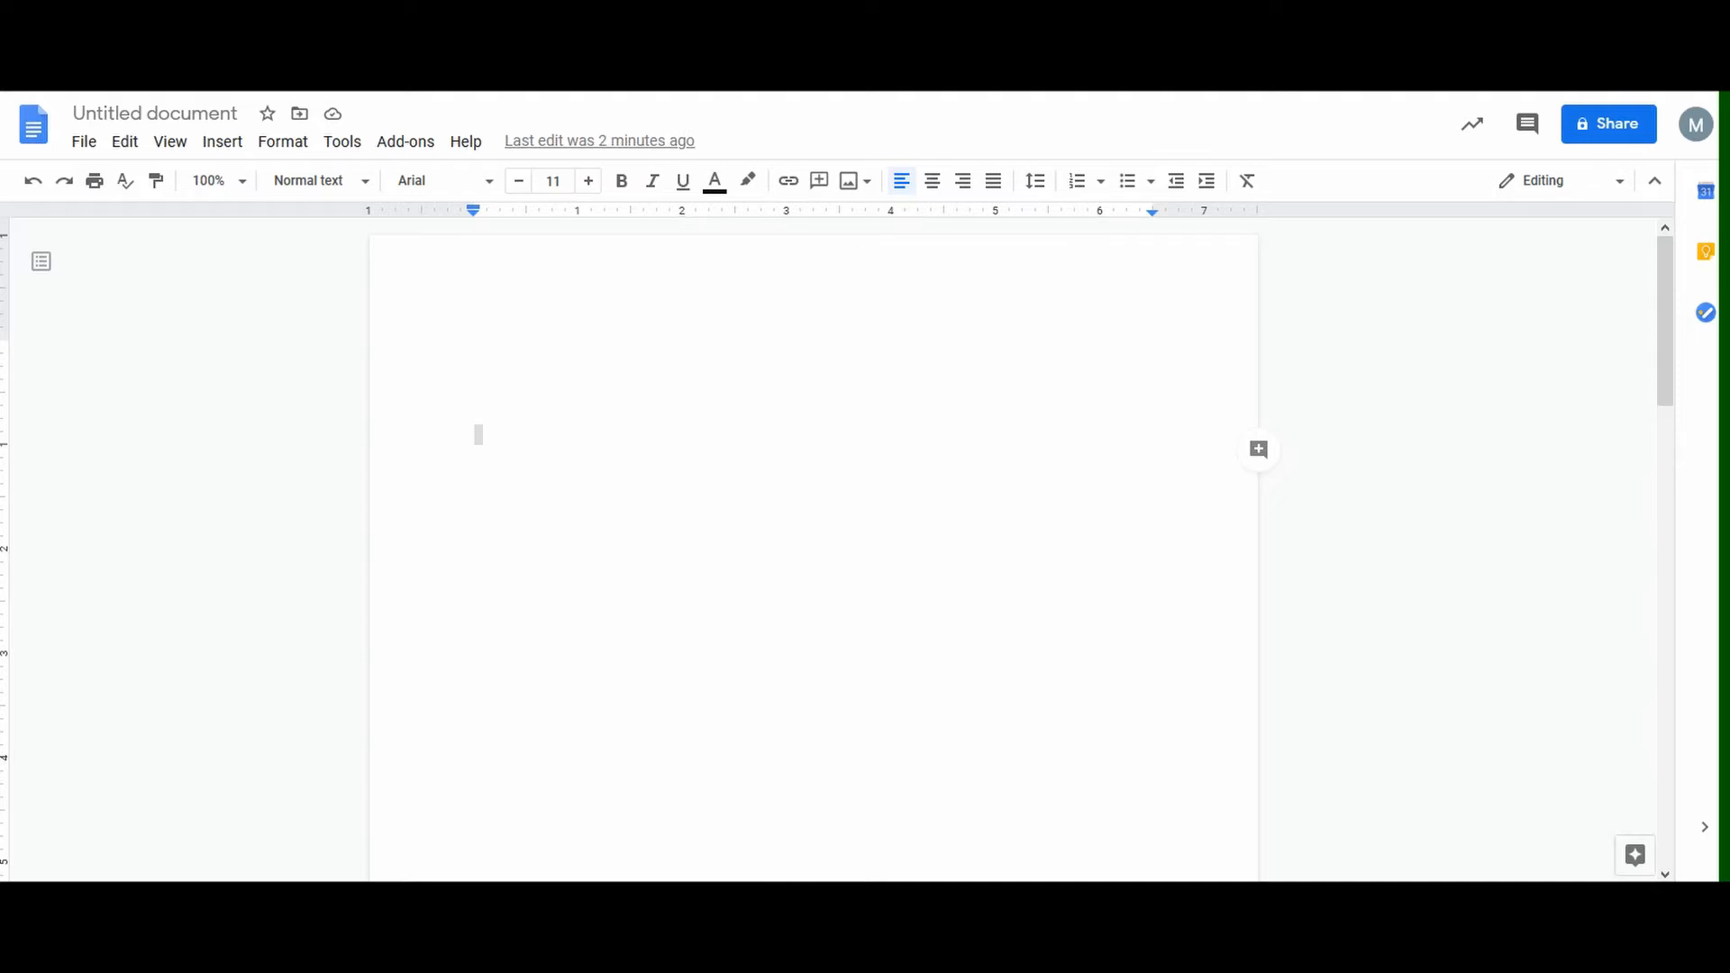
Open the first page header for editing and insert a 2 x 2 table in it
left_click_drag(1716, 360, 898, 131)
left_click(1008, 505)
double_click(1120, 288)
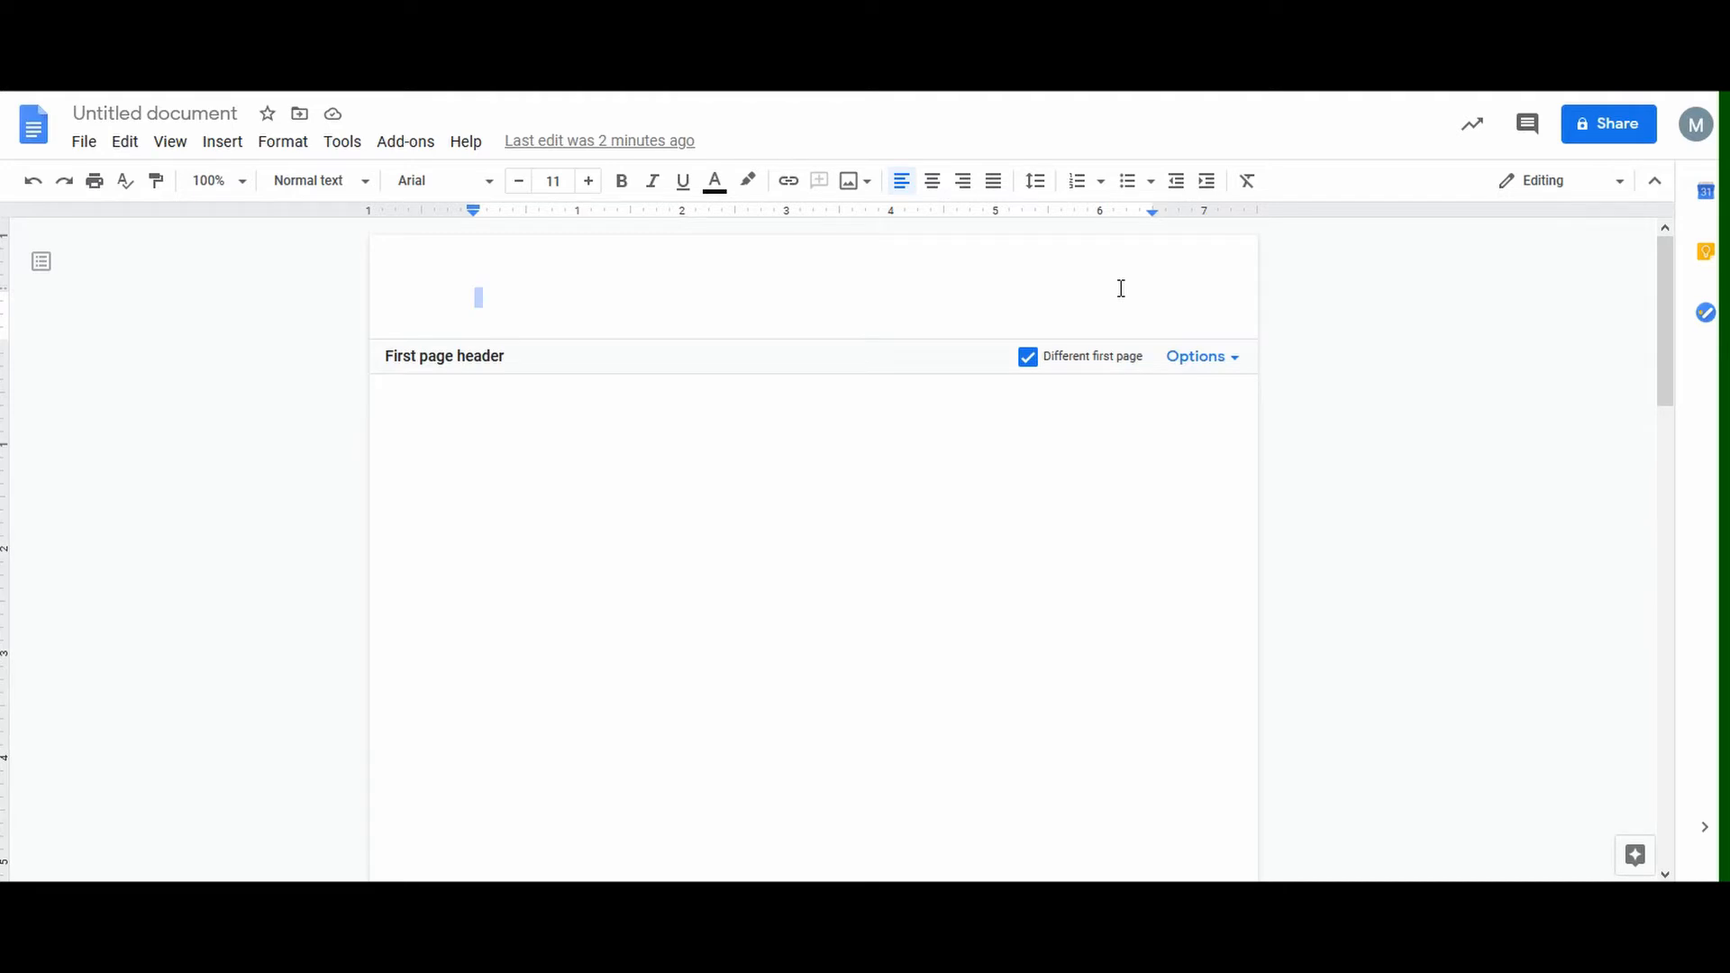
left_click(223, 141)
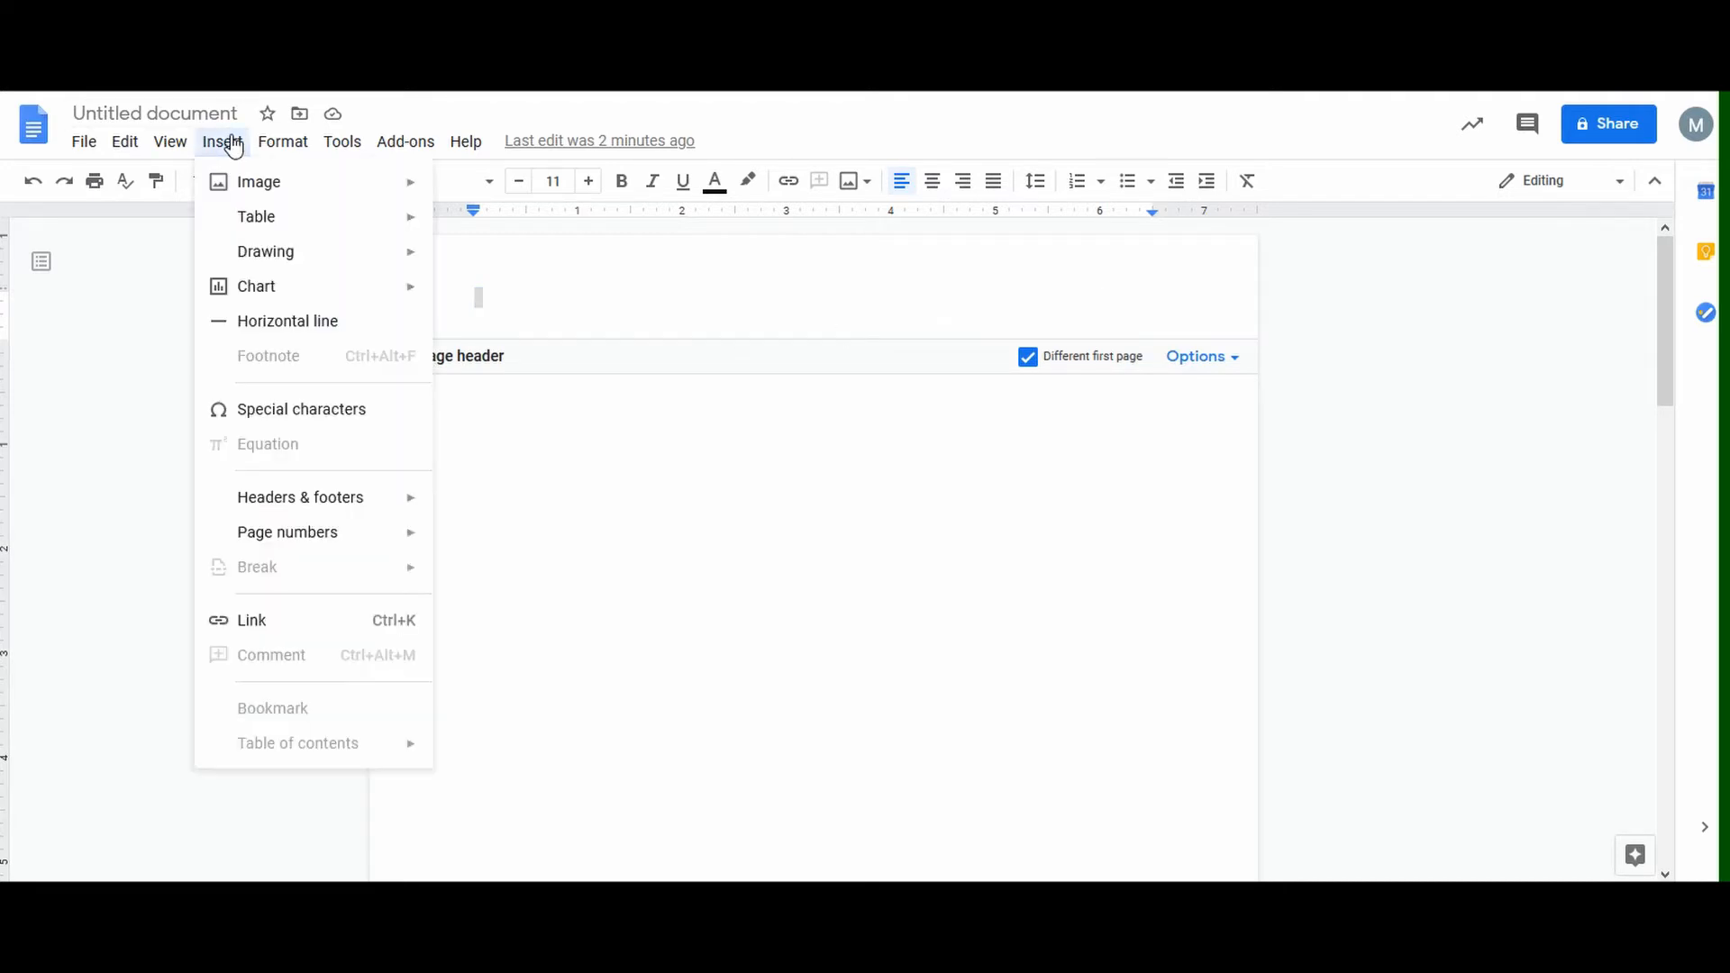
mouse_move(292, 221)
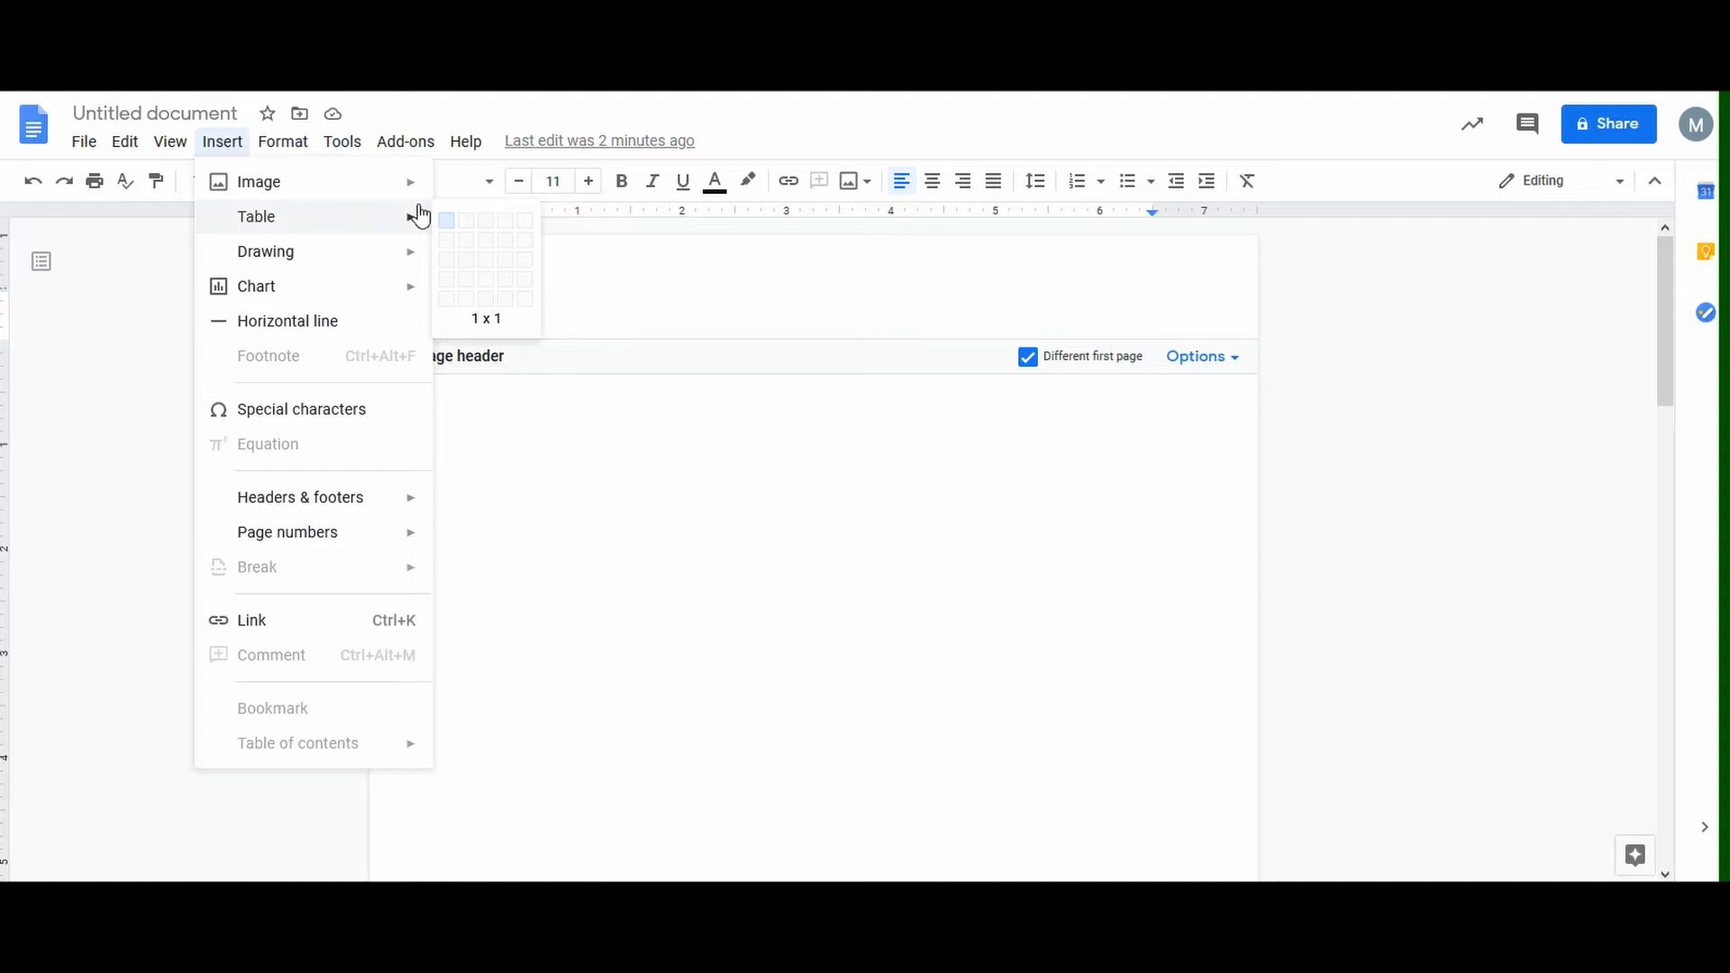
left_click(463, 254)
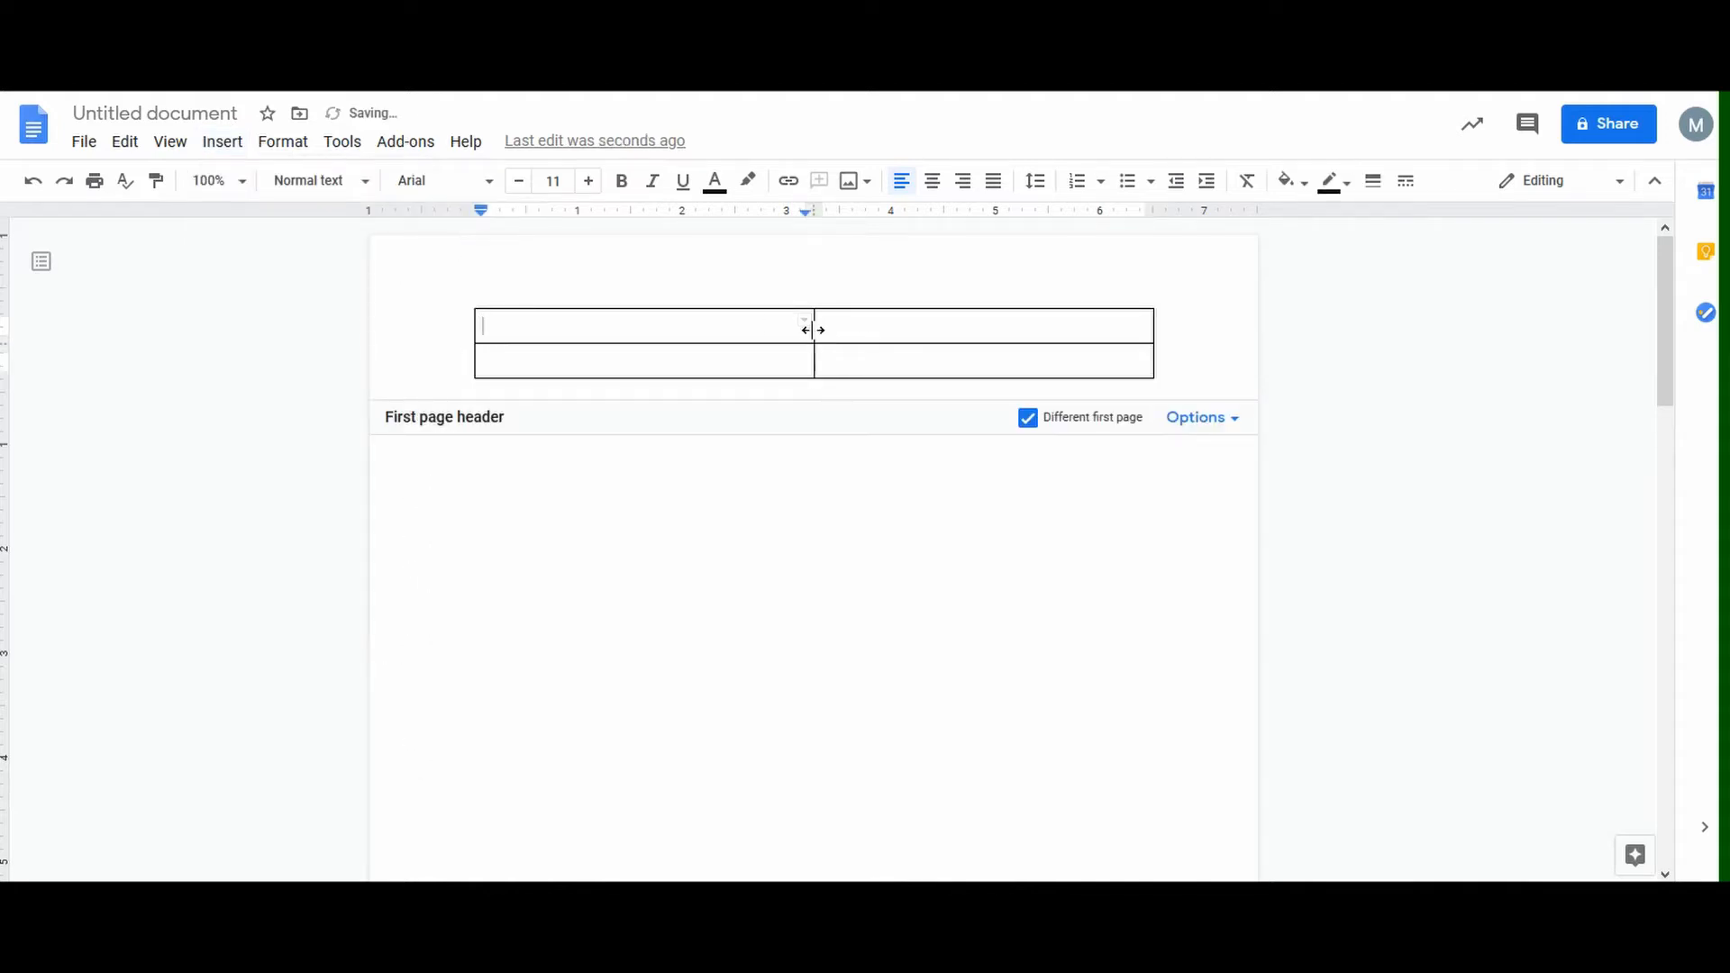
Narrow the header table so it starts near the 4-inch mark, with a label column about 0.8 inch wide and a wider answer column
left_click_drag(813, 335, 965, 338)
left_click_drag(478, 328, 881, 330)
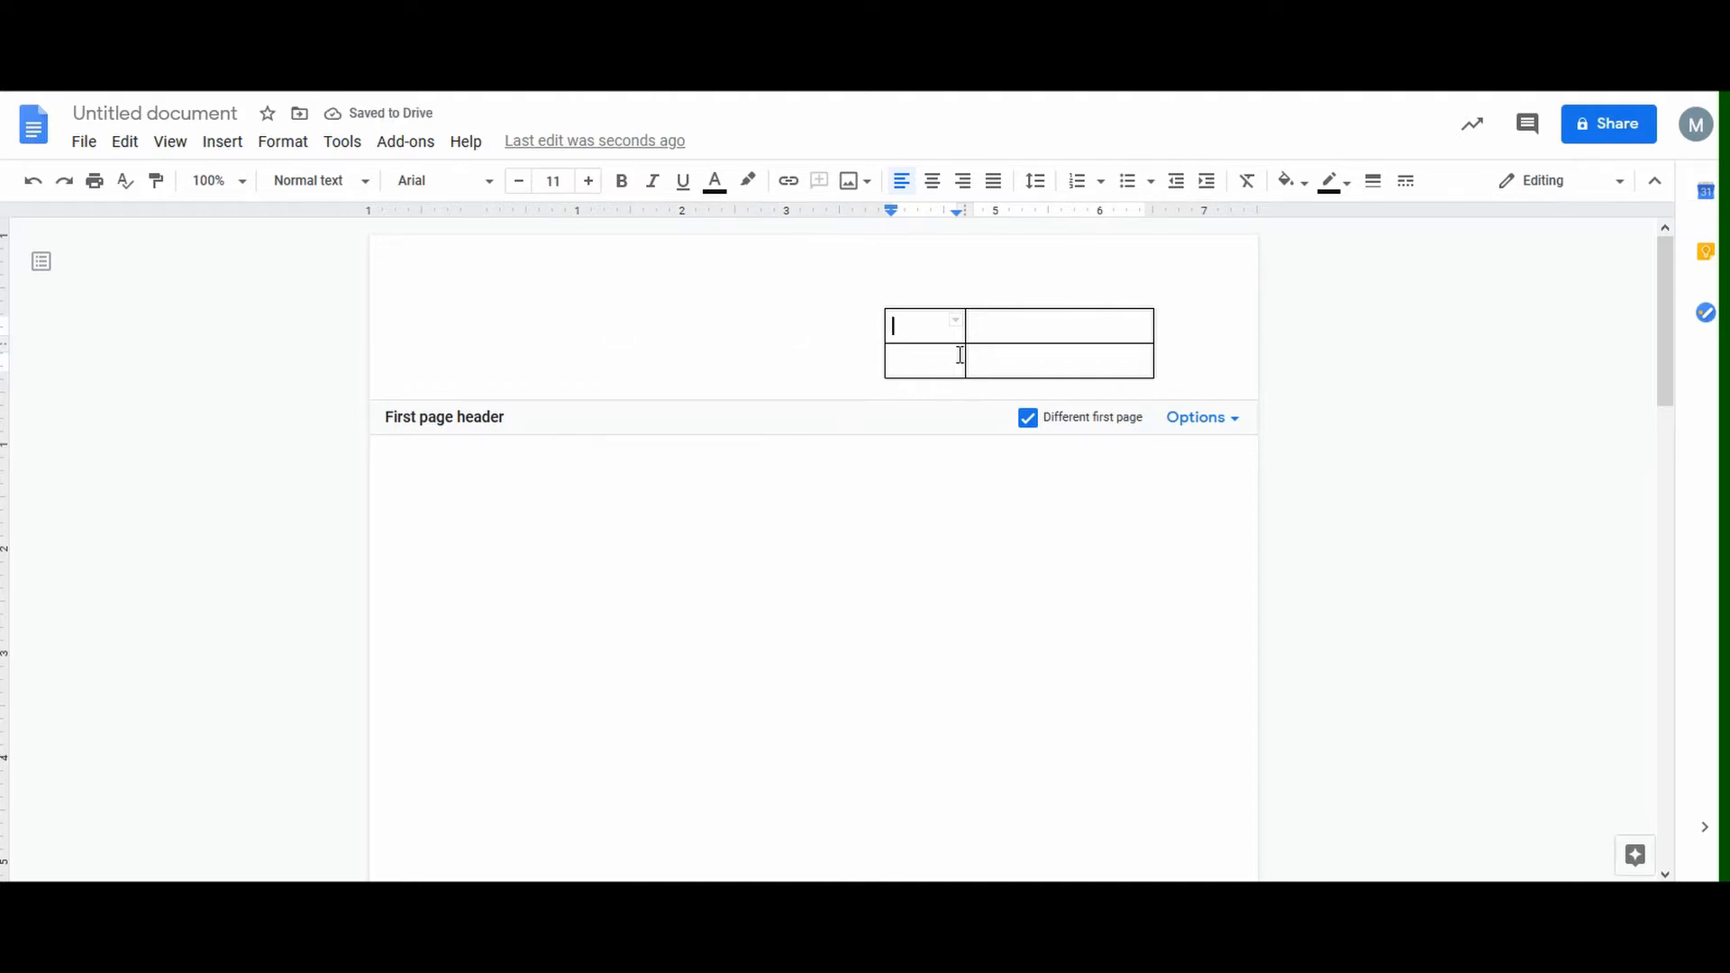
left_click(1038, 364)
Label the rows of the table's first column "Name:", "Date:" and "Hour:", adding a third row for the last label
left_click(927, 325)
type("Name:")
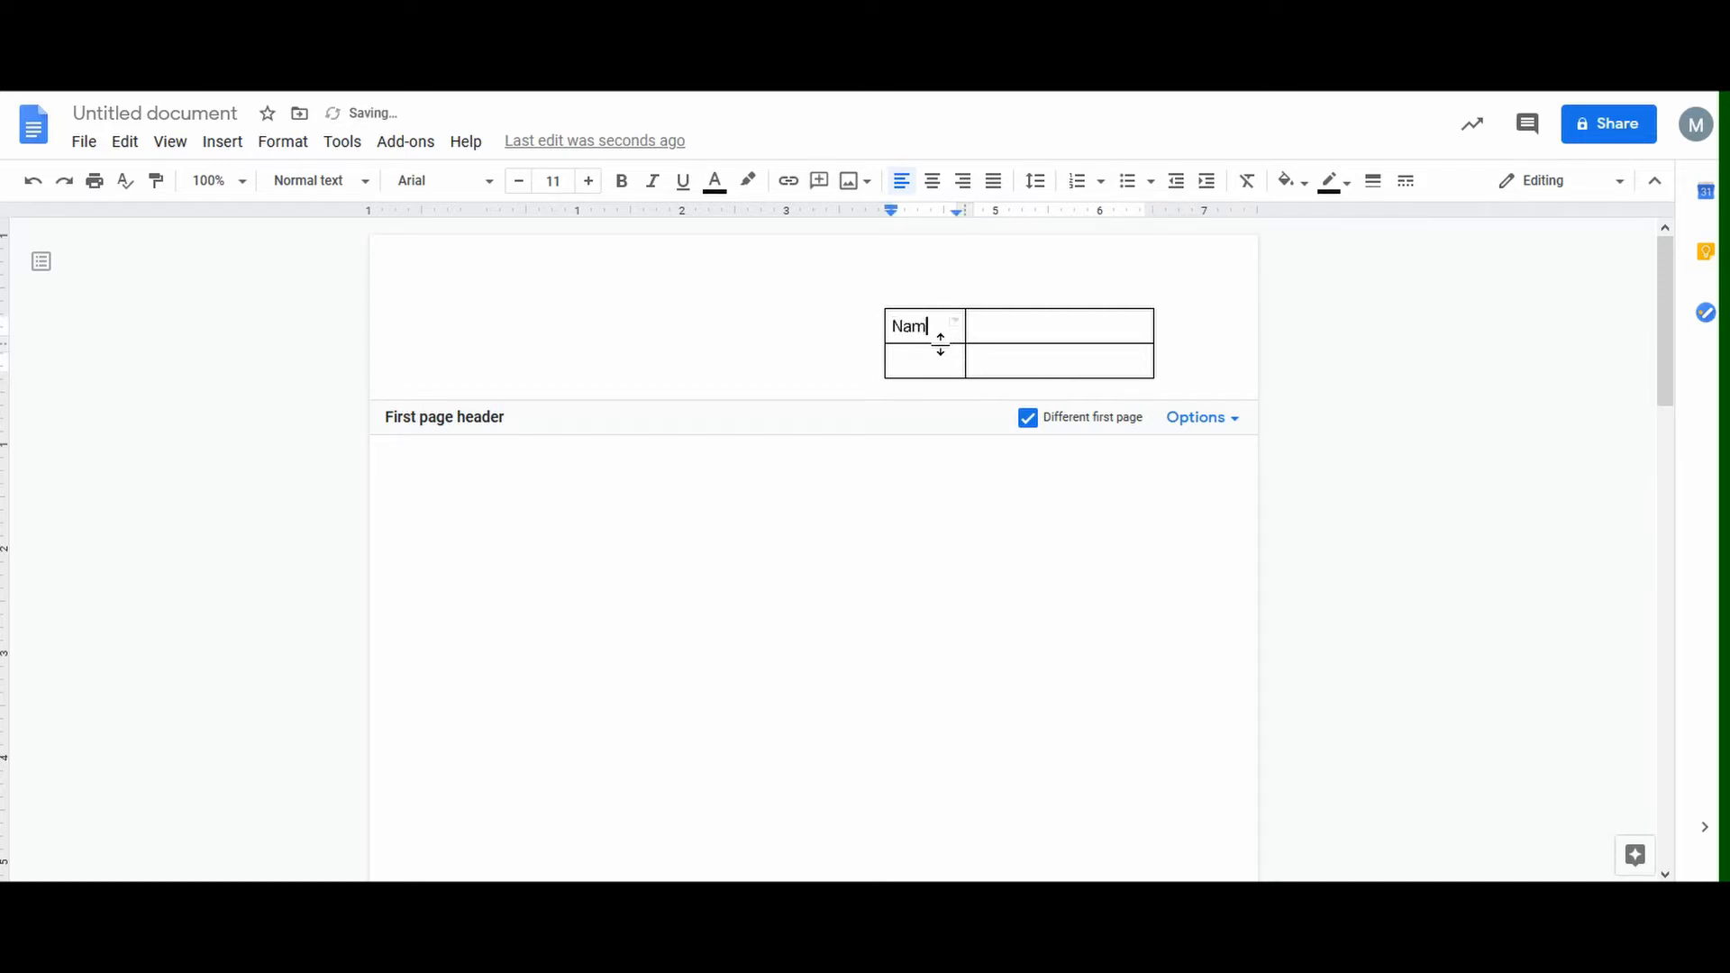
key("Down")
type("Date")
key("Tab")
key("Tab")
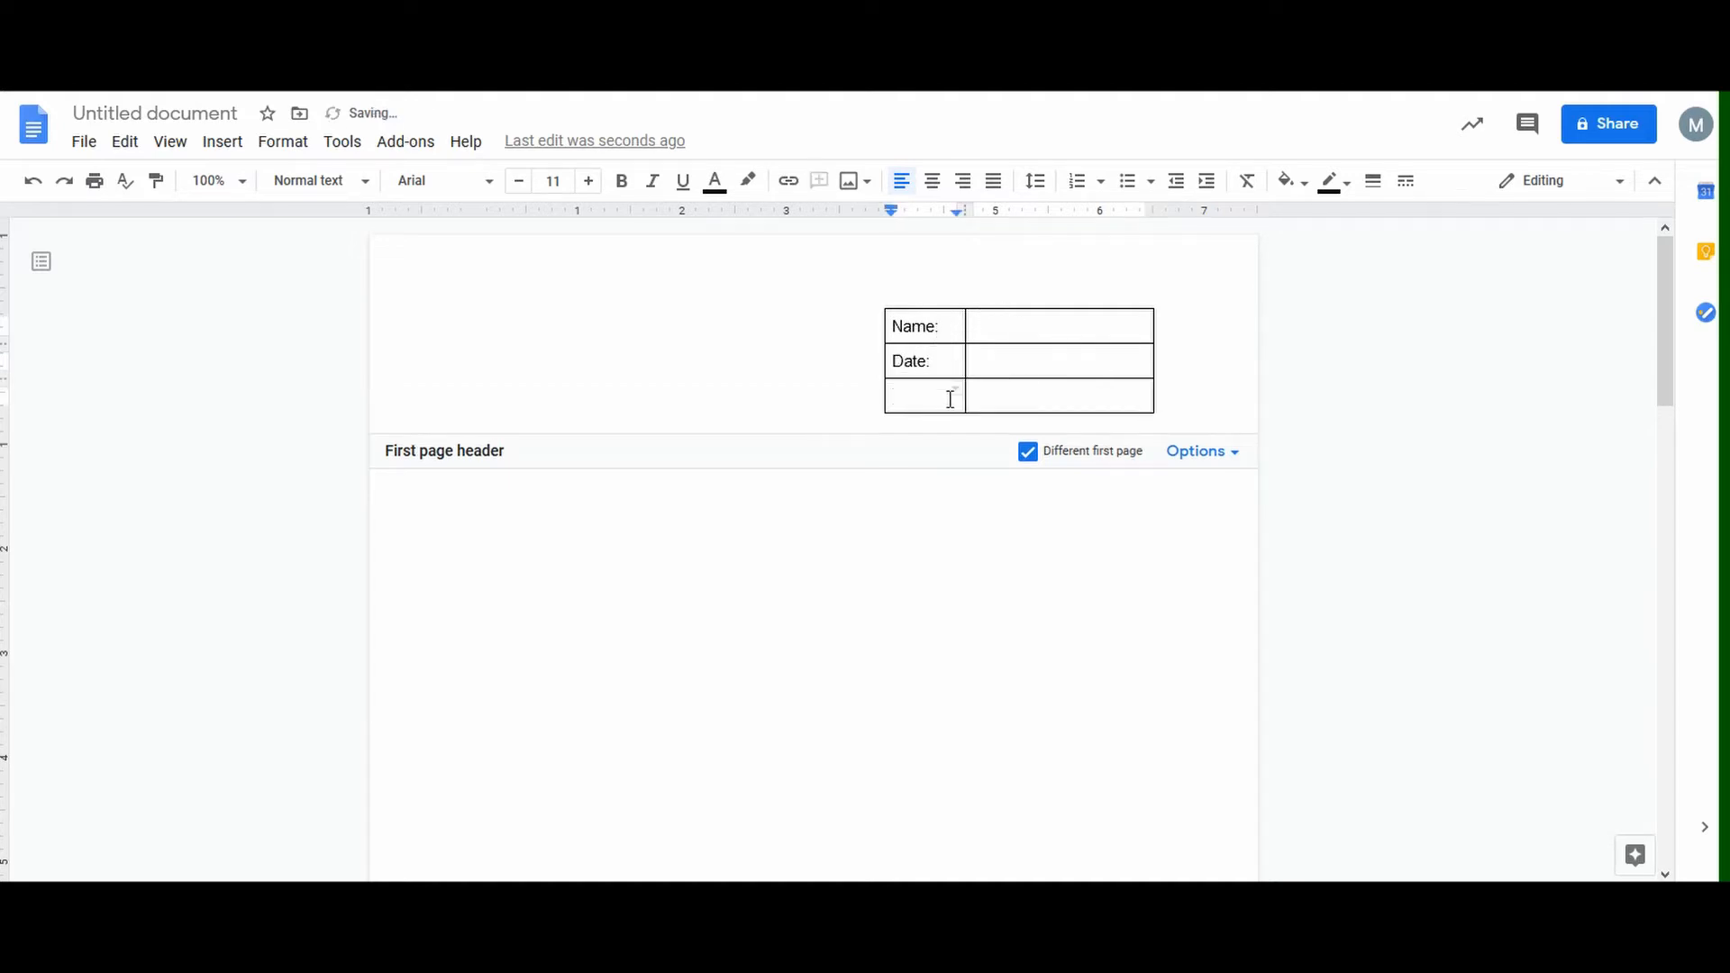
type("Hour:")
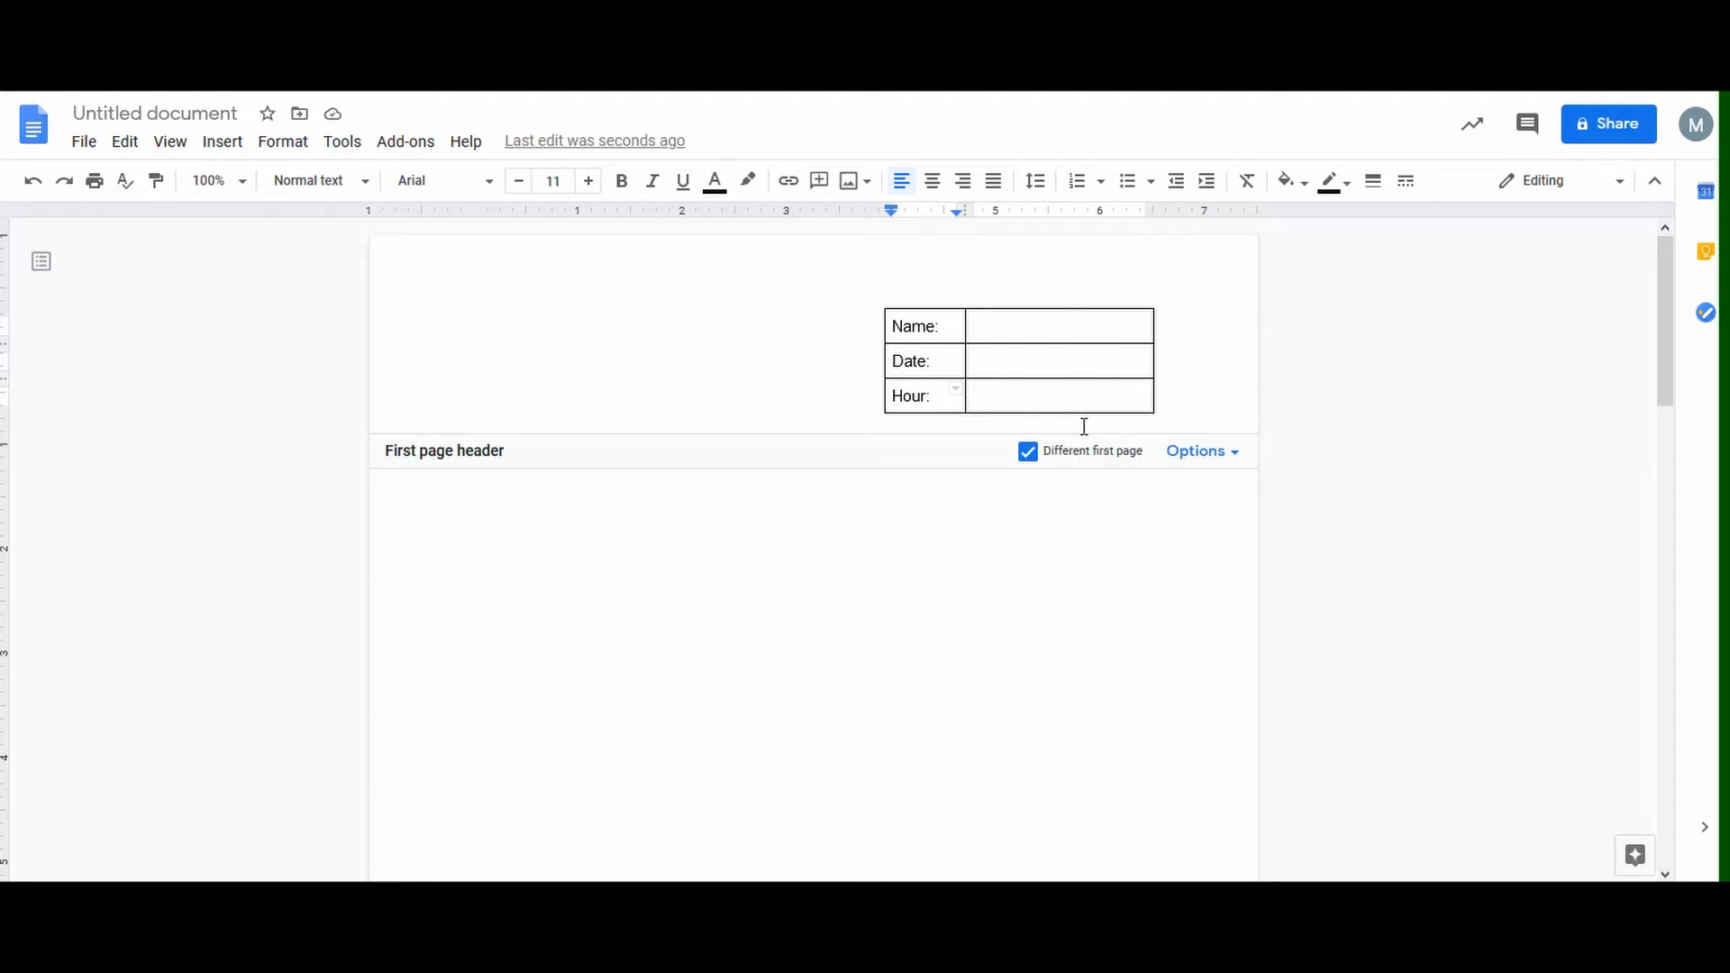
Set the border width of all cells in the header table to 0pt
left_click_drag(1038, 394, 953, 330)
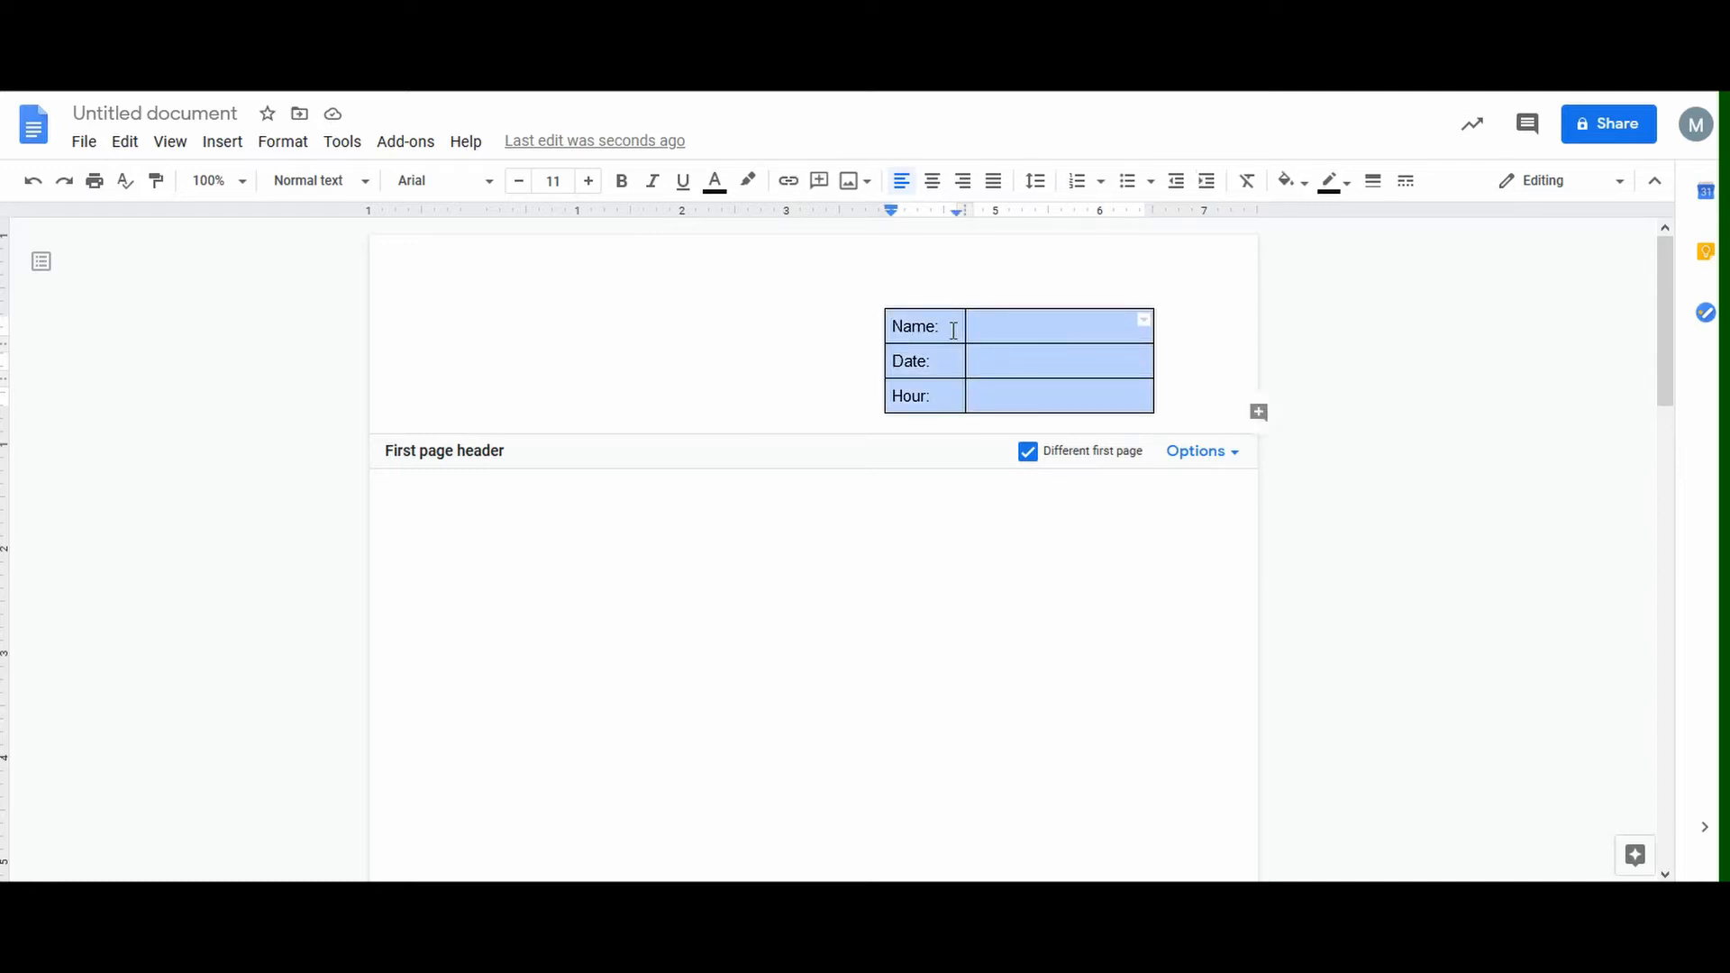
left_click(977, 406)
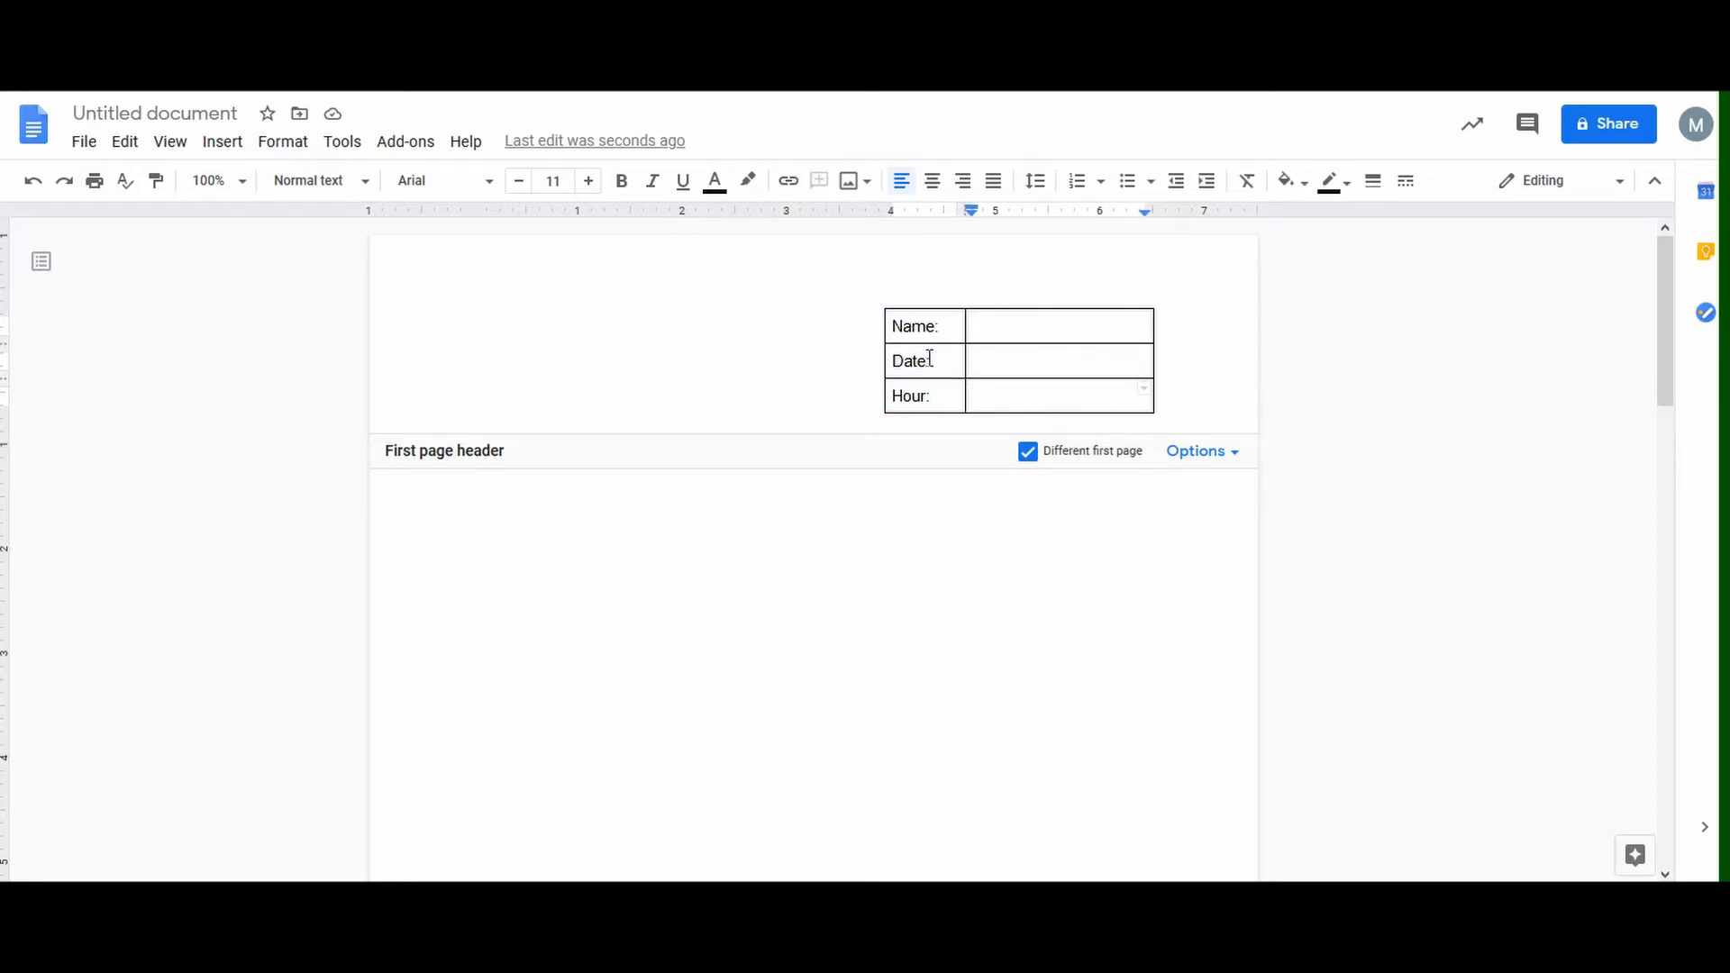
left_click_drag(970, 393, 932, 329)
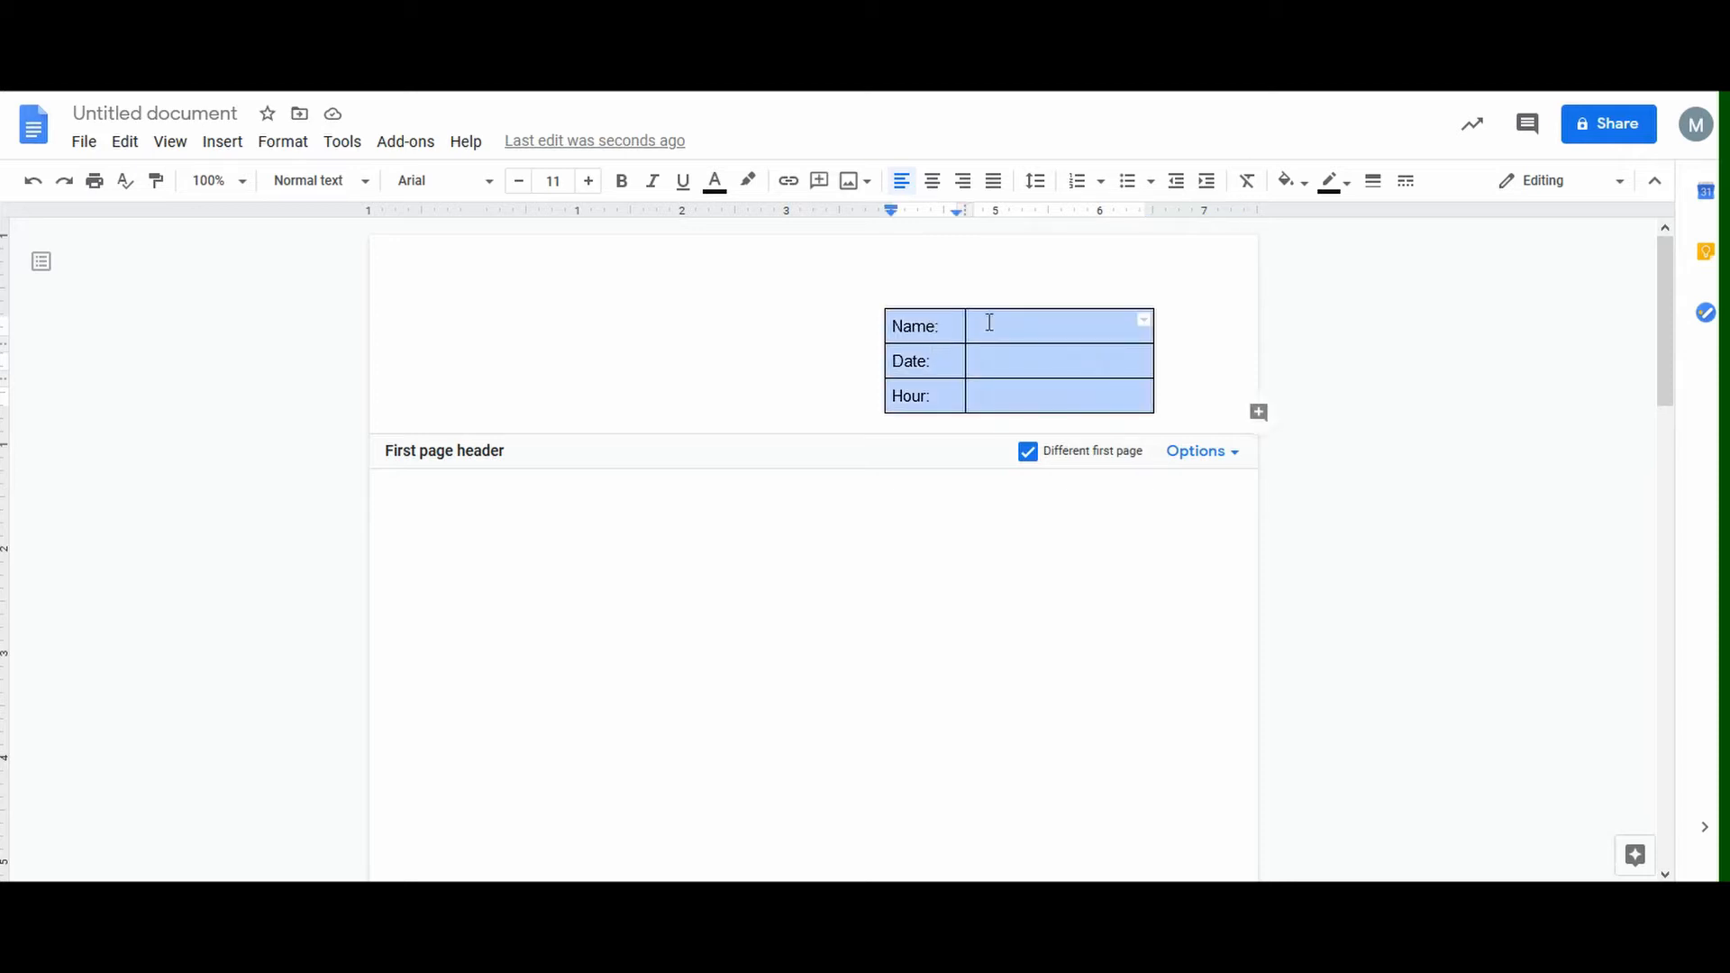
left_click(1374, 184)
left_click(1399, 220)
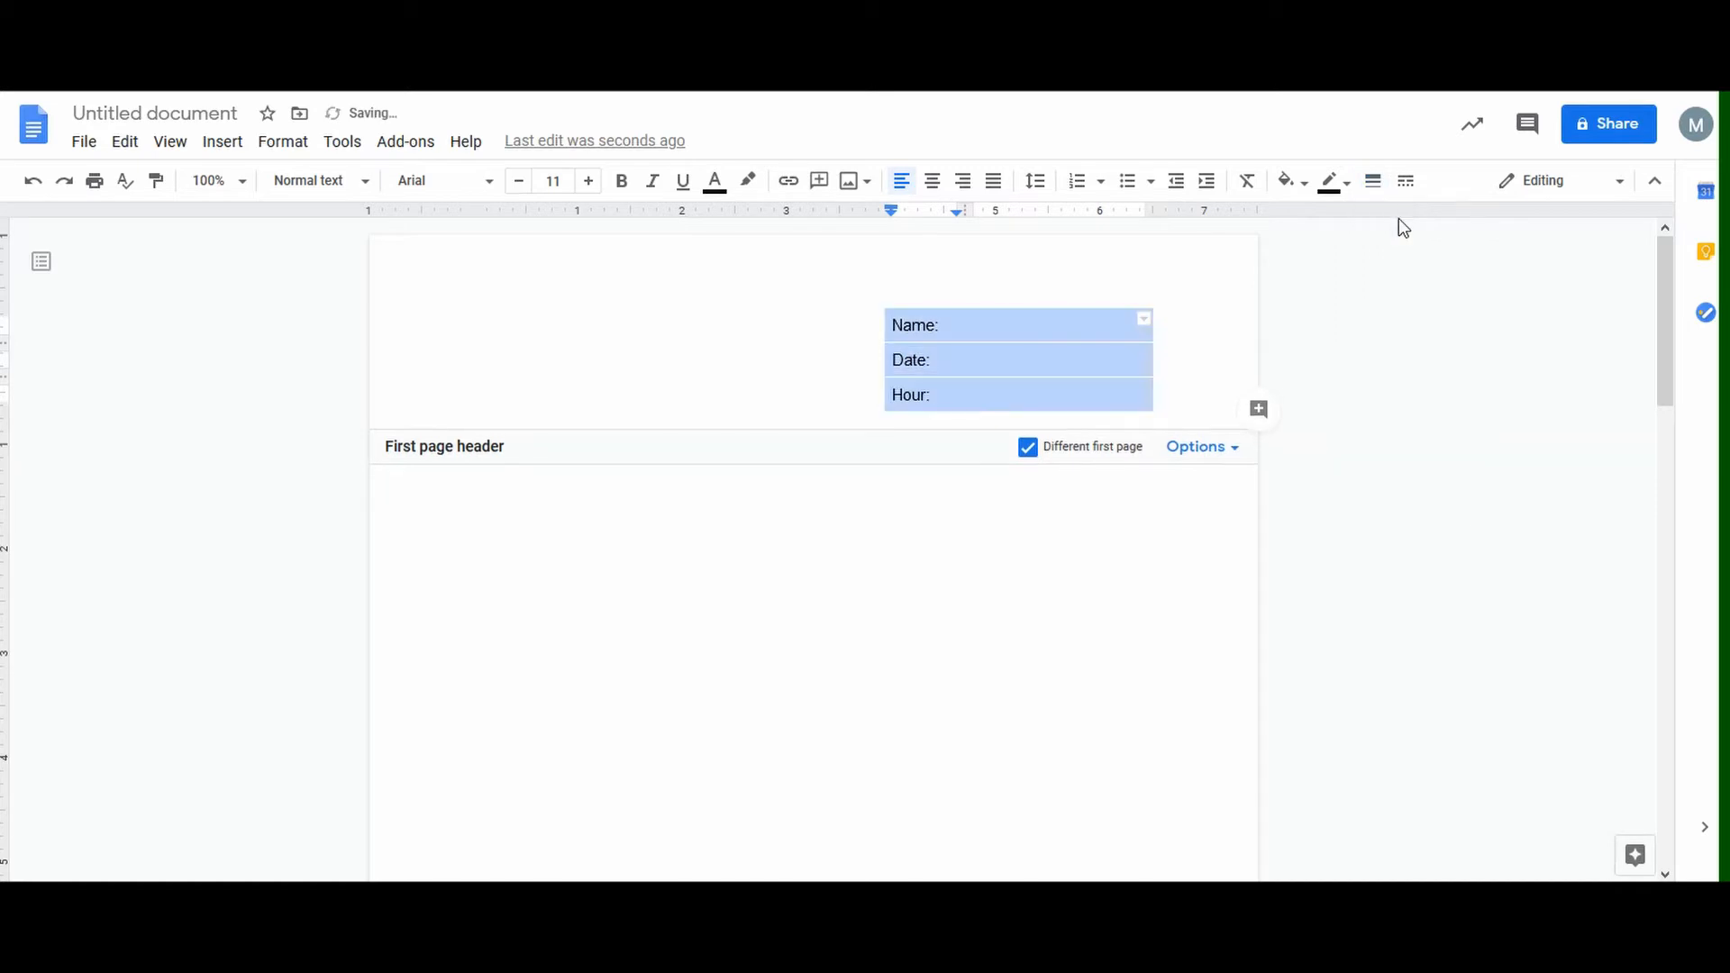
left_click(1117, 372)
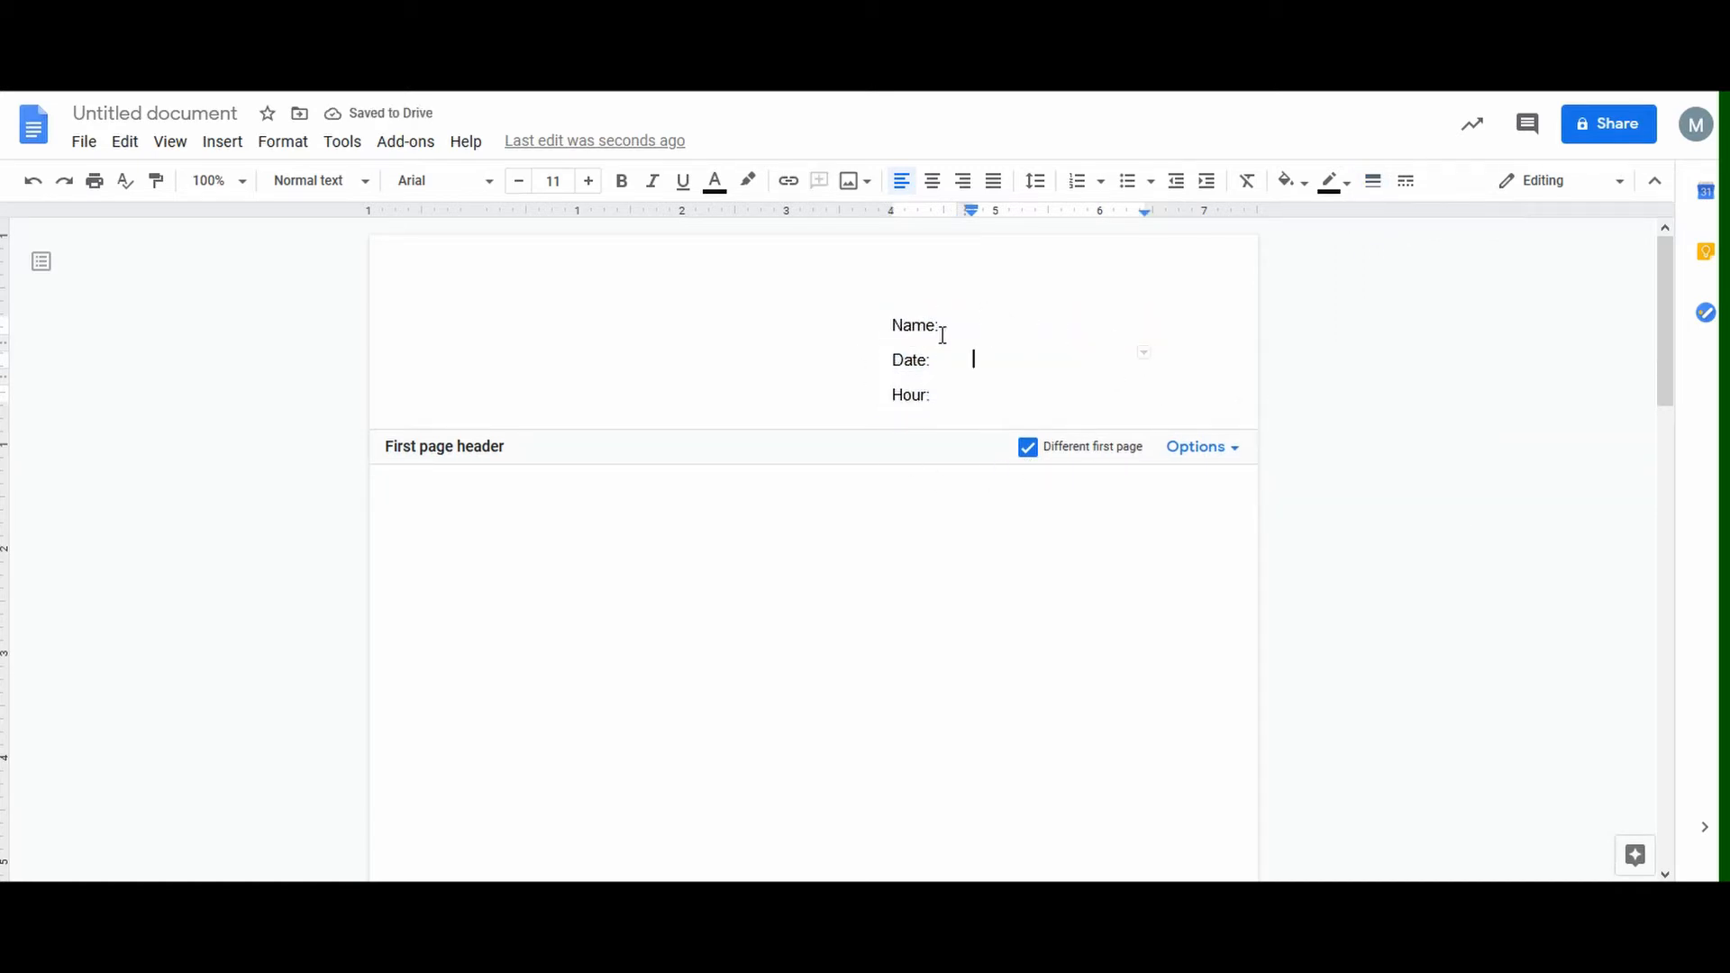
Right-align the Name, Date and Hour labels in the table's first column
left_click_drag(934, 393, 934, 324)
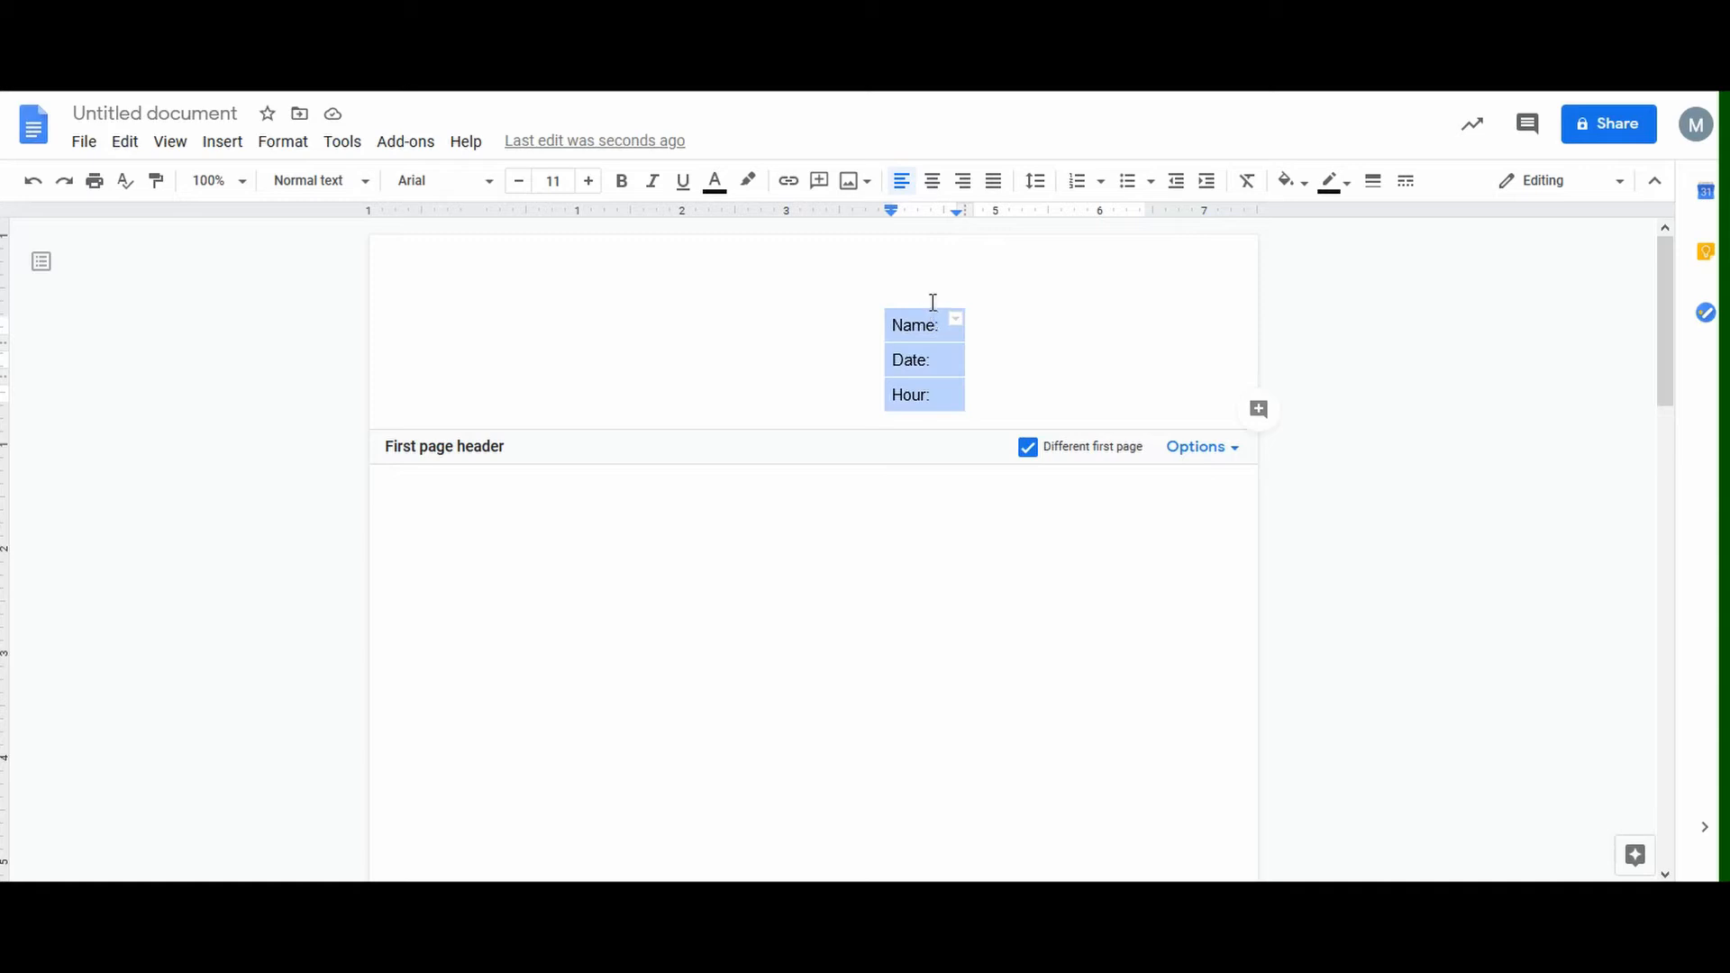
left_click(963, 182)
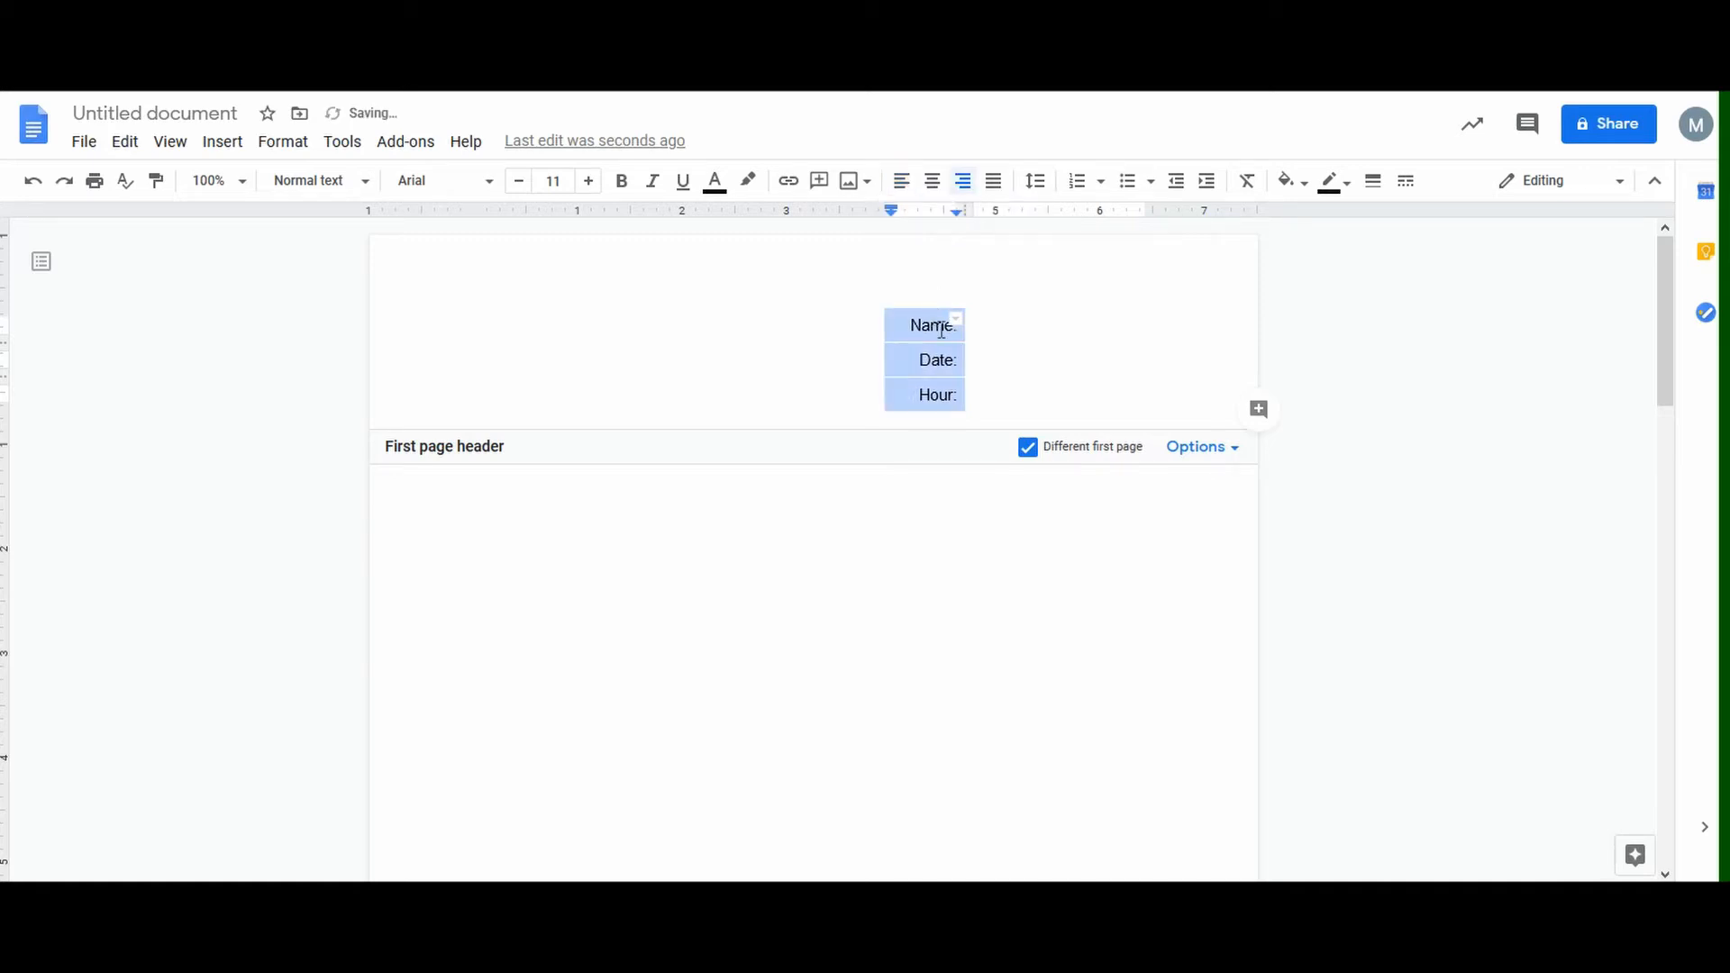
left_click(998, 323)
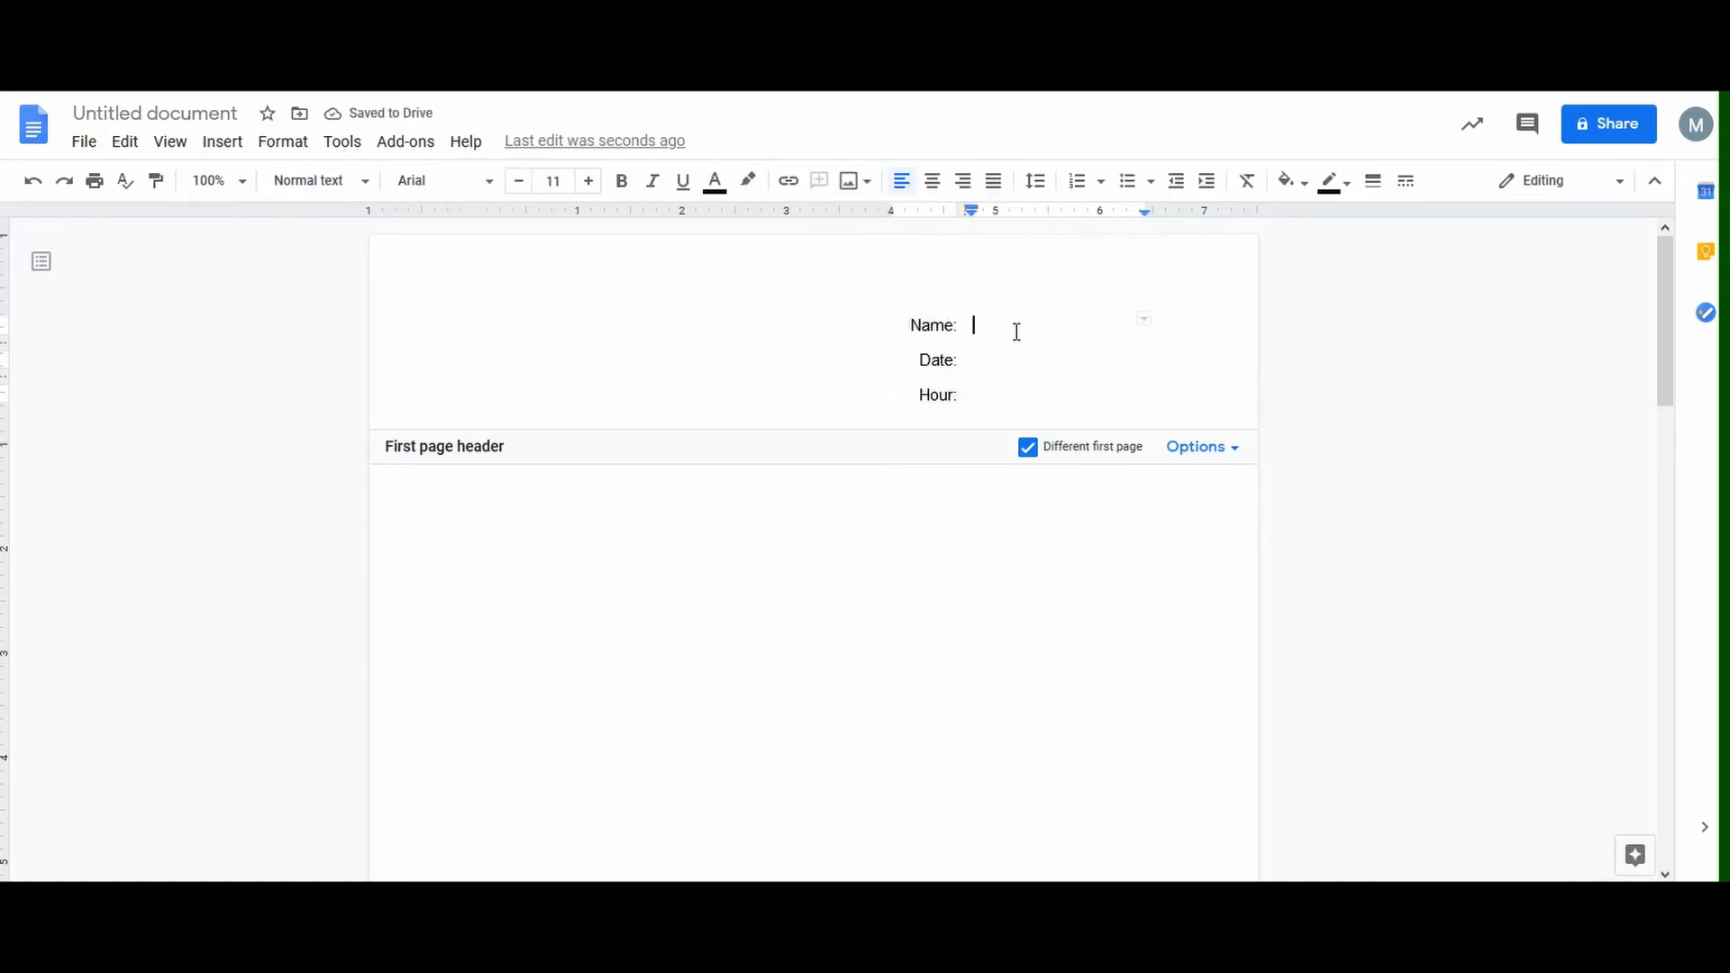
Give the empty cell beside "Name:" a 1pt bottom border as a writing line
double_click(1070, 330)
left_click(1070, 330)
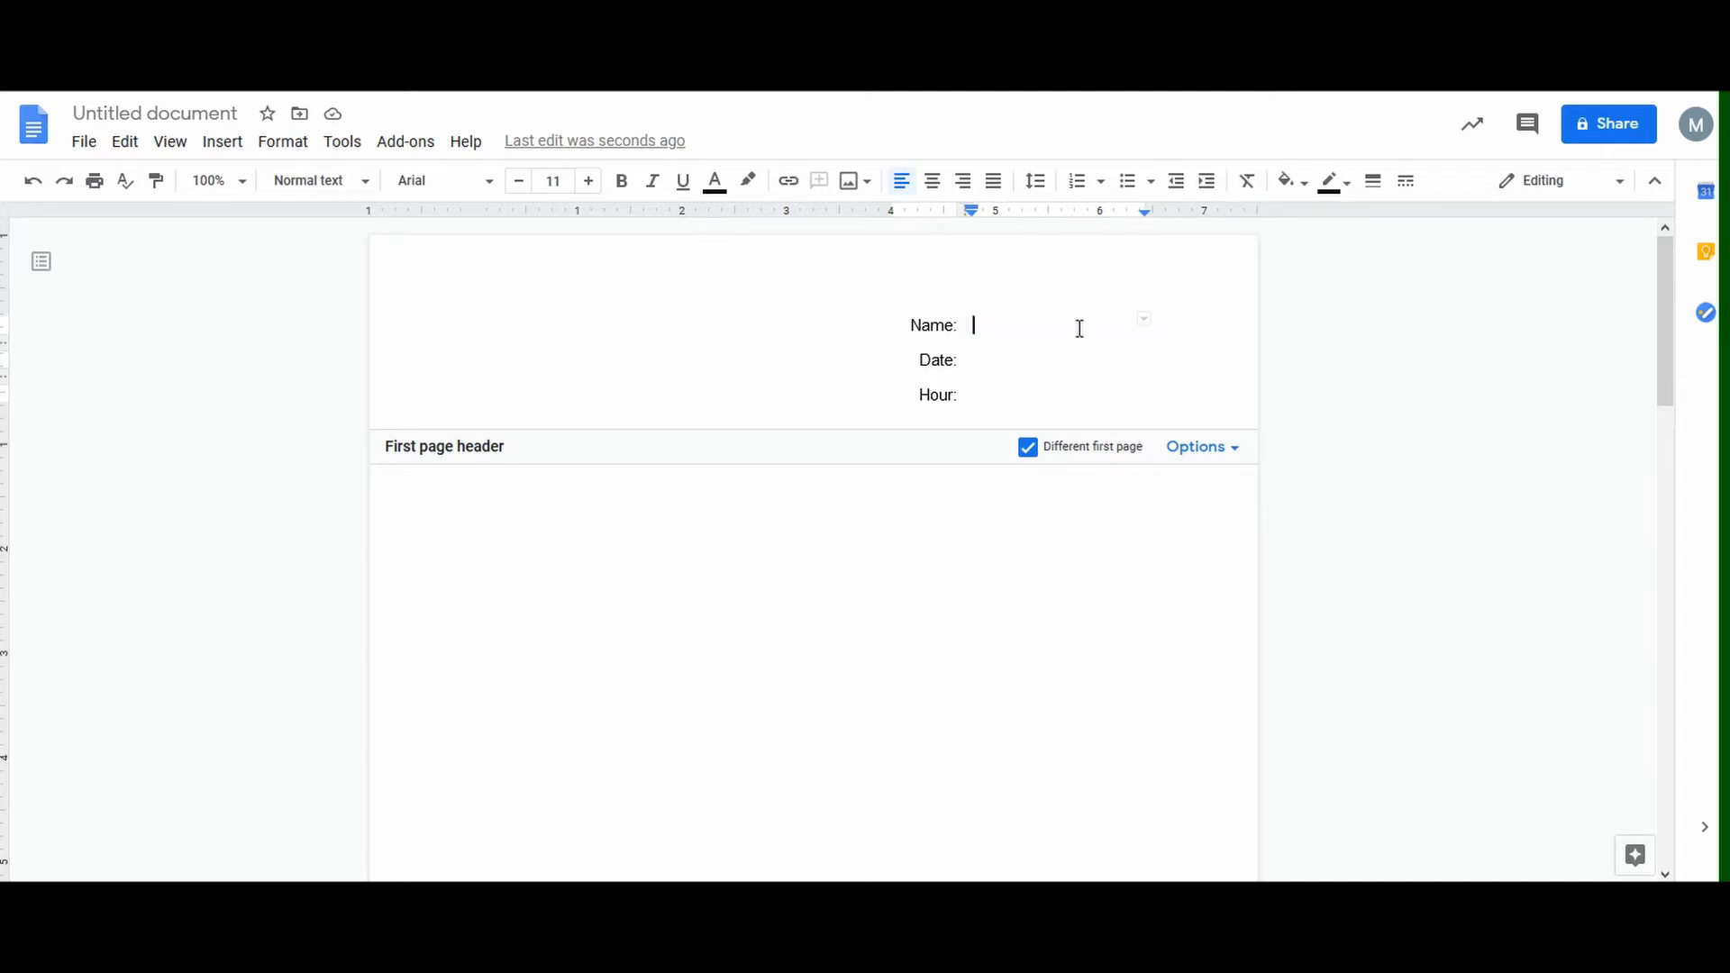
left_click(1144, 325)
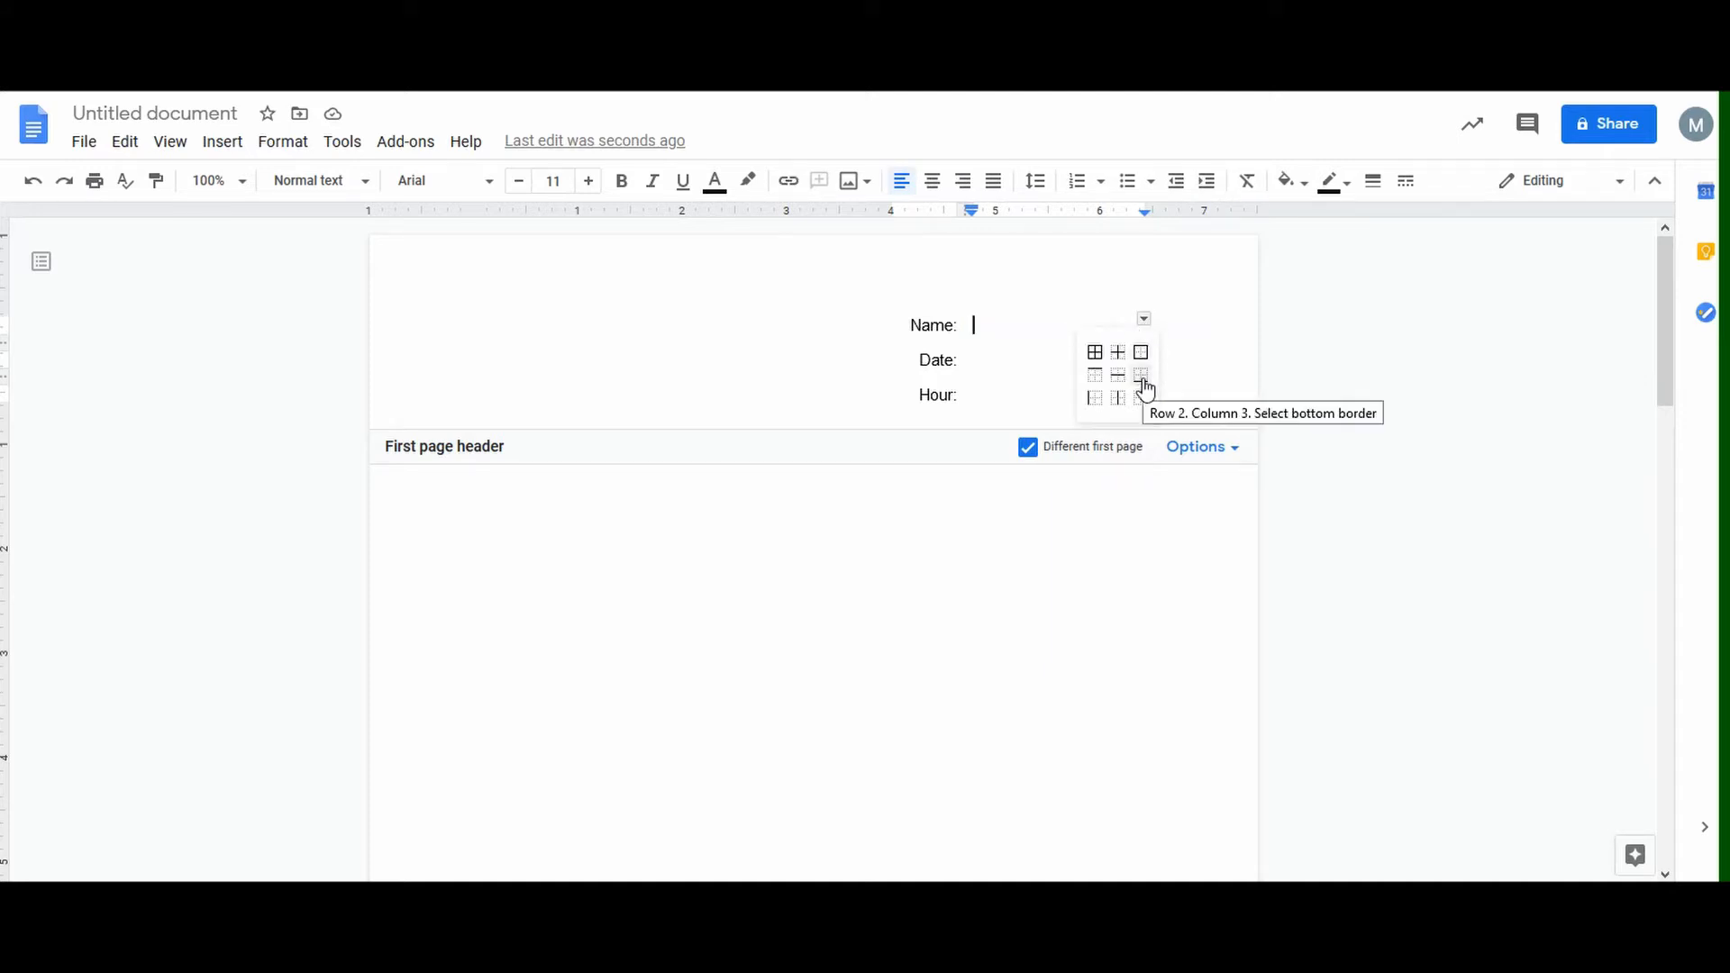
left_click(1142, 376)
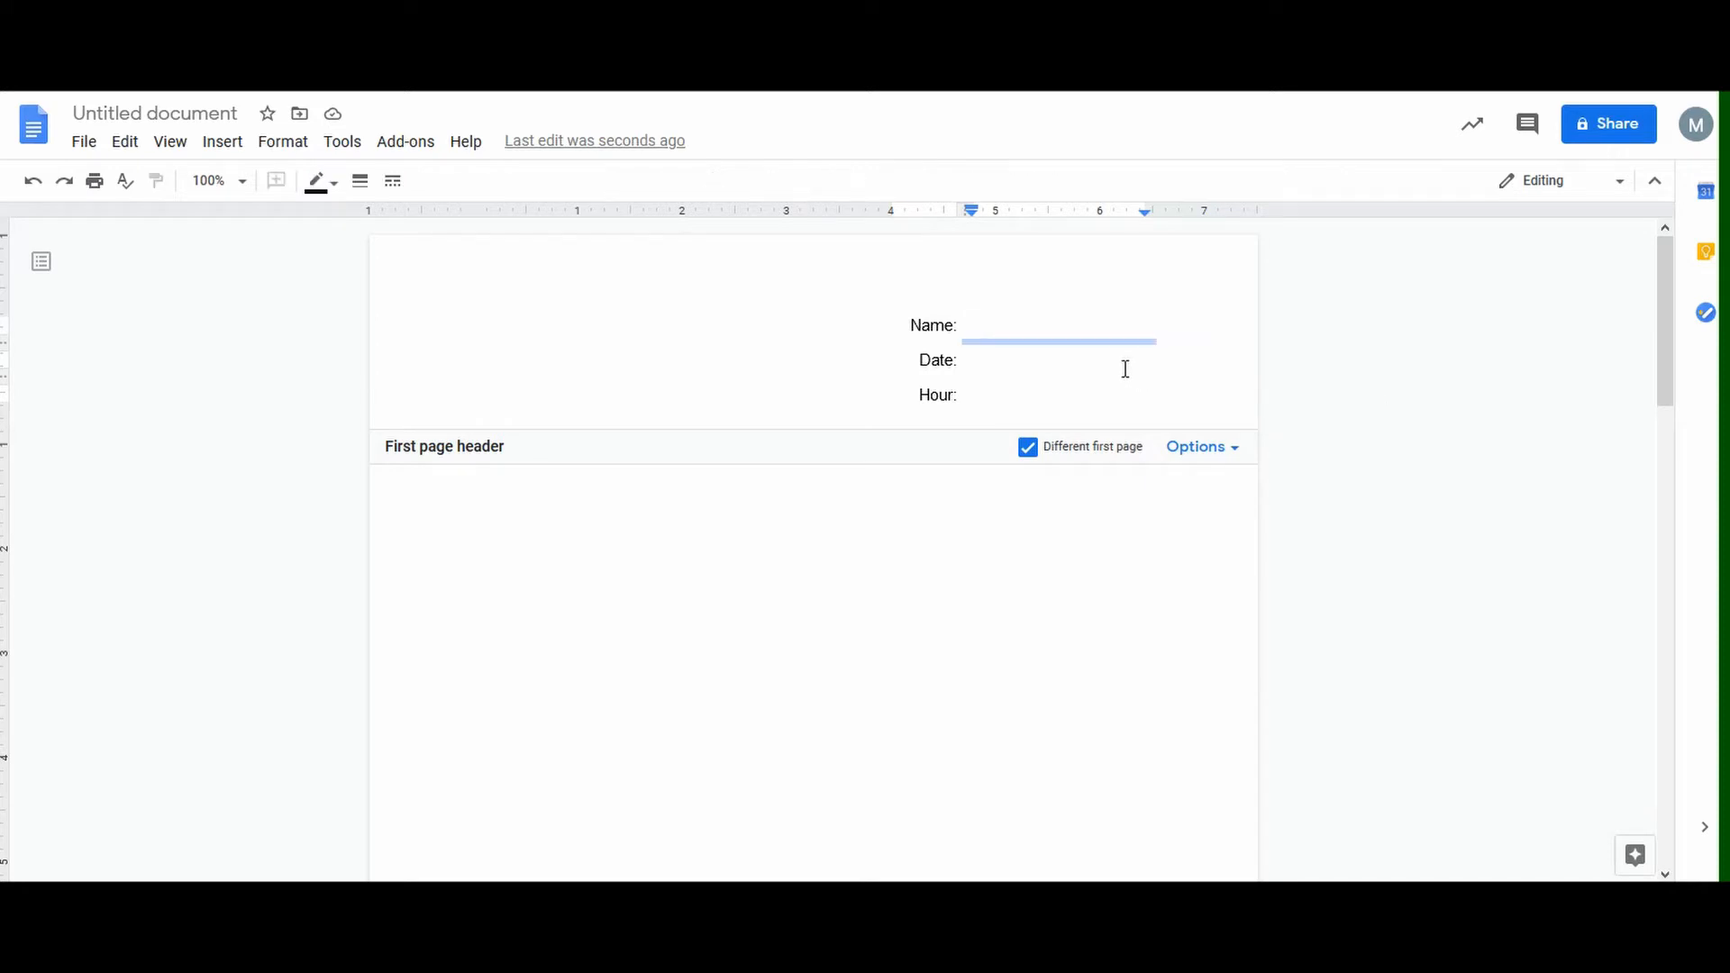
left_click(362, 187)
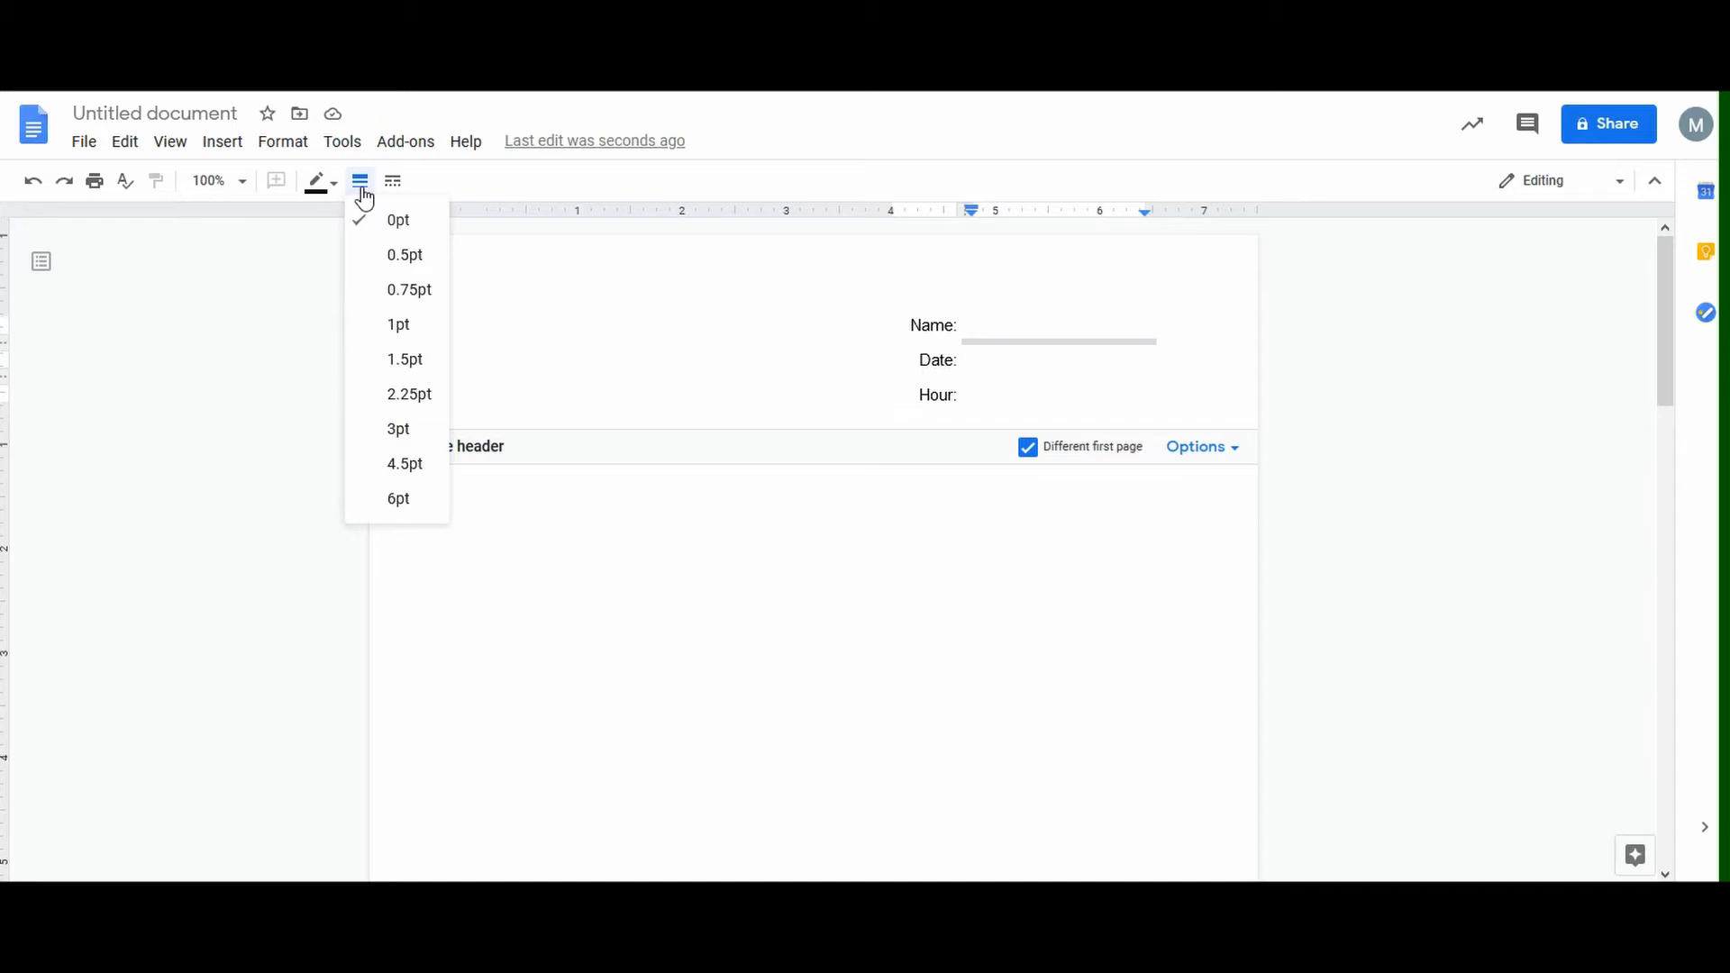
left_click(404, 340)
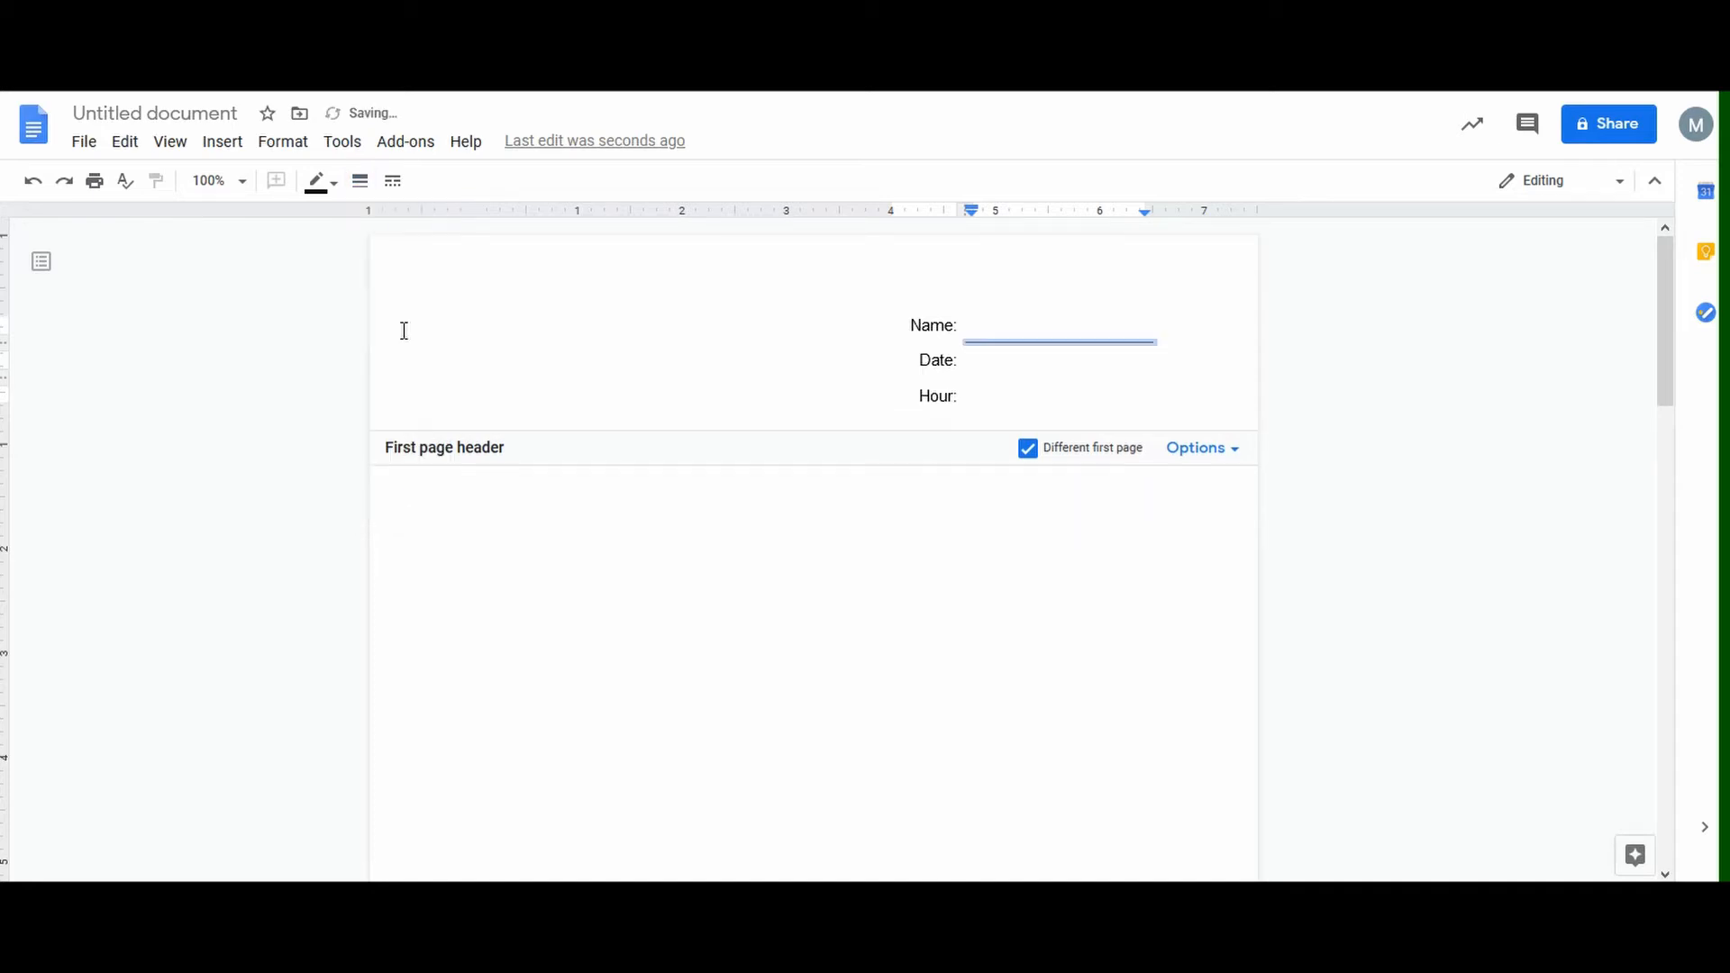
Add a 1pt bottom border to the empty cell beside "Date:"
left_click(1040, 363)
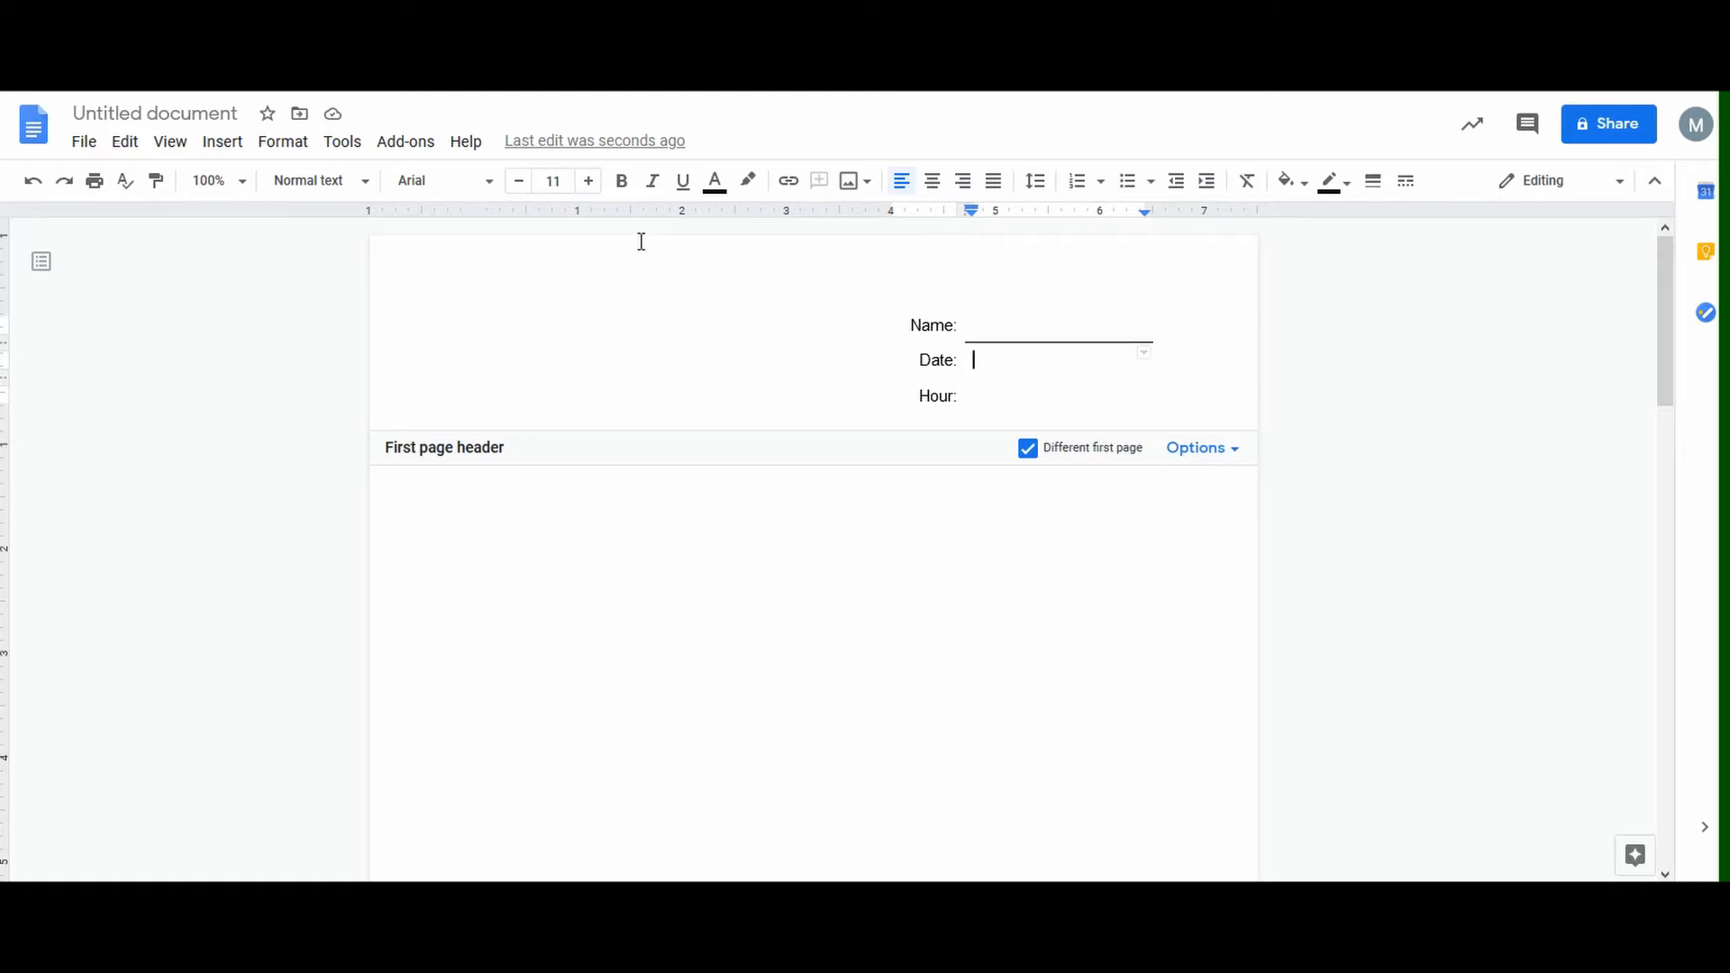
left_click(1143, 353)
left_click(1141, 294)
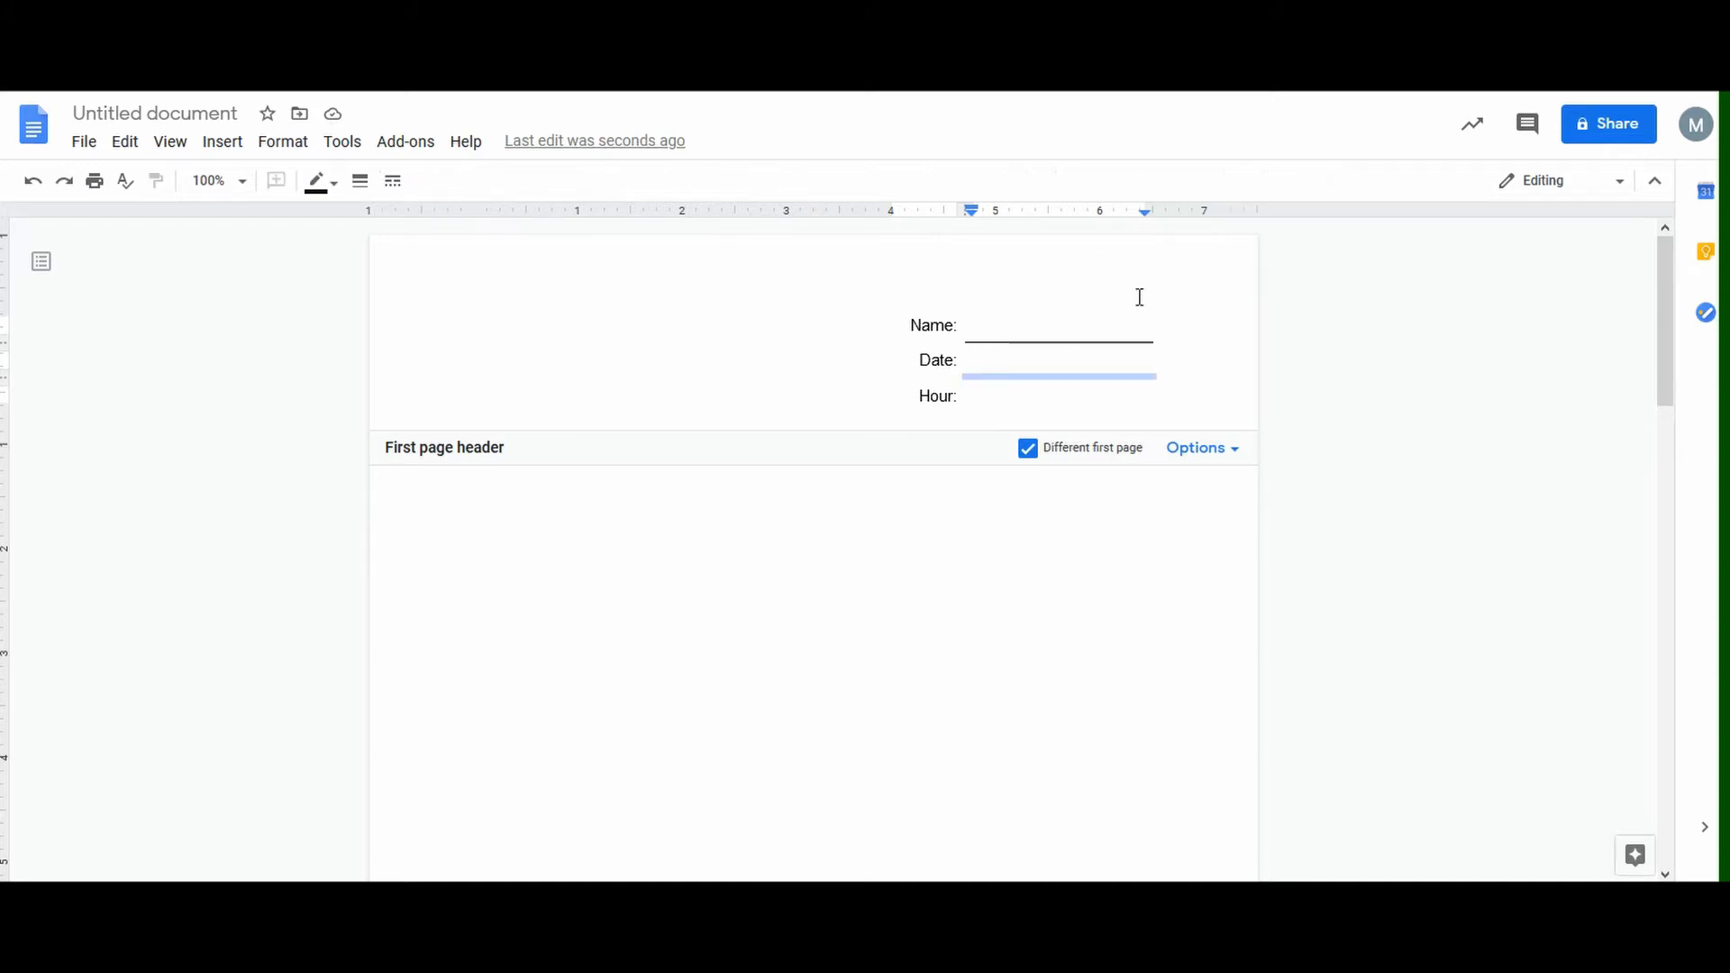
left_click(368, 195)
left_click(402, 328)
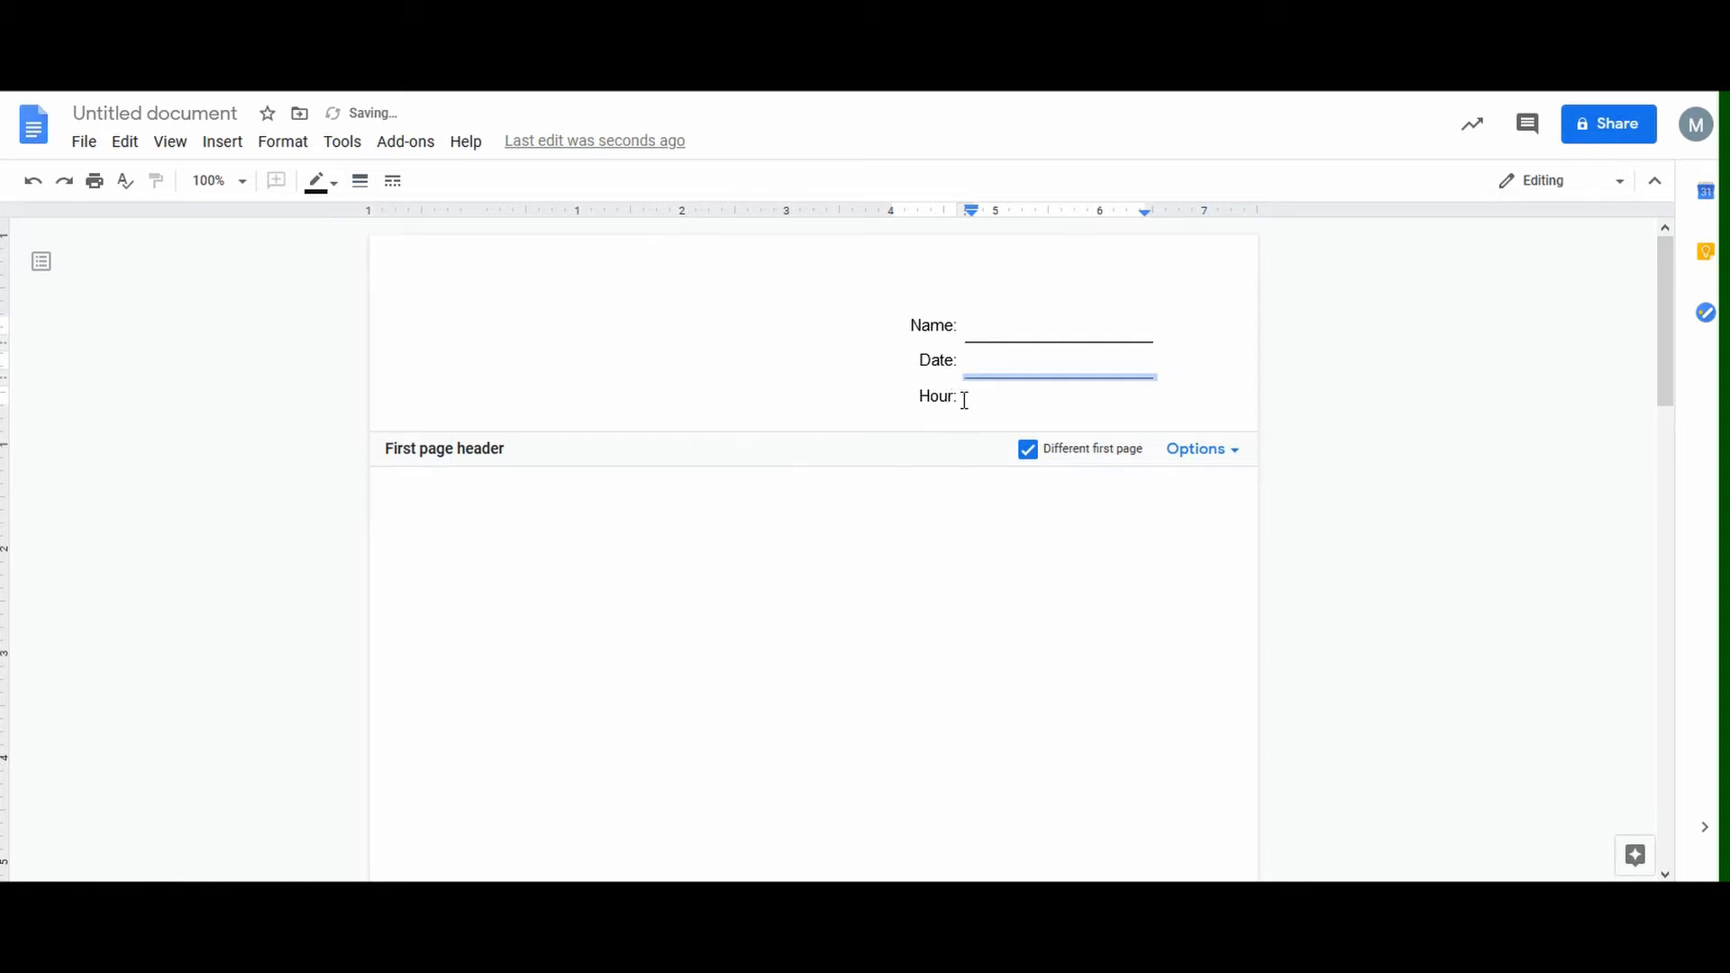
Add a 1pt bottom border to the empty cell beside "Hour:" and return to the document body
left_click(1000, 397)
left_click(1144, 389)
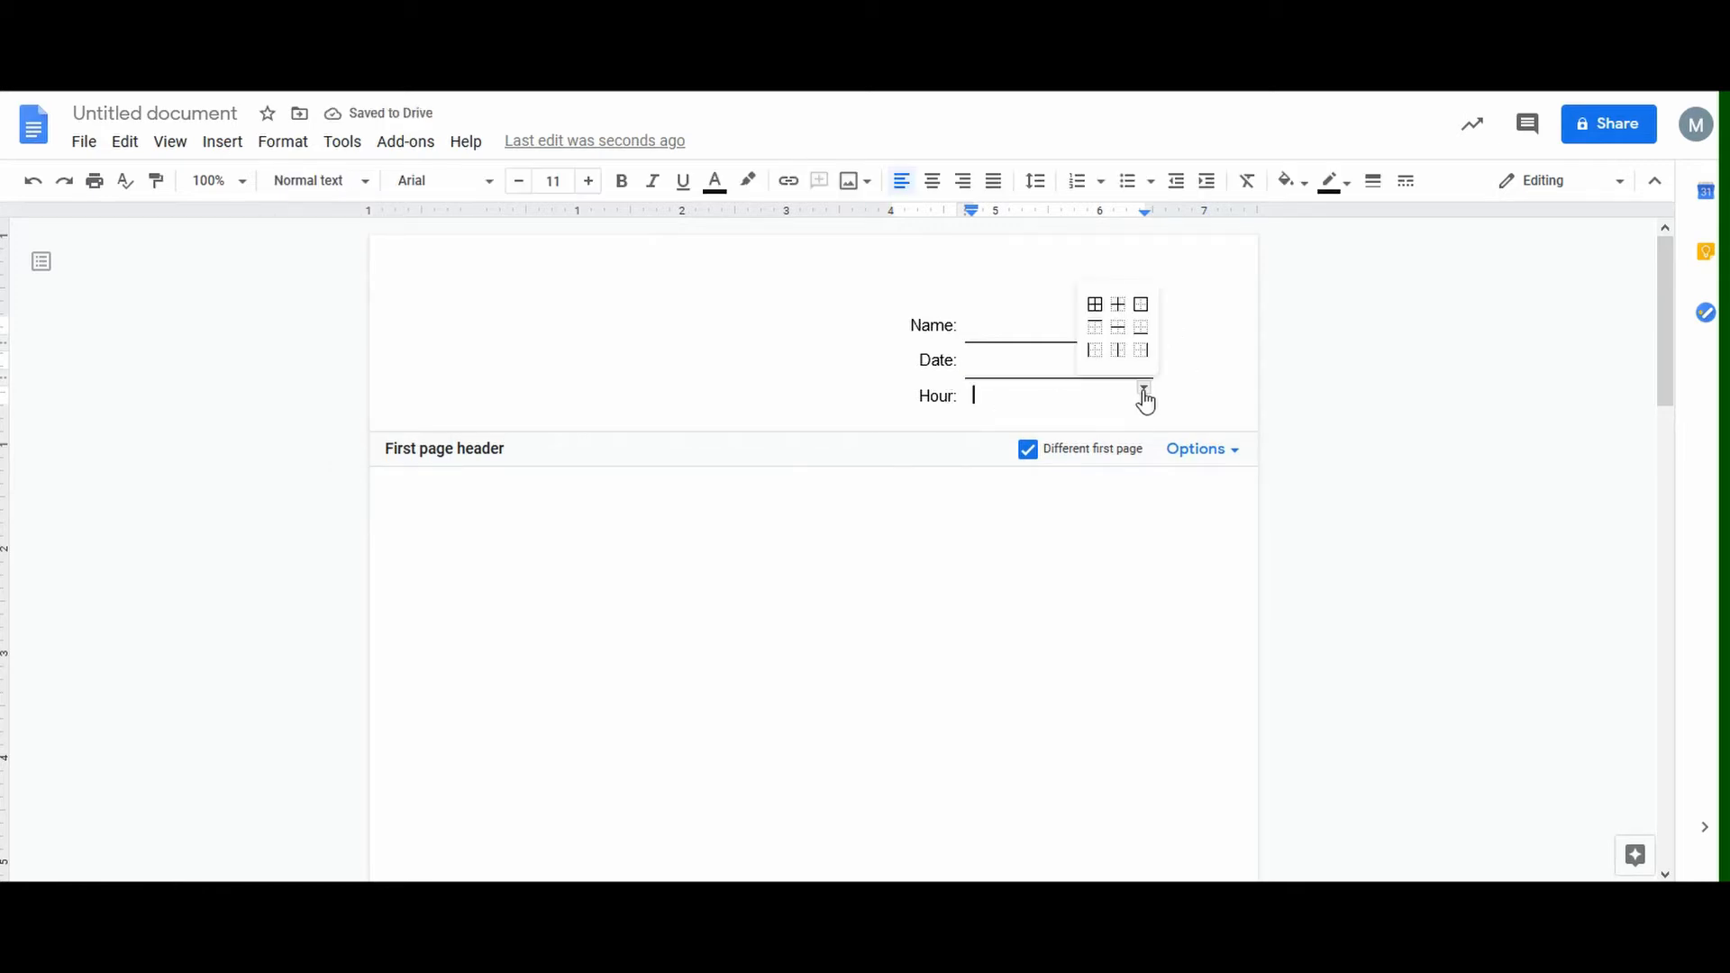
left_click(1152, 328)
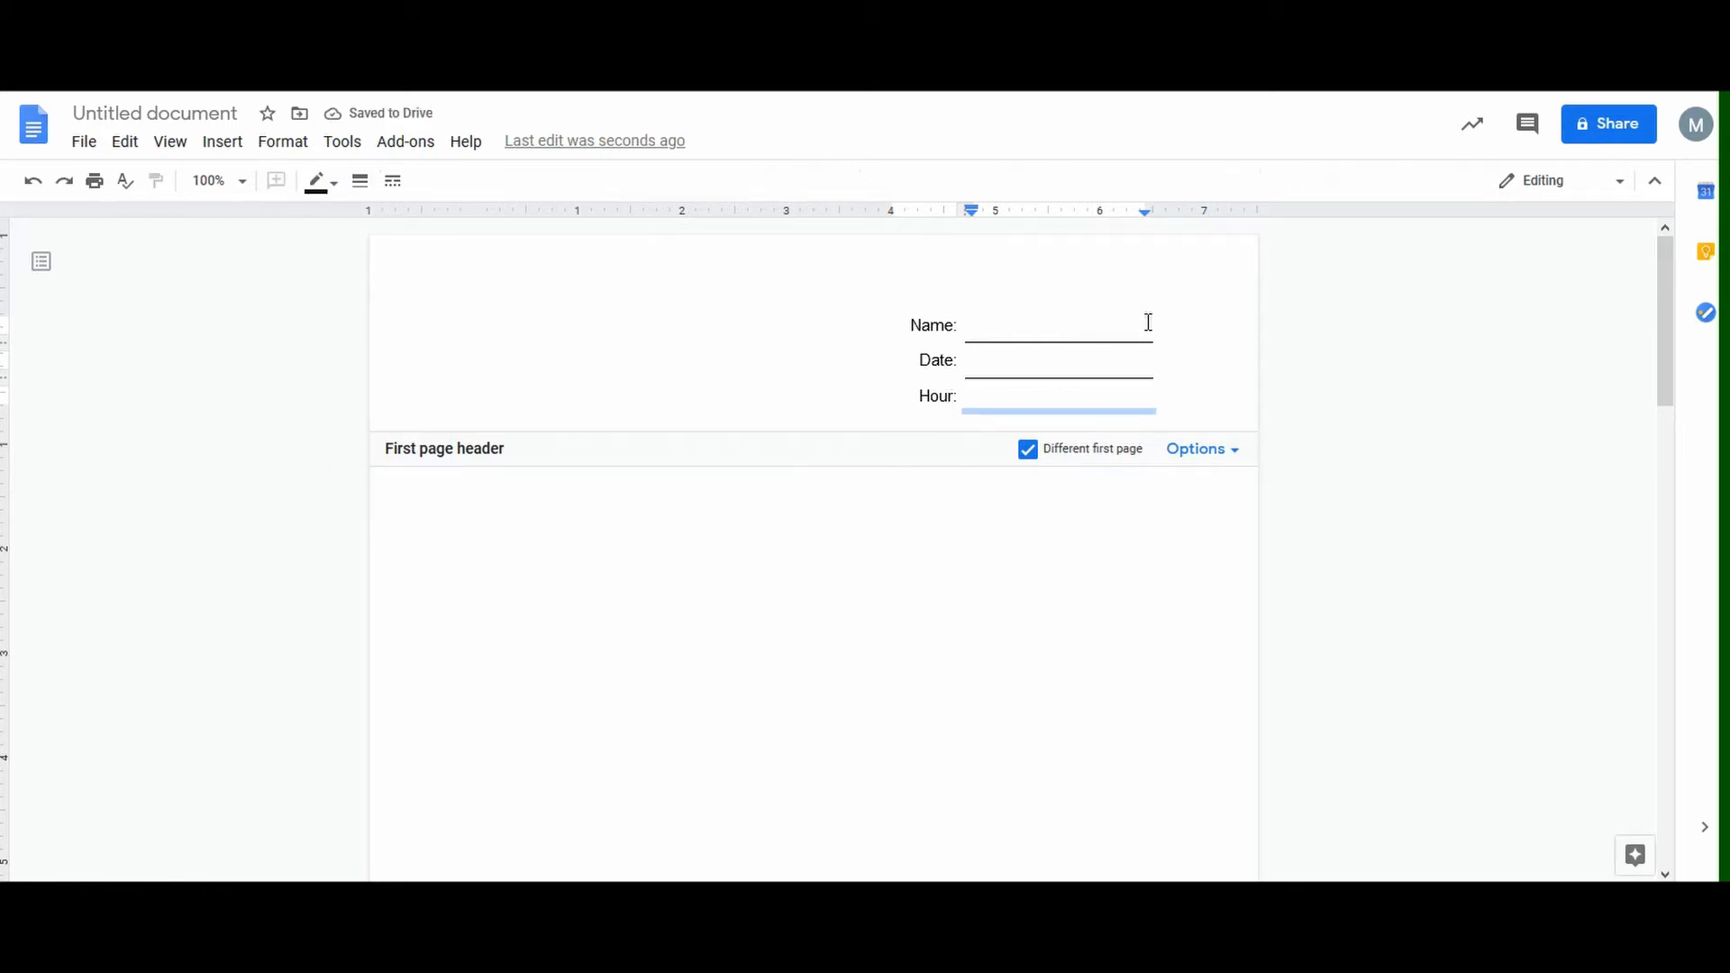
left_click(363, 188)
left_click(420, 330)
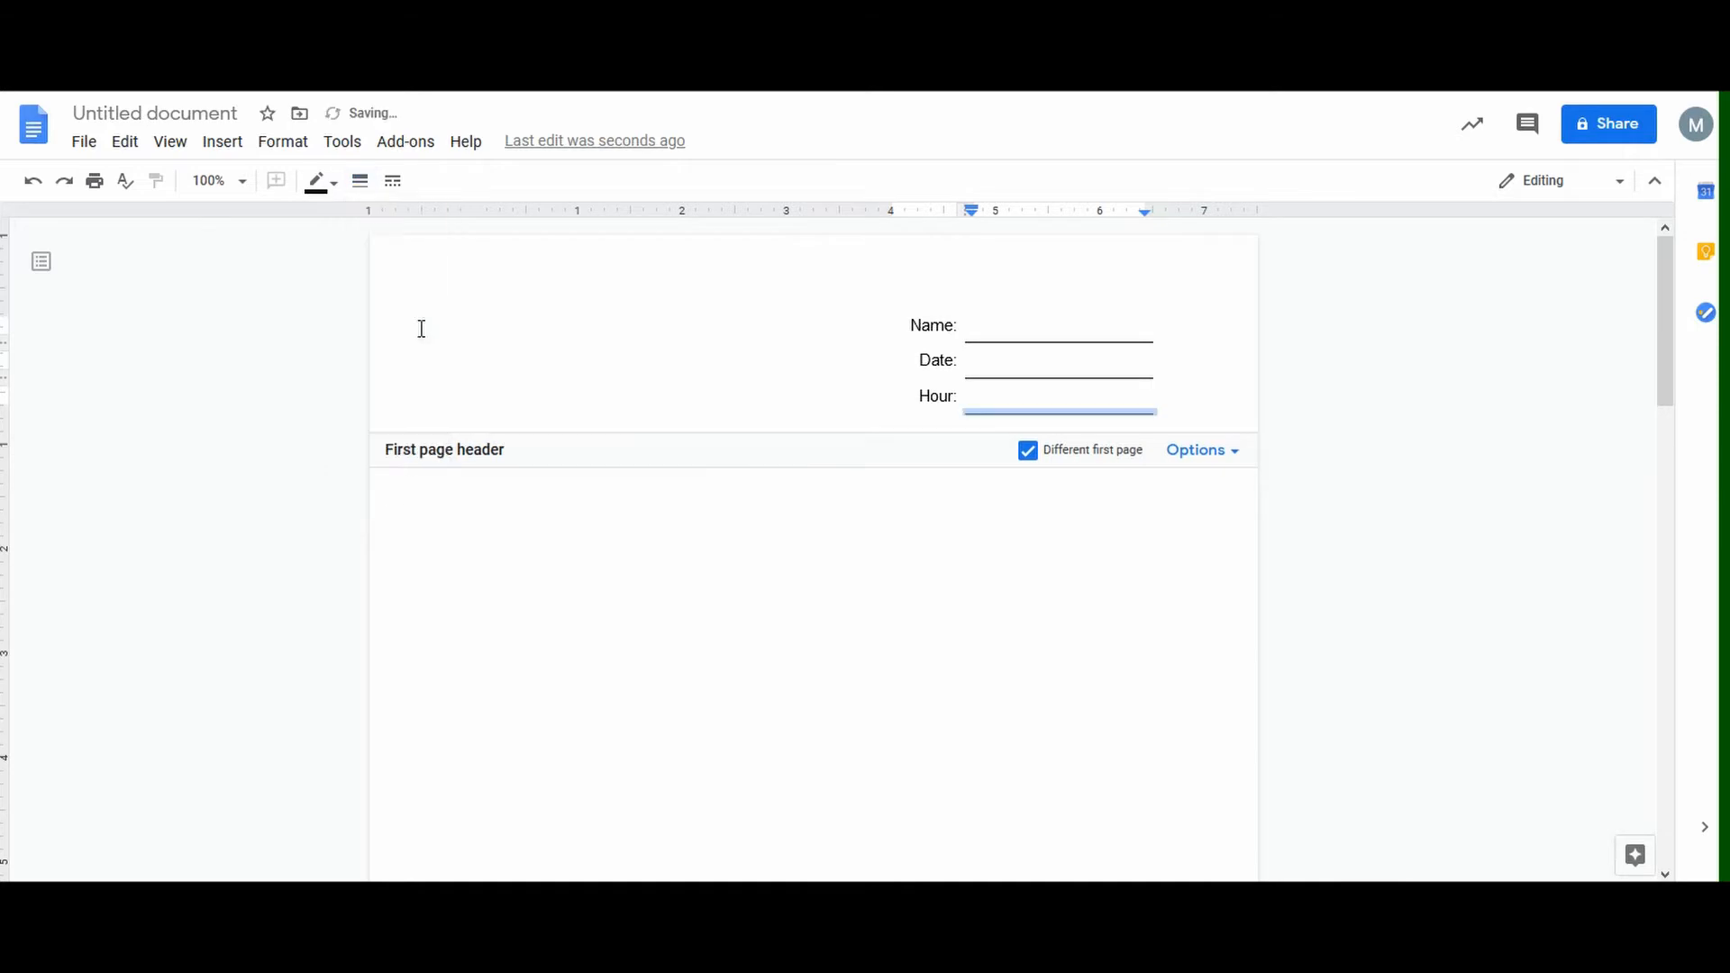
left_click(832, 521)
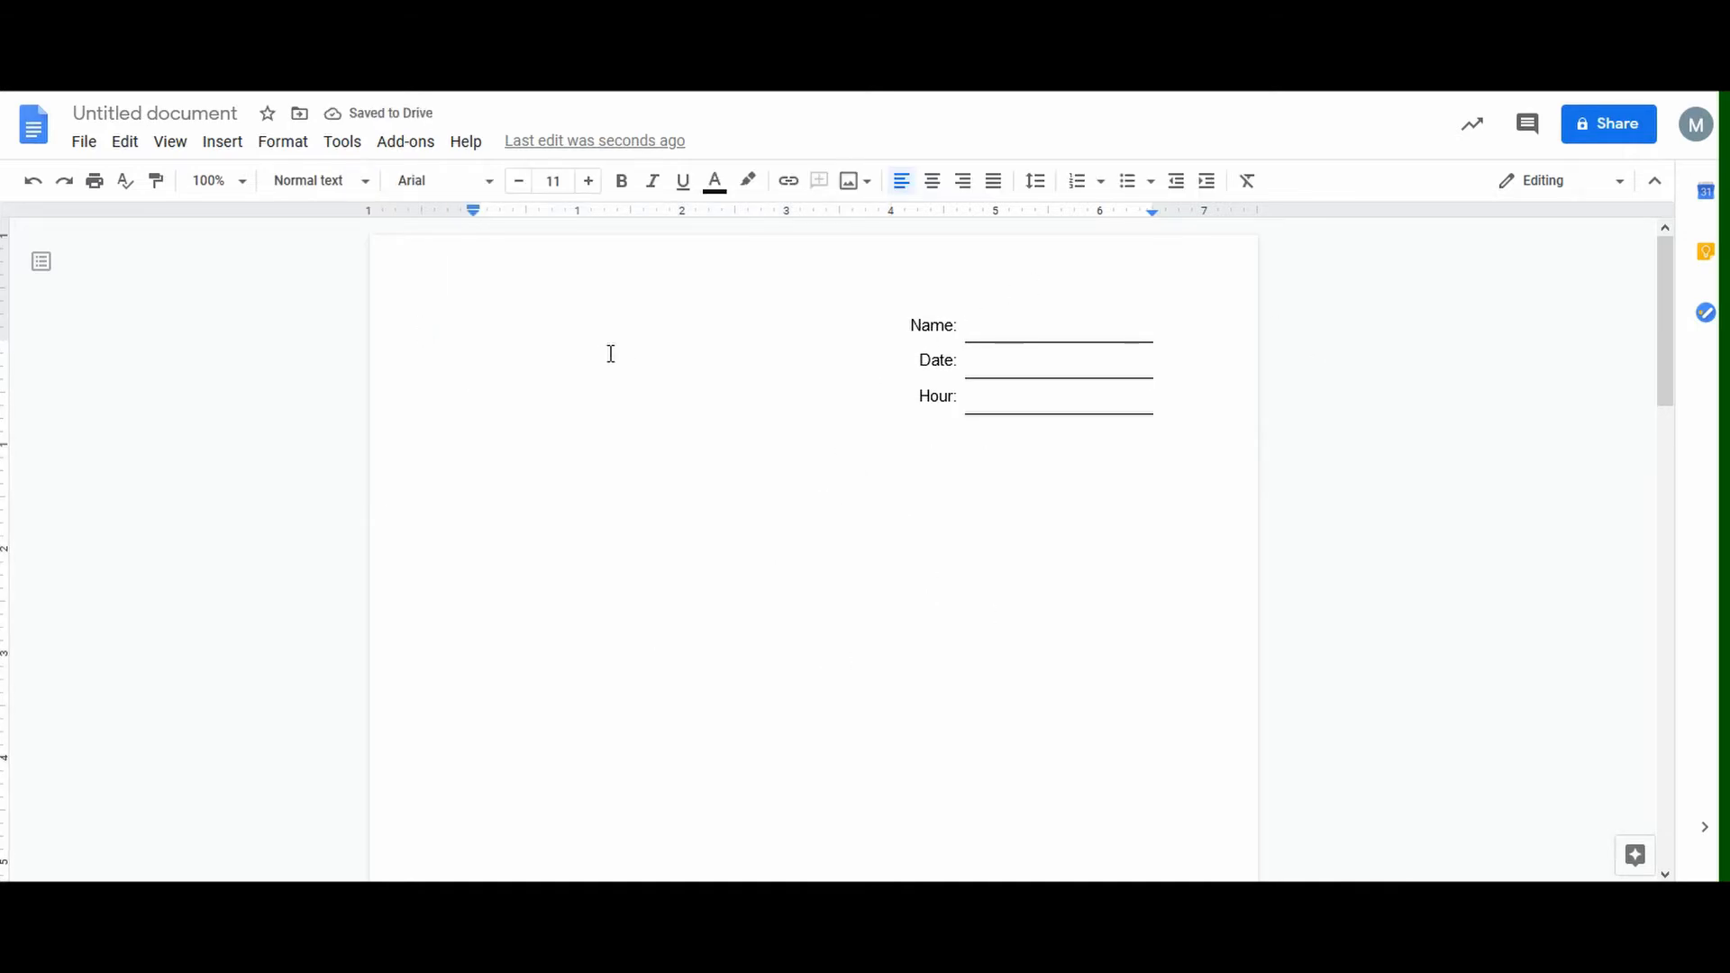
left_click(665, 338)
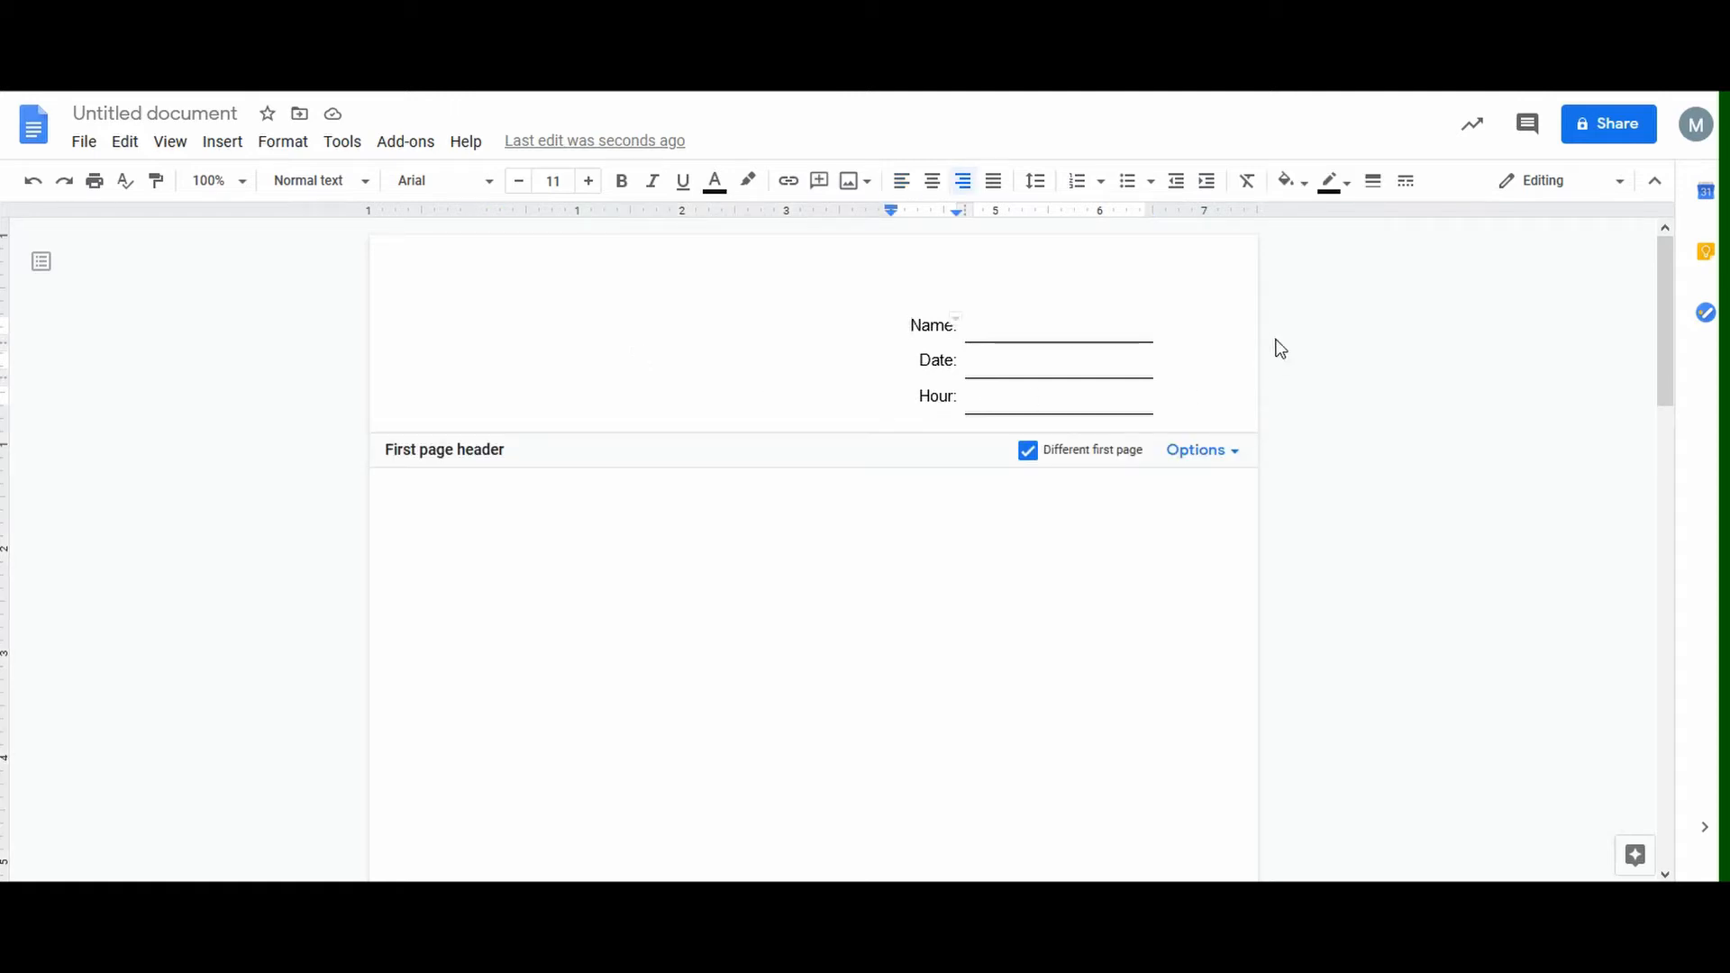
left_click(1069, 256)
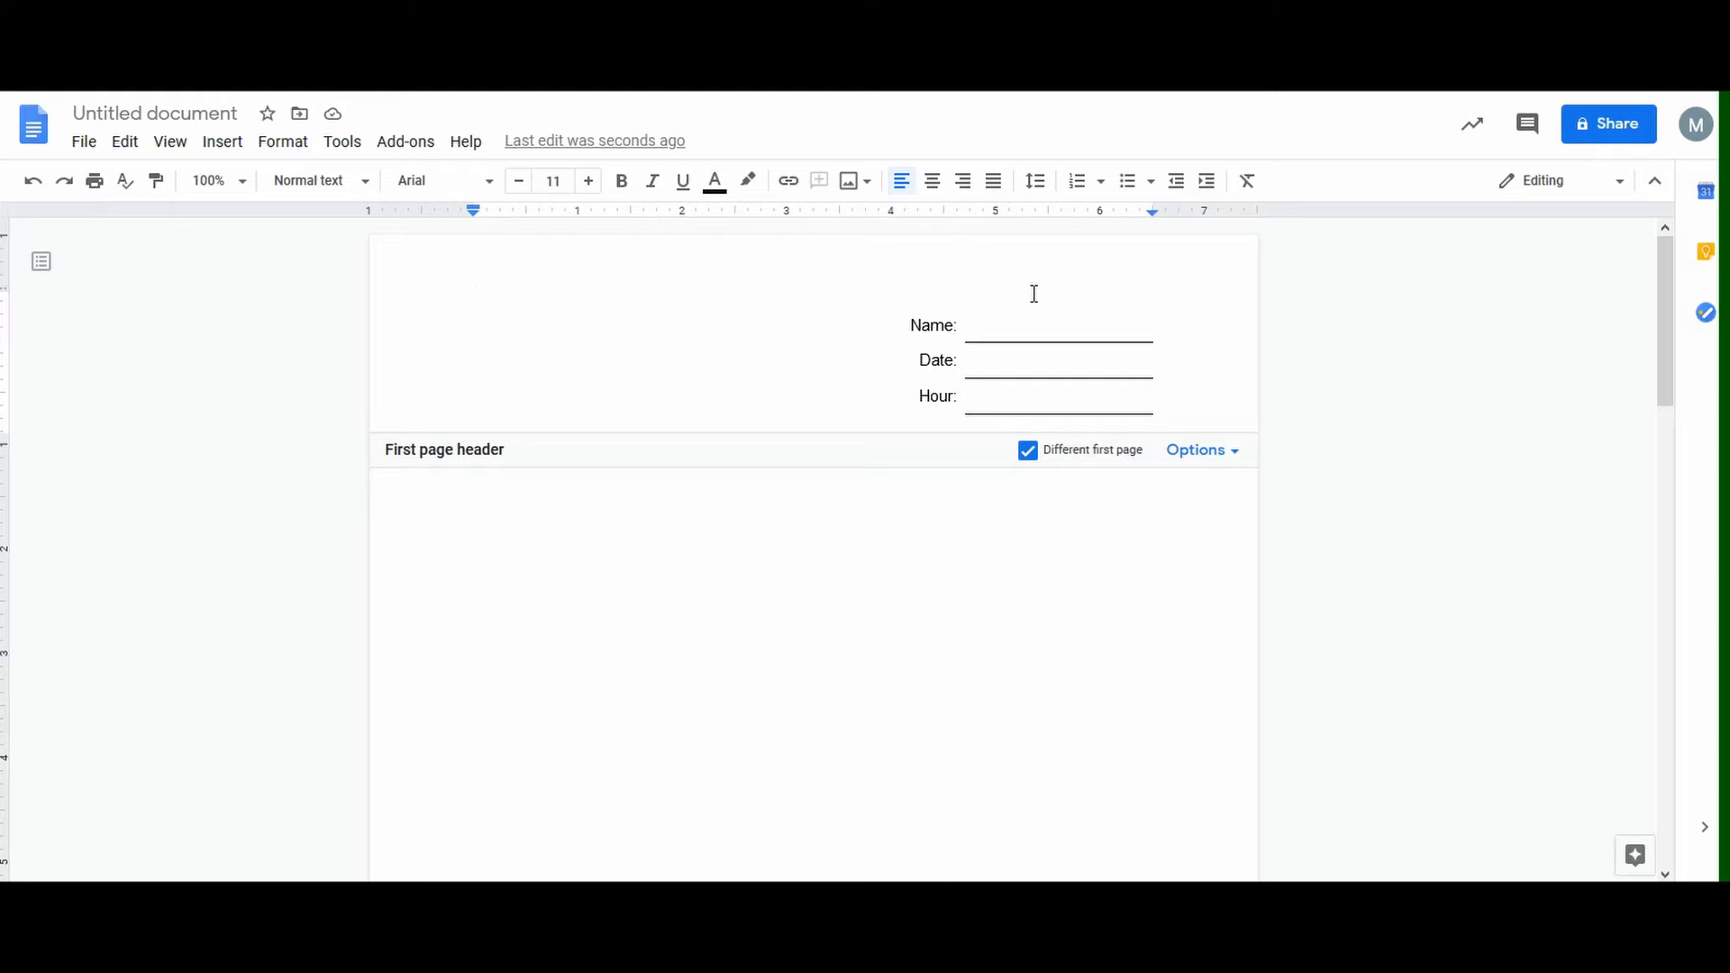
left_click(786, 504)
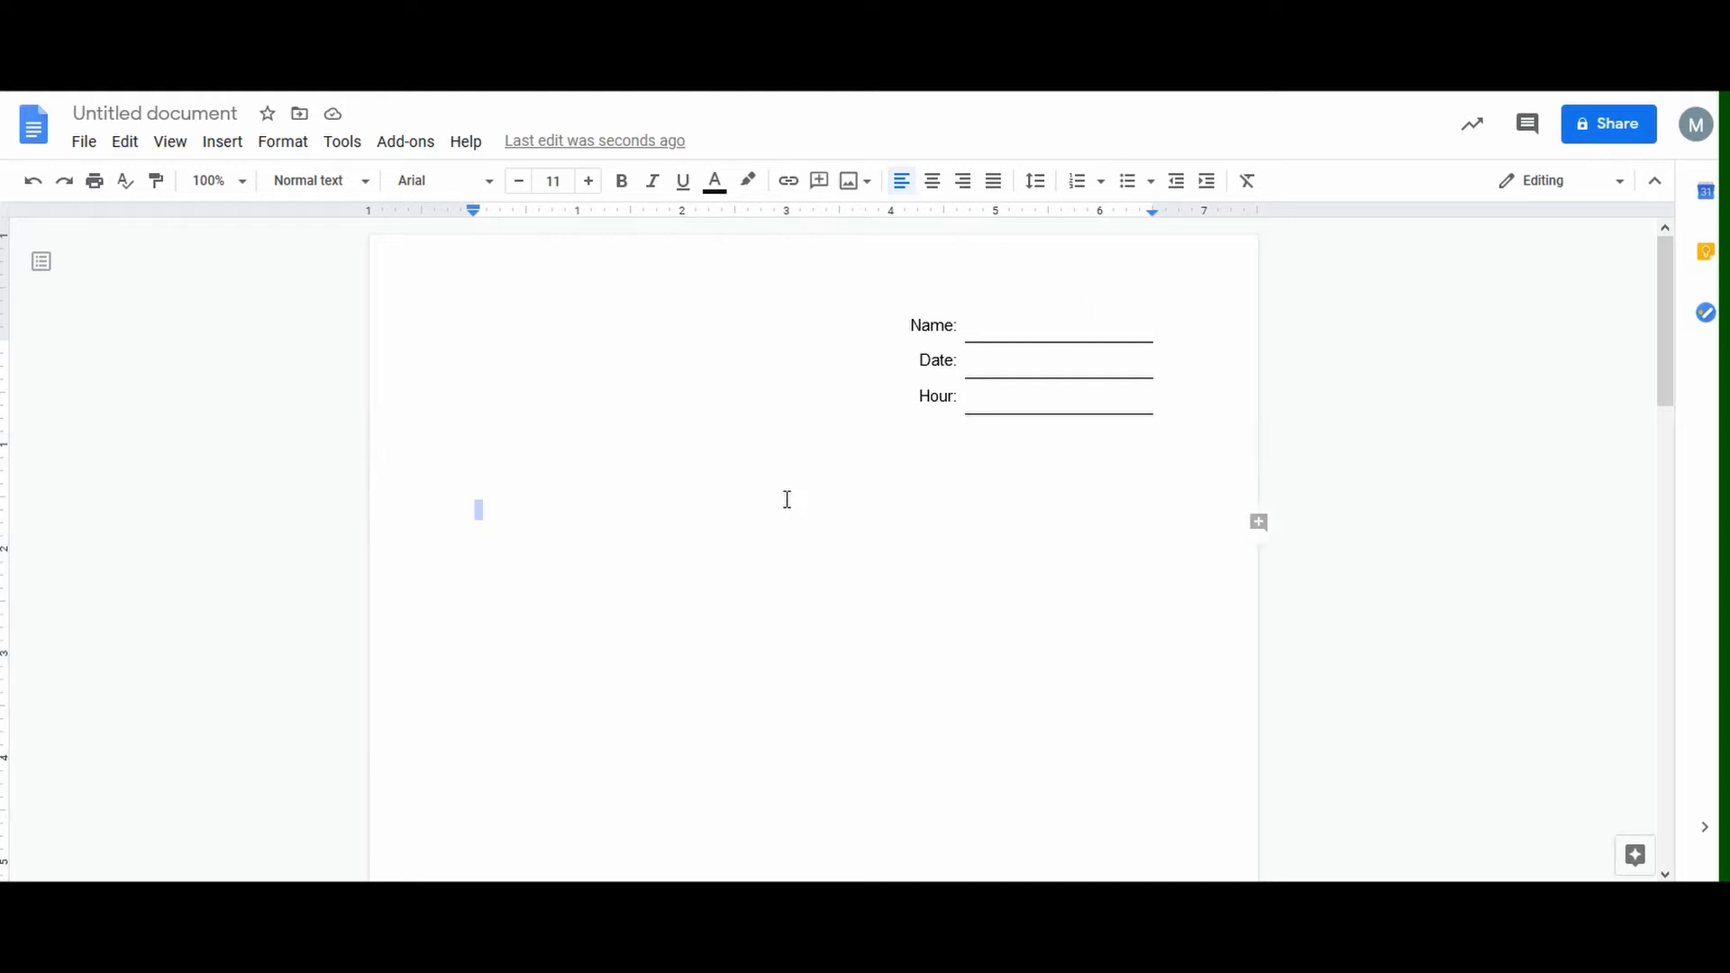
double_click(783, 293)
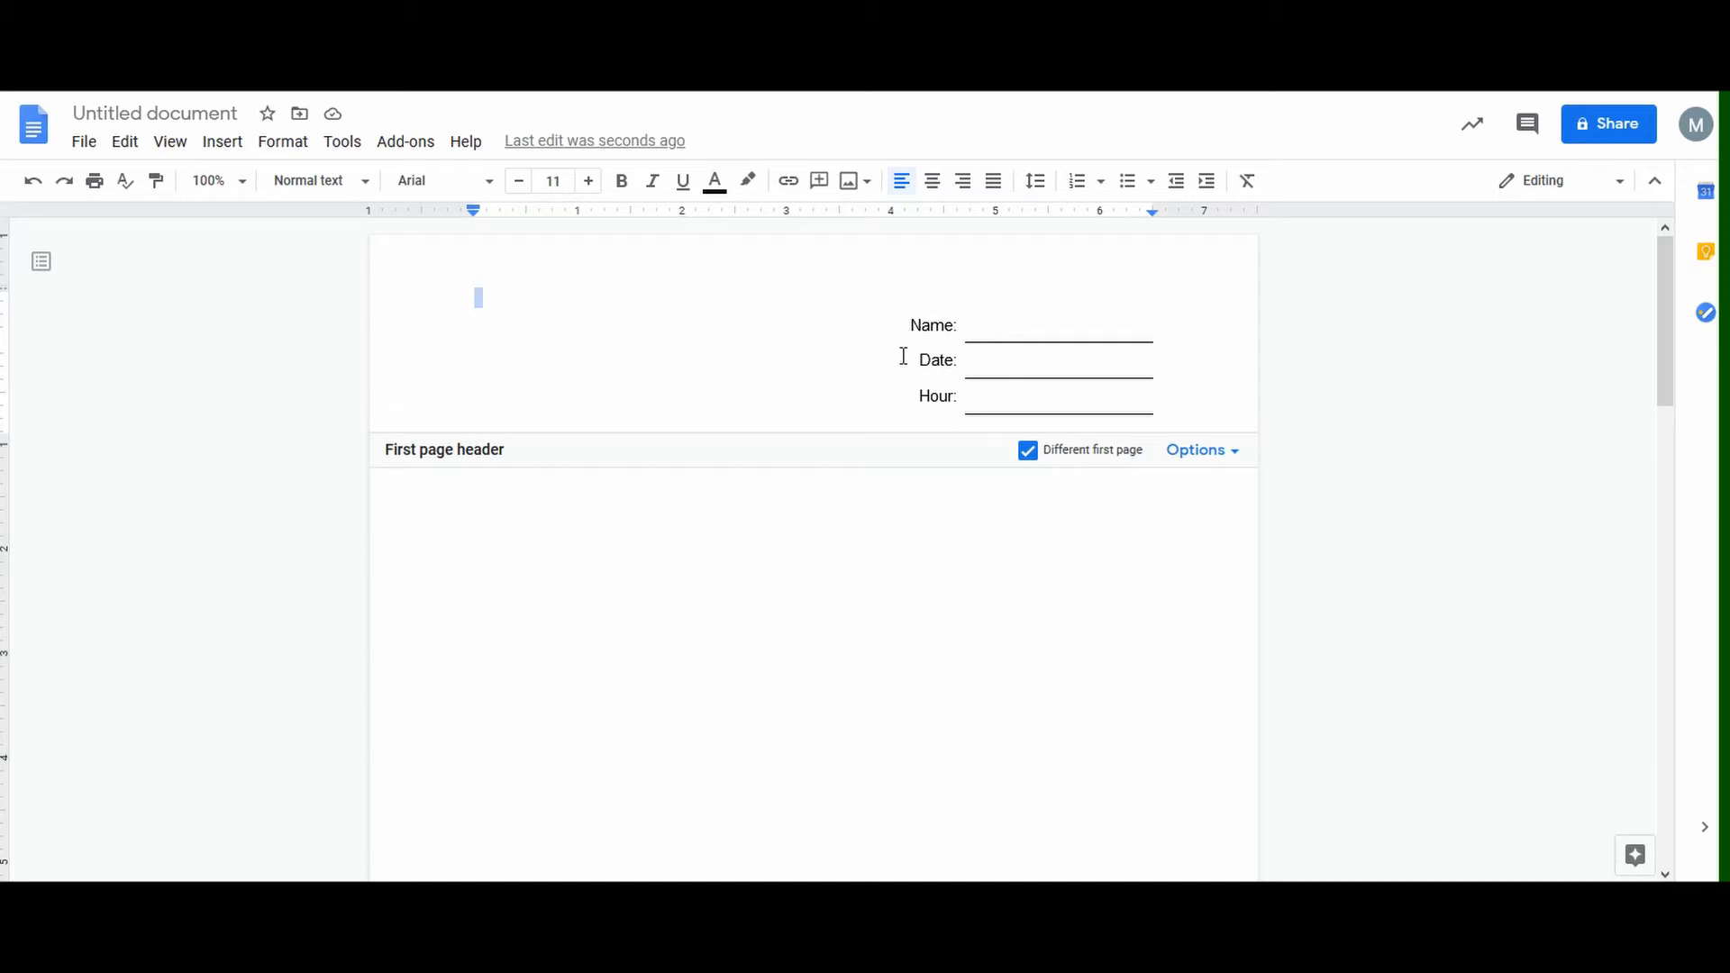
left_click(943, 536)
Enter the worksheet title "Geometric Construction #2" on the first line of the document body
left_click(846, 476)
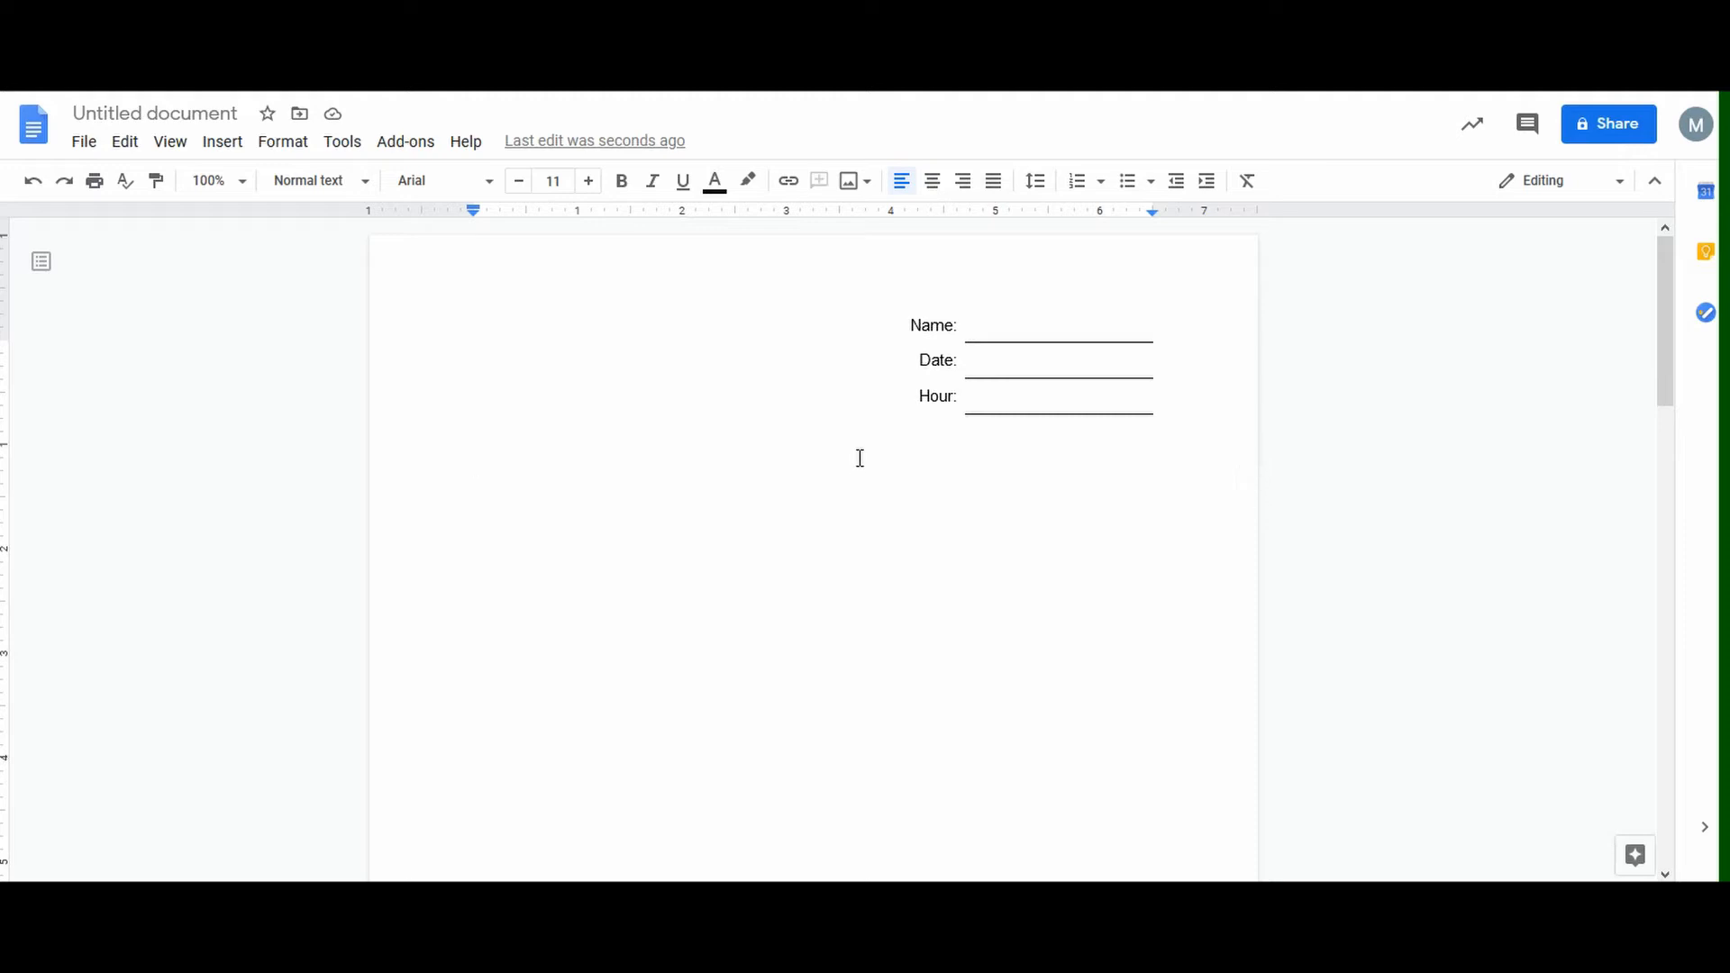
type("Geometric")
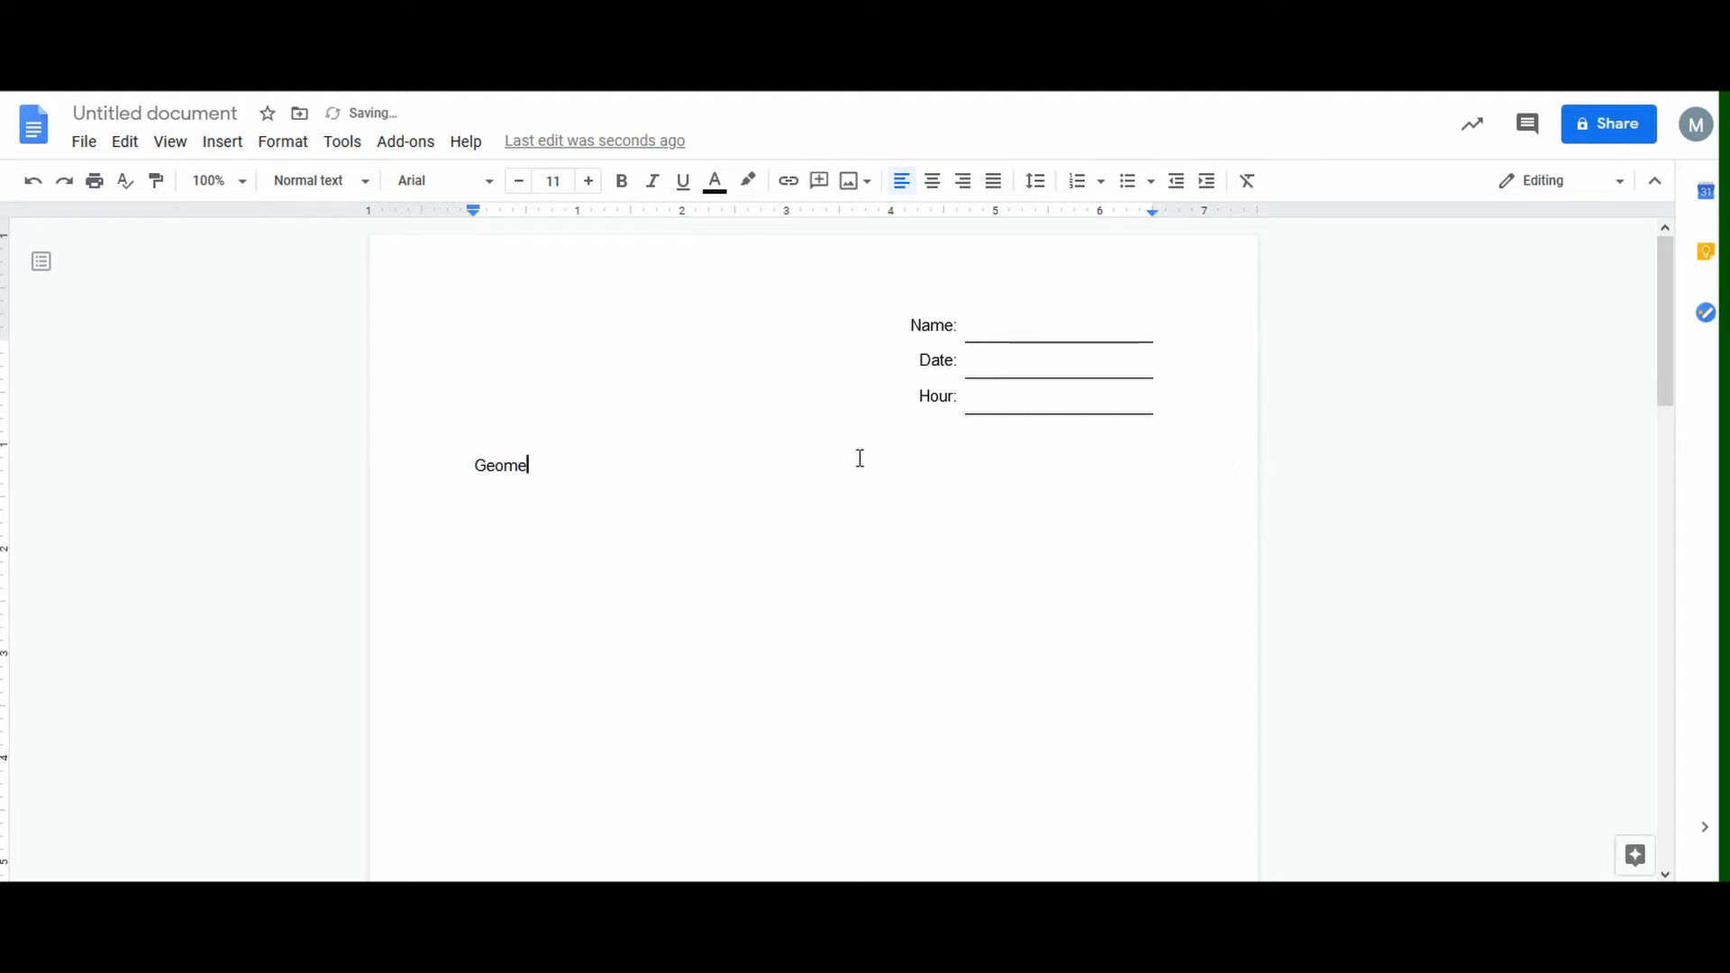
key("BackSpace")
key("BackSpace")
key("BackSpace")
type("ic Construction #2")
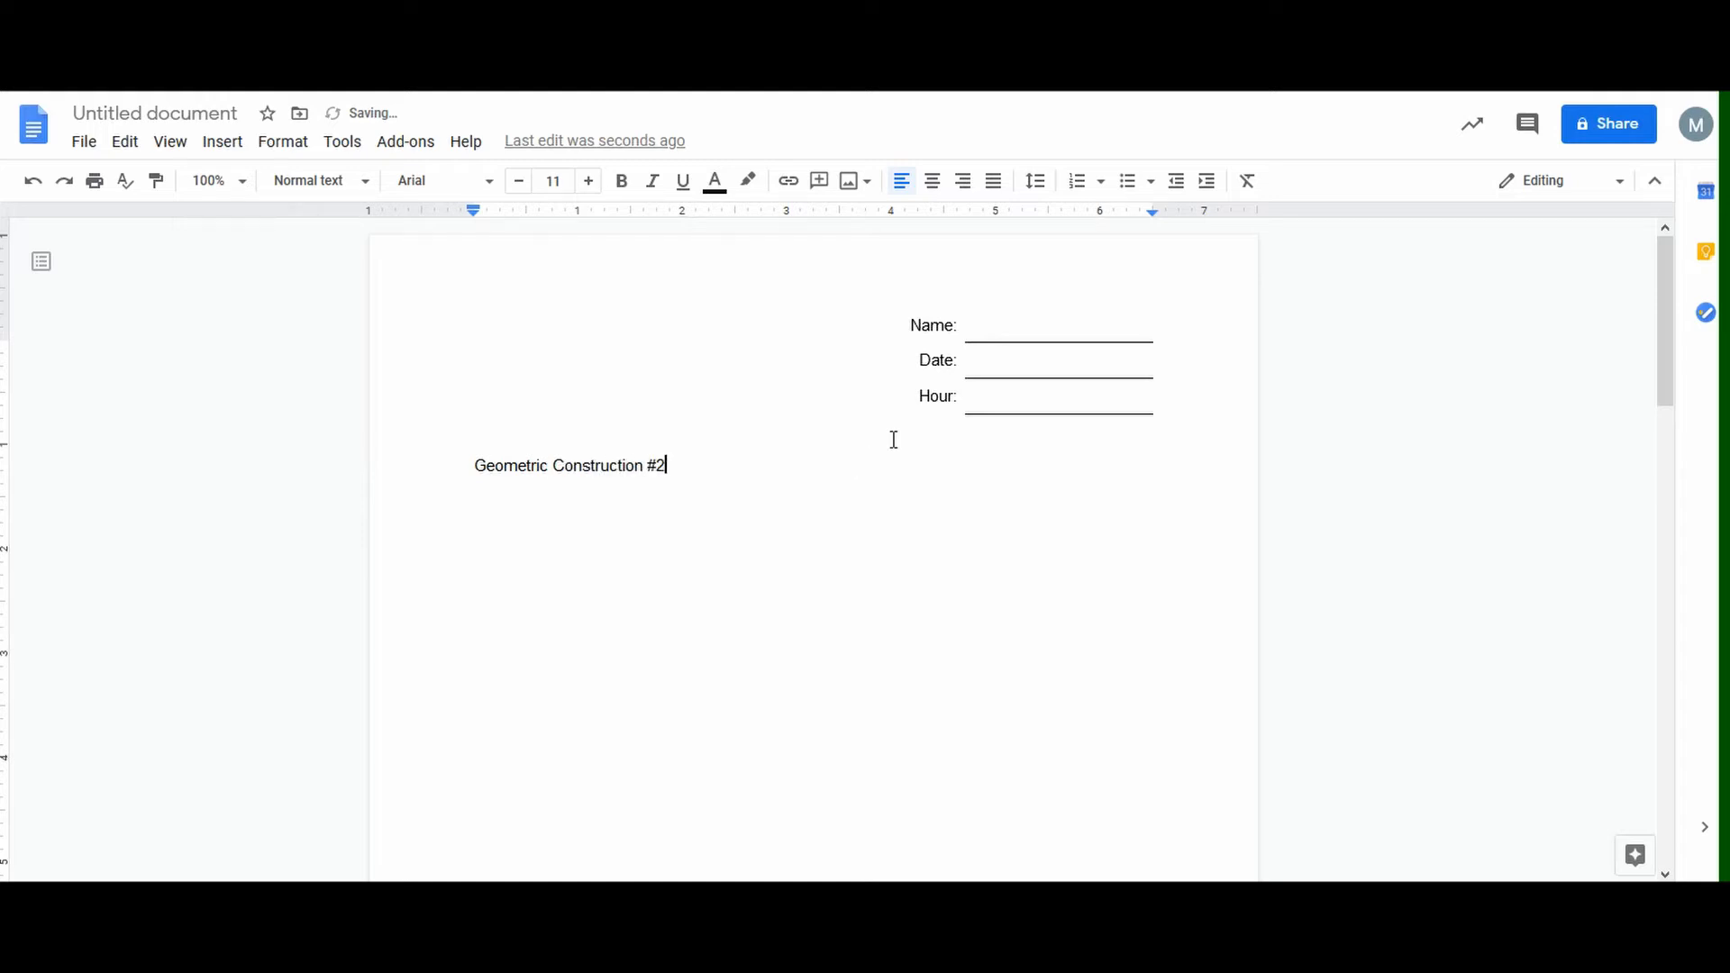
Center the worksheet title, apply the Title style to it, and start a new line below
left_click(934, 183)
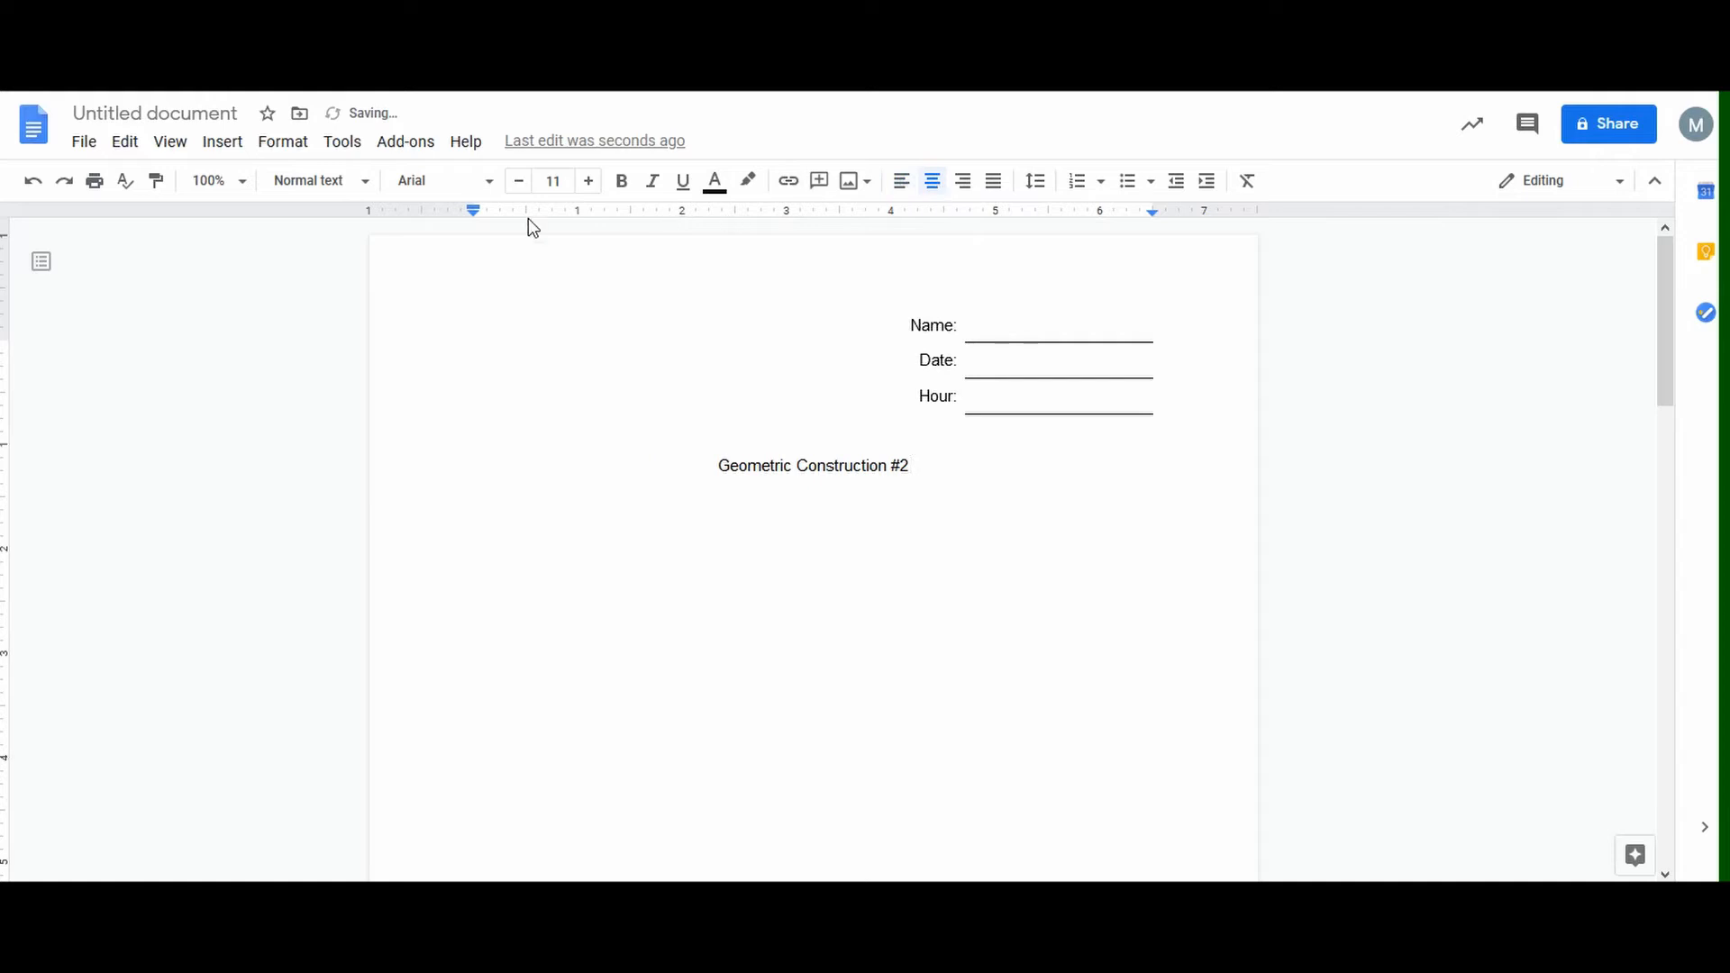
left_click(359, 184)
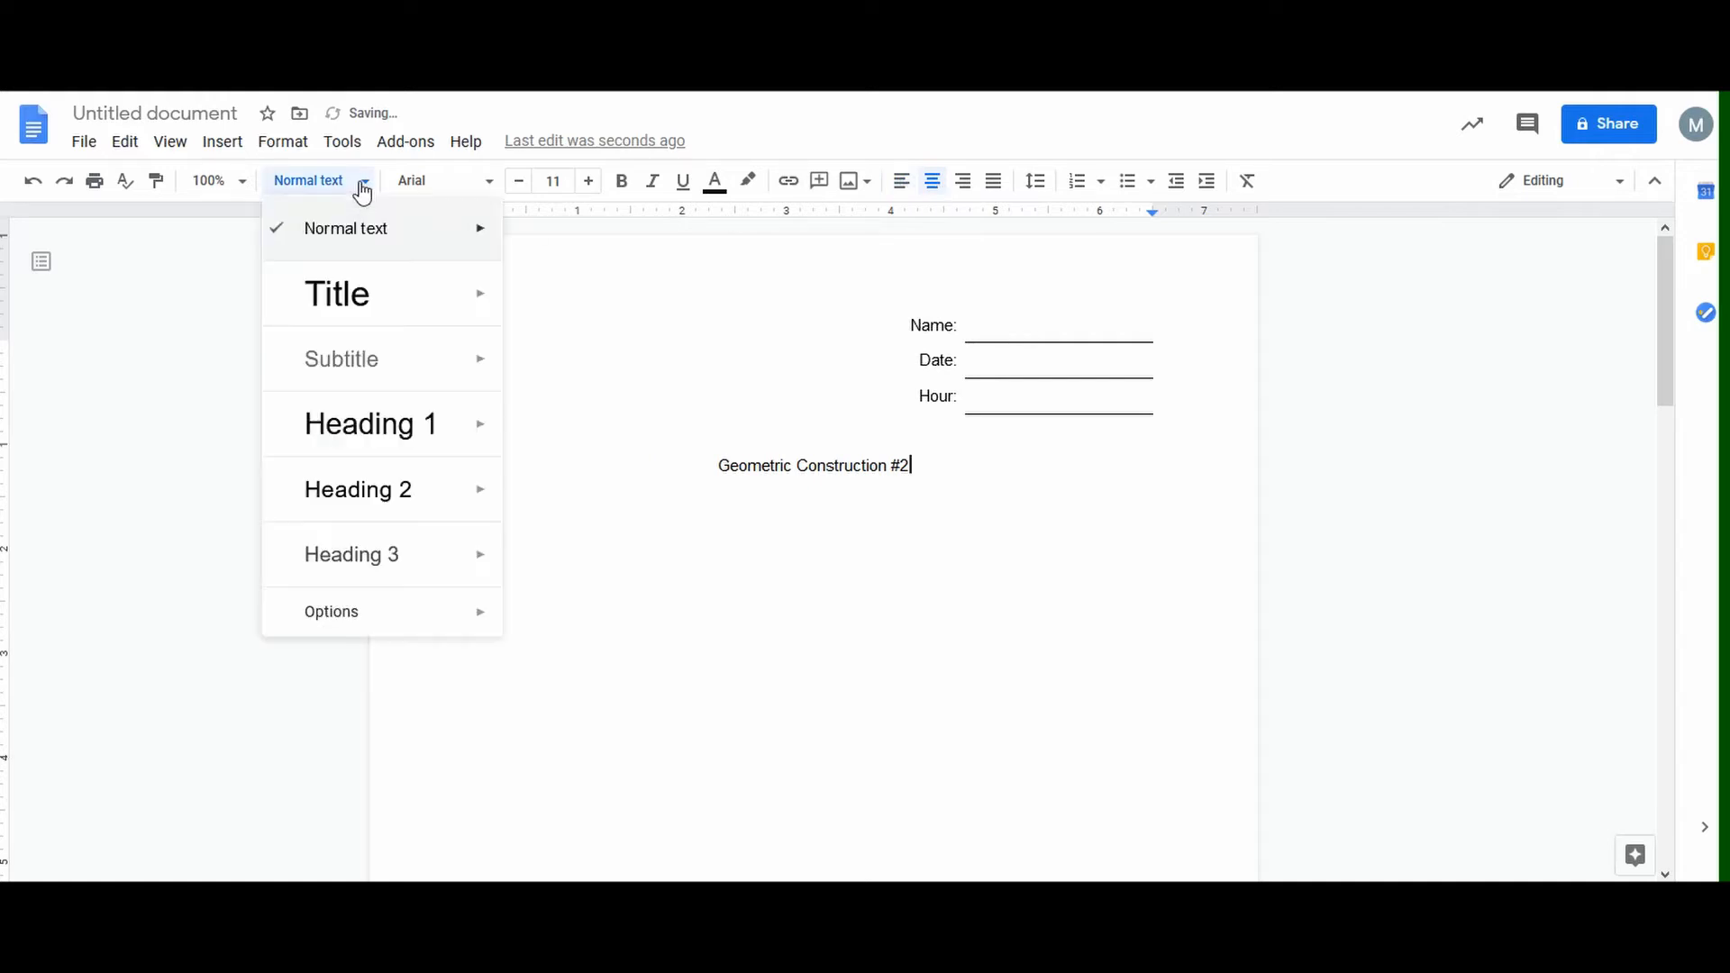
left_click(354, 295)
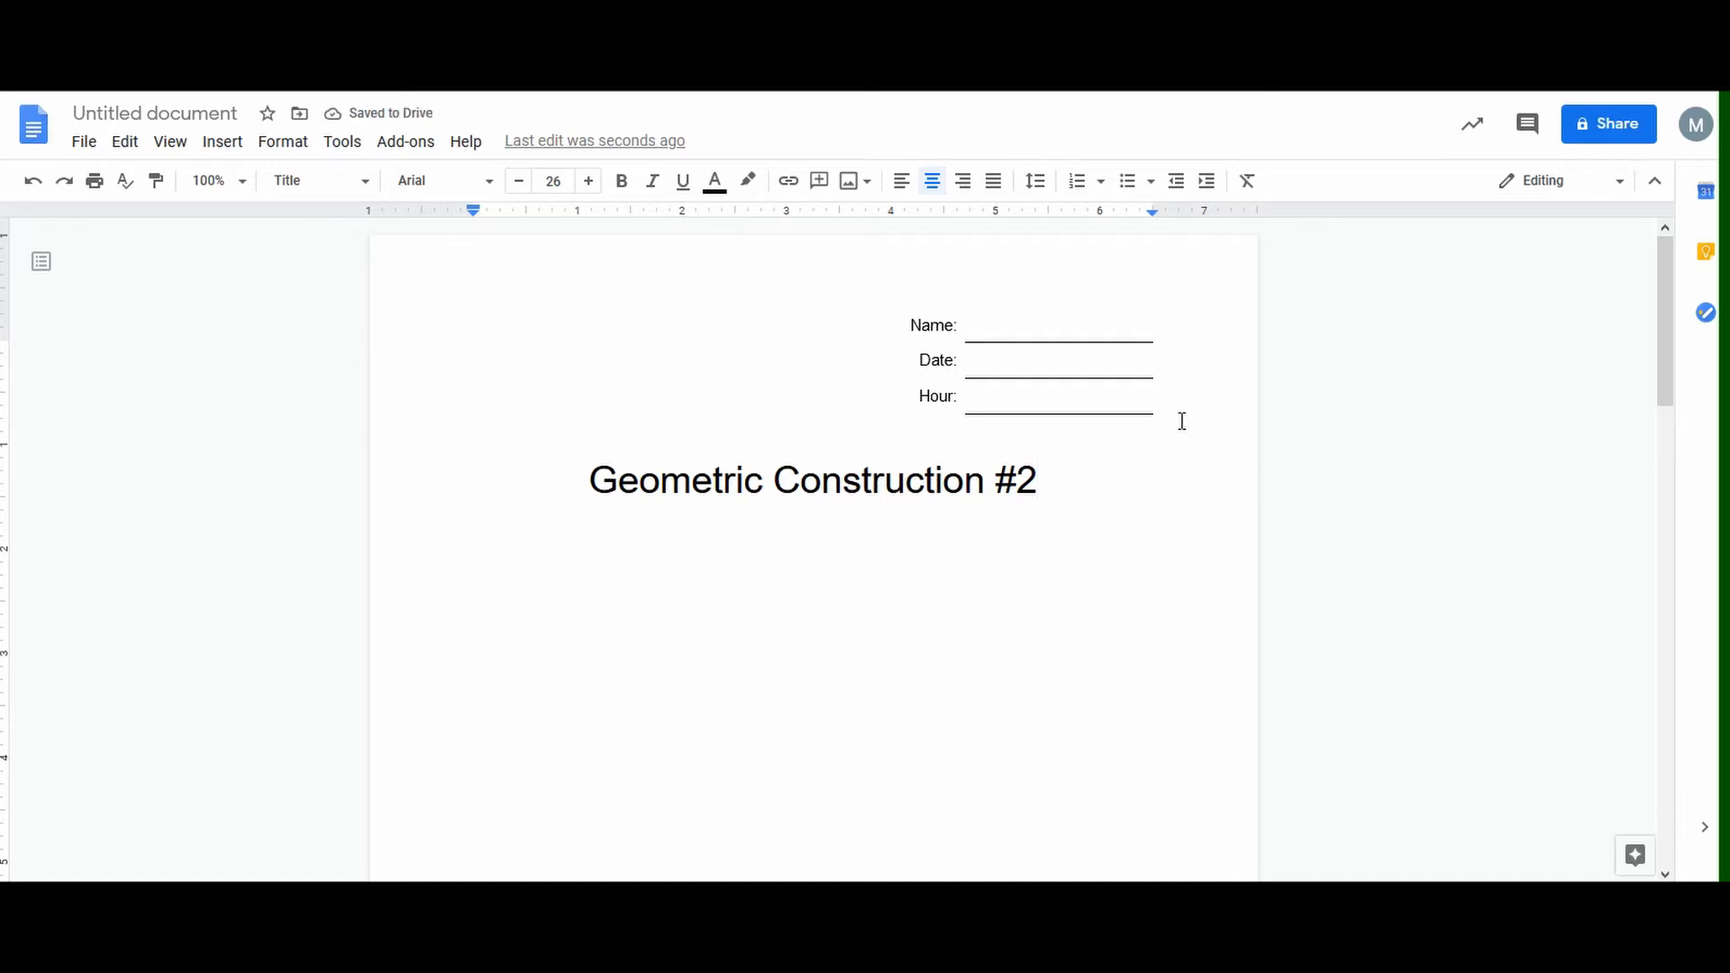
key("Return")
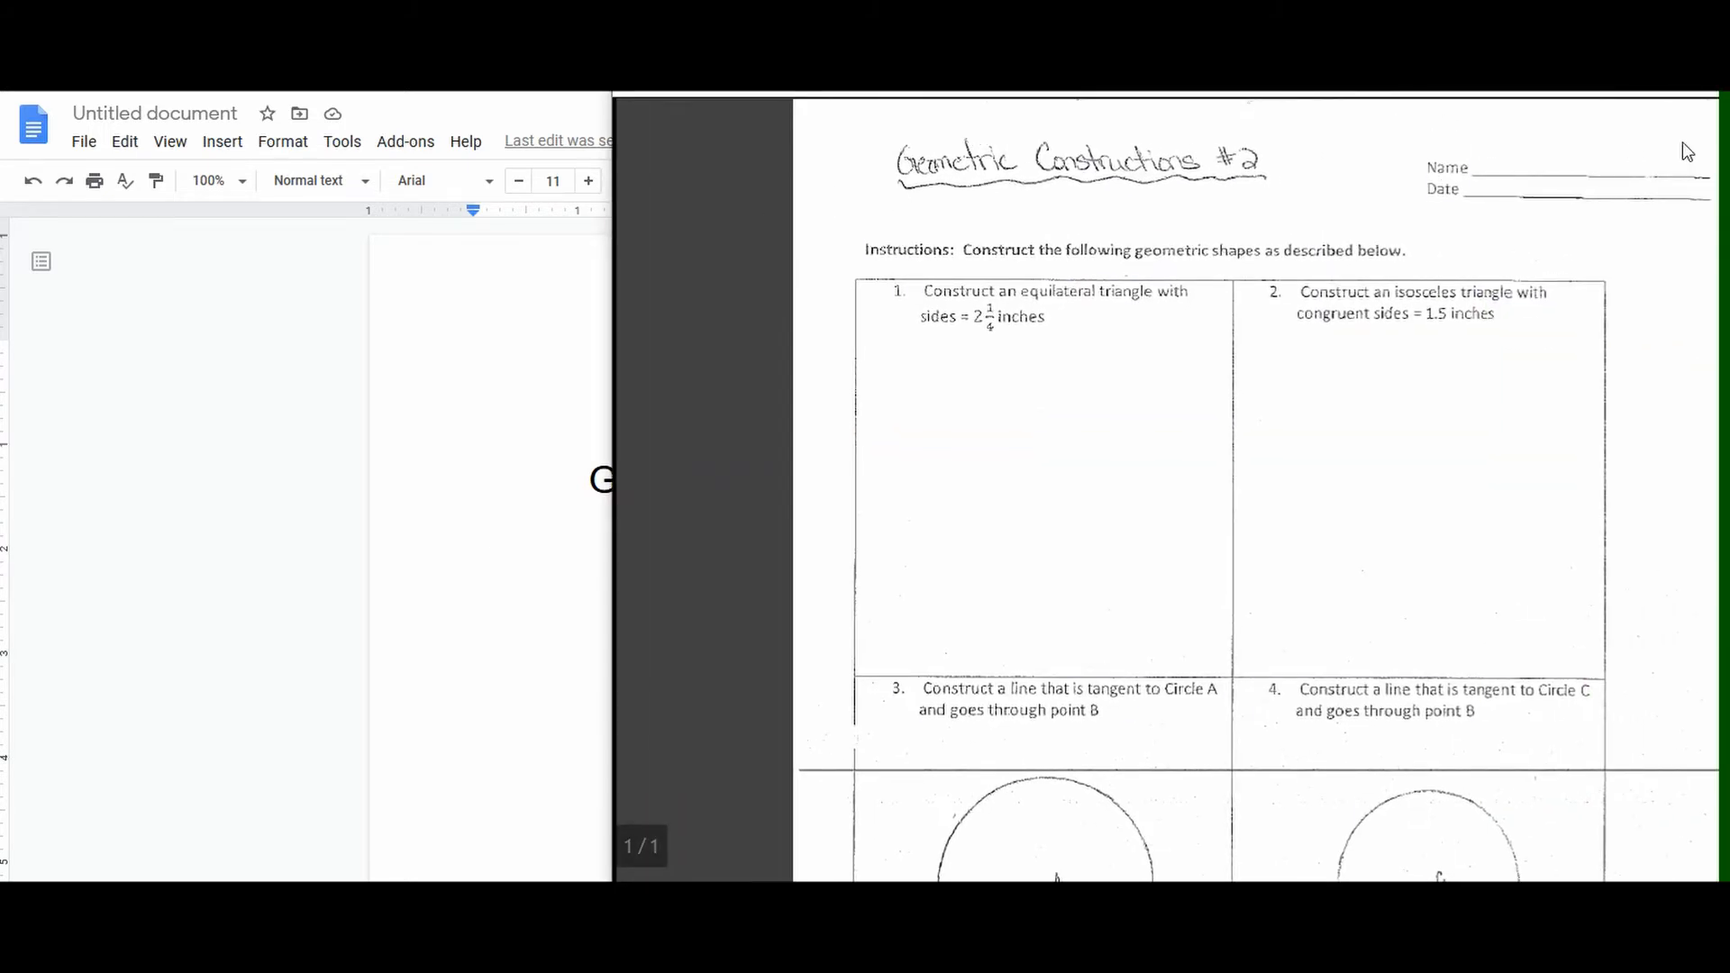
Add the label "Instructions:" on the line below the title and make the word bold
key("ctrl+a")
left_click(1292, 139)
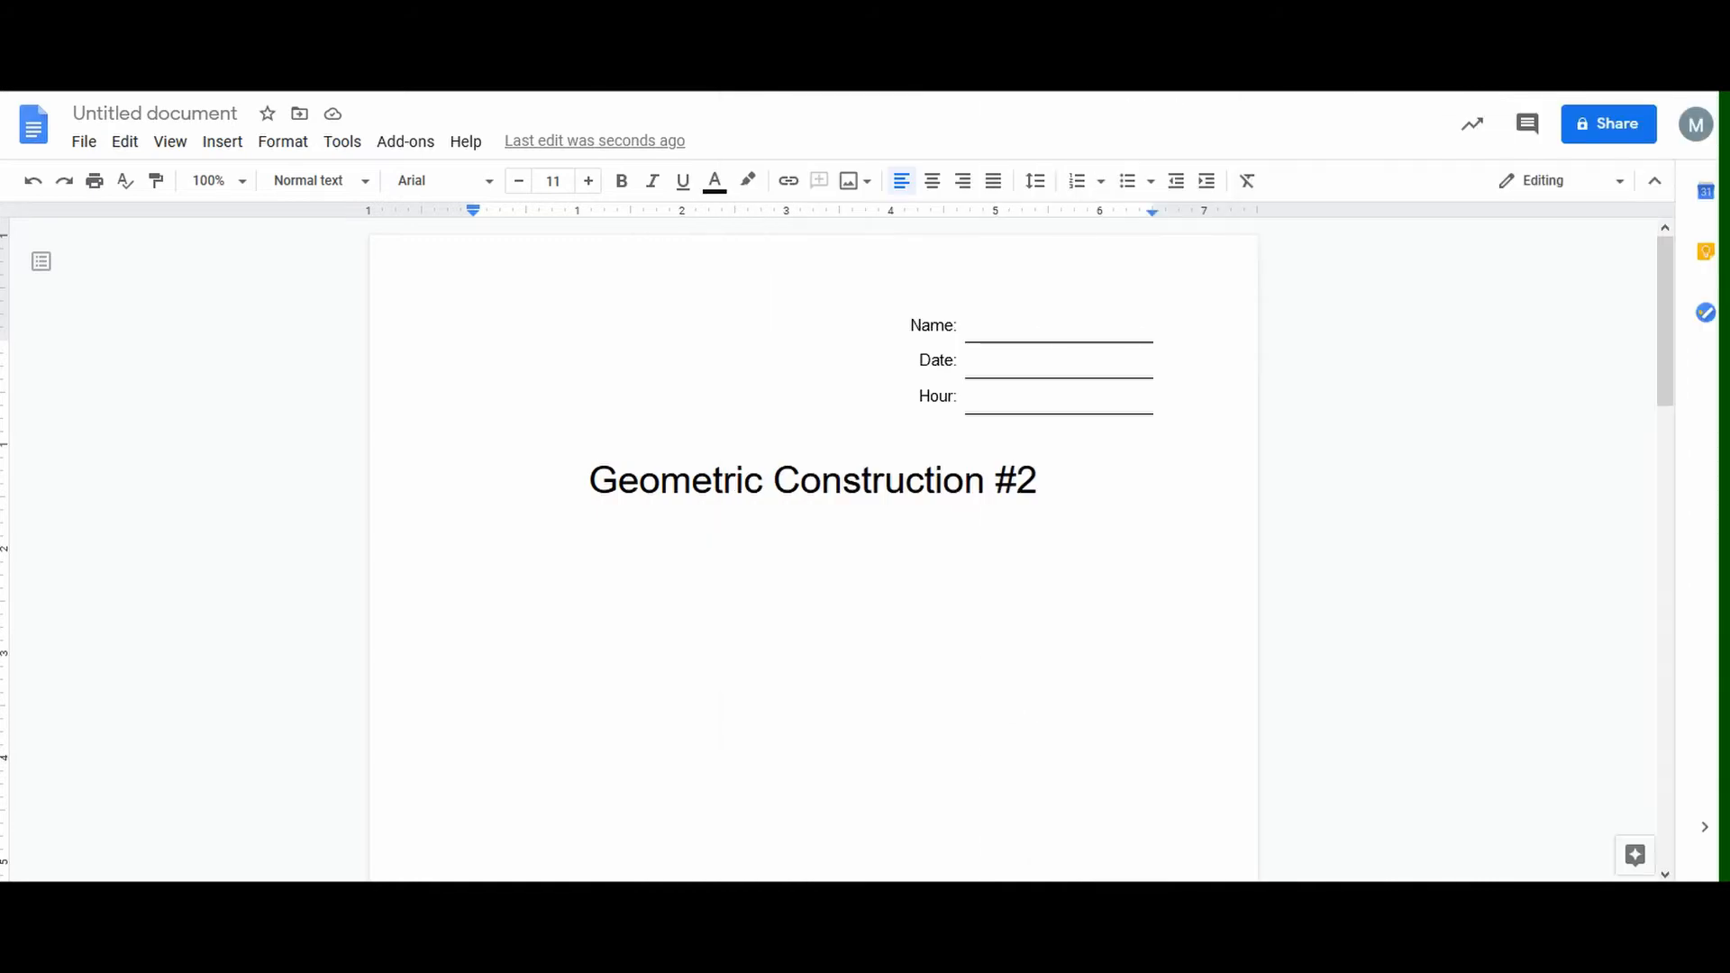
left_click(603, 537)
left_click(544, 517)
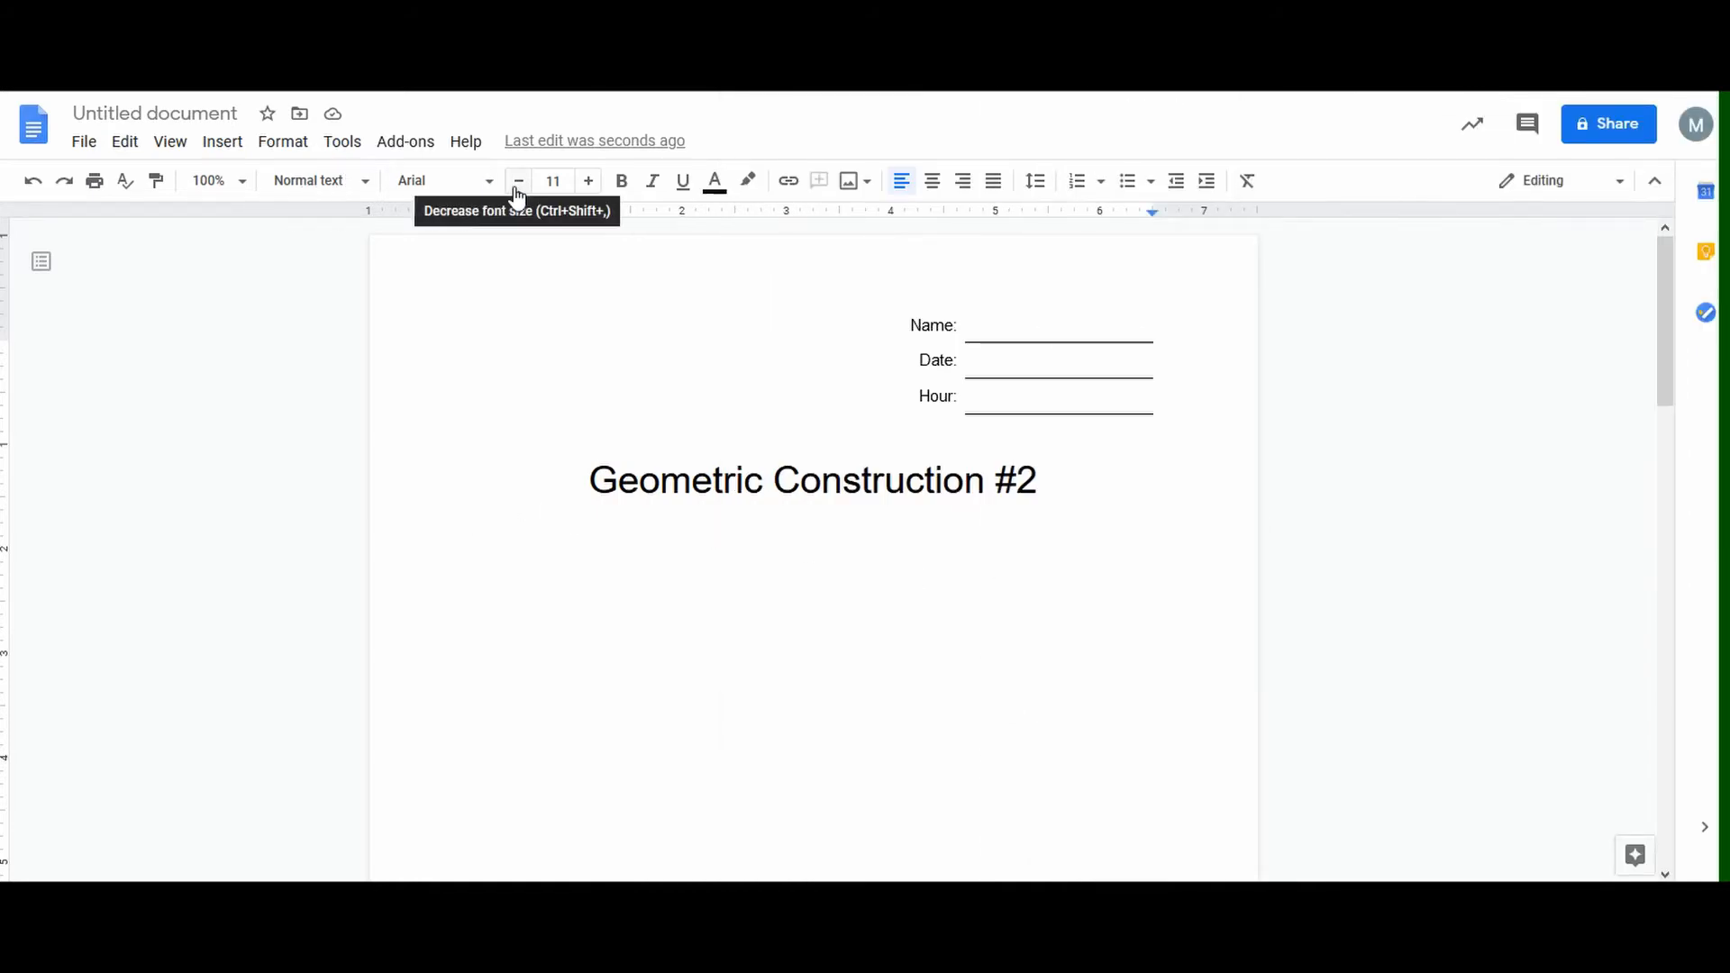
type("Instructions:")
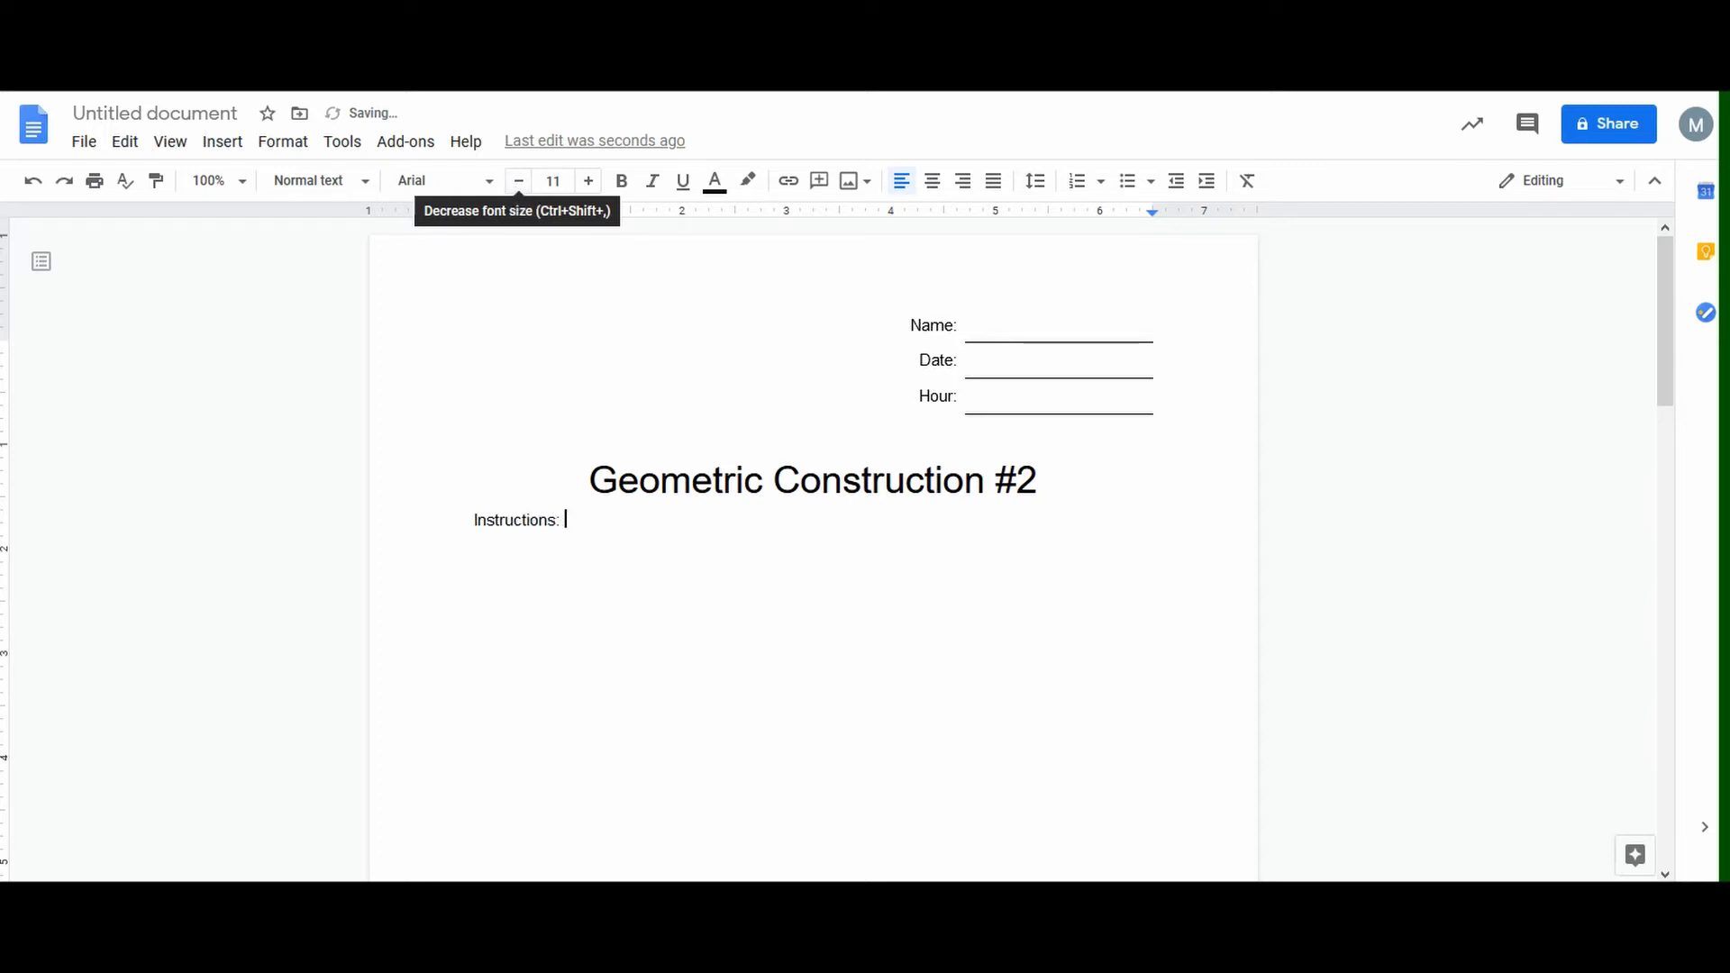
double_click(503, 518)
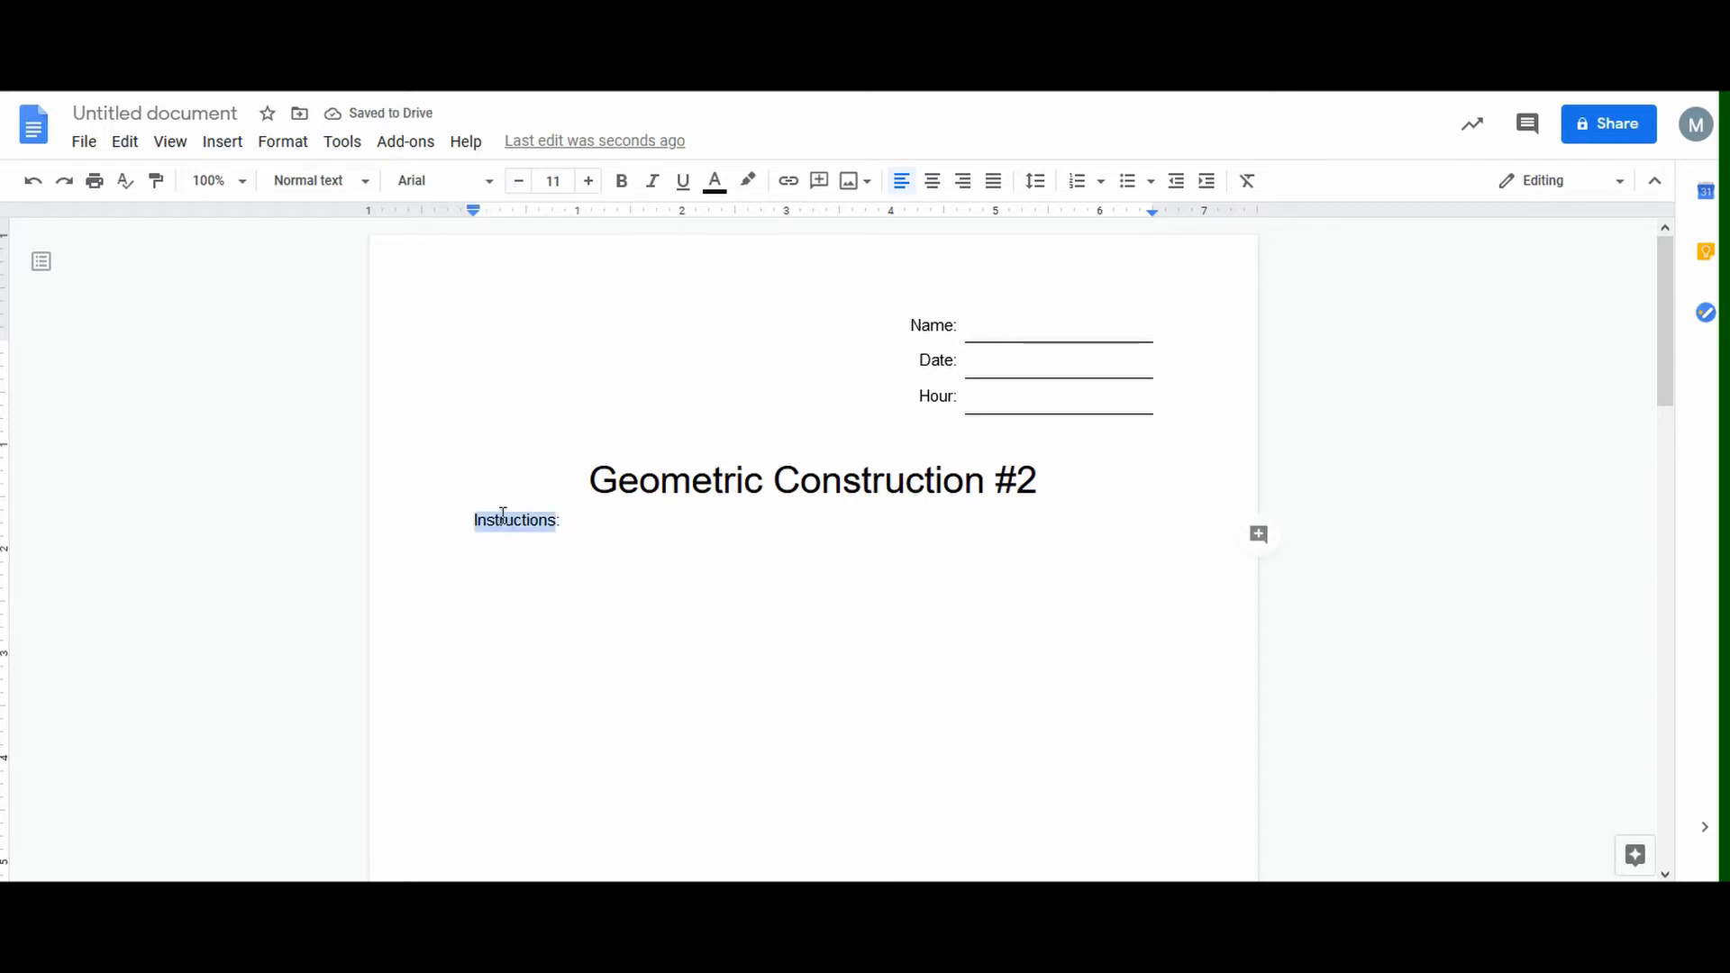
key("ctrl+b")
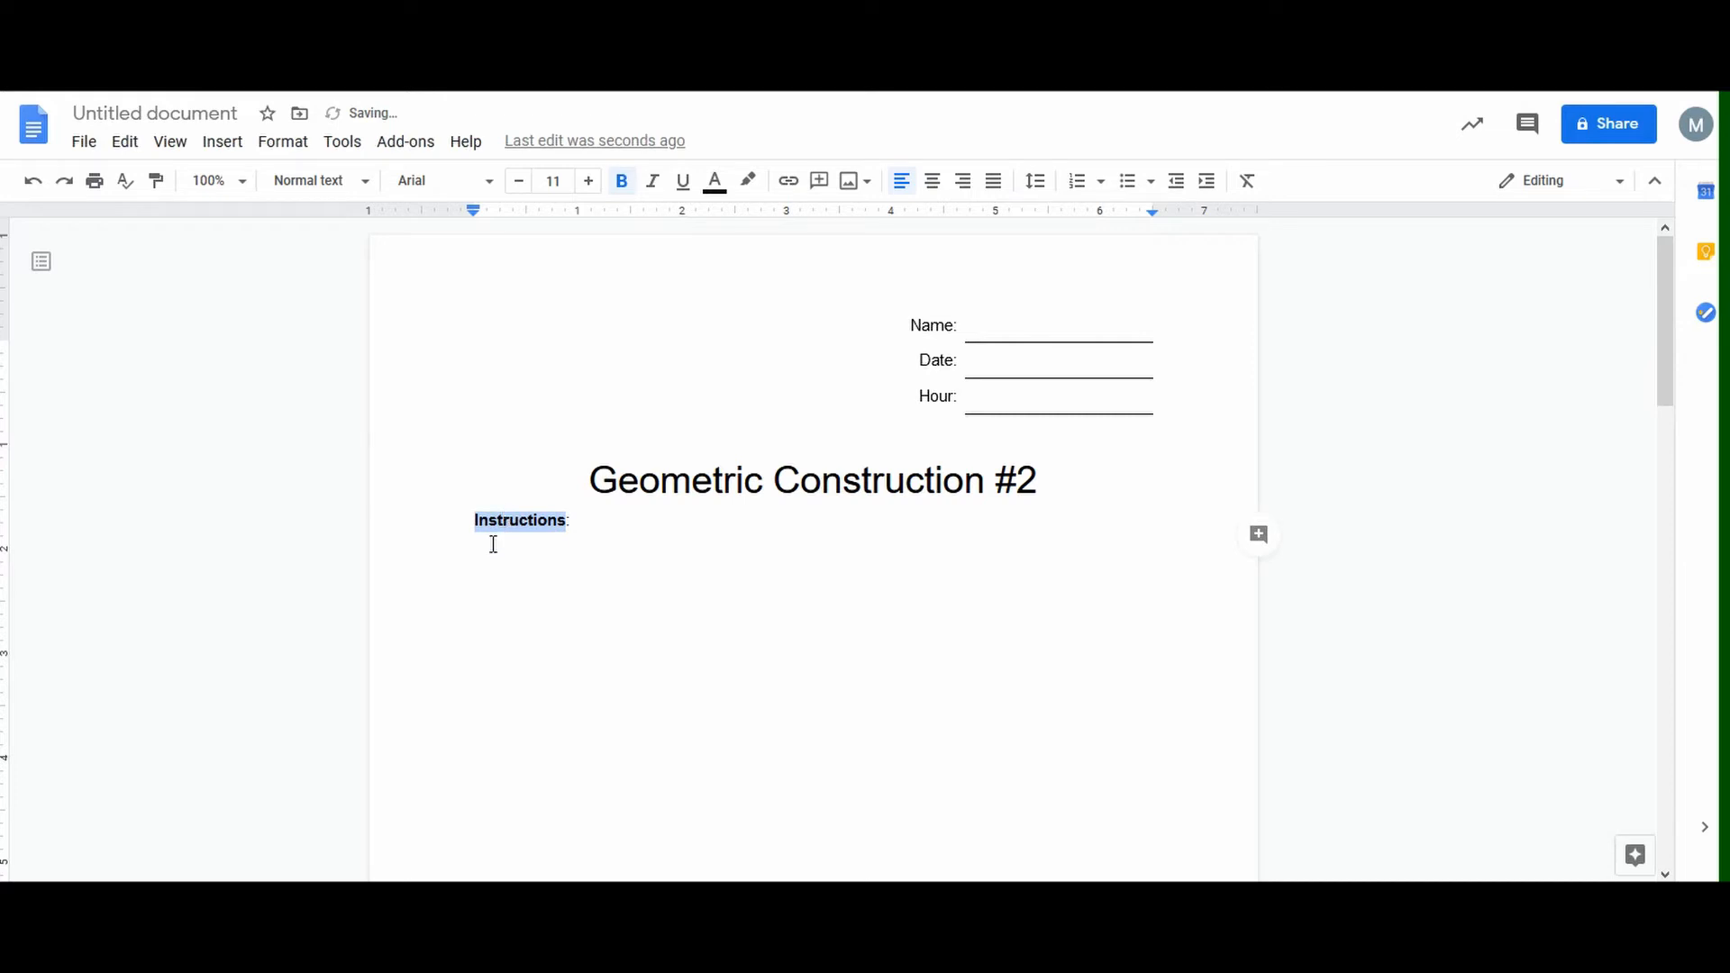
Add the sentence "Construct the following geometric shapes as described below." after the Instructions label in regular weight
left_click(574, 516)
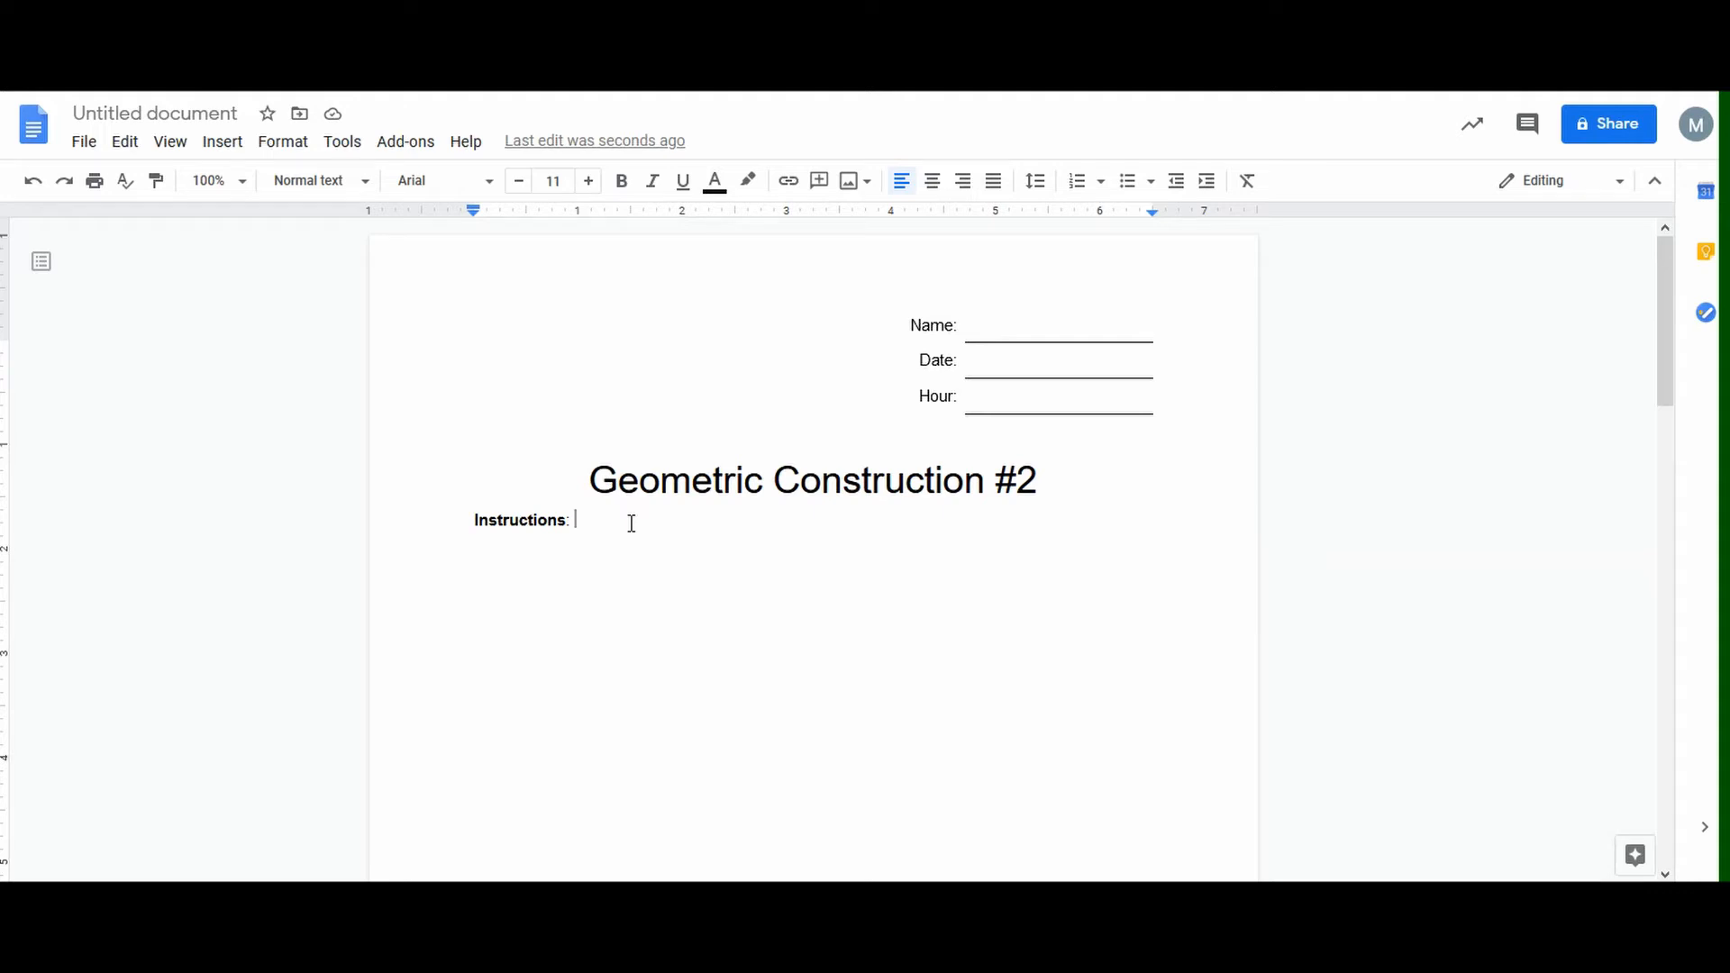
type("Constuc")
key("BackSpace")
key("BackSpace")
type("ruct the ")
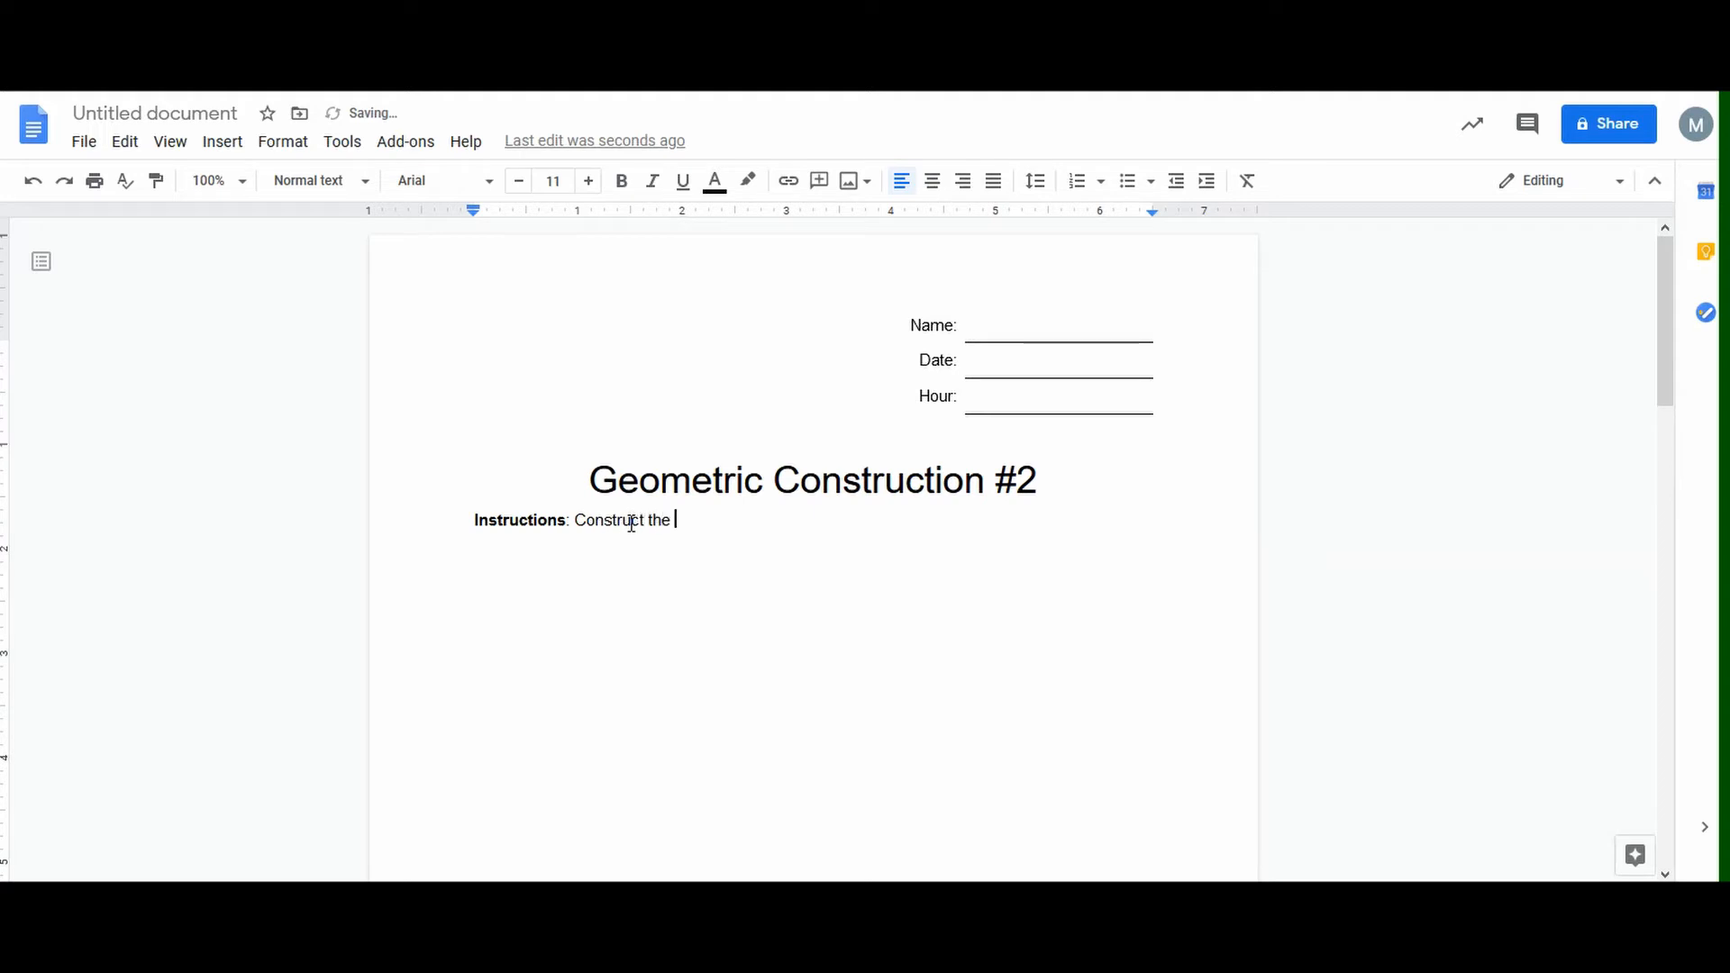
type("following geome")
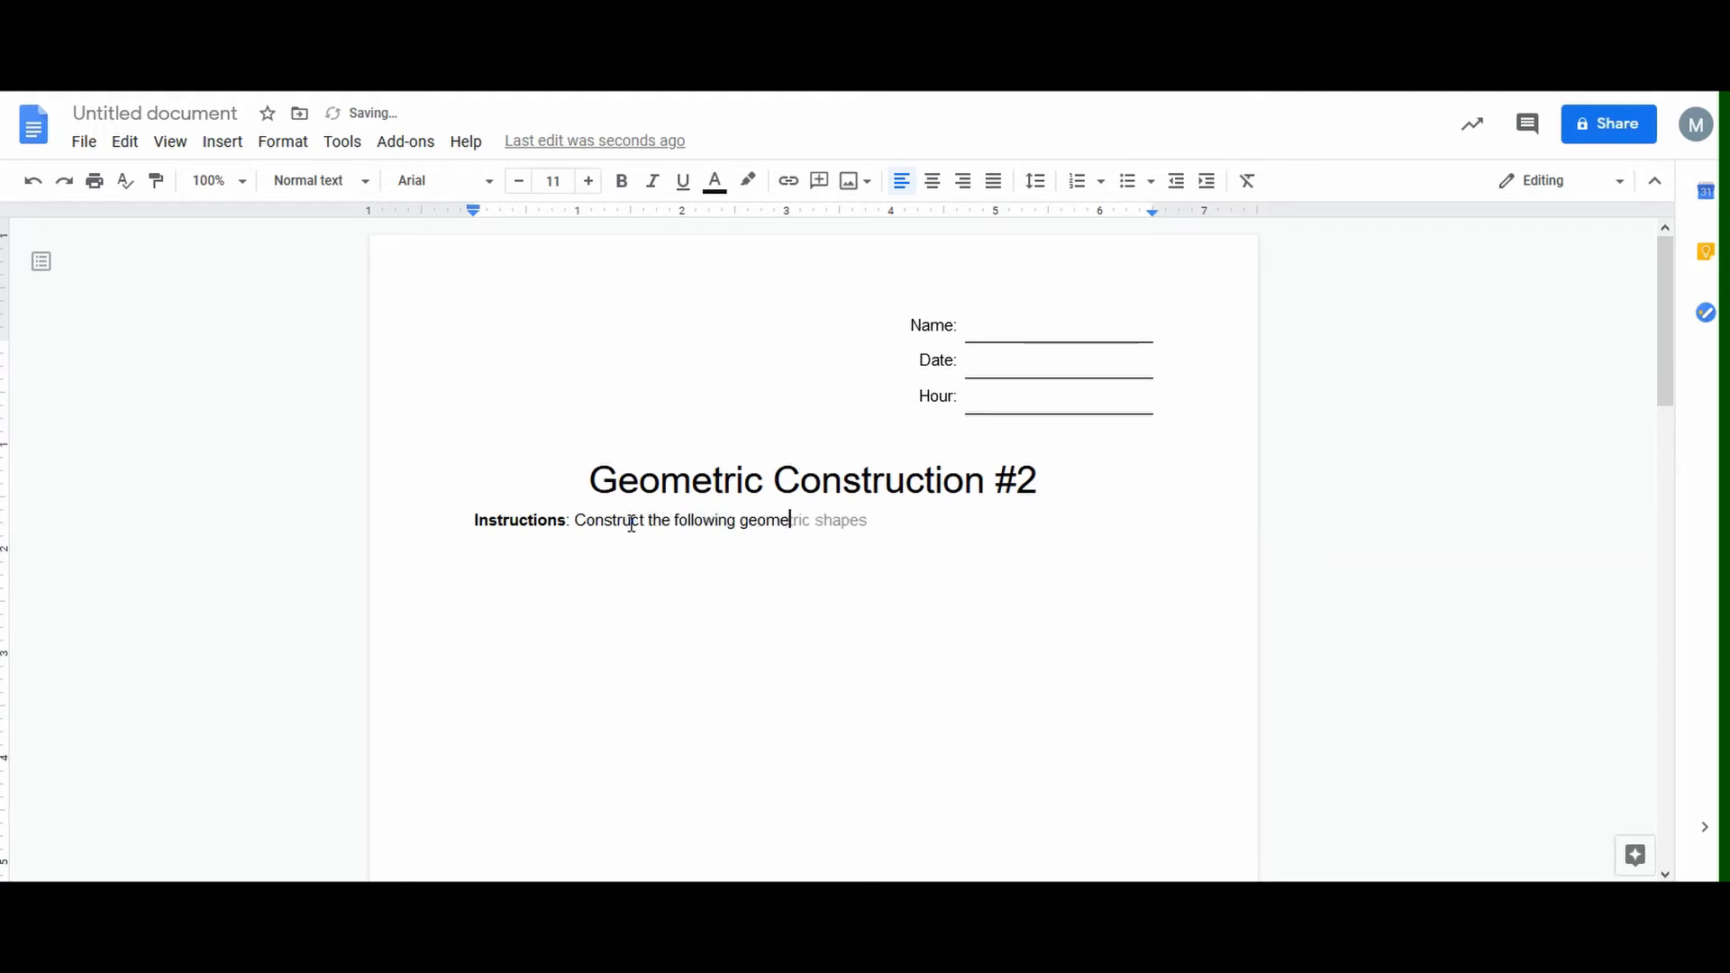
type("tric shapes as described ")
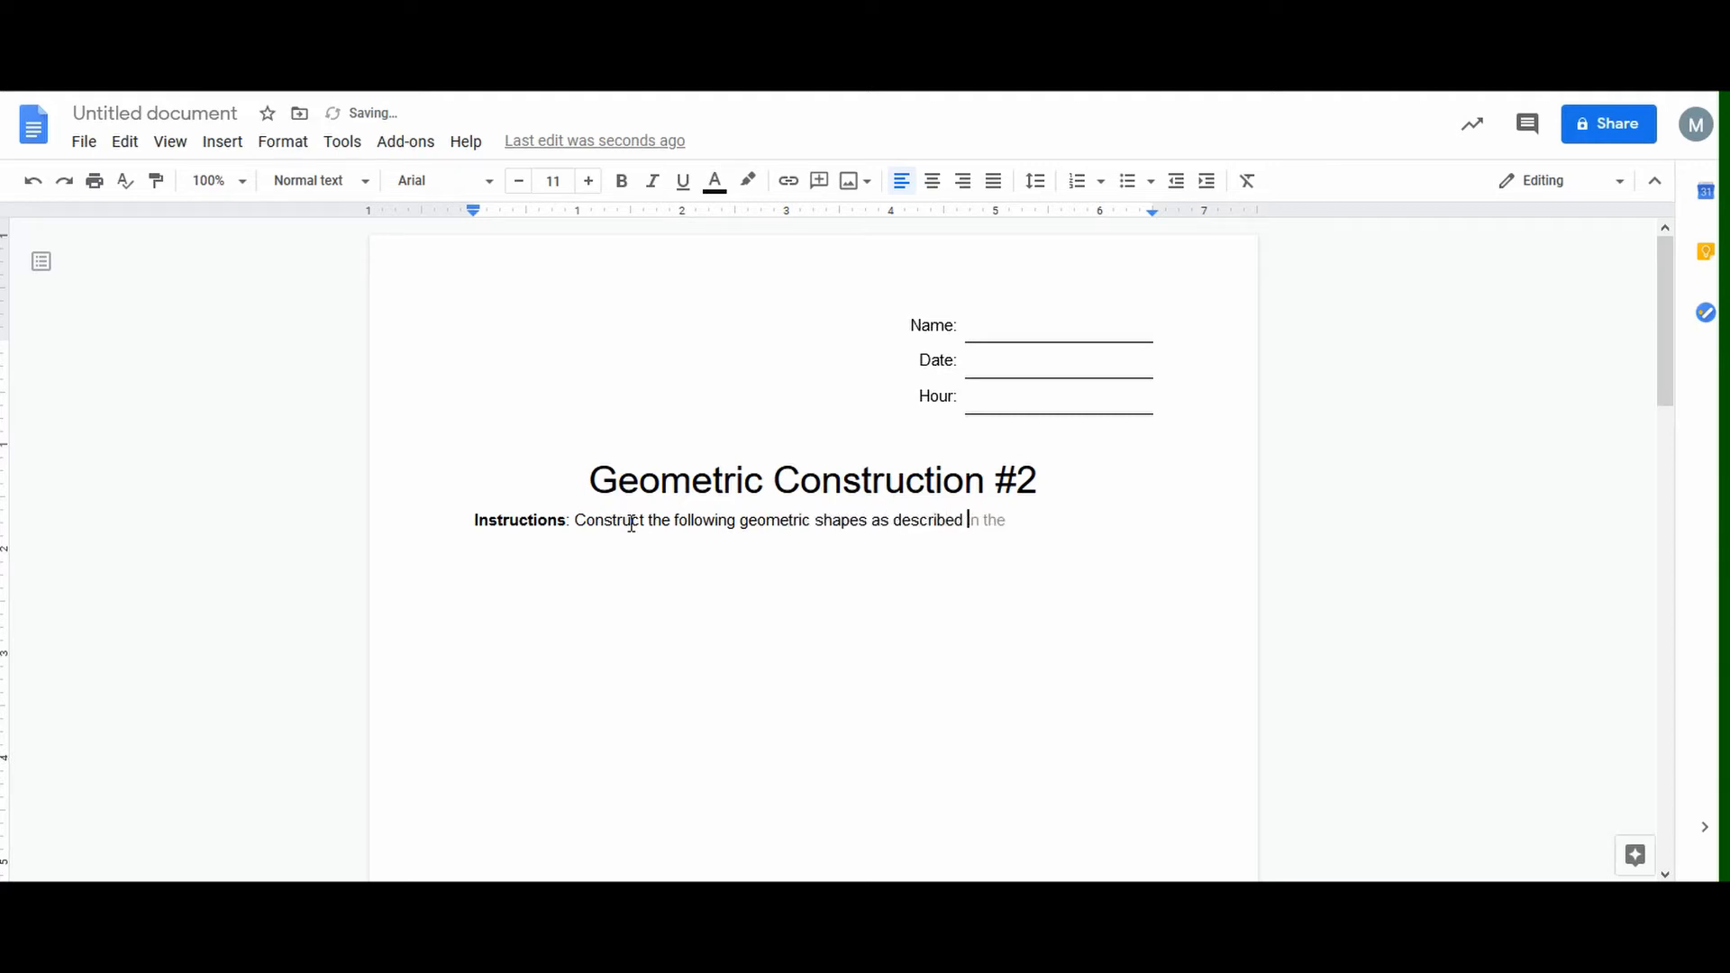
type("below.")
Consult the problem grid on the scanned worksheet and insert a table with 2 columns and 6 rows below the instructions
left_click_drag(1729, 122, 911, 94)
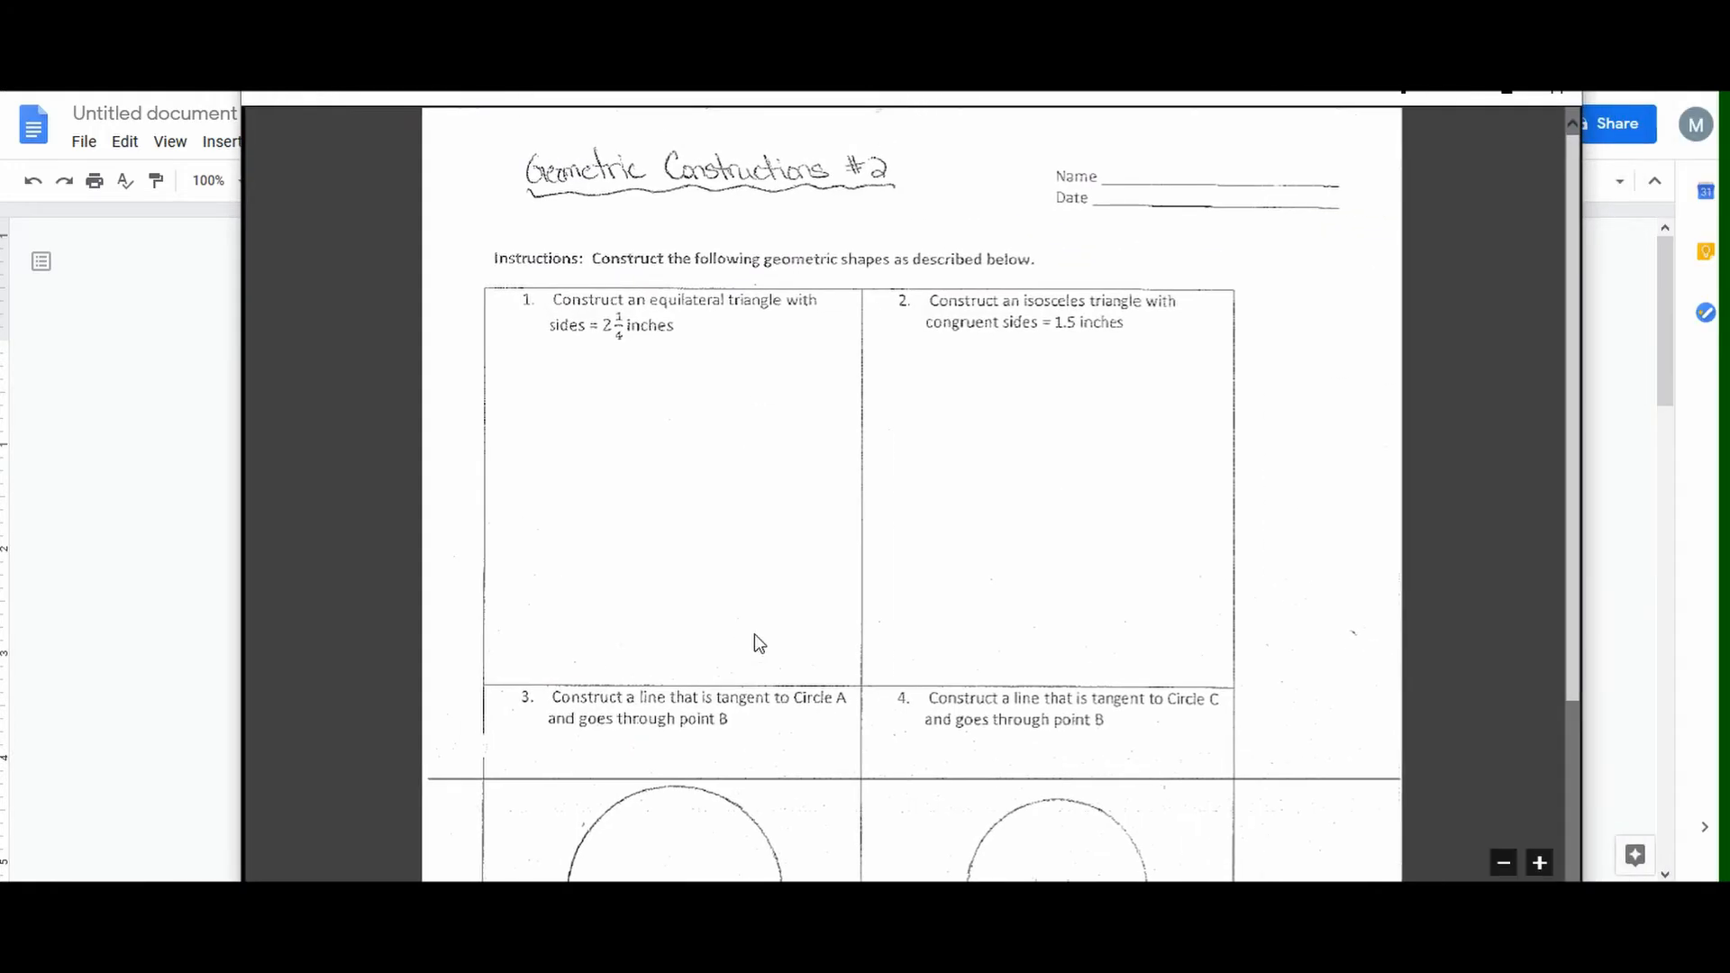
scroll(1011, 685, "down", 4)
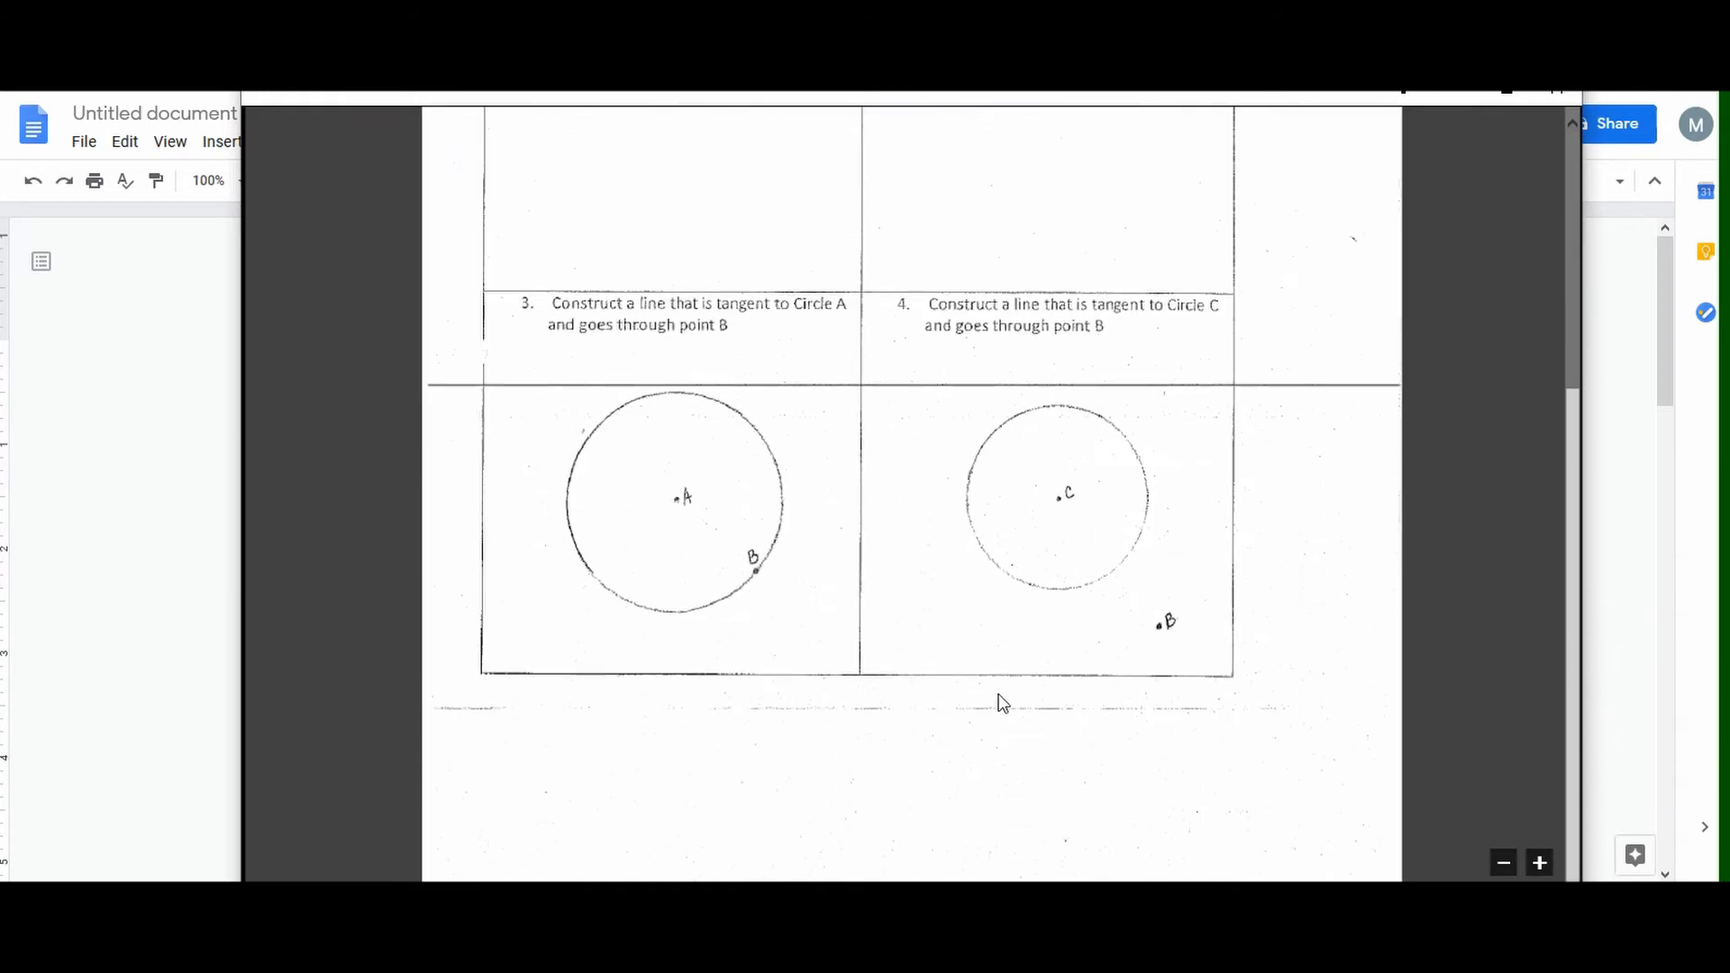
scroll(982, 716, "up", 3)
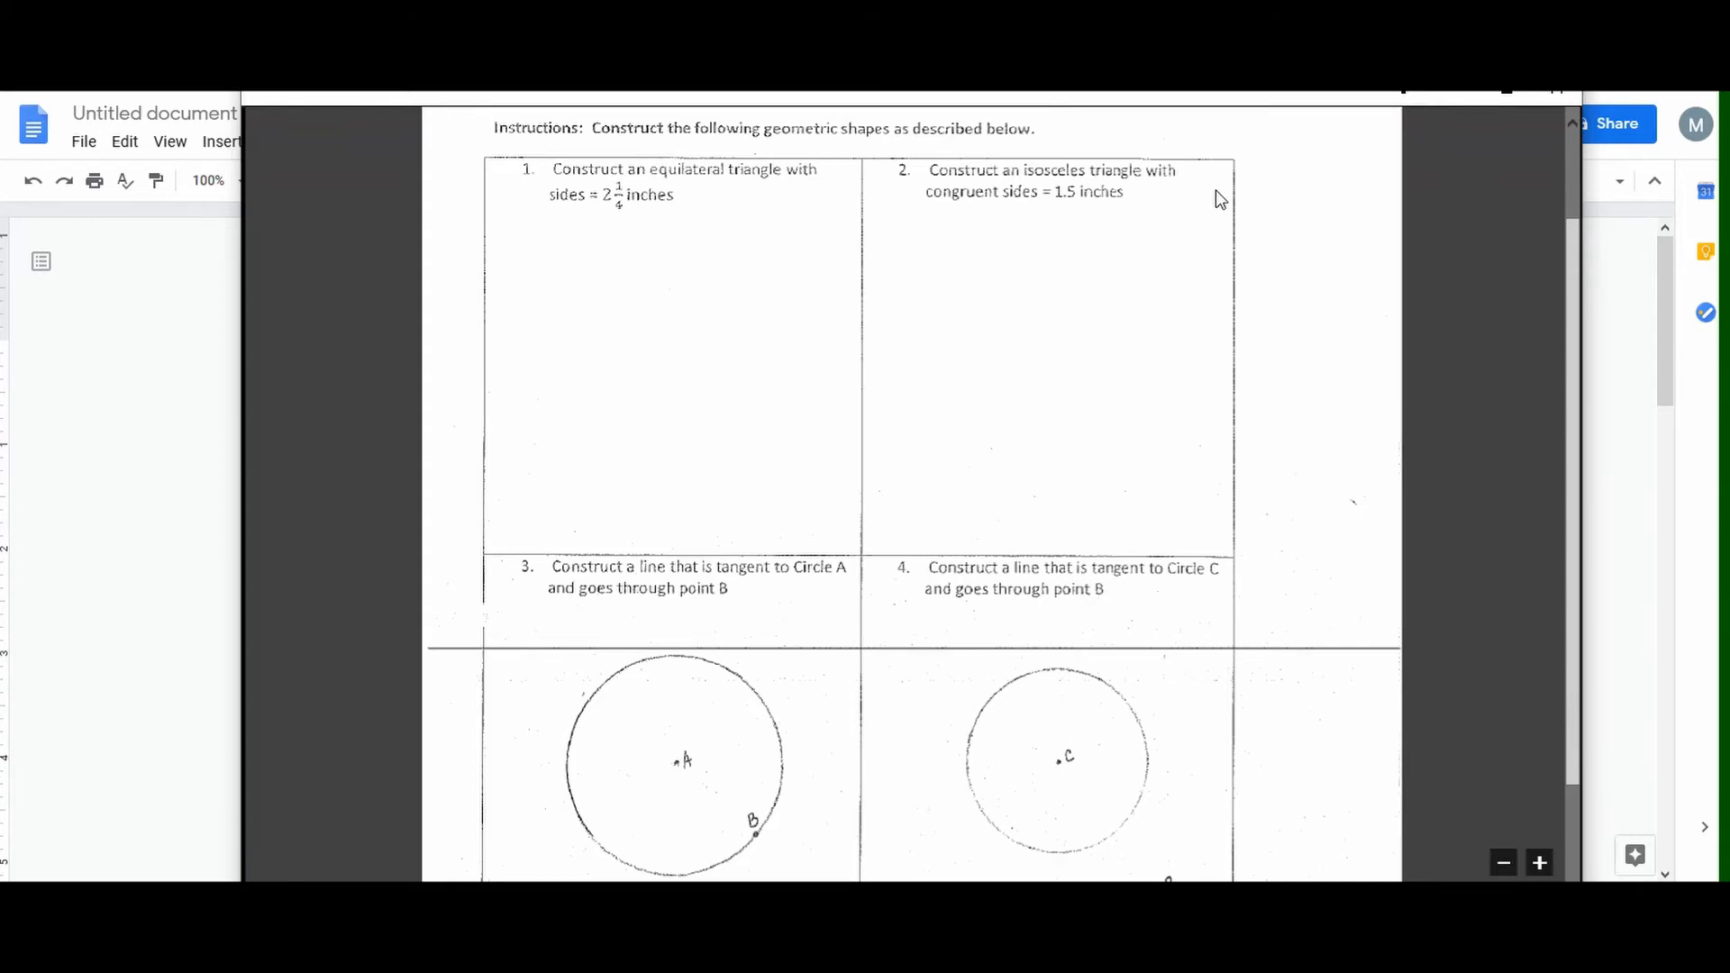
left_click_drag(1254, 82, 1728, 99)
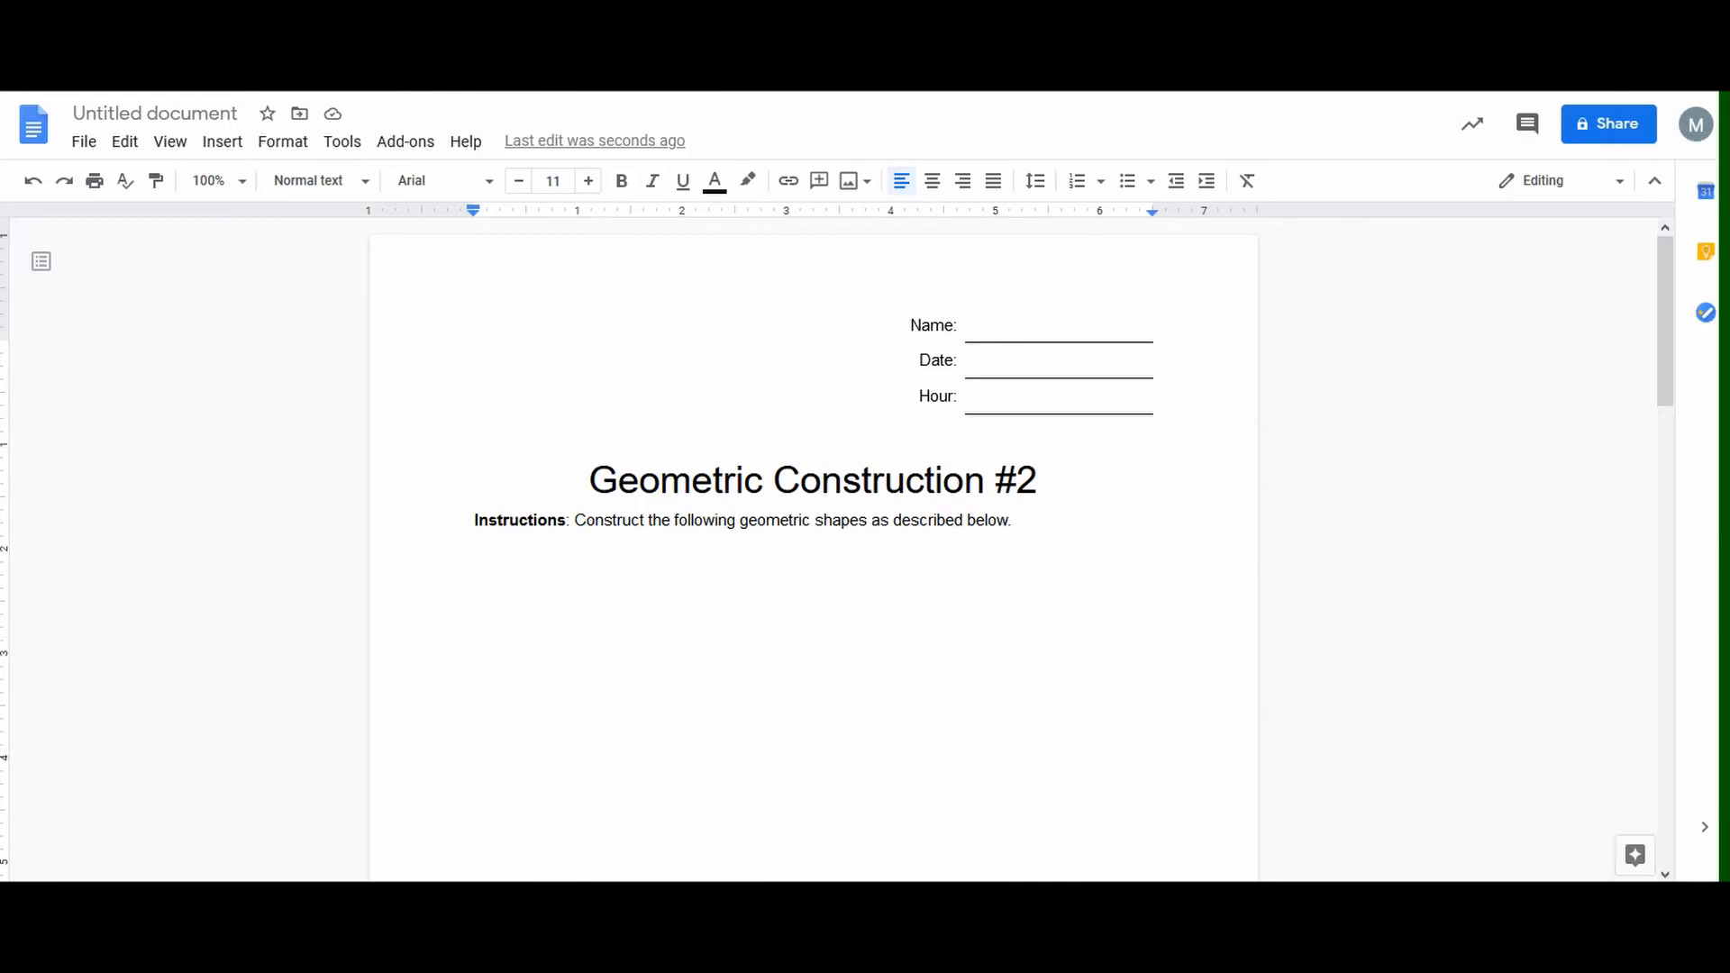
left_click(804, 570)
left_click(222, 143)
mouse_move(284, 216)
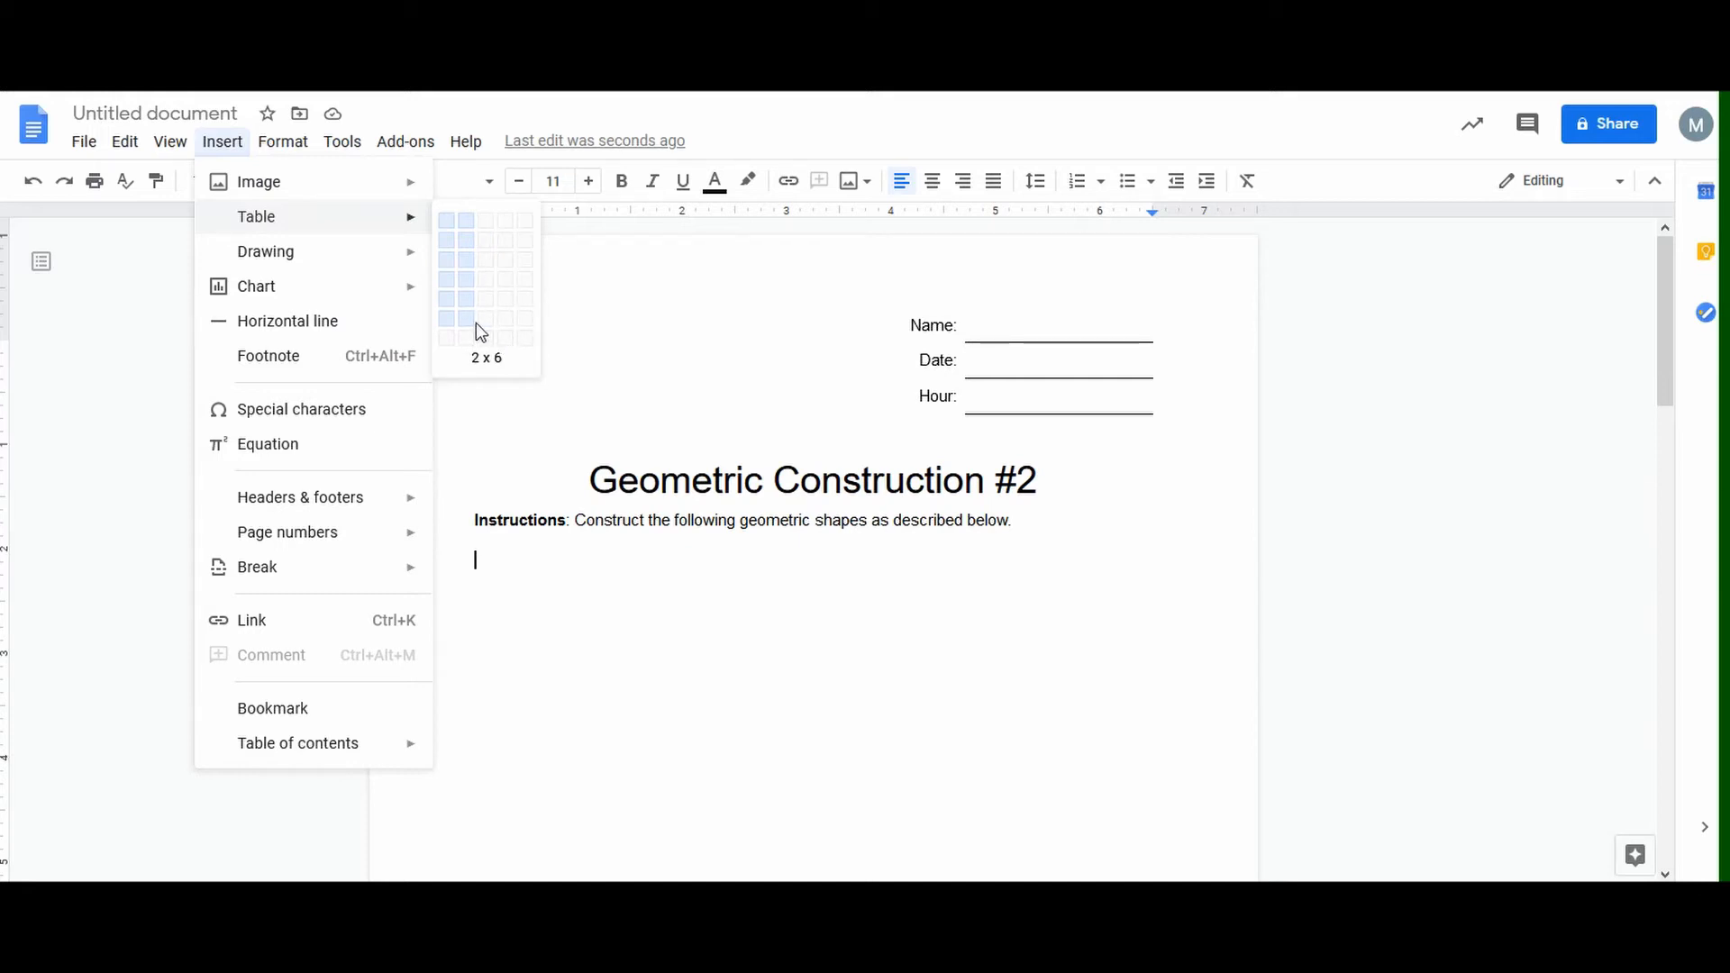
left_click(475, 323)
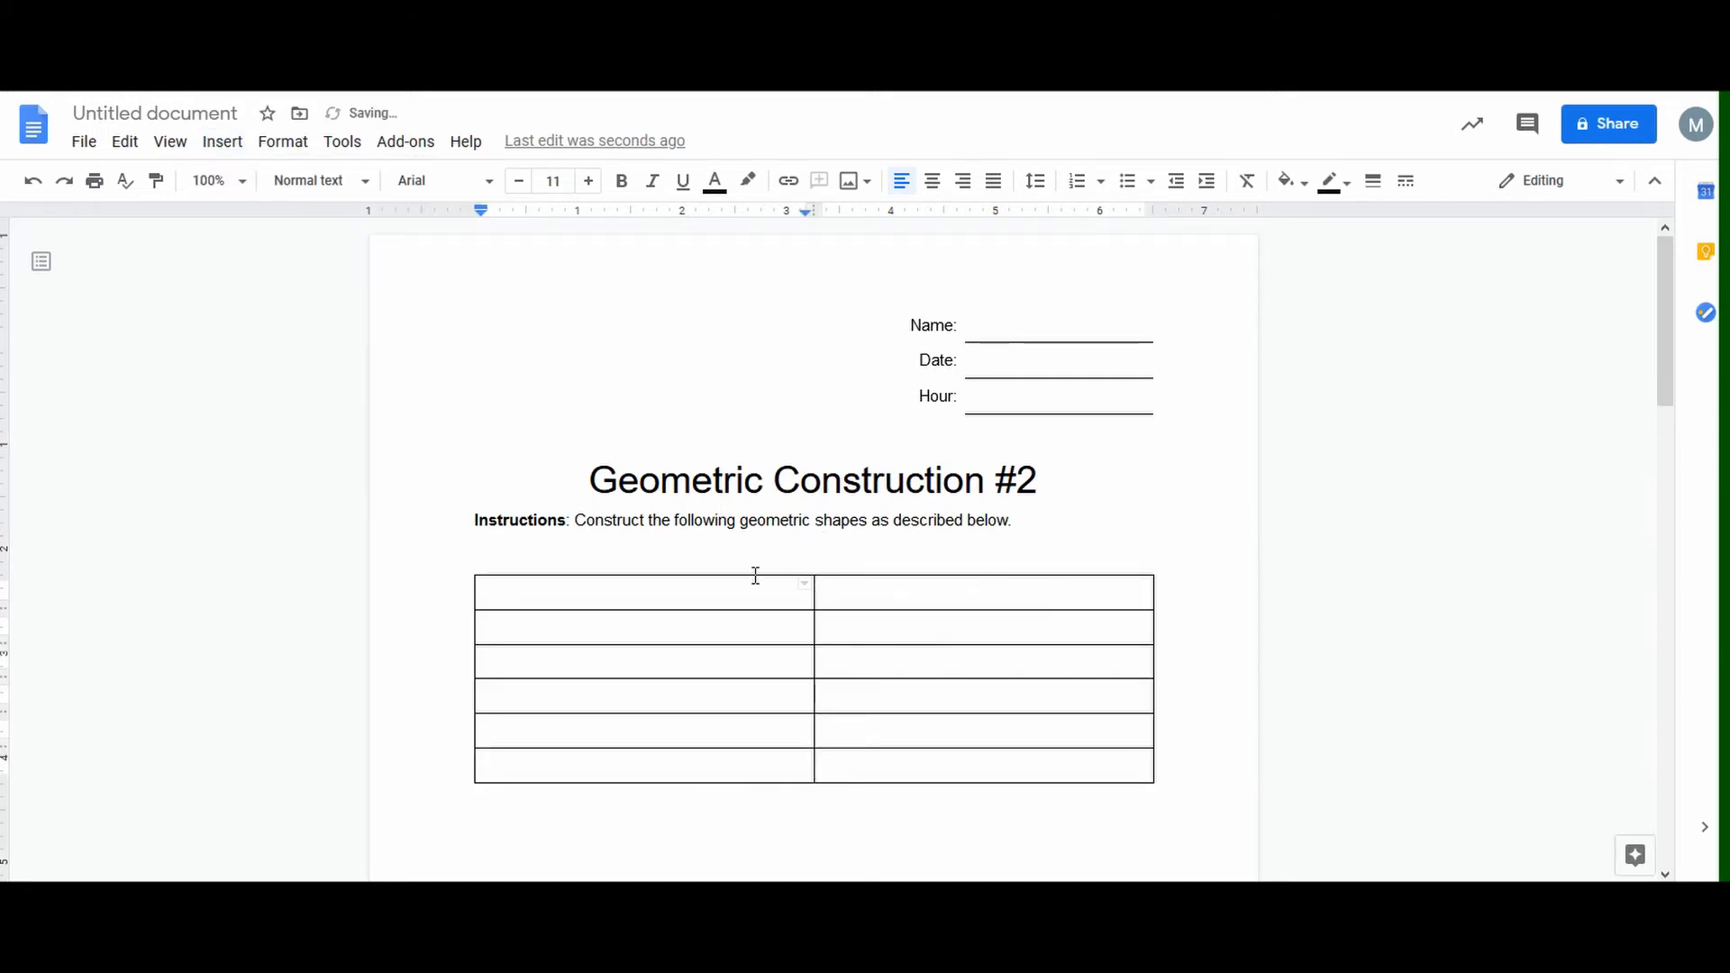
Delete the blank lines between the instructions sentence and the table
left_click(905, 550)
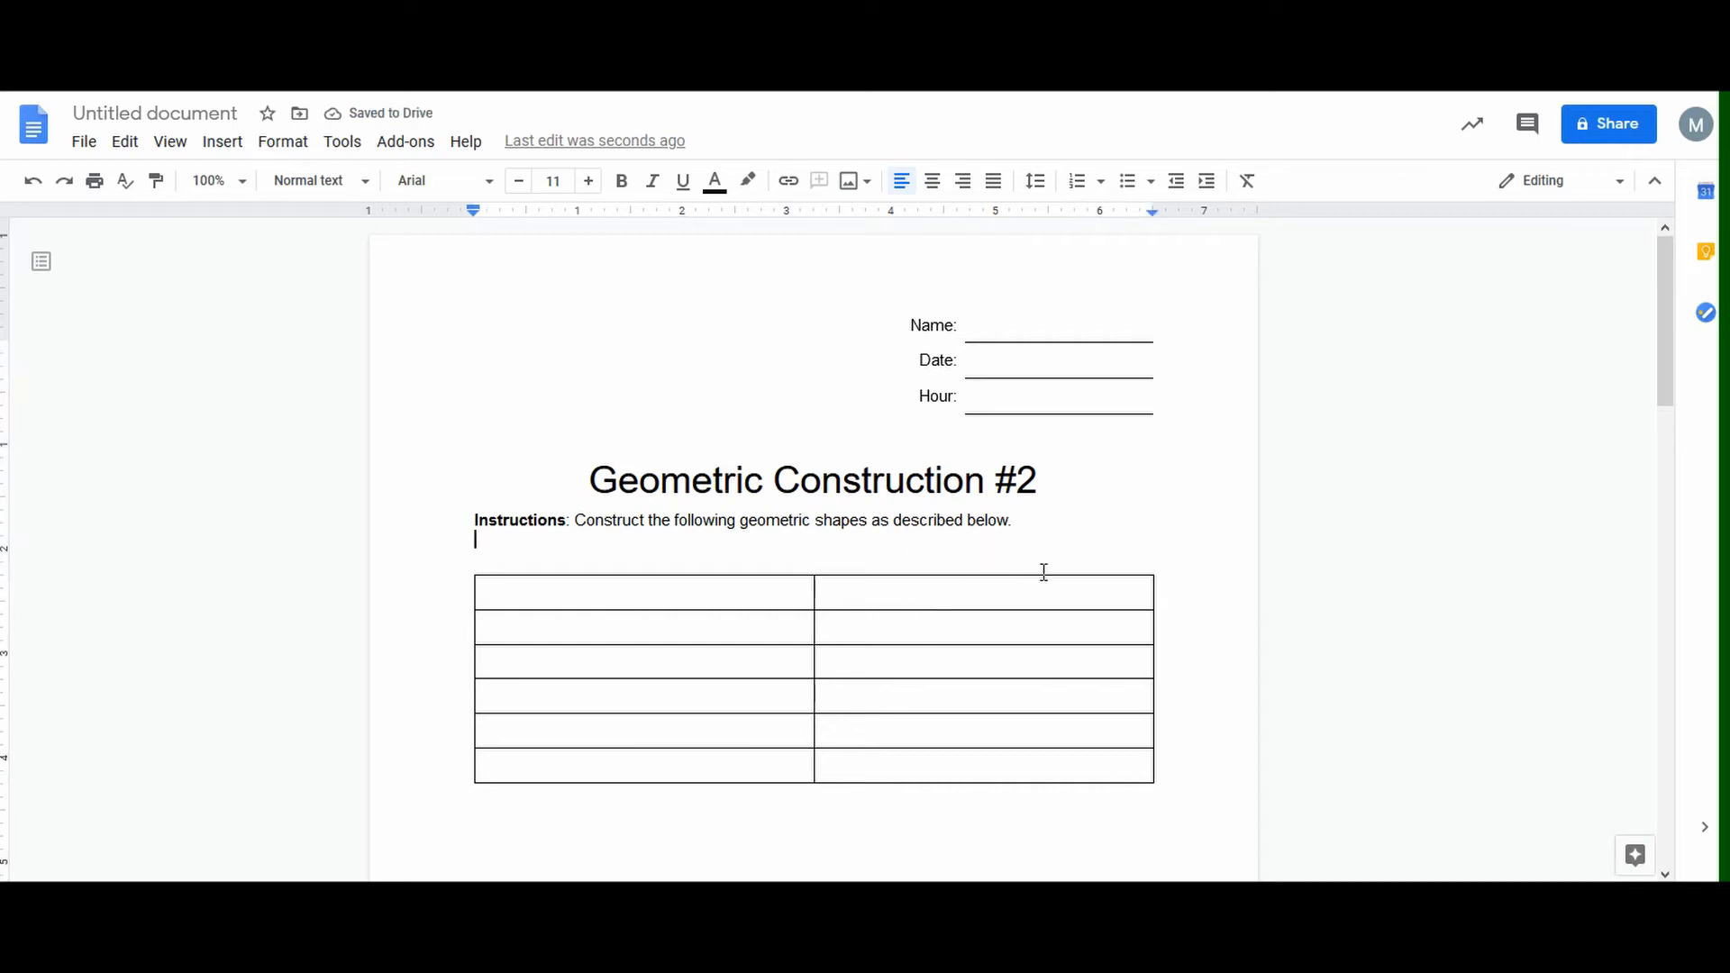
key("BackSpace")
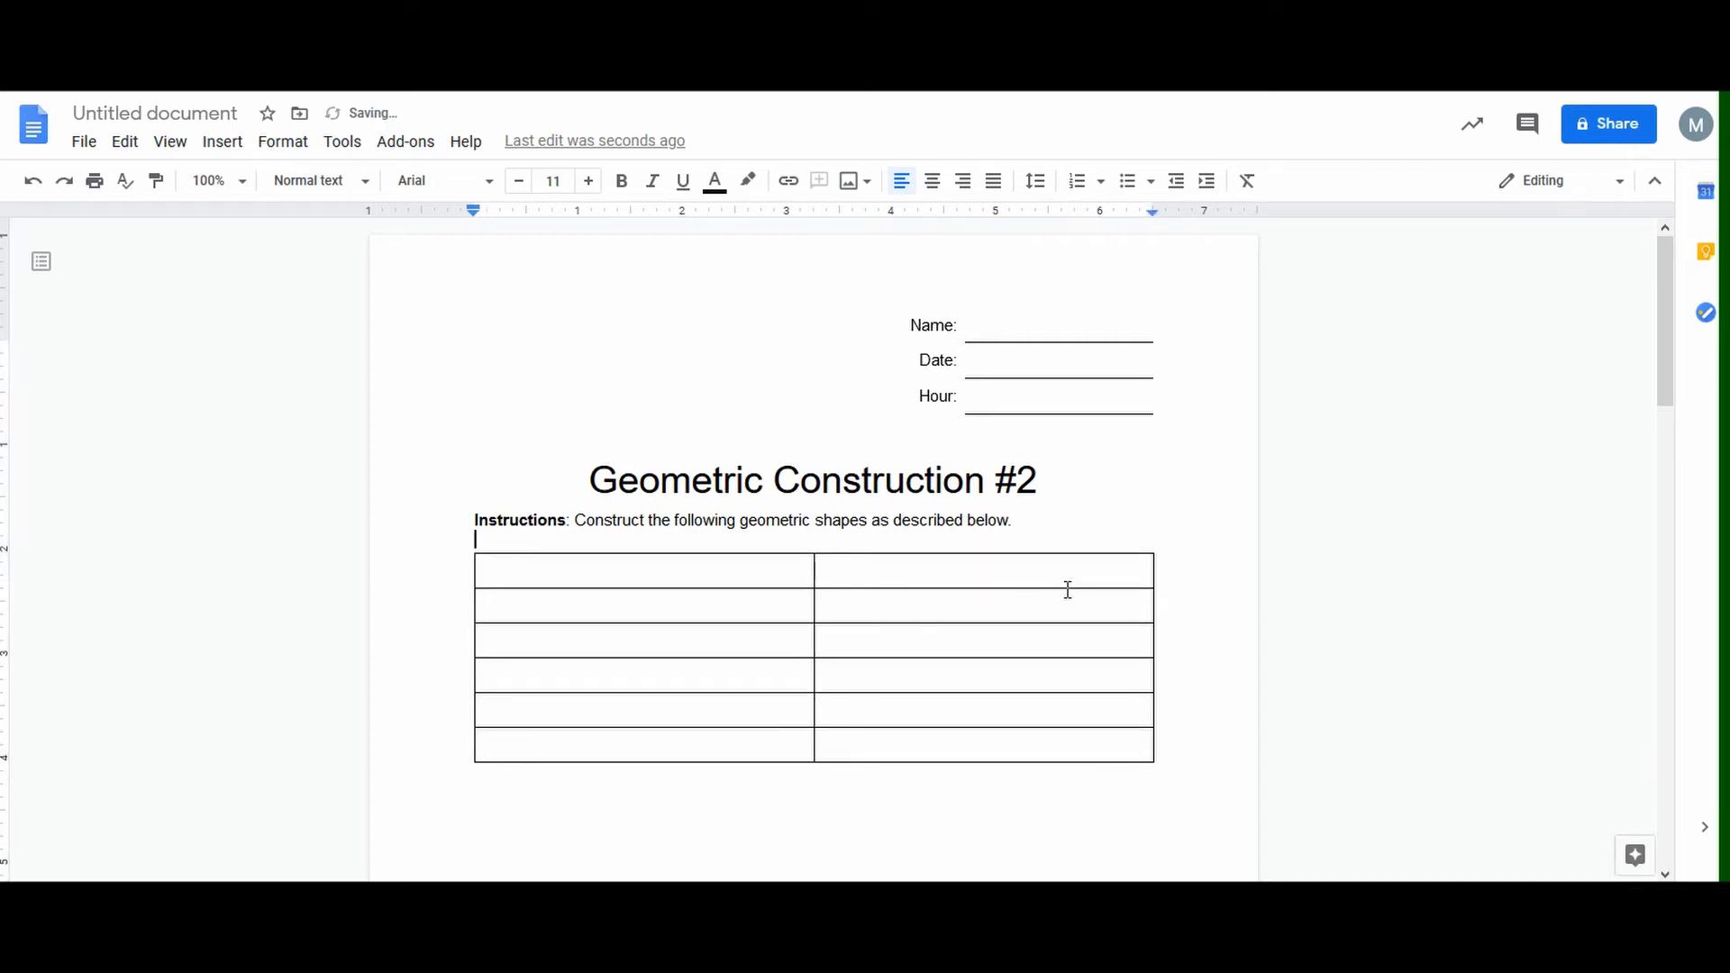
key("BackSpace")
left_click(1066, 567)
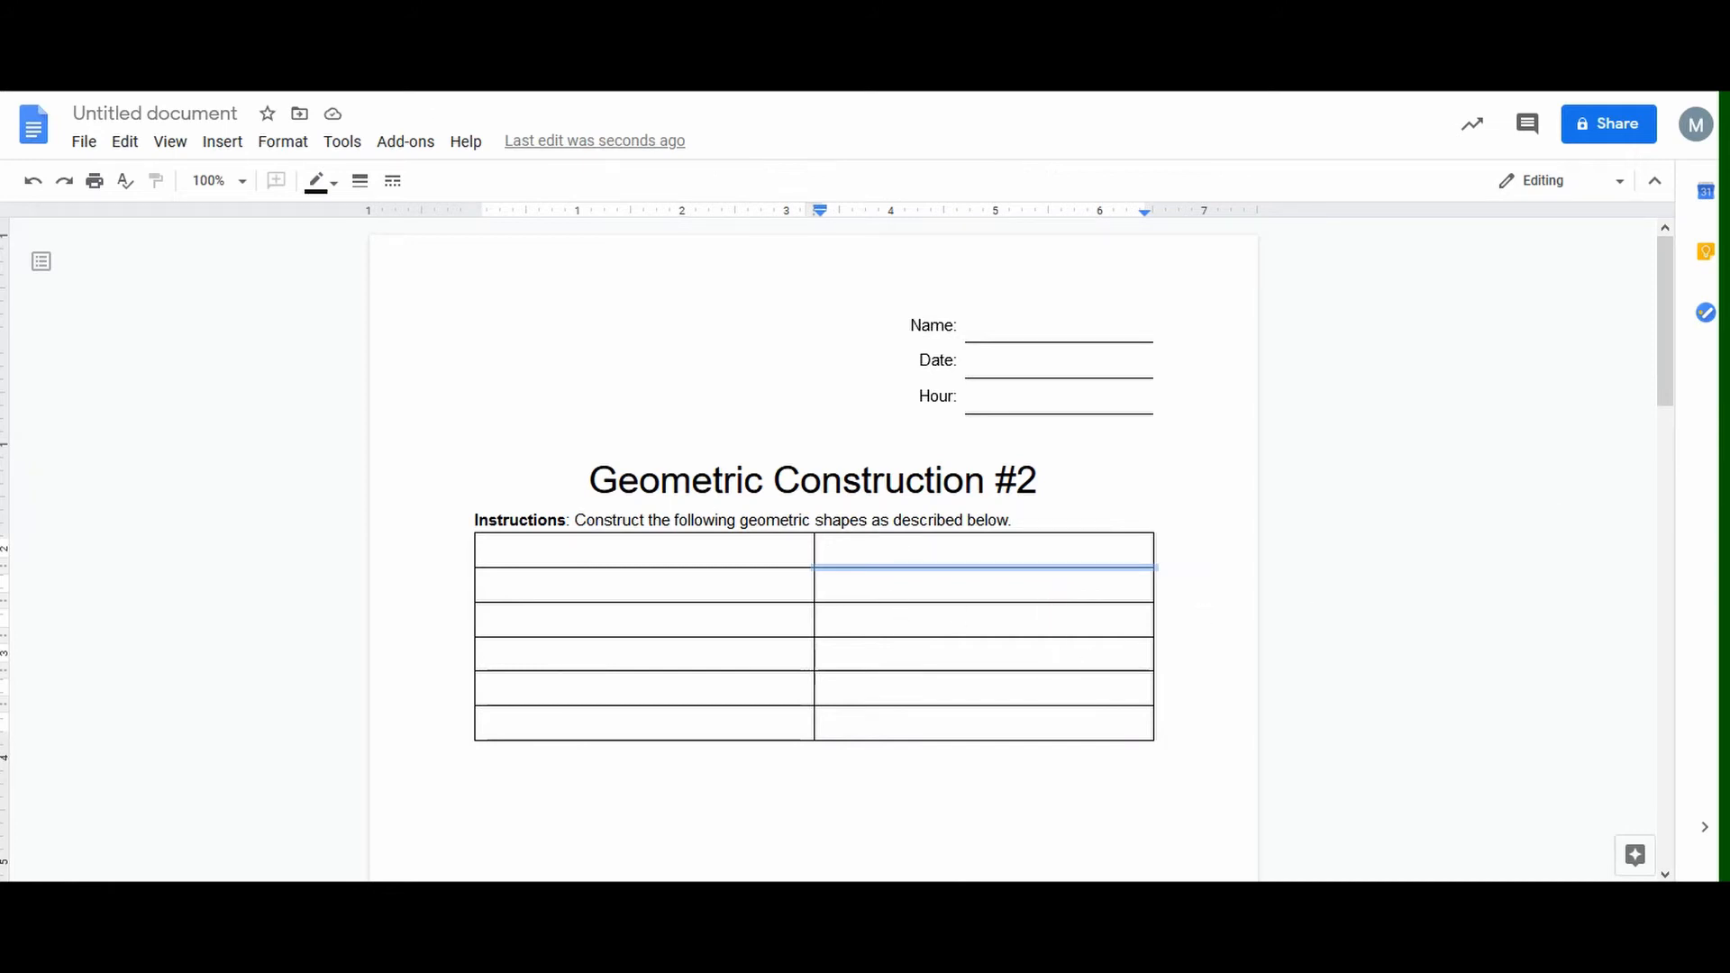
Start numbered item 1 in the table's first cell with "Construct an equallaterl triangle with sides"
left_click(745, 556)
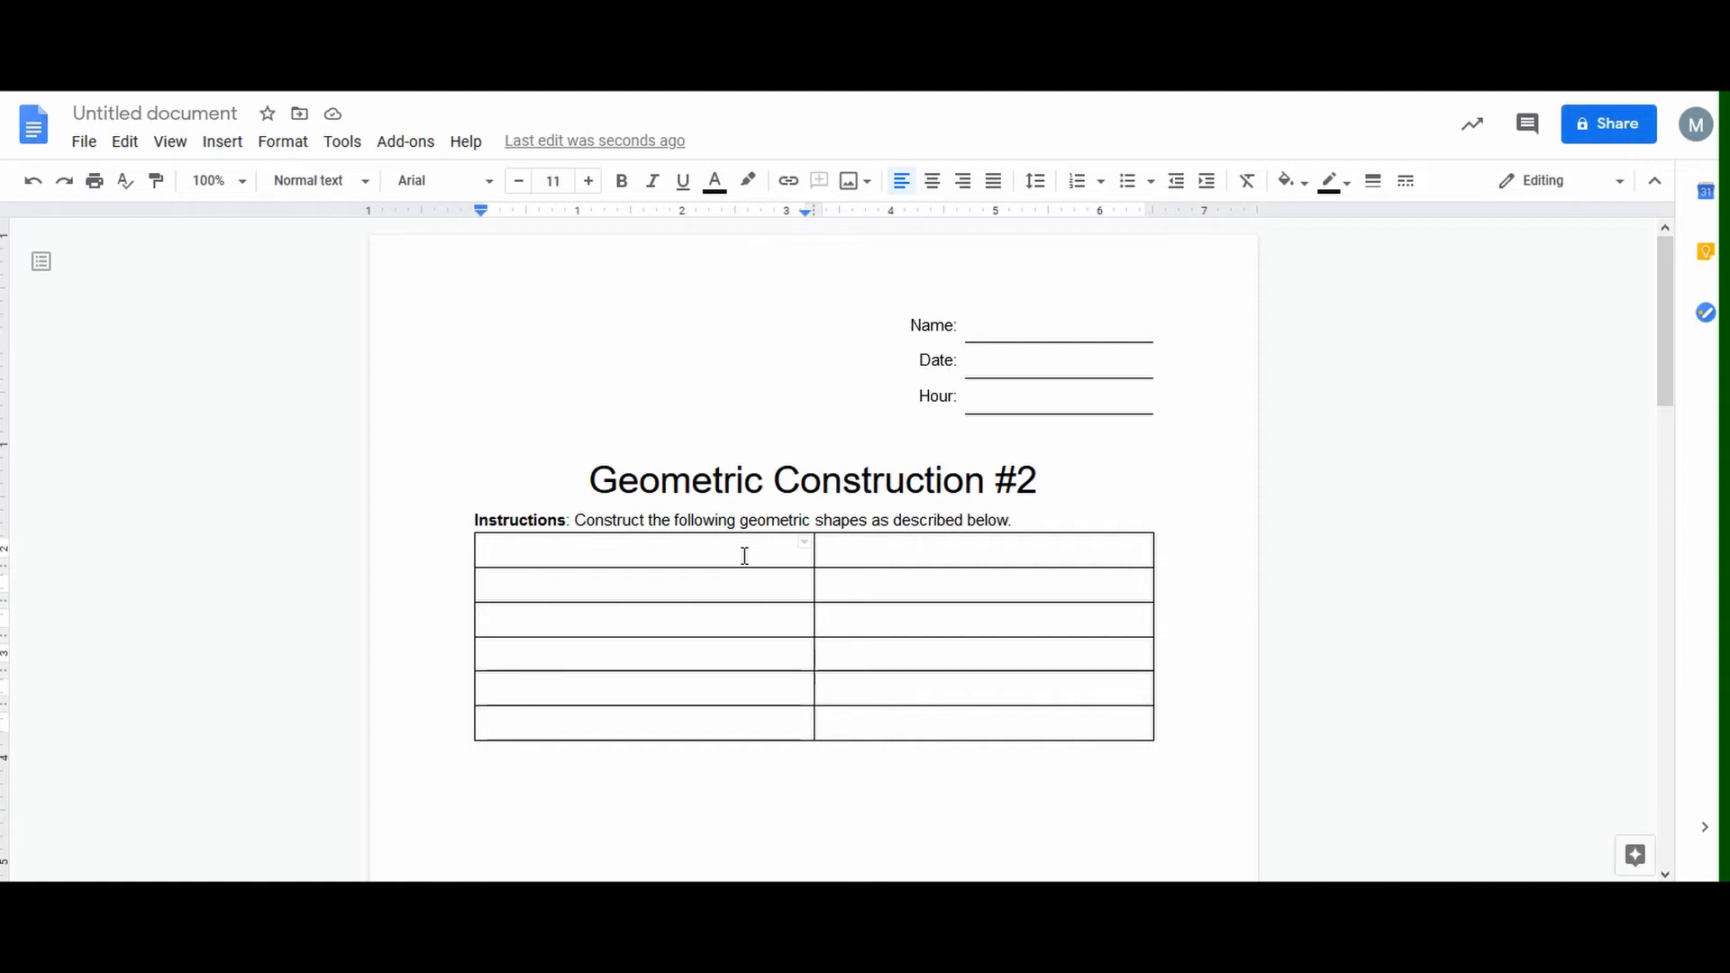
type("1.")
type("COnst")
key("BackSpace")
key("BackSpace")
key("BackSpace")
key("BackSpace")
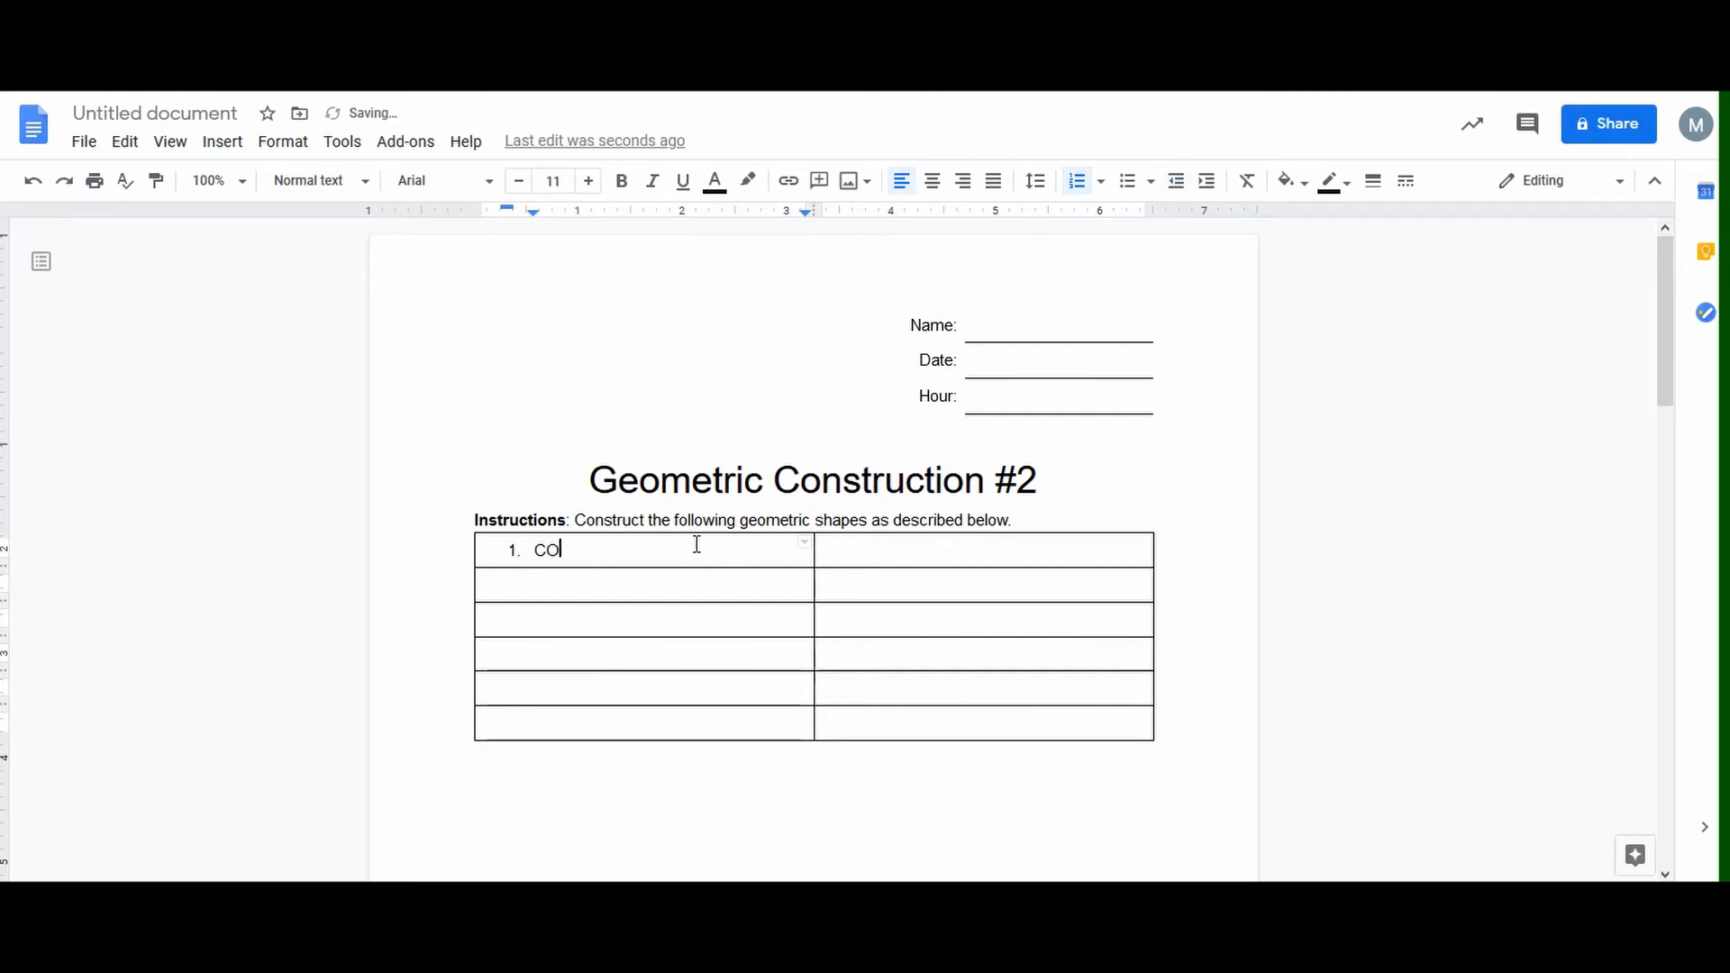
type("onstruct an equi")
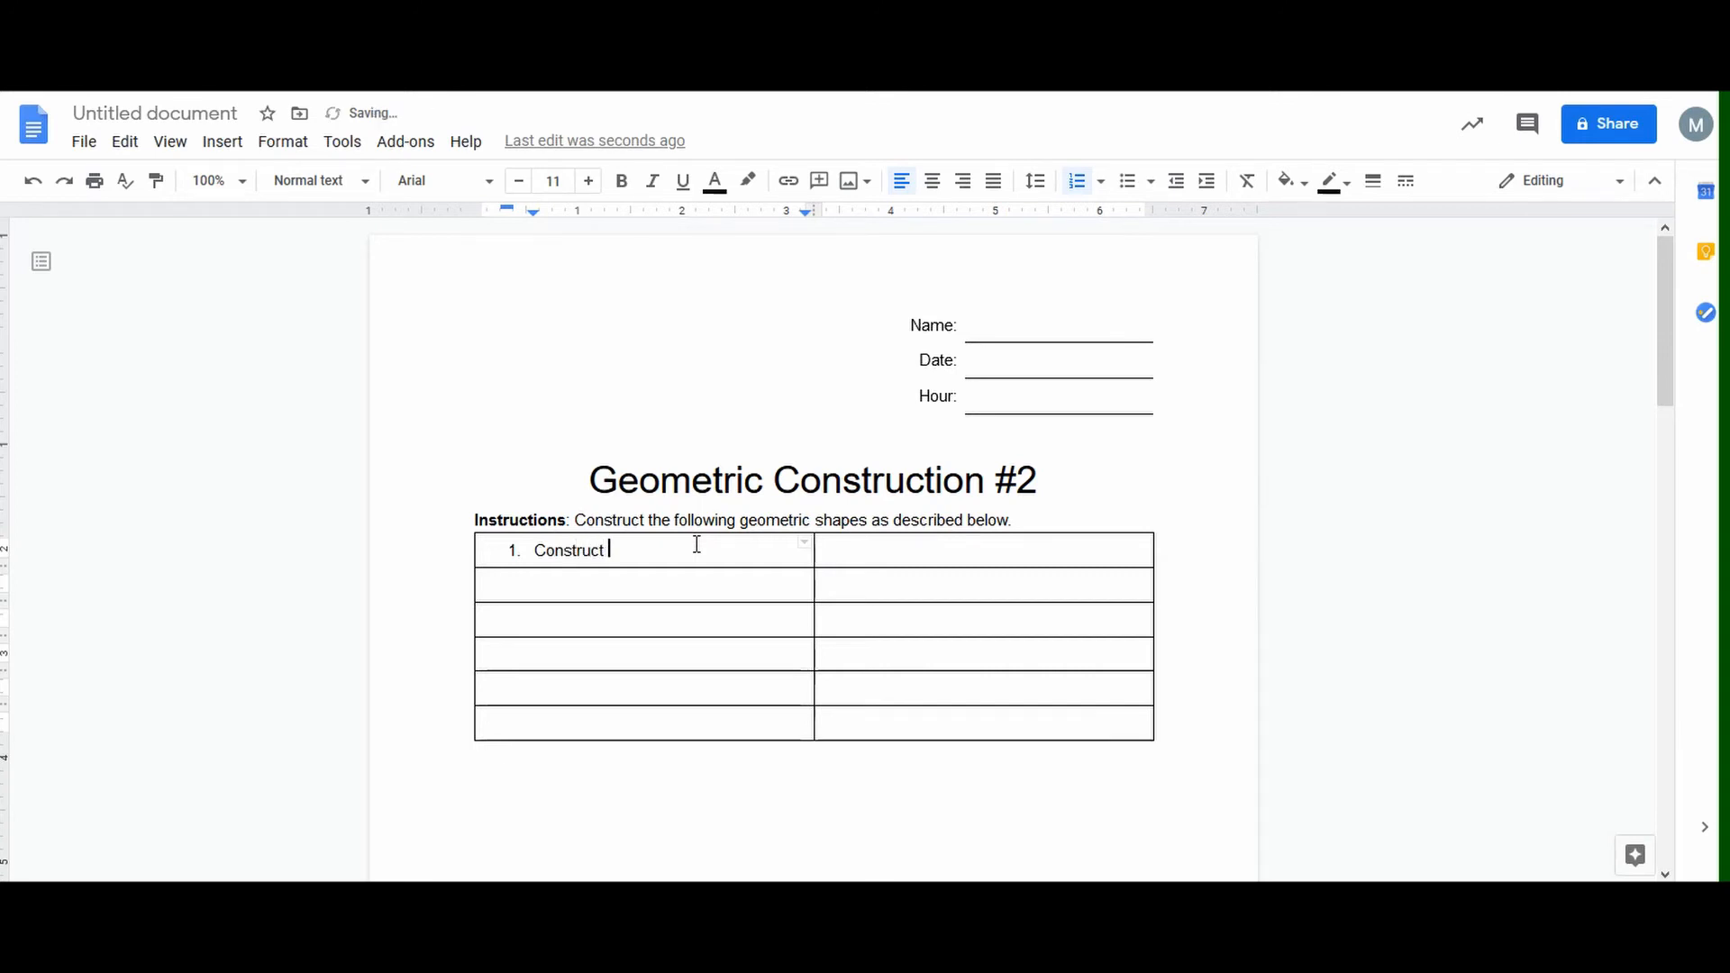
key("BackSpace")
type("an equa")
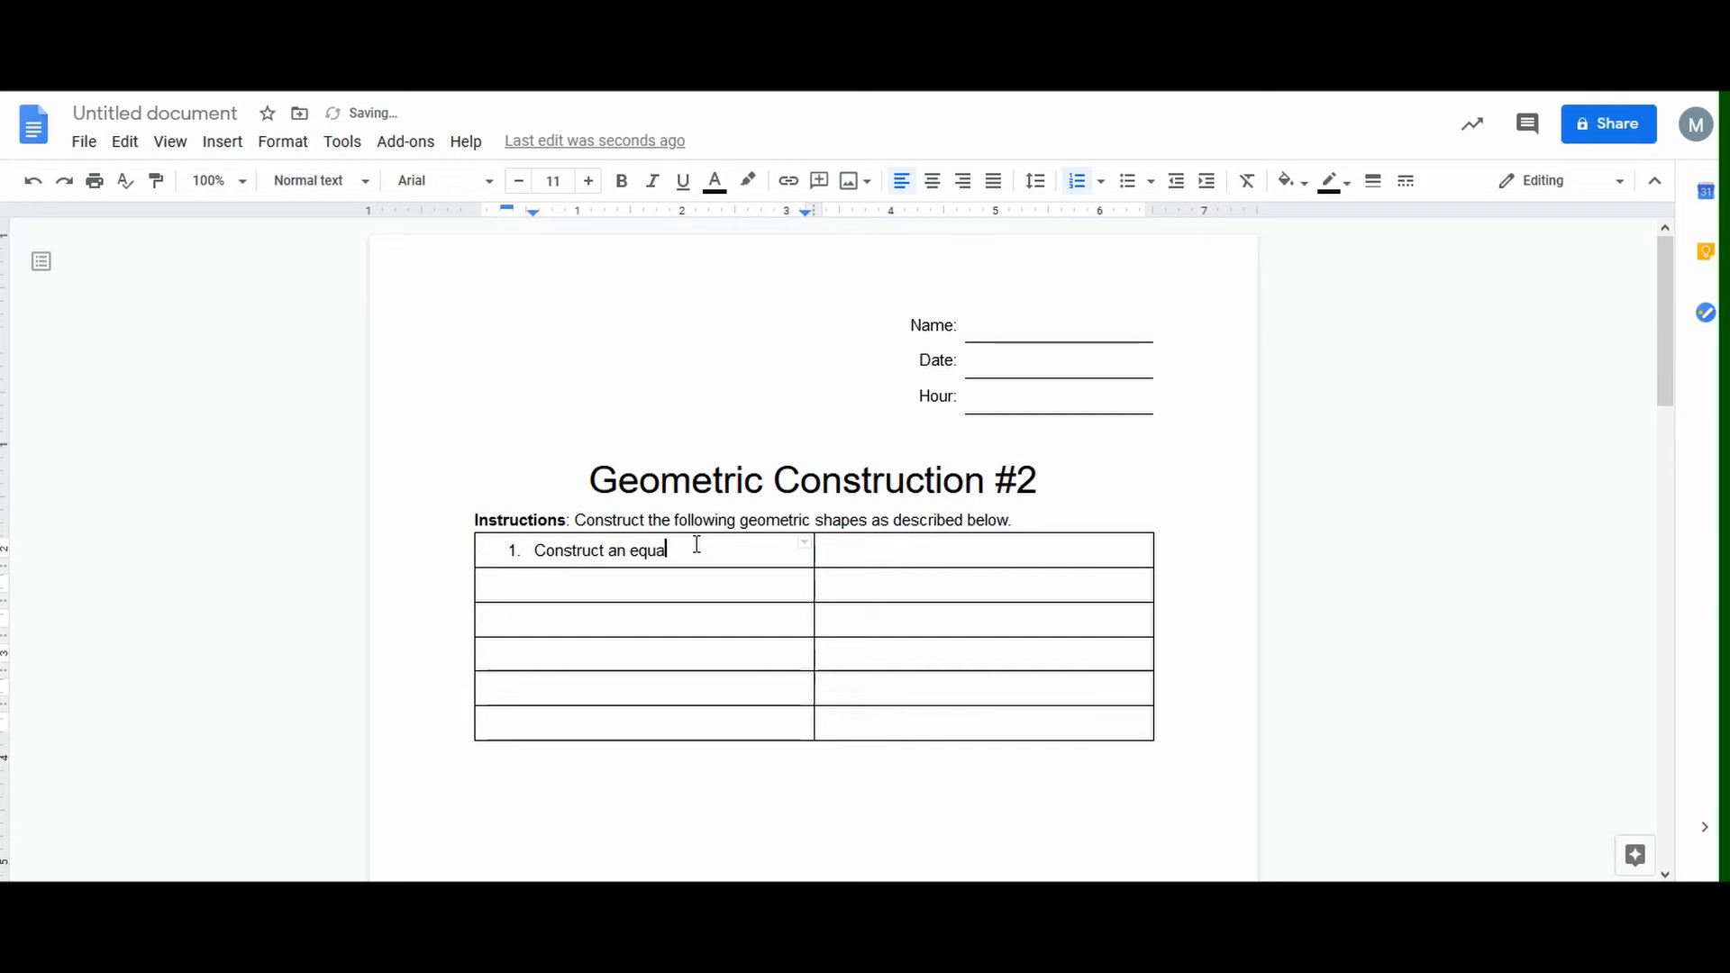
type("llater triangle with sides ")
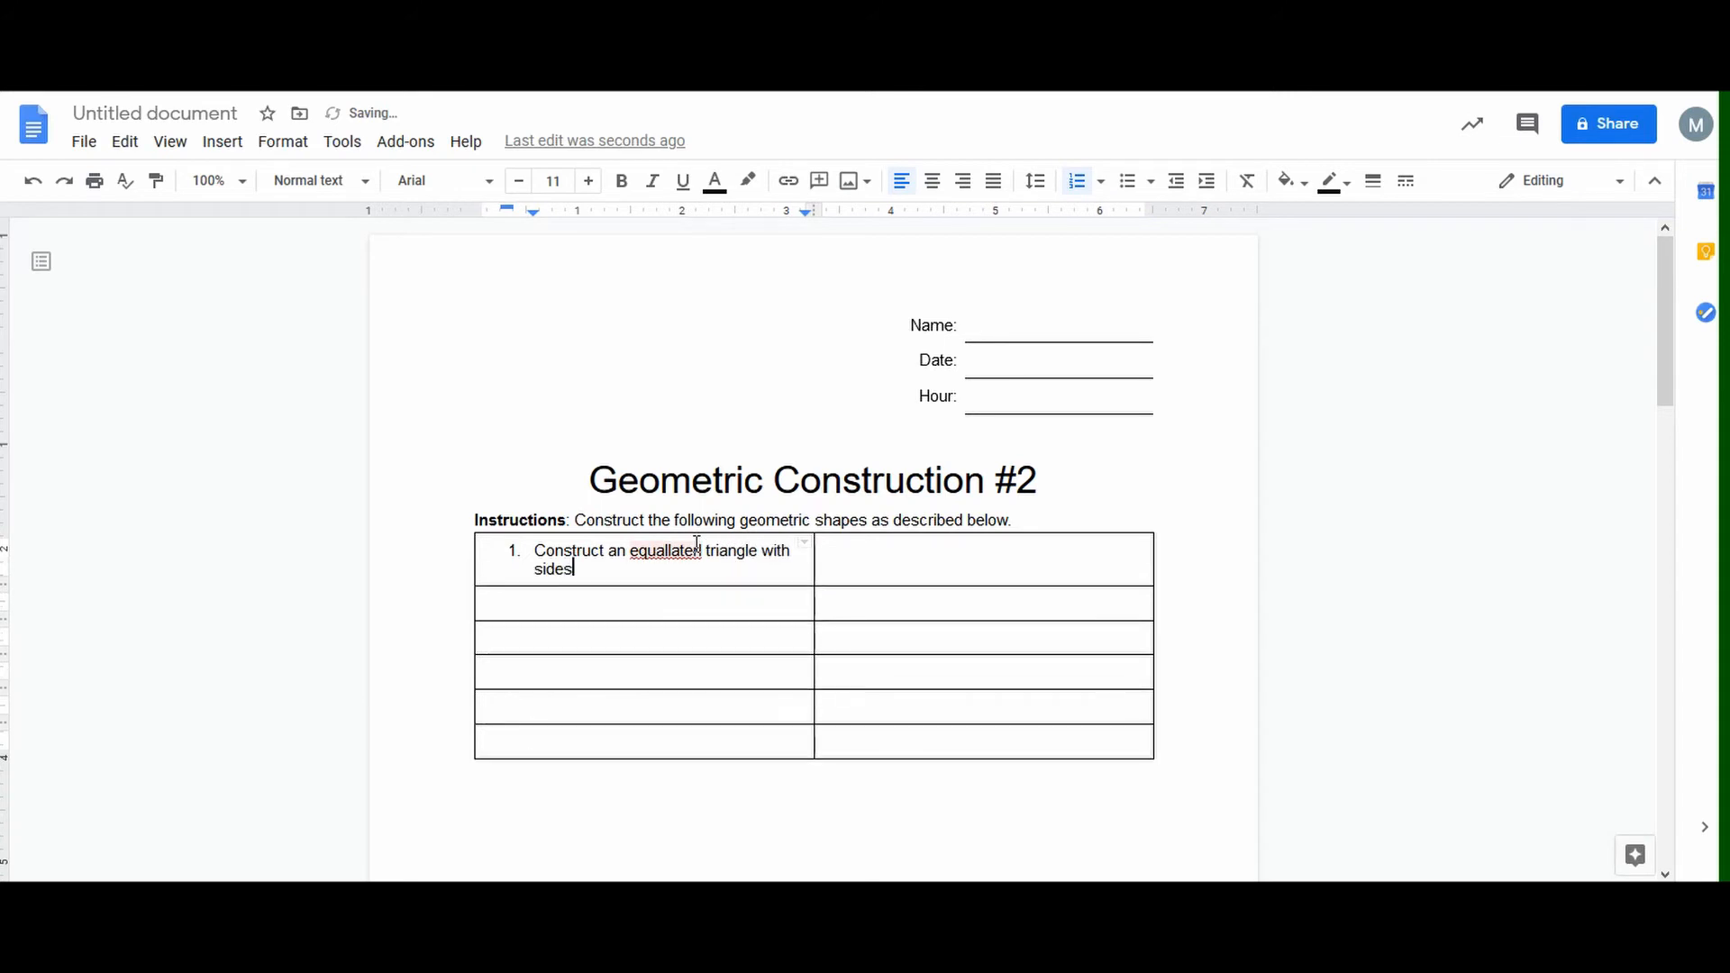
Complete item 1 with "= 2 ¼ inches." and correct the misspelled word to the suggested "equilateral"
type("= 1")
key("BackSpace")
type("3")
type(" 1/4")
type(" inches.")
right_click(661, 547)
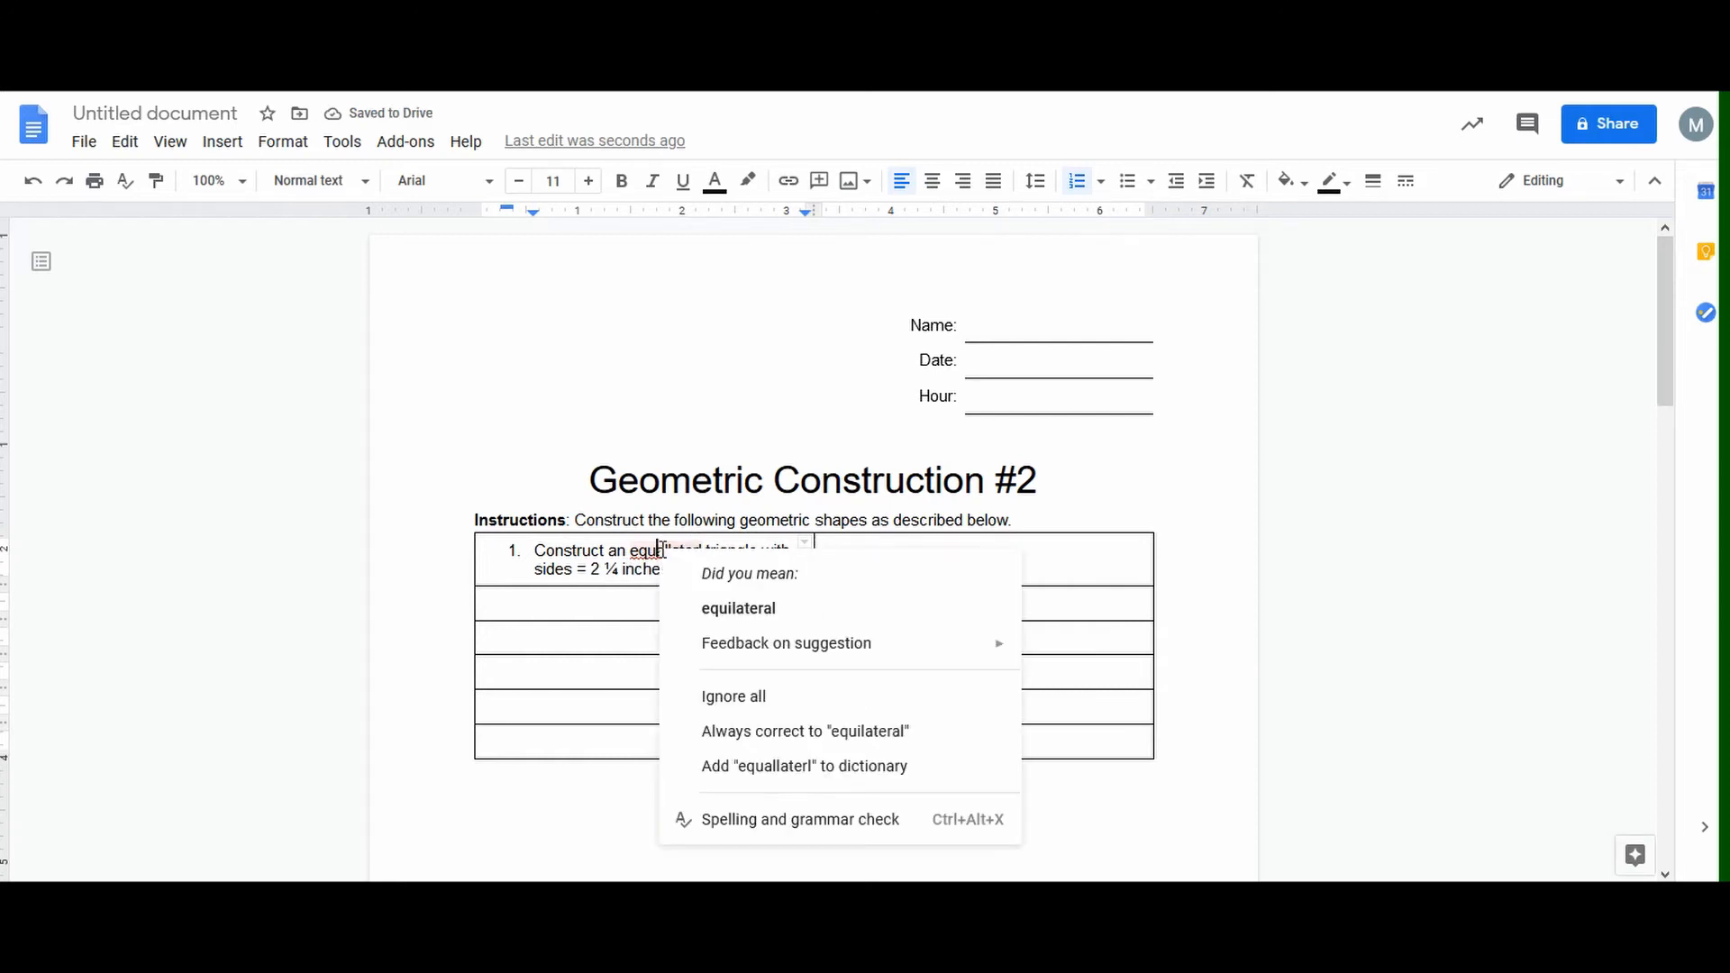
left_click(739, 608)
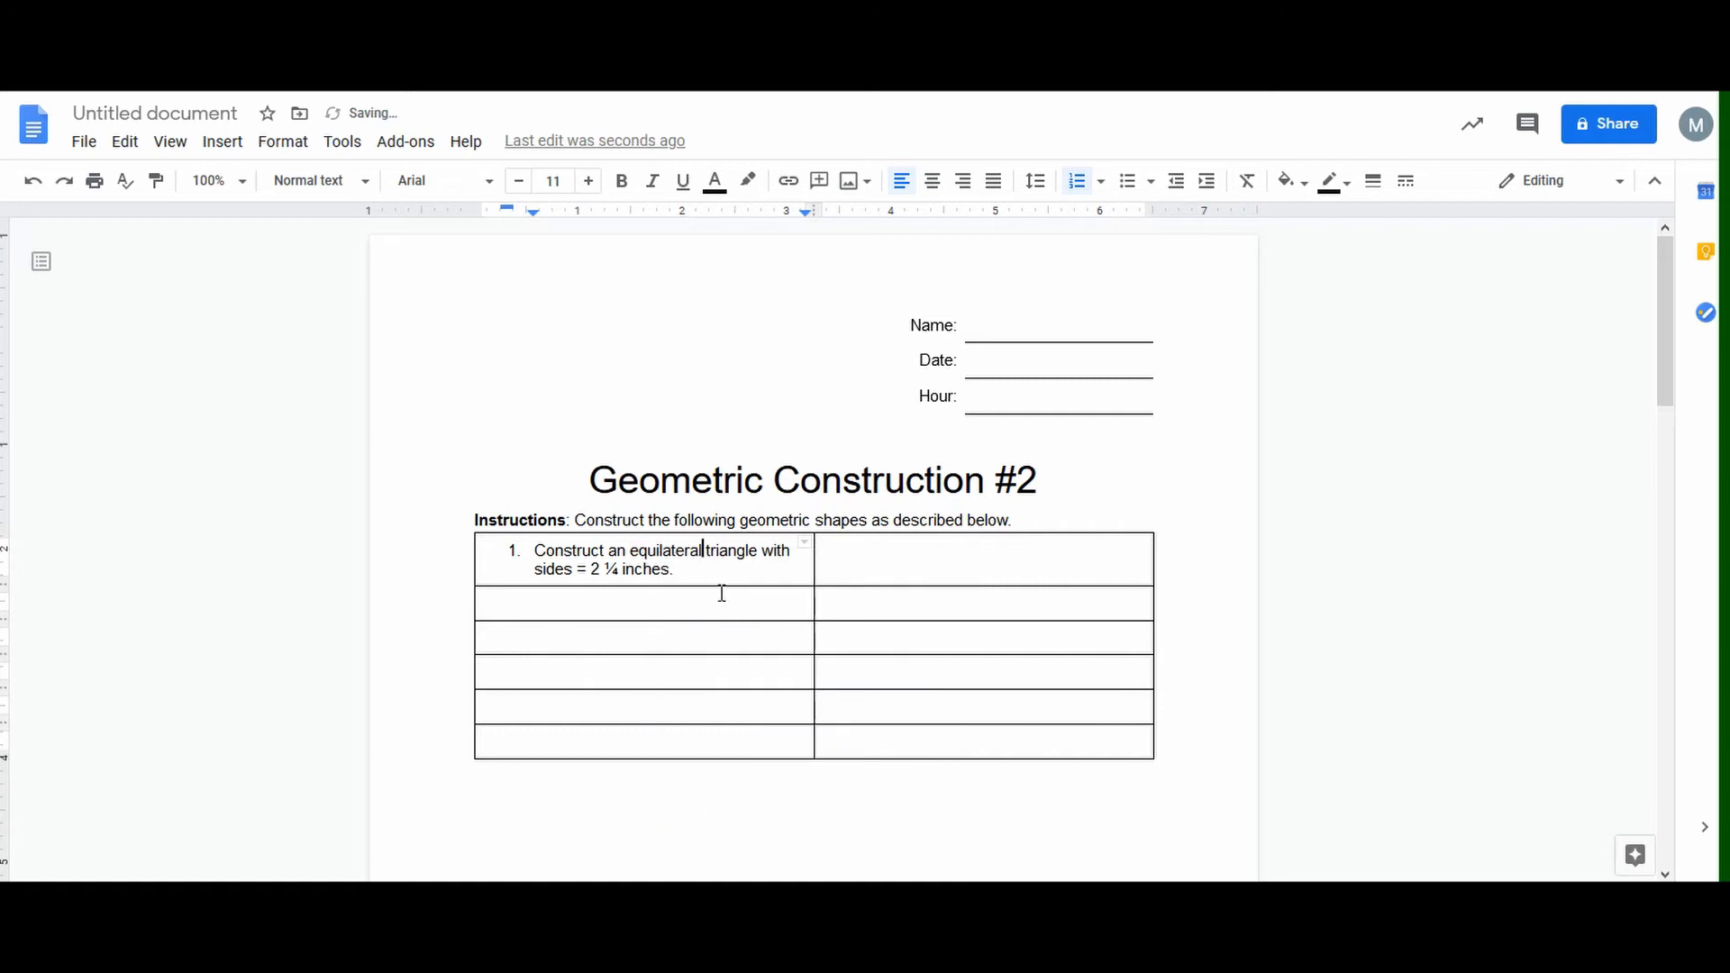
Widen the table past both page margins, by about 0.5 inch on the left and 0.6 inch on the right
left_click(722, 593)
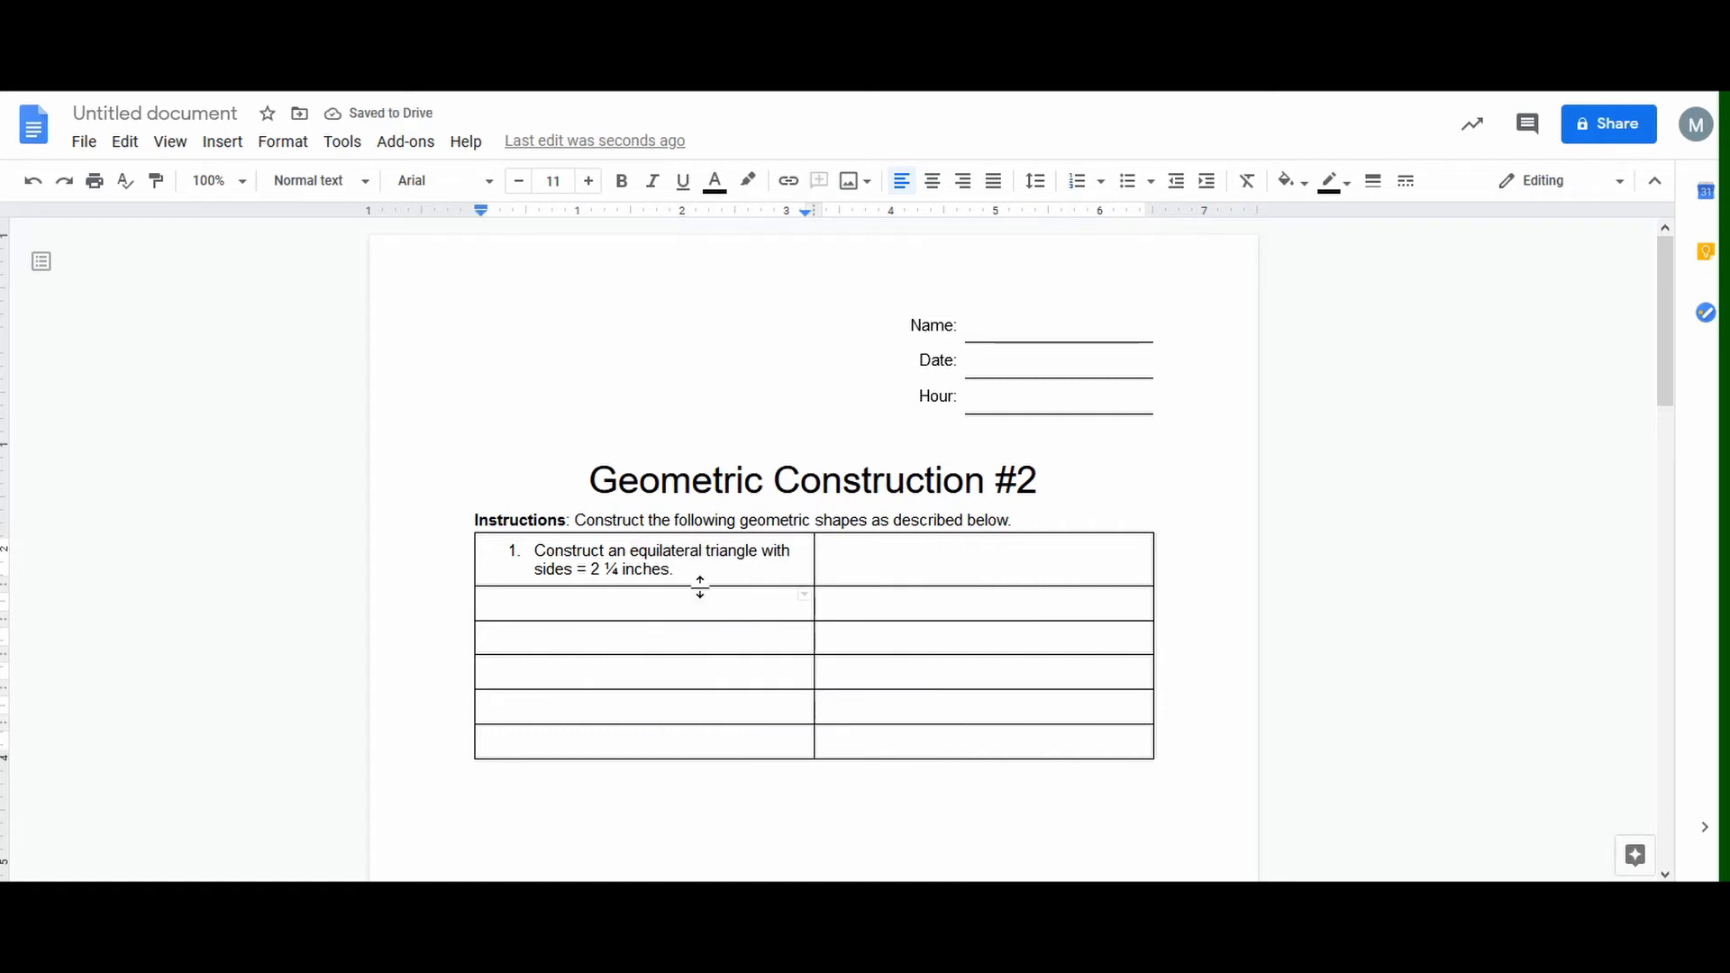
left_click(706, 582)
left_click_drag(473, 560, 417, 551)
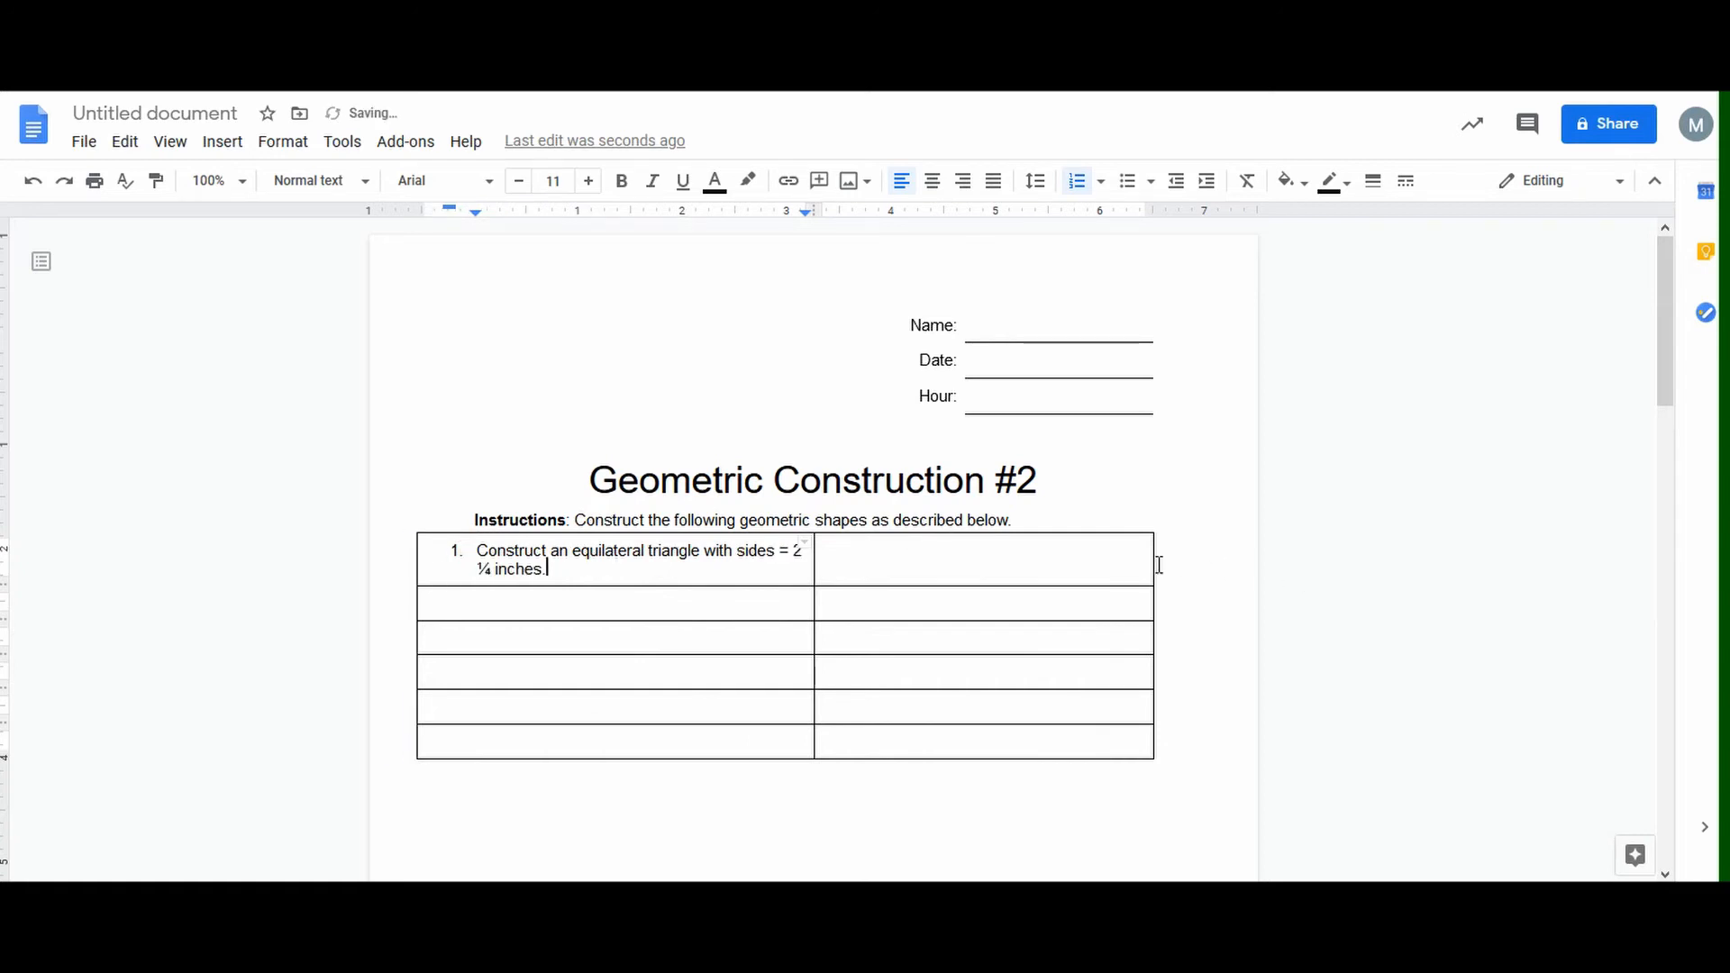
left_click_drag(1154, 560, 1221, 553)
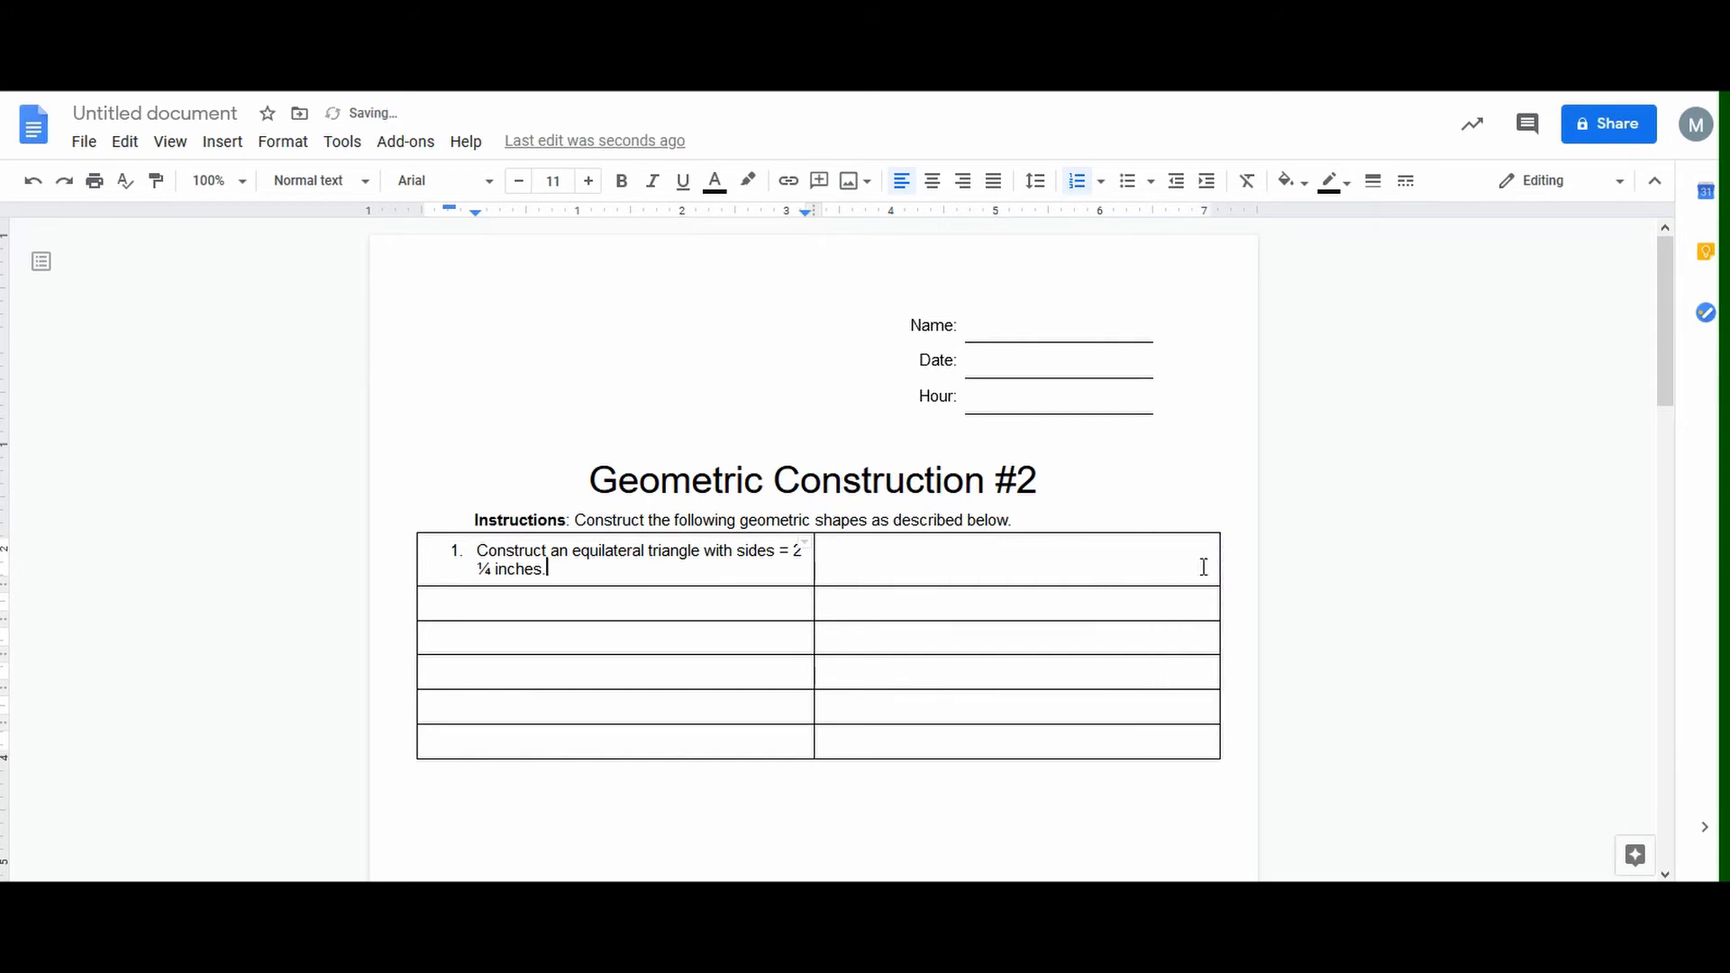
Increase the height of the table's second row to about 3.3 inches as drawing space for the construction
left_click(744, 599)
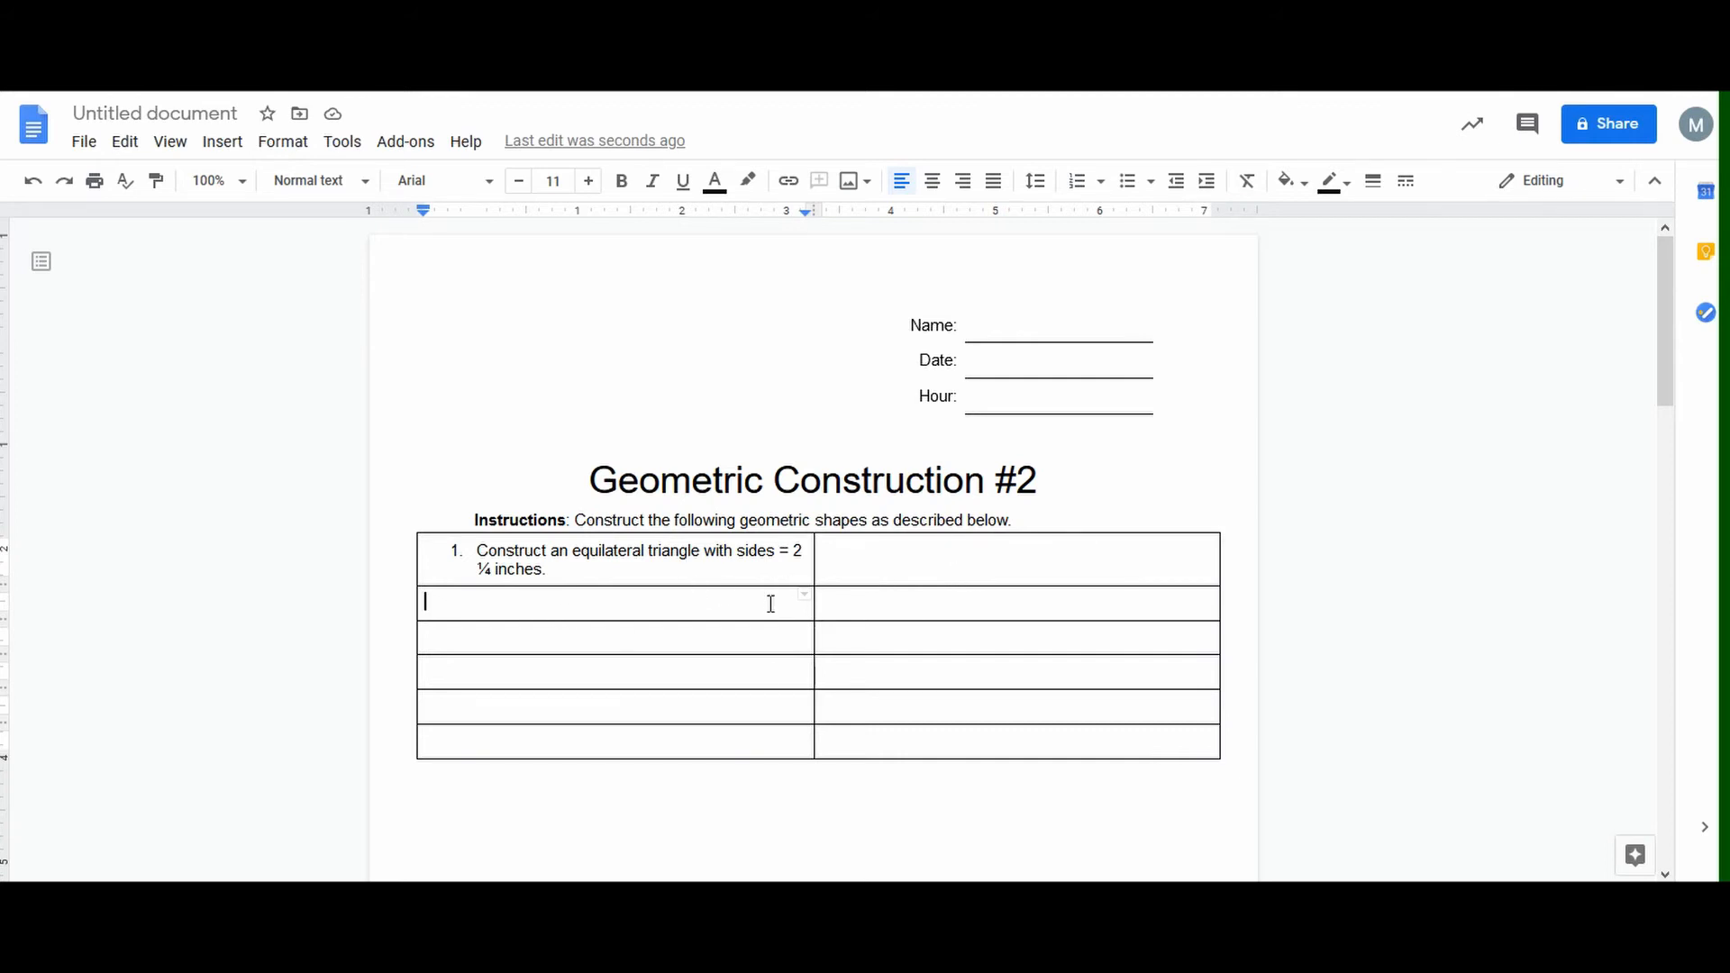
left_click_drag(764, 620, 790, 856)
scroll(801, 822, "down", 5)
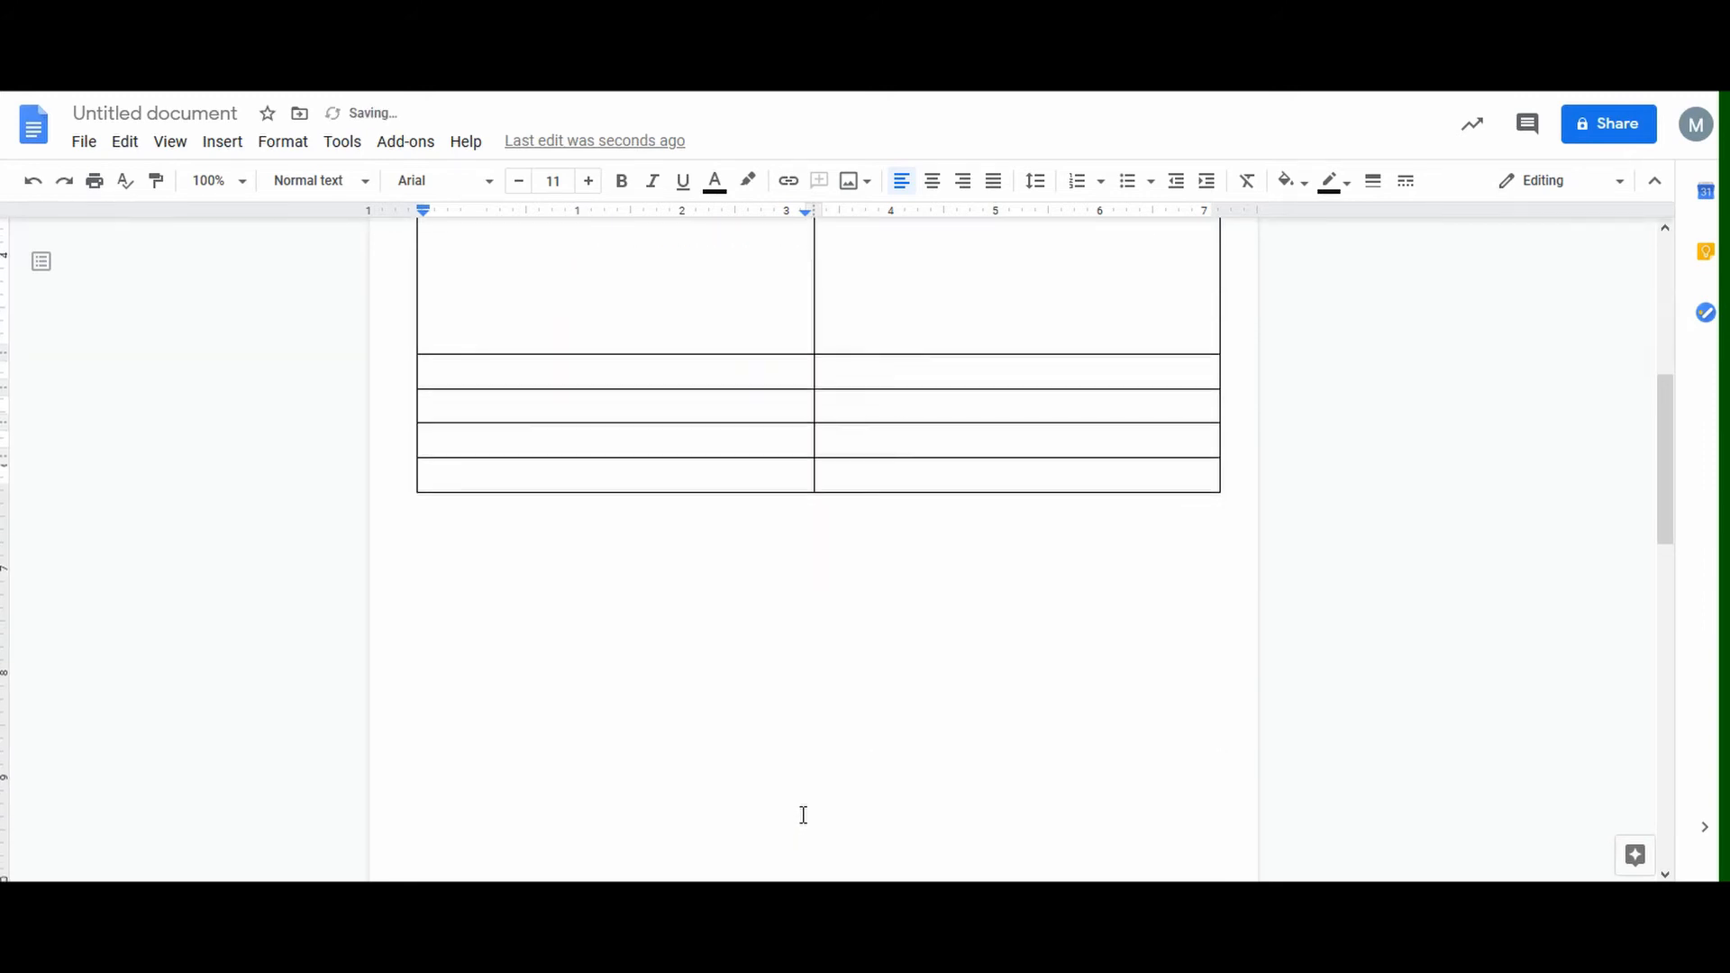
scroll(803, 815, "up", 4)
left_click_drag(783, 757, 787, 836)
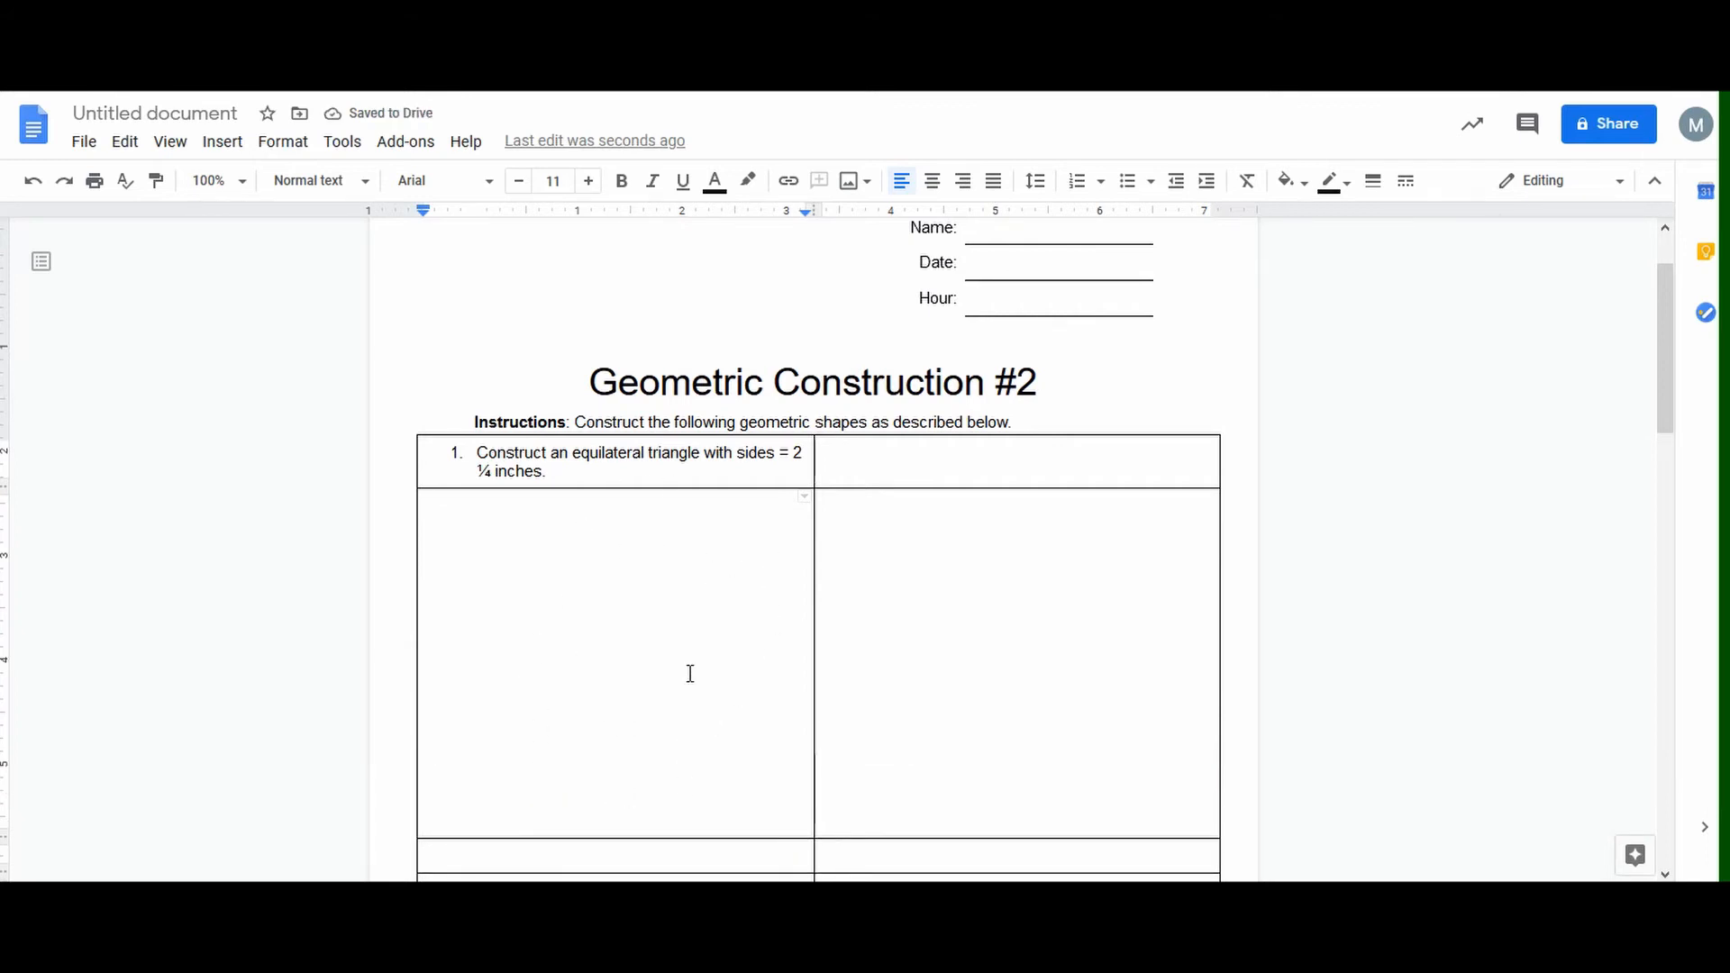
Start numbered item 2 in the first row's second cell with "Construct an isoscles triangle"
double_click(620, 616)
left_click(627, 652)
left_click(1117, 458)
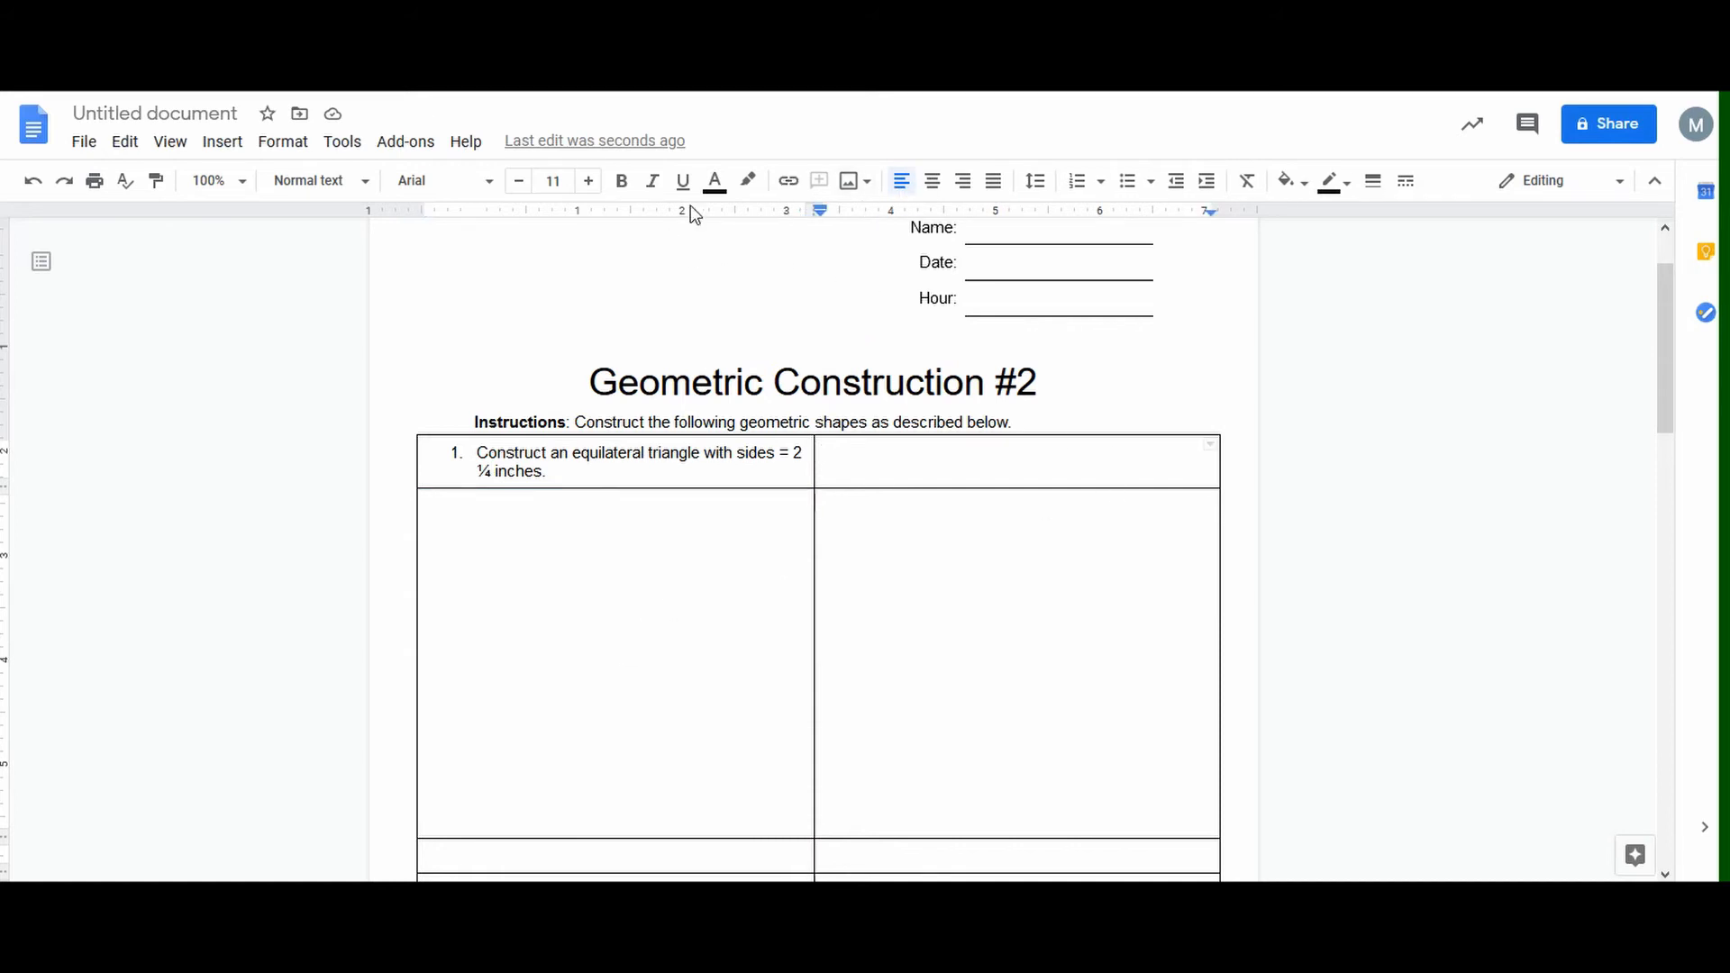
left_click(1063, 182)
type("COns")
key("BackSpace")
key("BackSpace")
key("BackSpace")
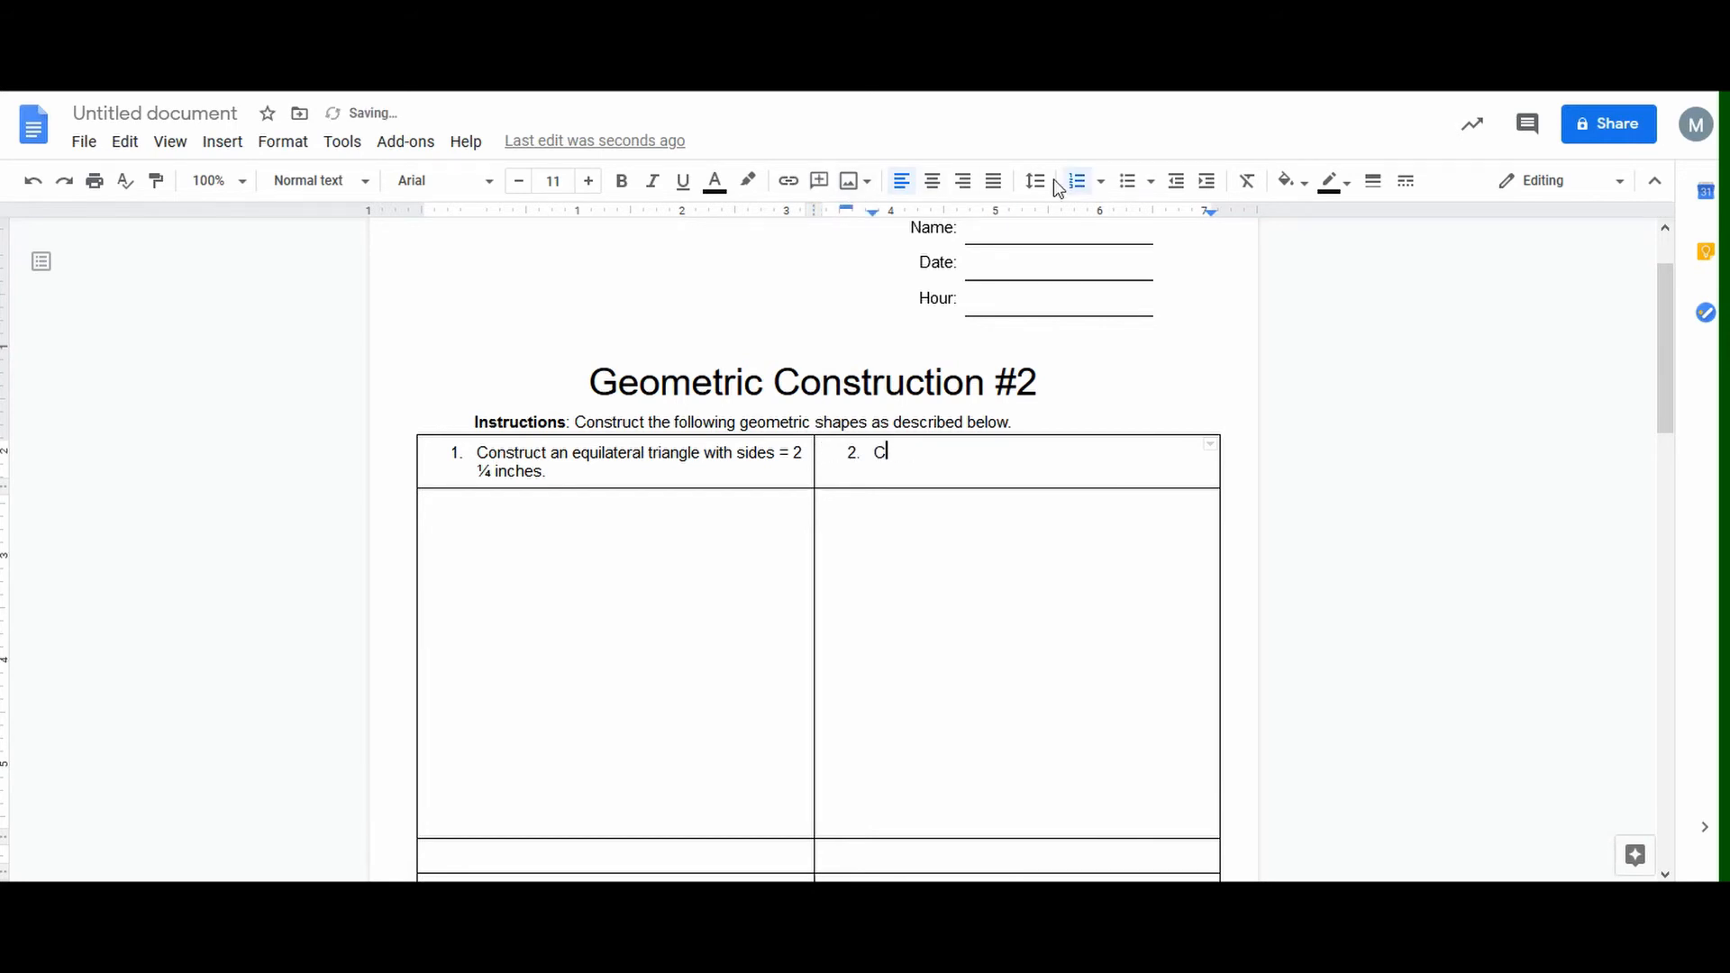
type("onstruct an iso")
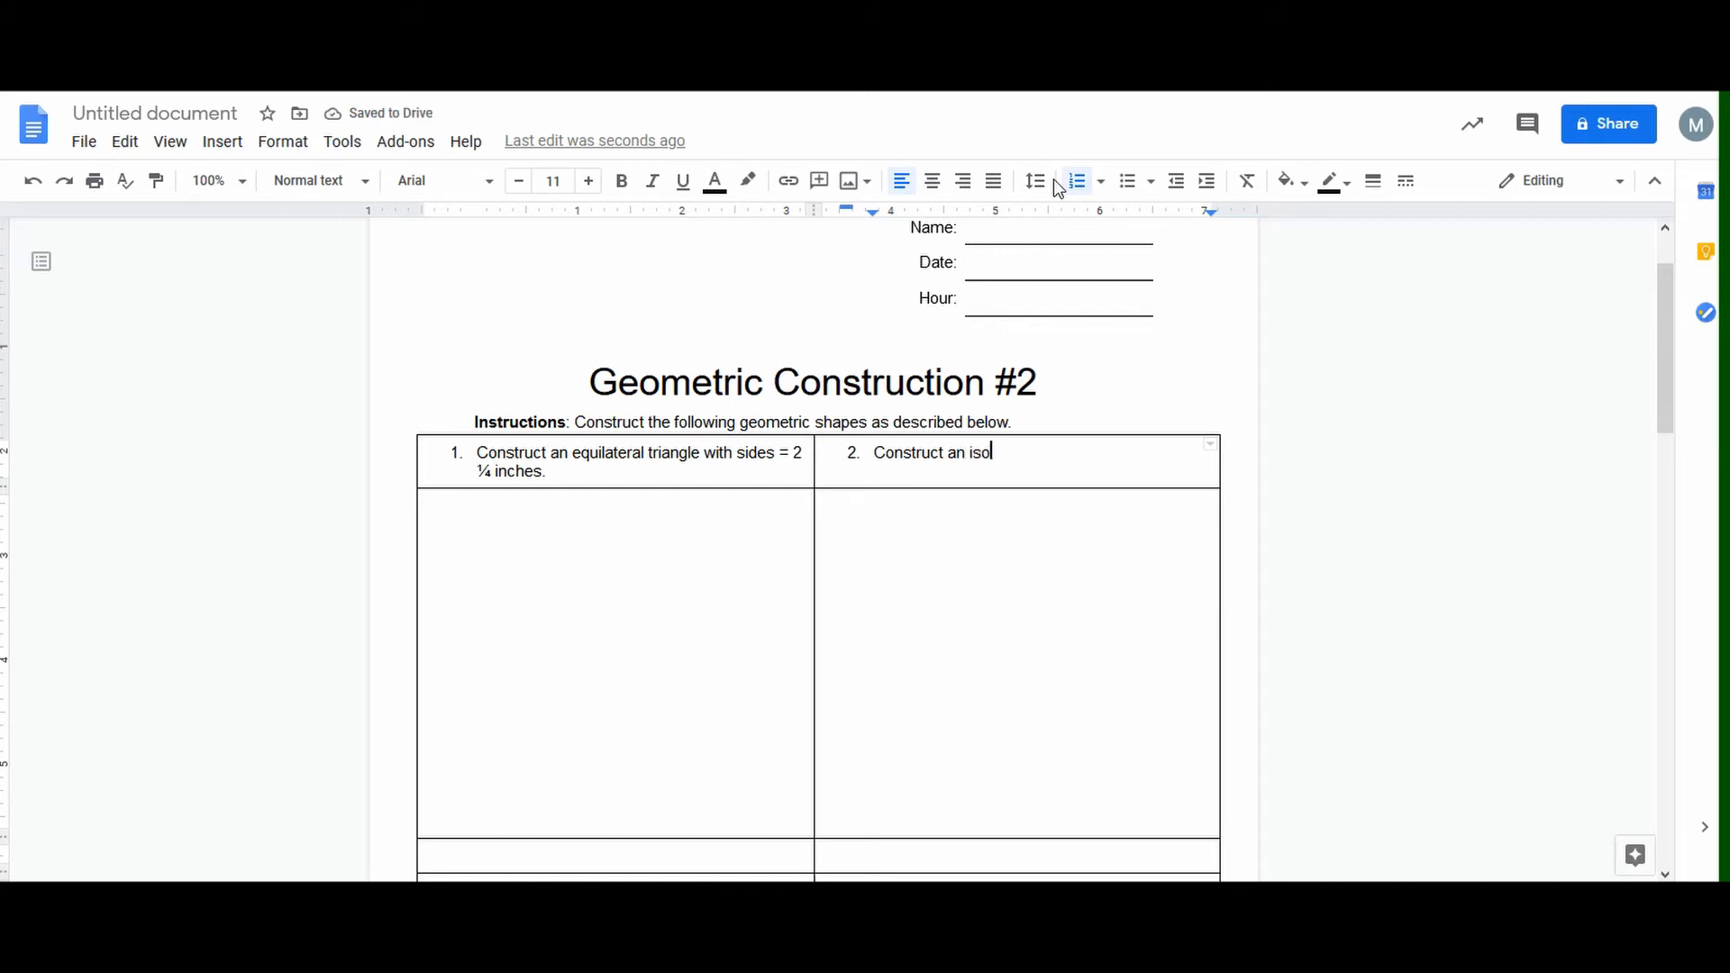
type("scles triangle ")
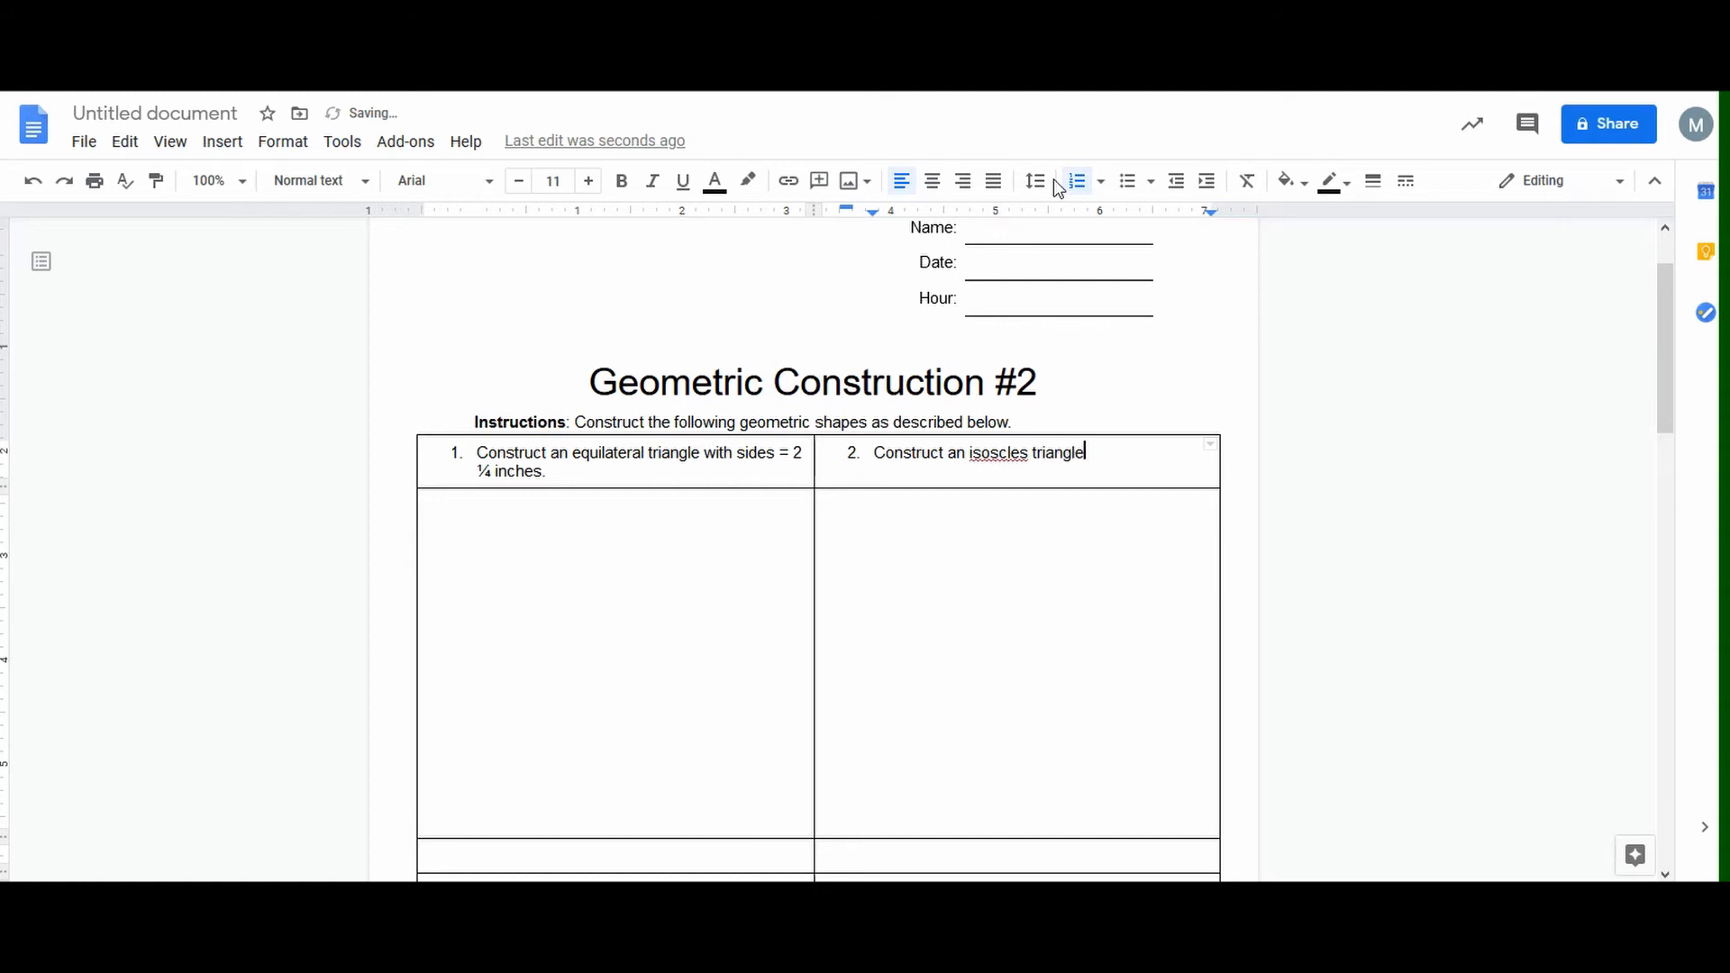
Complete item 2 with "with congruent sides = 1.5 inches." and correct the misspelled word to the suggested "isosceles"
type("with cont")
key("BackSpace")
type("gruent sides")
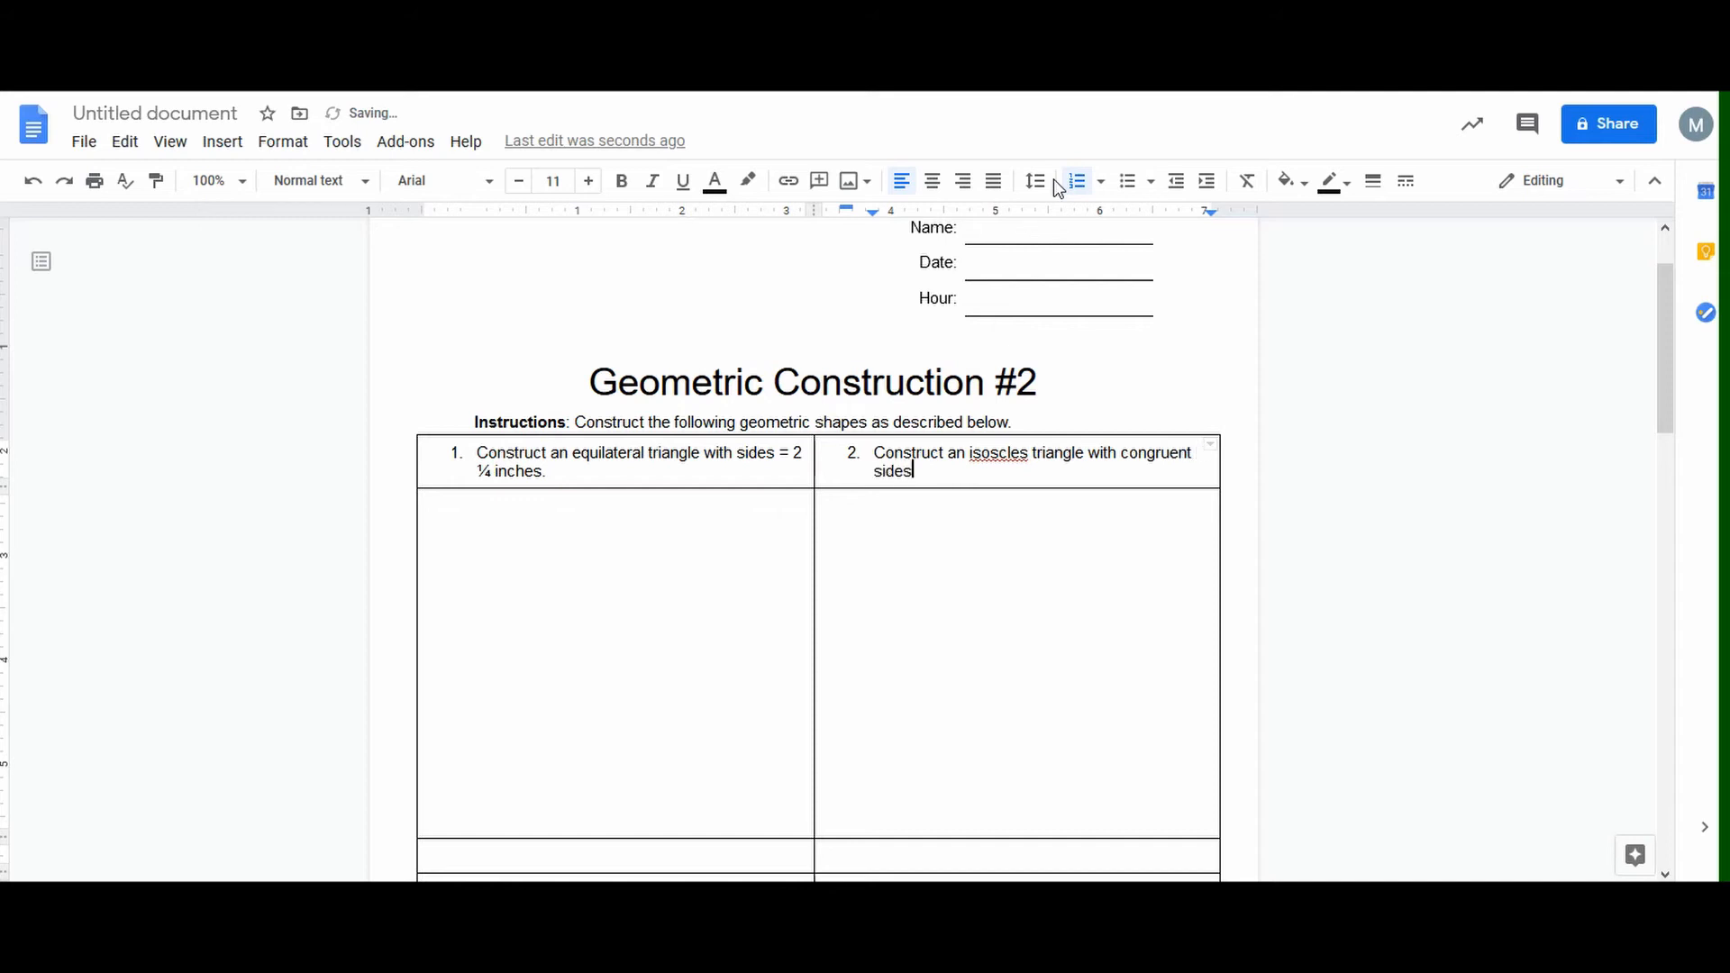
type(" = 1.5 inches.")
right_click(998, 457)
left_click(1070, 519)
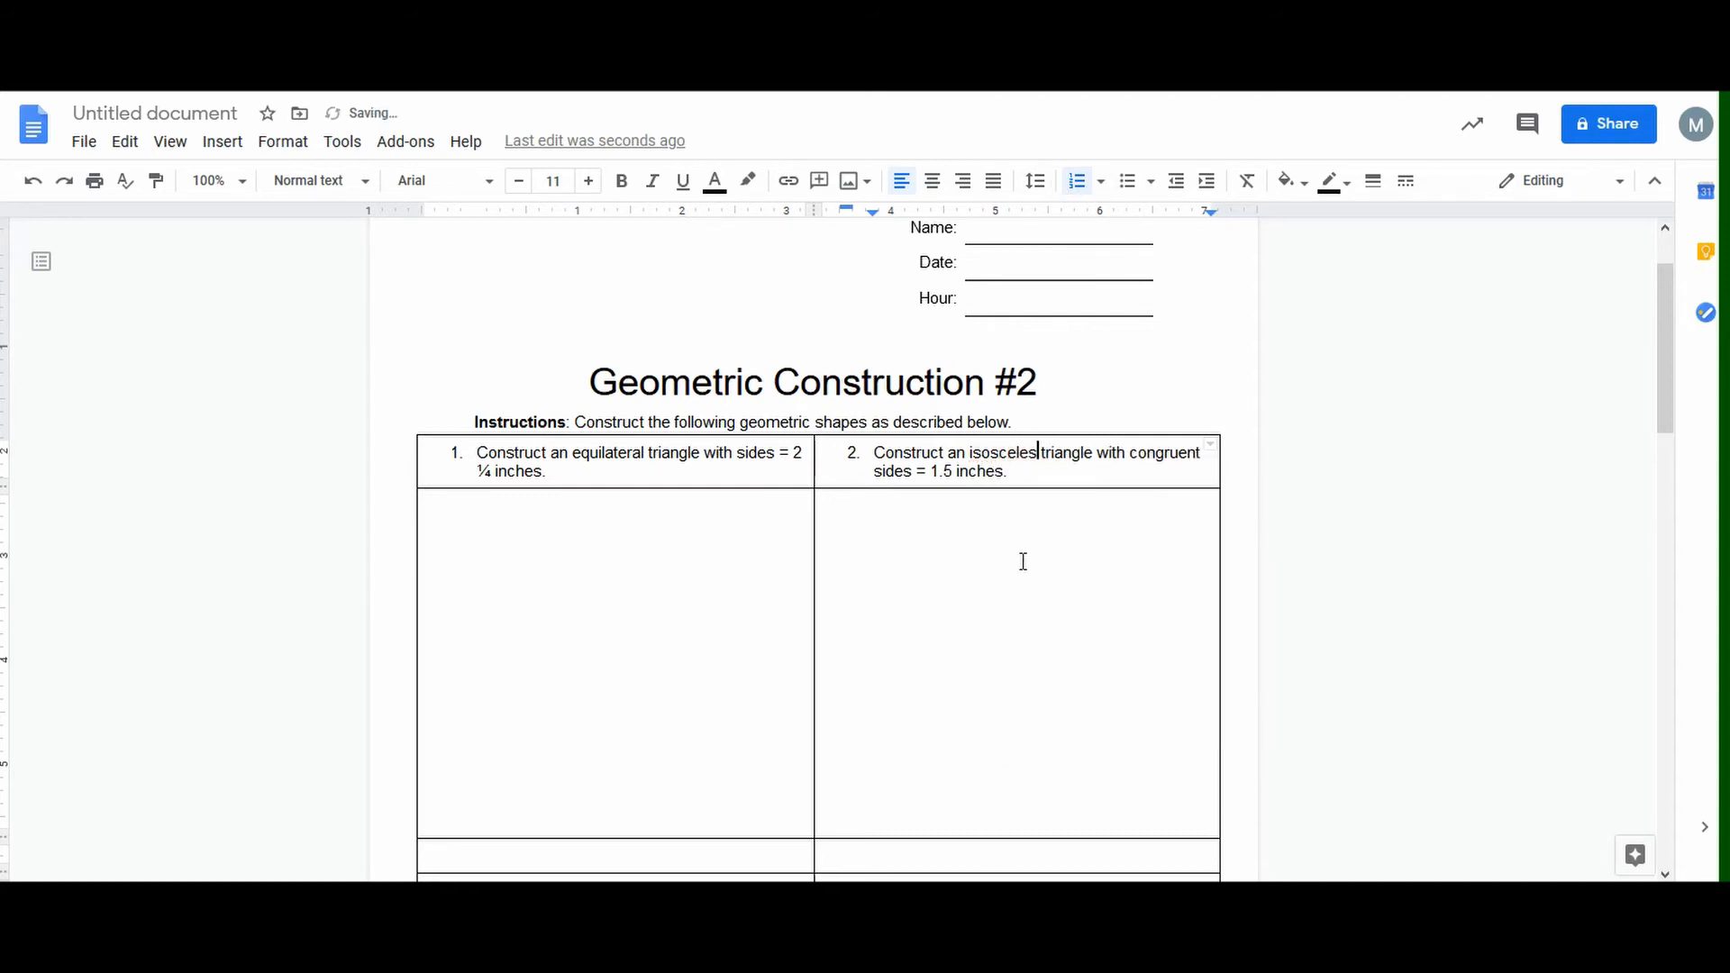
Add numbered item 3 in the third row's first cell: "Construct a line that is tangent to Circle A and goes through point B."
scroll(1022, 561, "down", 5)
left_click(734, 498)
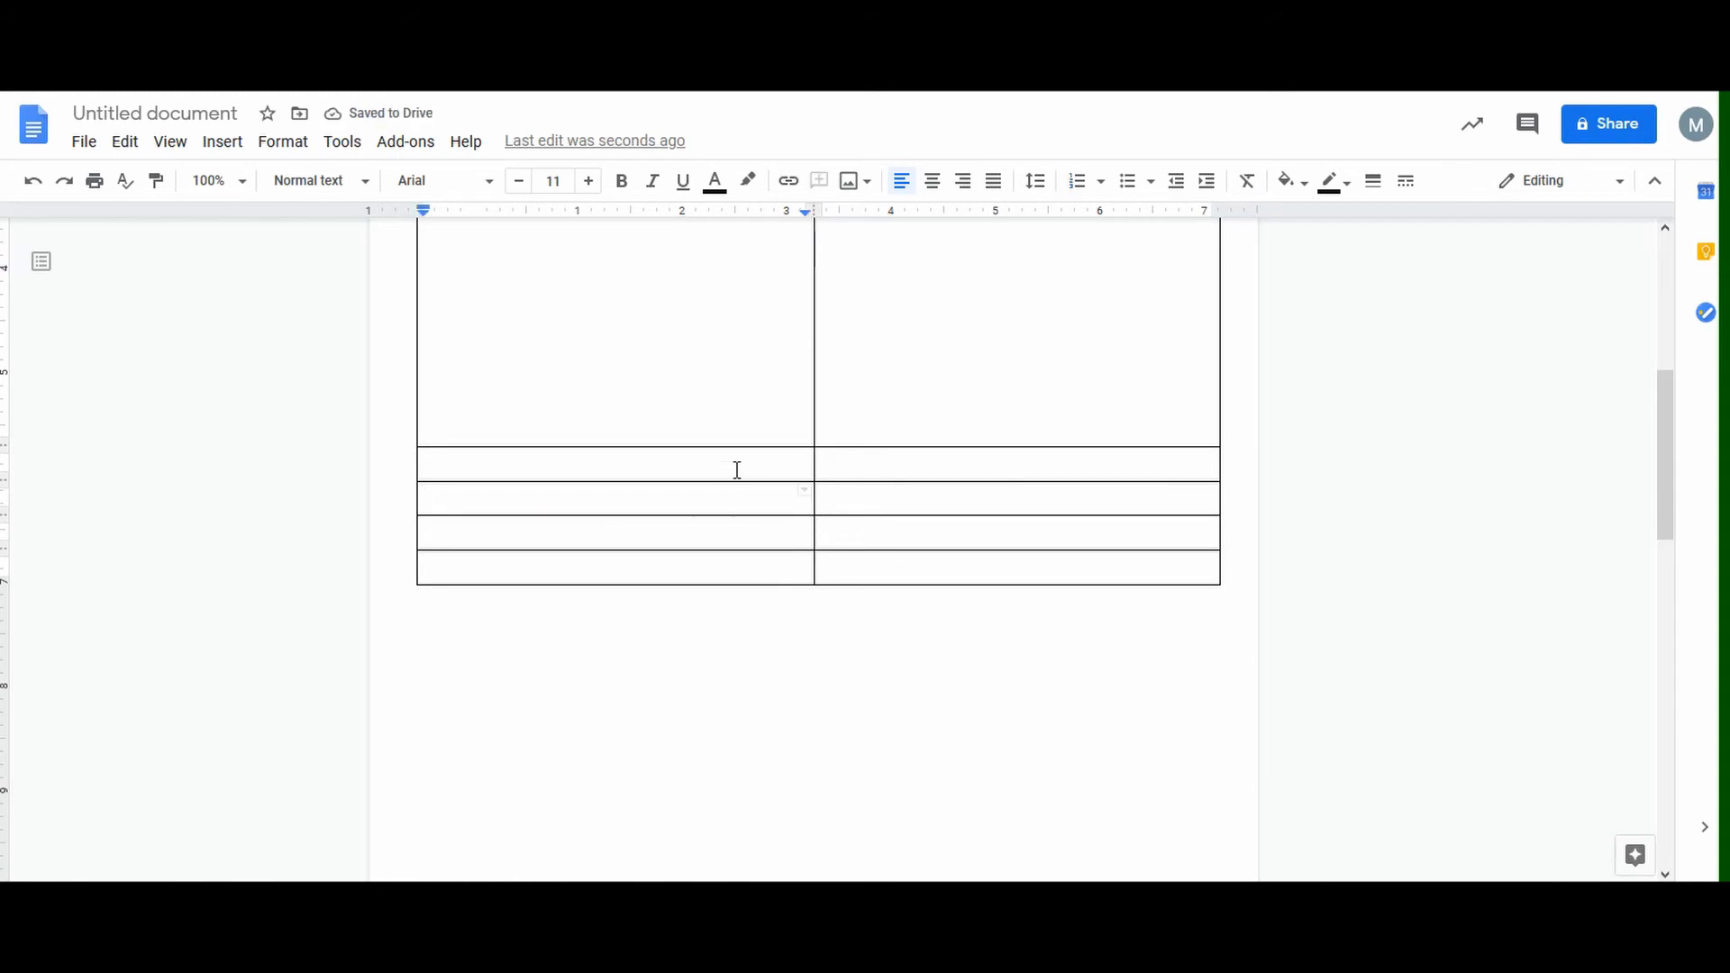
scroll(689, 461, "up", 4)
scroll(700, 691, "down", 1)
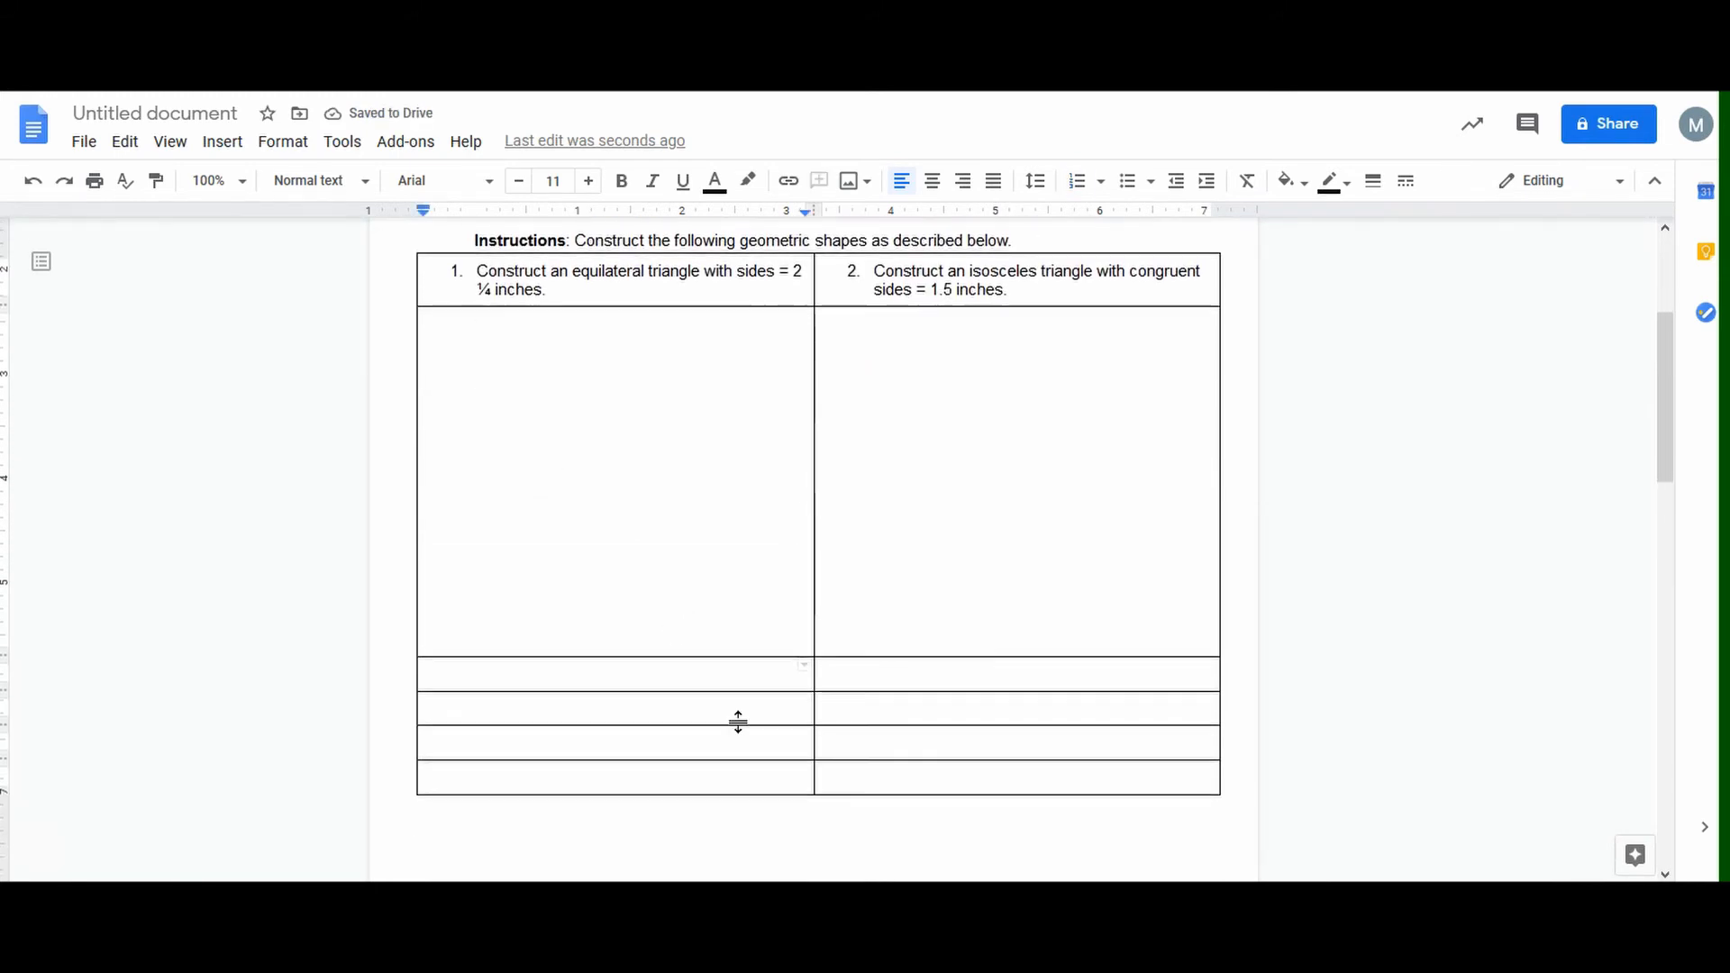
left_click(701, 664)
type("3")
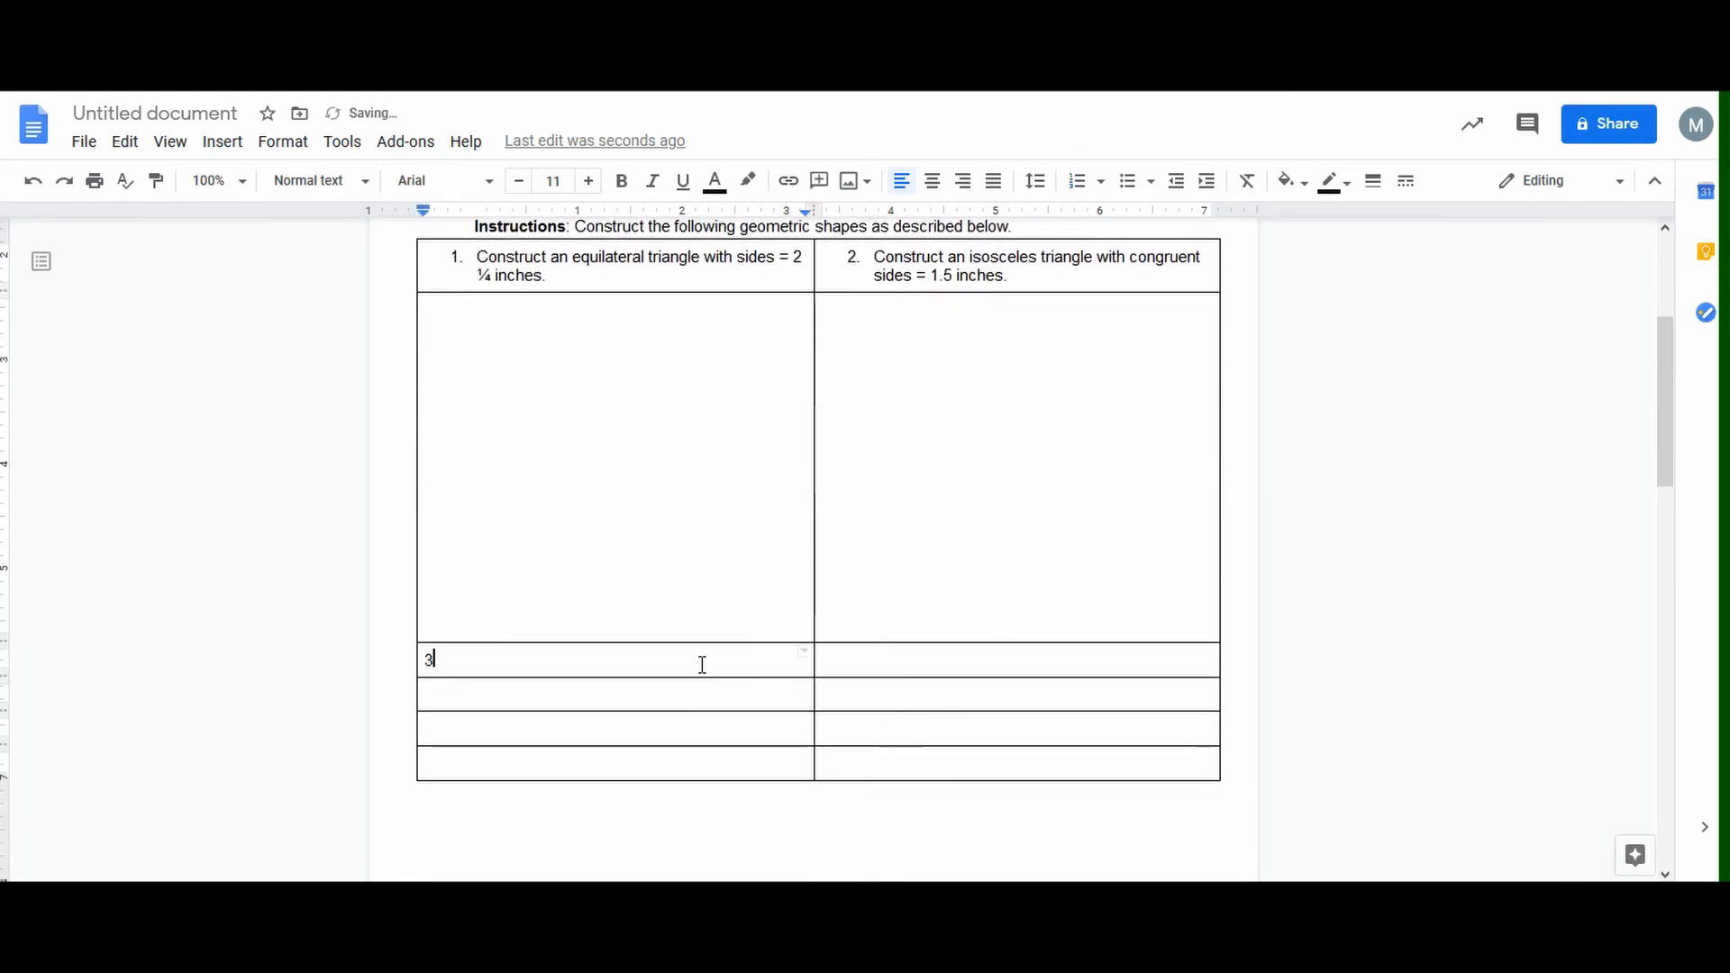
type(". ")
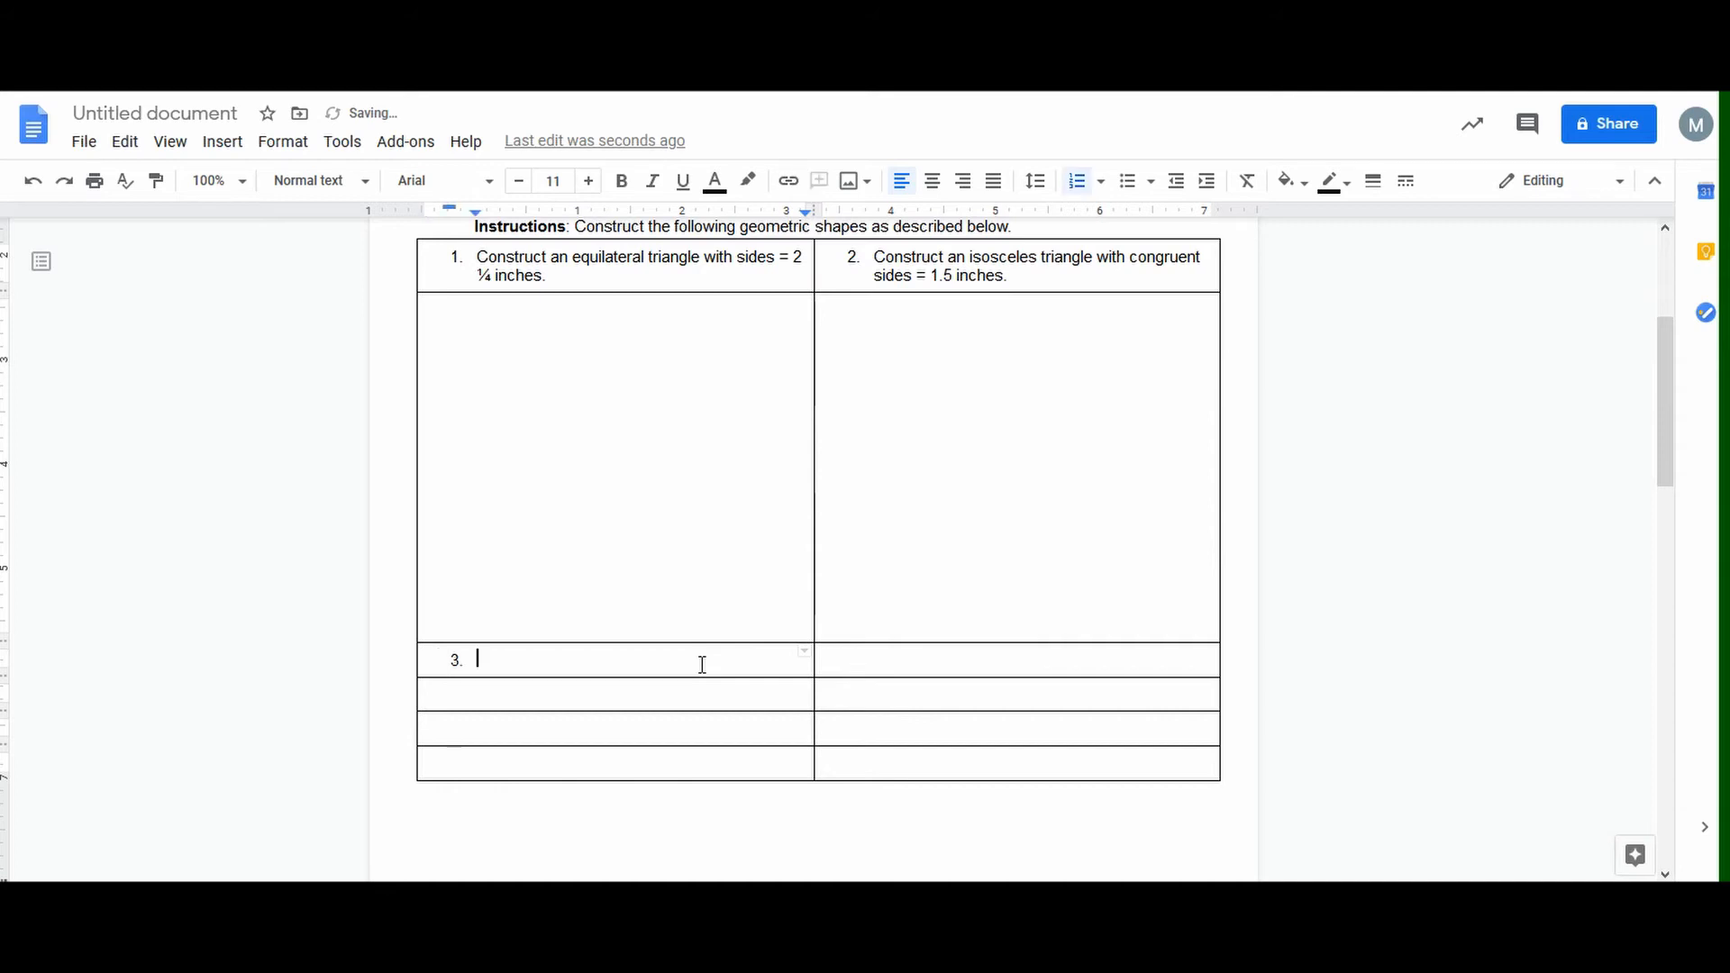
type("Constr5uct")
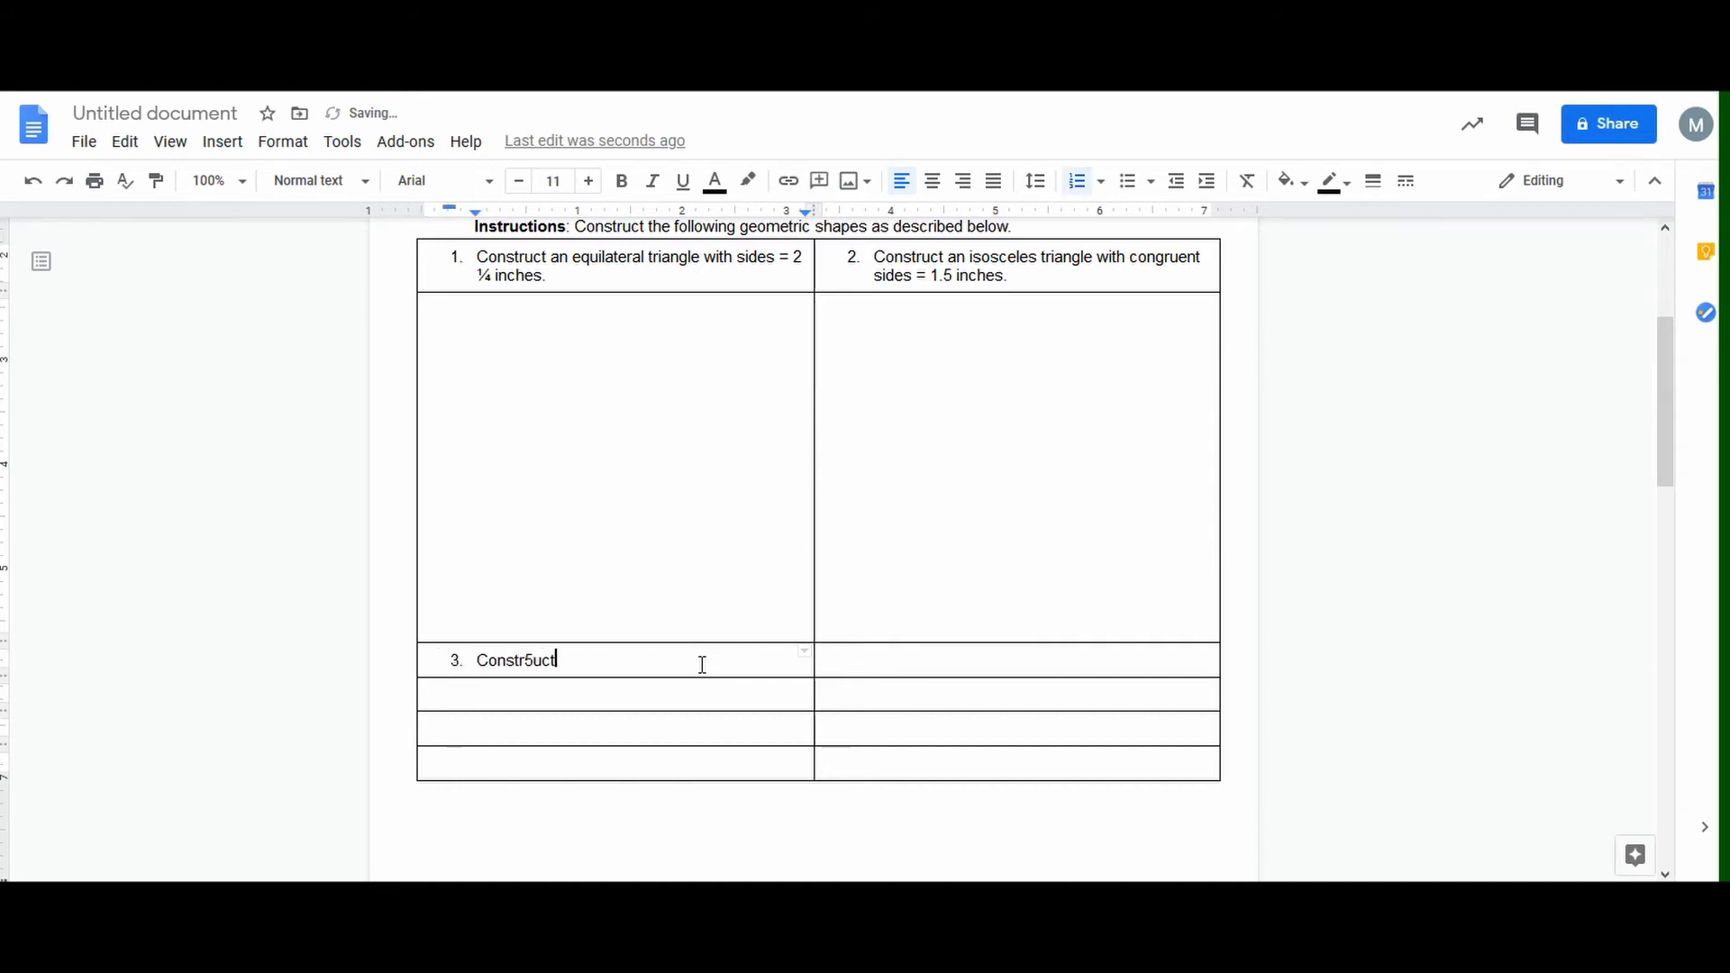
key("BackSpace")
key("BackSpace")
key("BackSpace")
key("BackSpace")
type("uc")
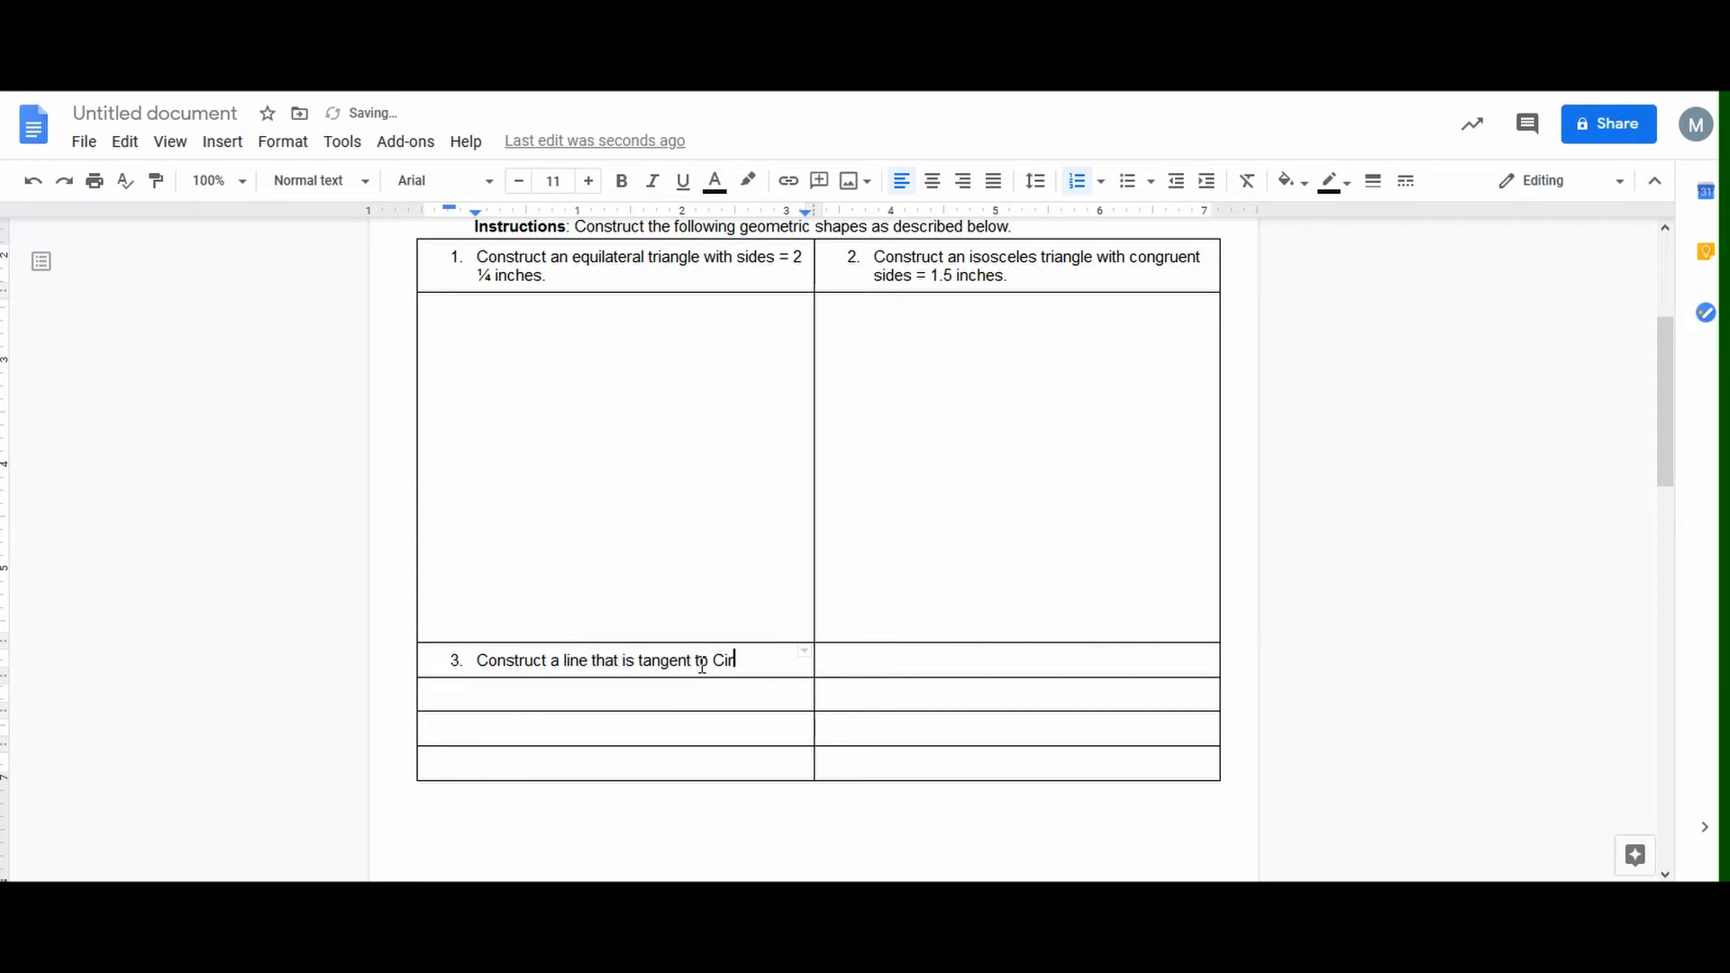
type("and goes through point B.")
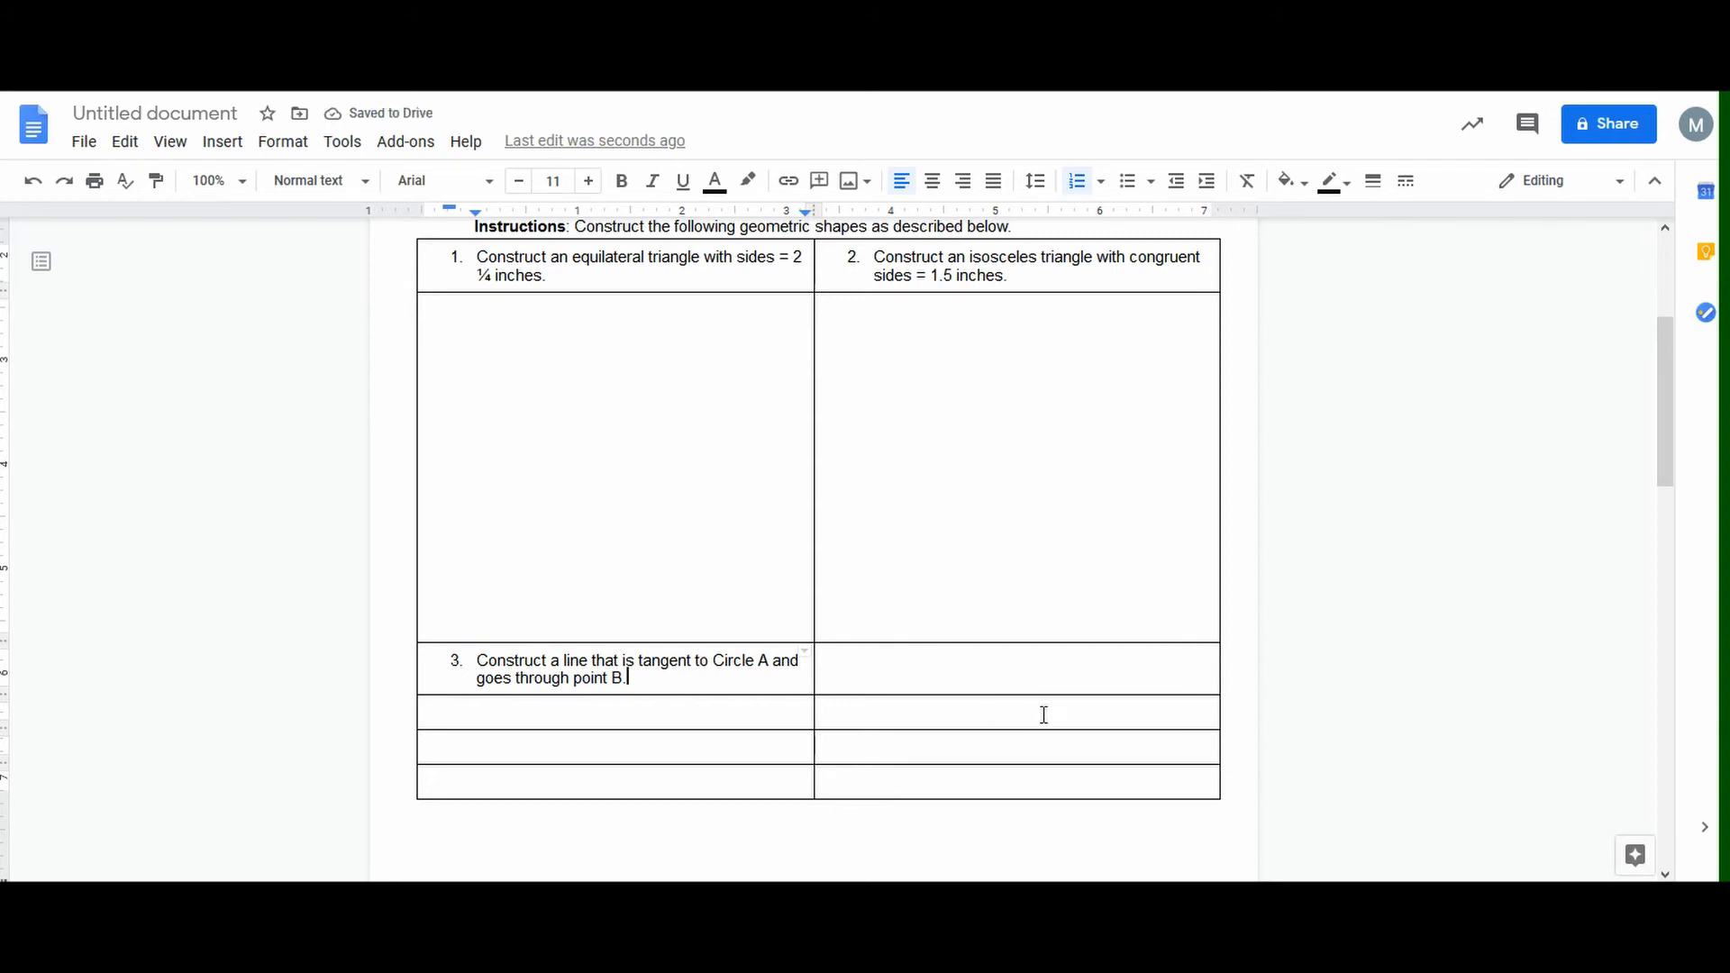
Add numbered item 4 in the cell beside item 3: "Construct a line that is tangent to Circle C and goes through Point B."
left_click(1010, 675)
type("4. Construct a line that is tangent to Circle C and g")
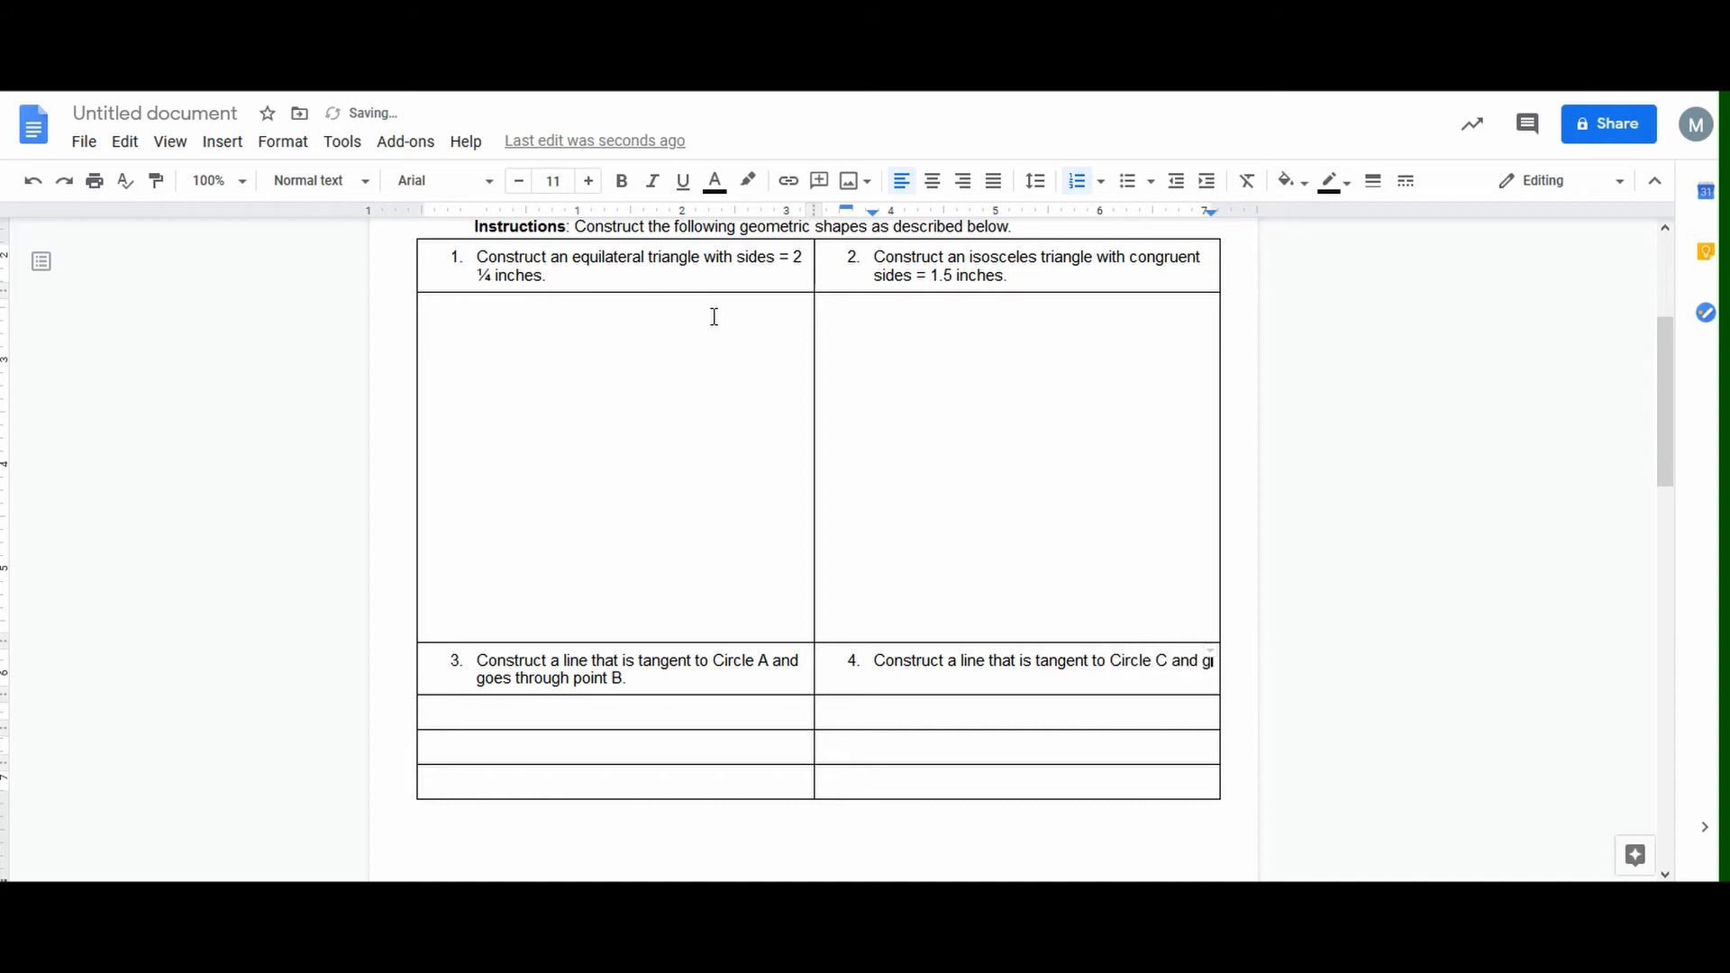
type("es through Point B.")
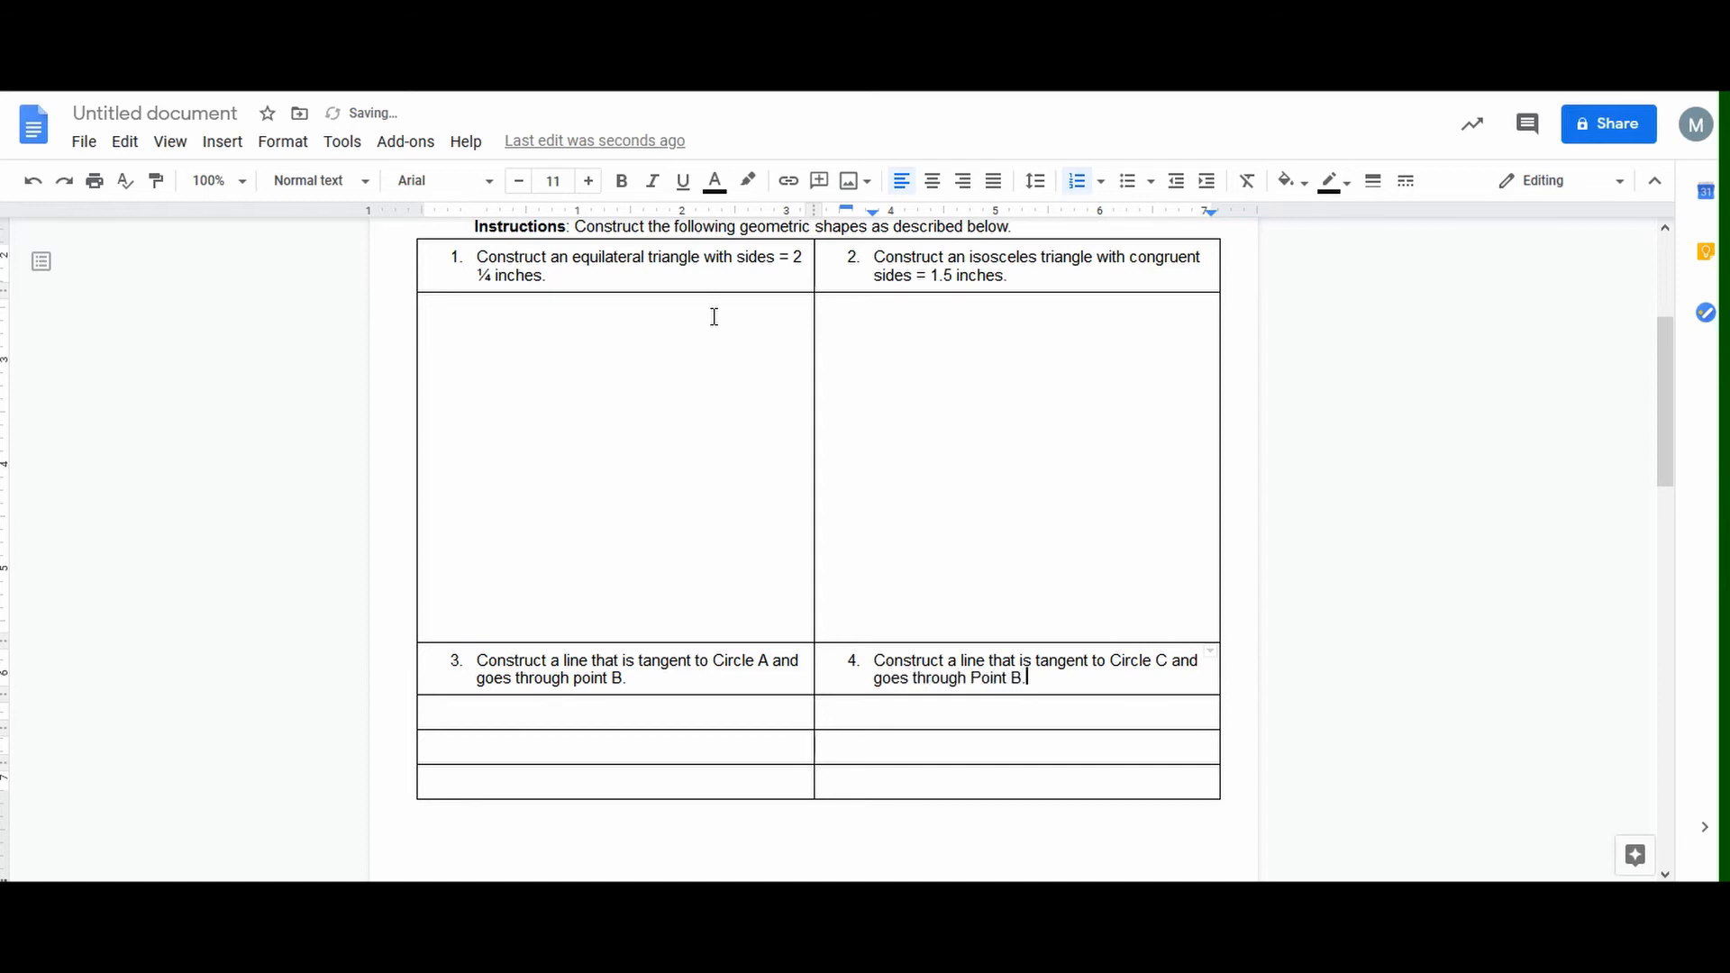
Delete the table's last two empty rows and increase the remaining row under items 3 and 4 to about 3.3 inches high
left_click(851, 766)
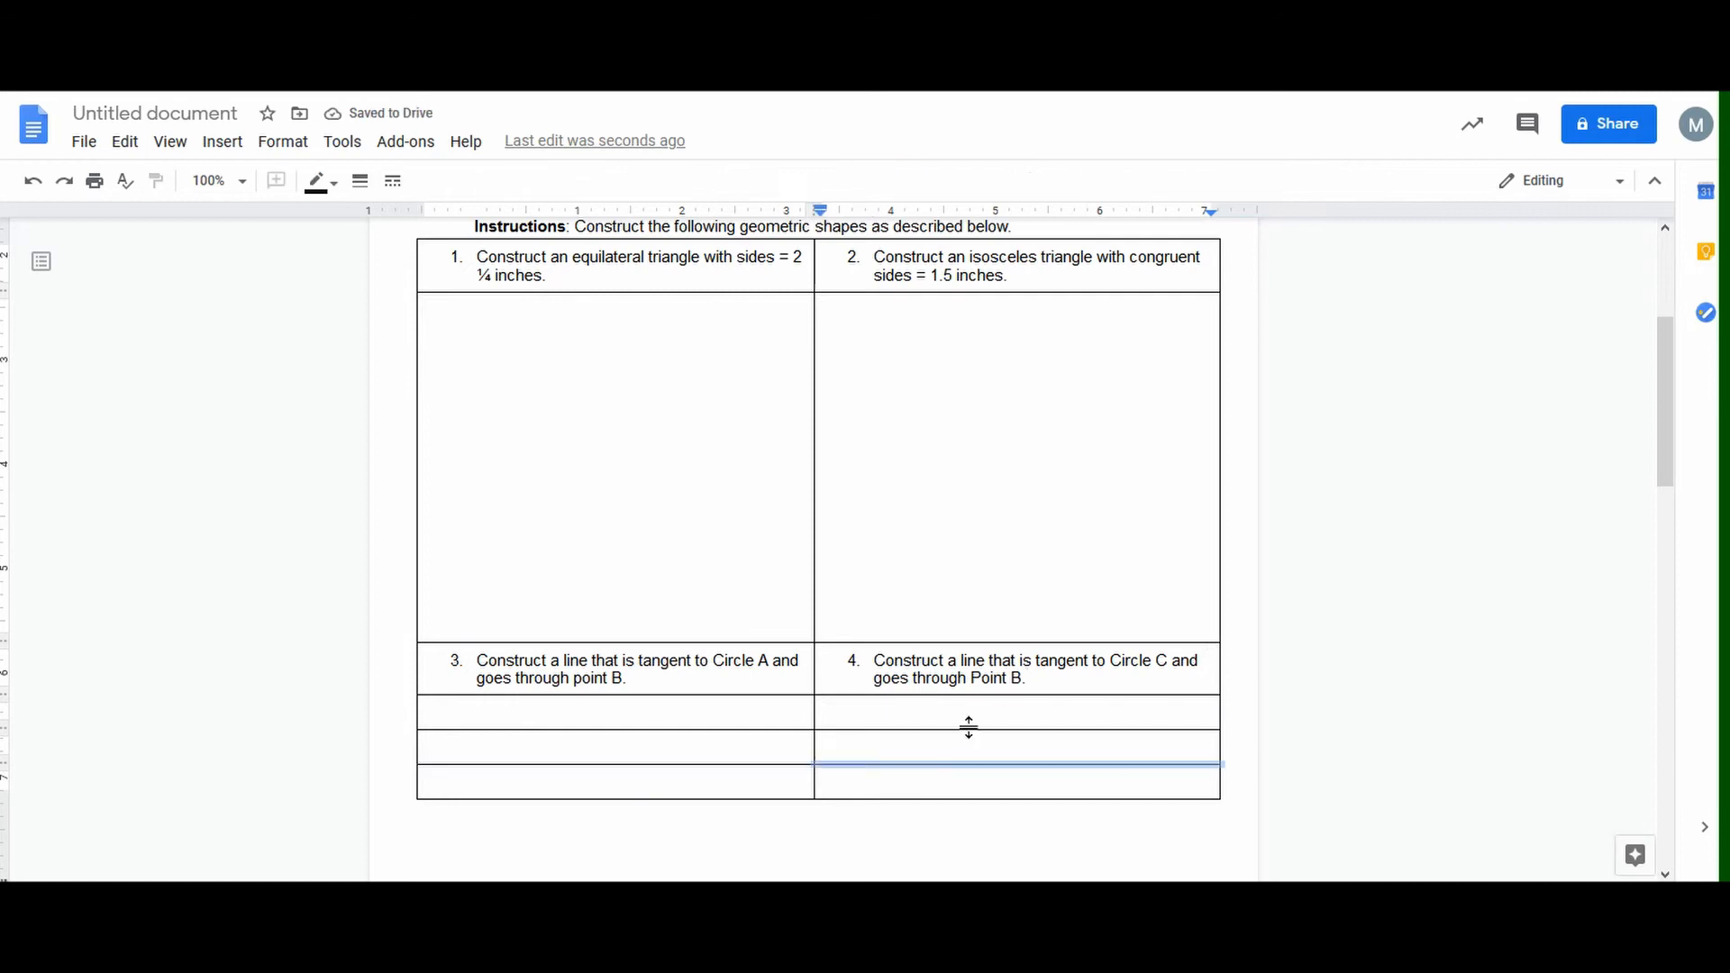
scroll(946, 726, "down", 3)
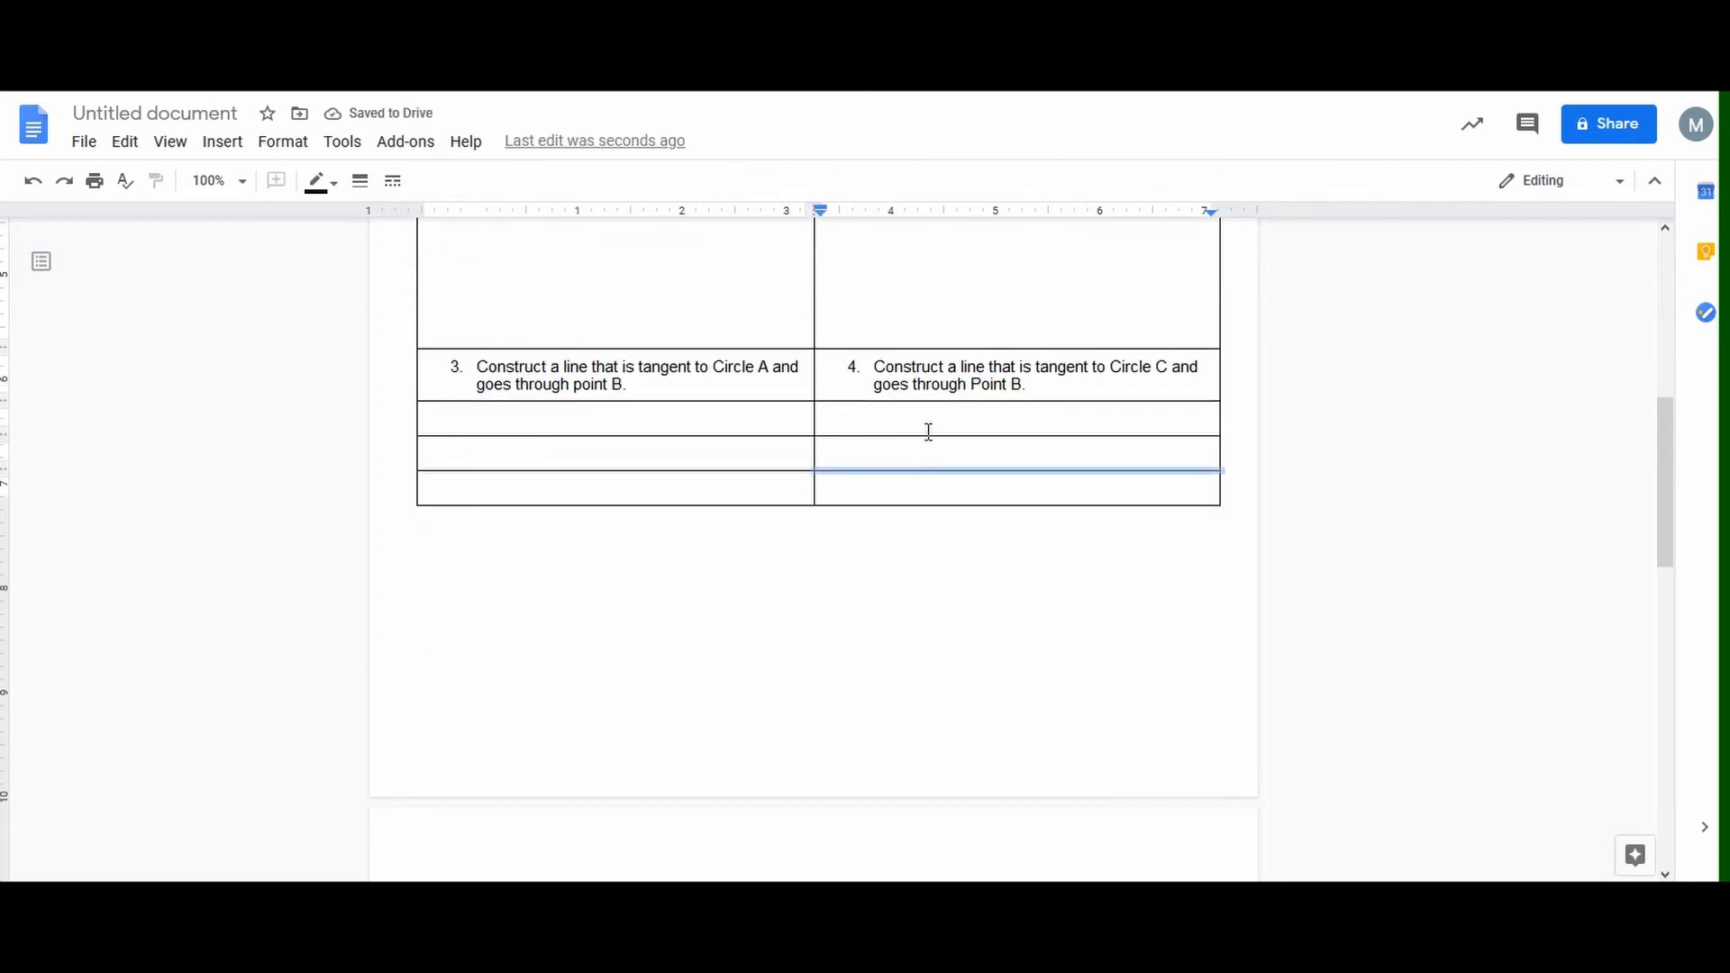
left_click(899, 487)
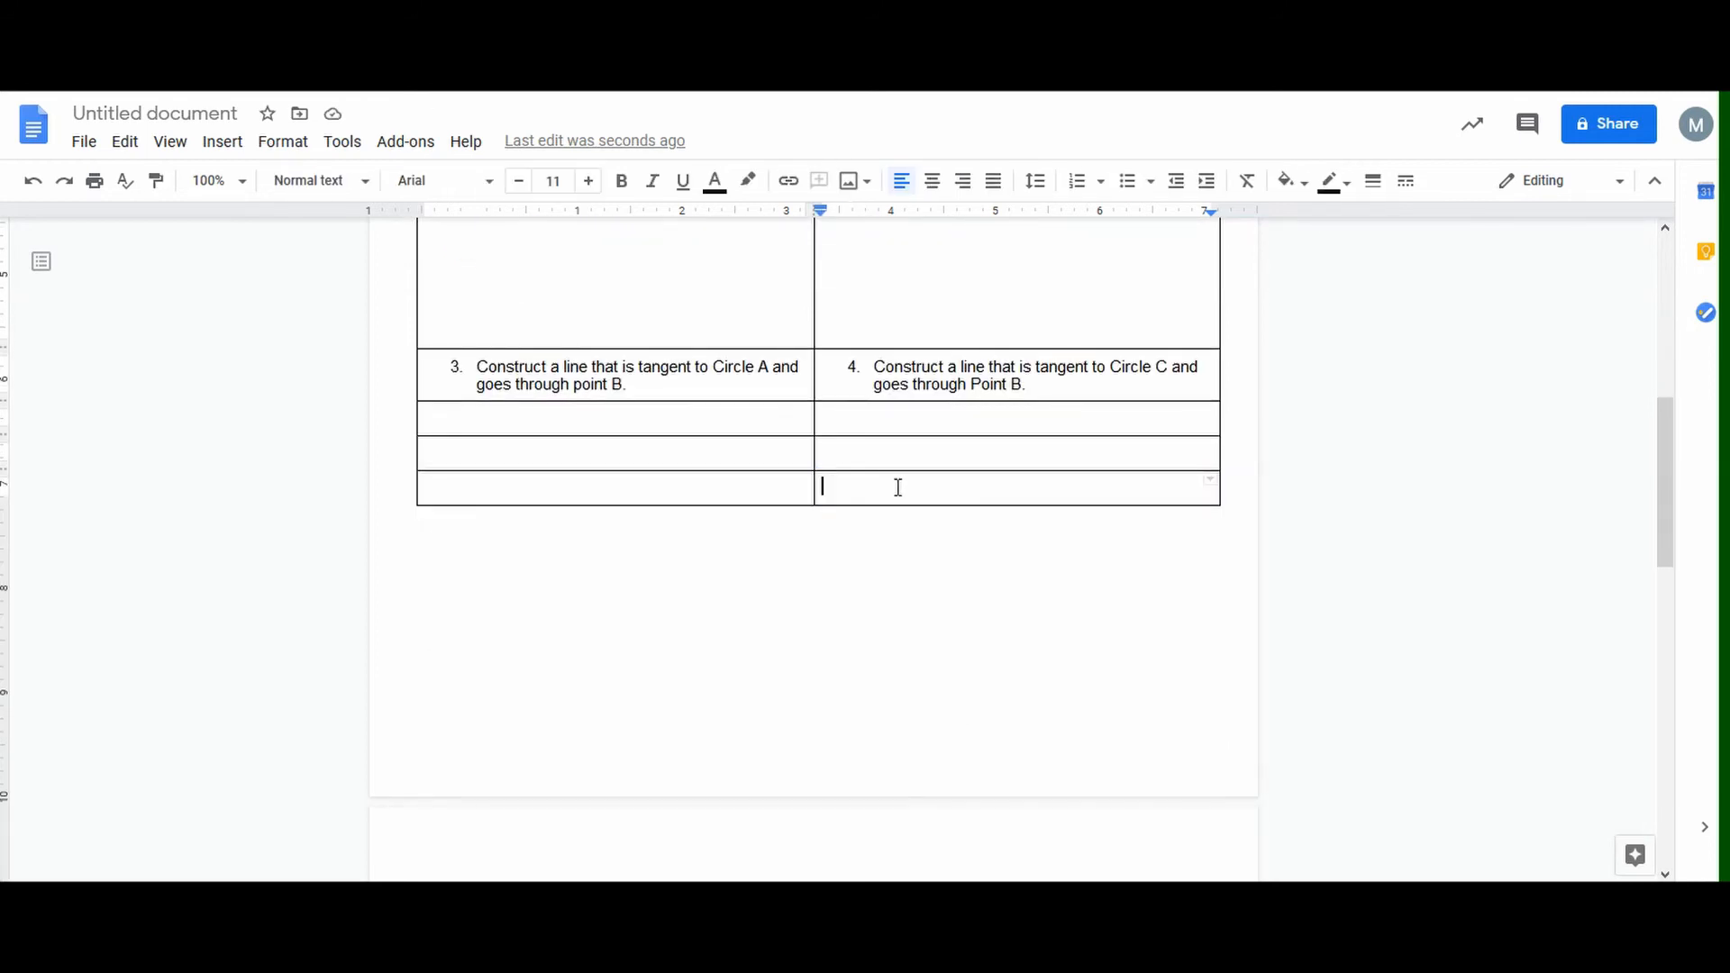
left_click_drag(899, 487, 765, 463)
right_click(757, 453)
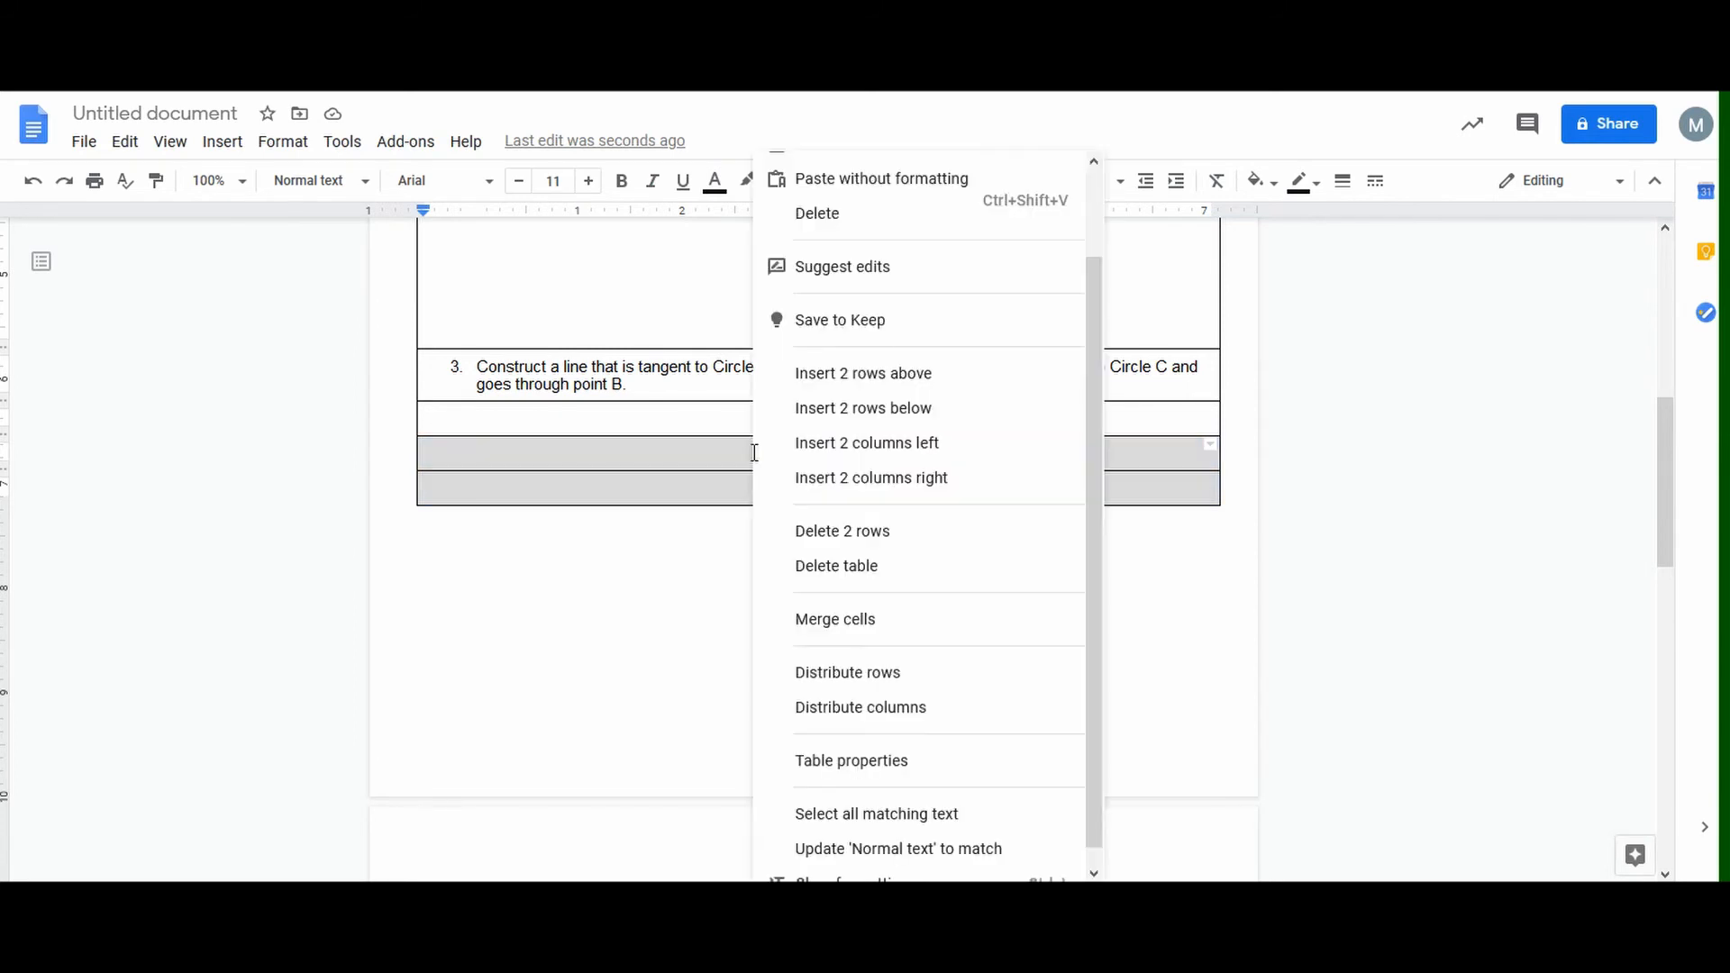
left_click(935, 541)
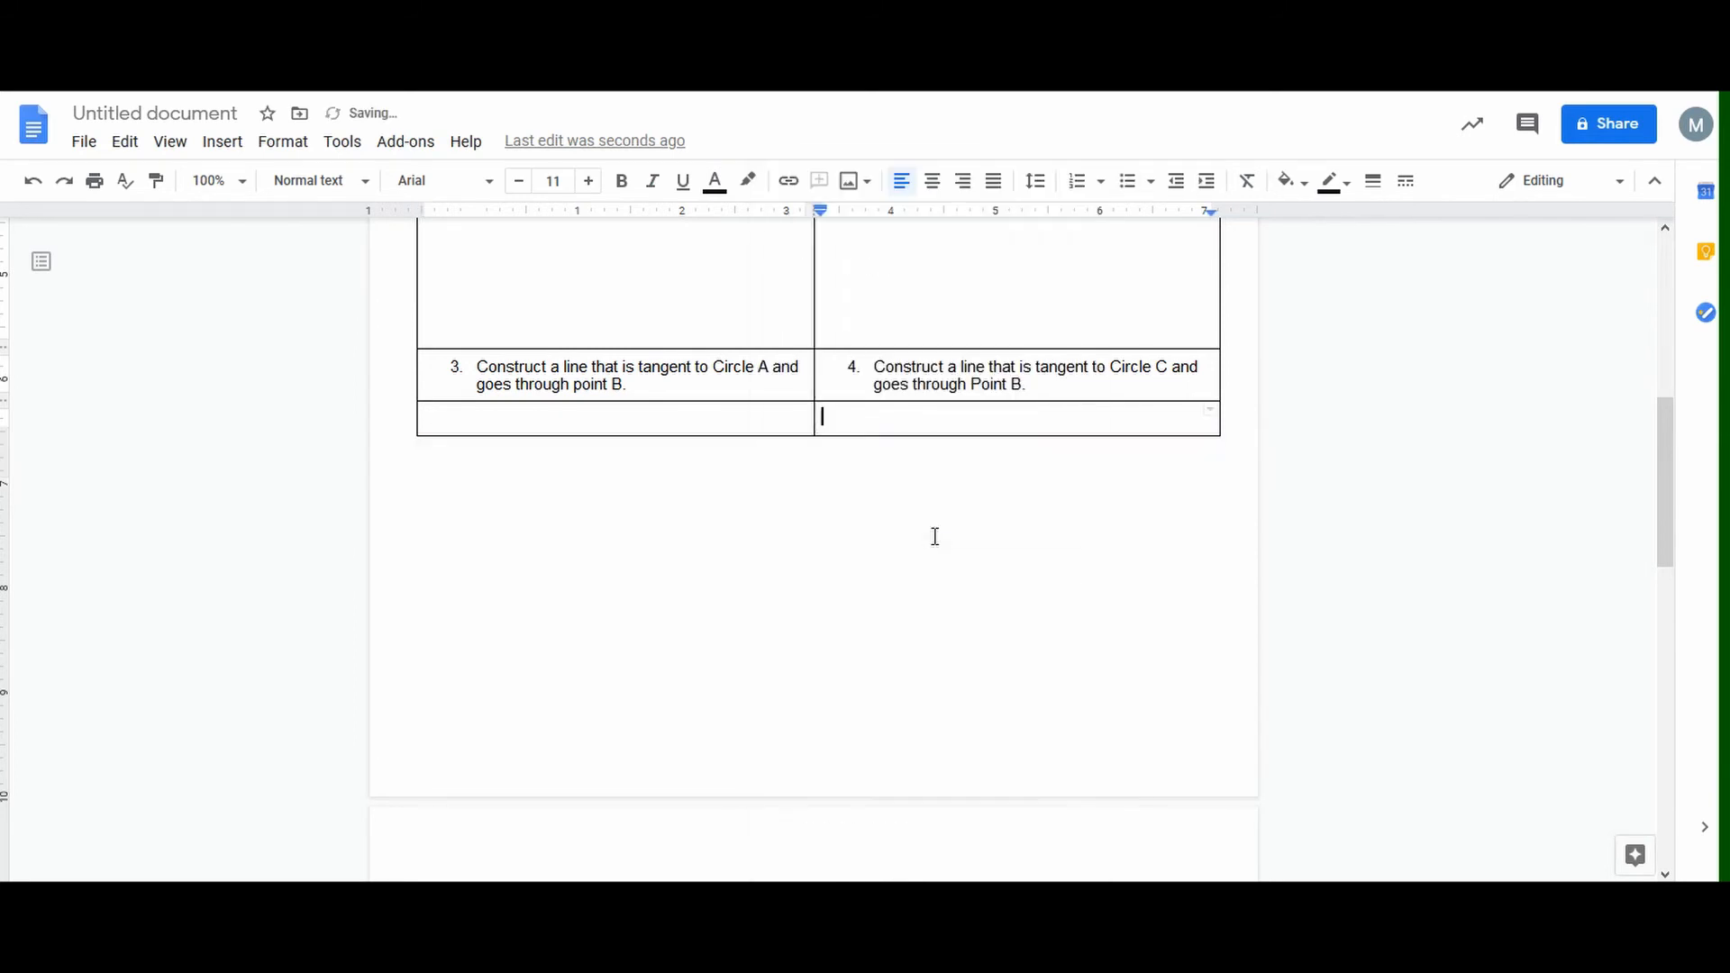
left_click_drag(884, 436, 908, 748)
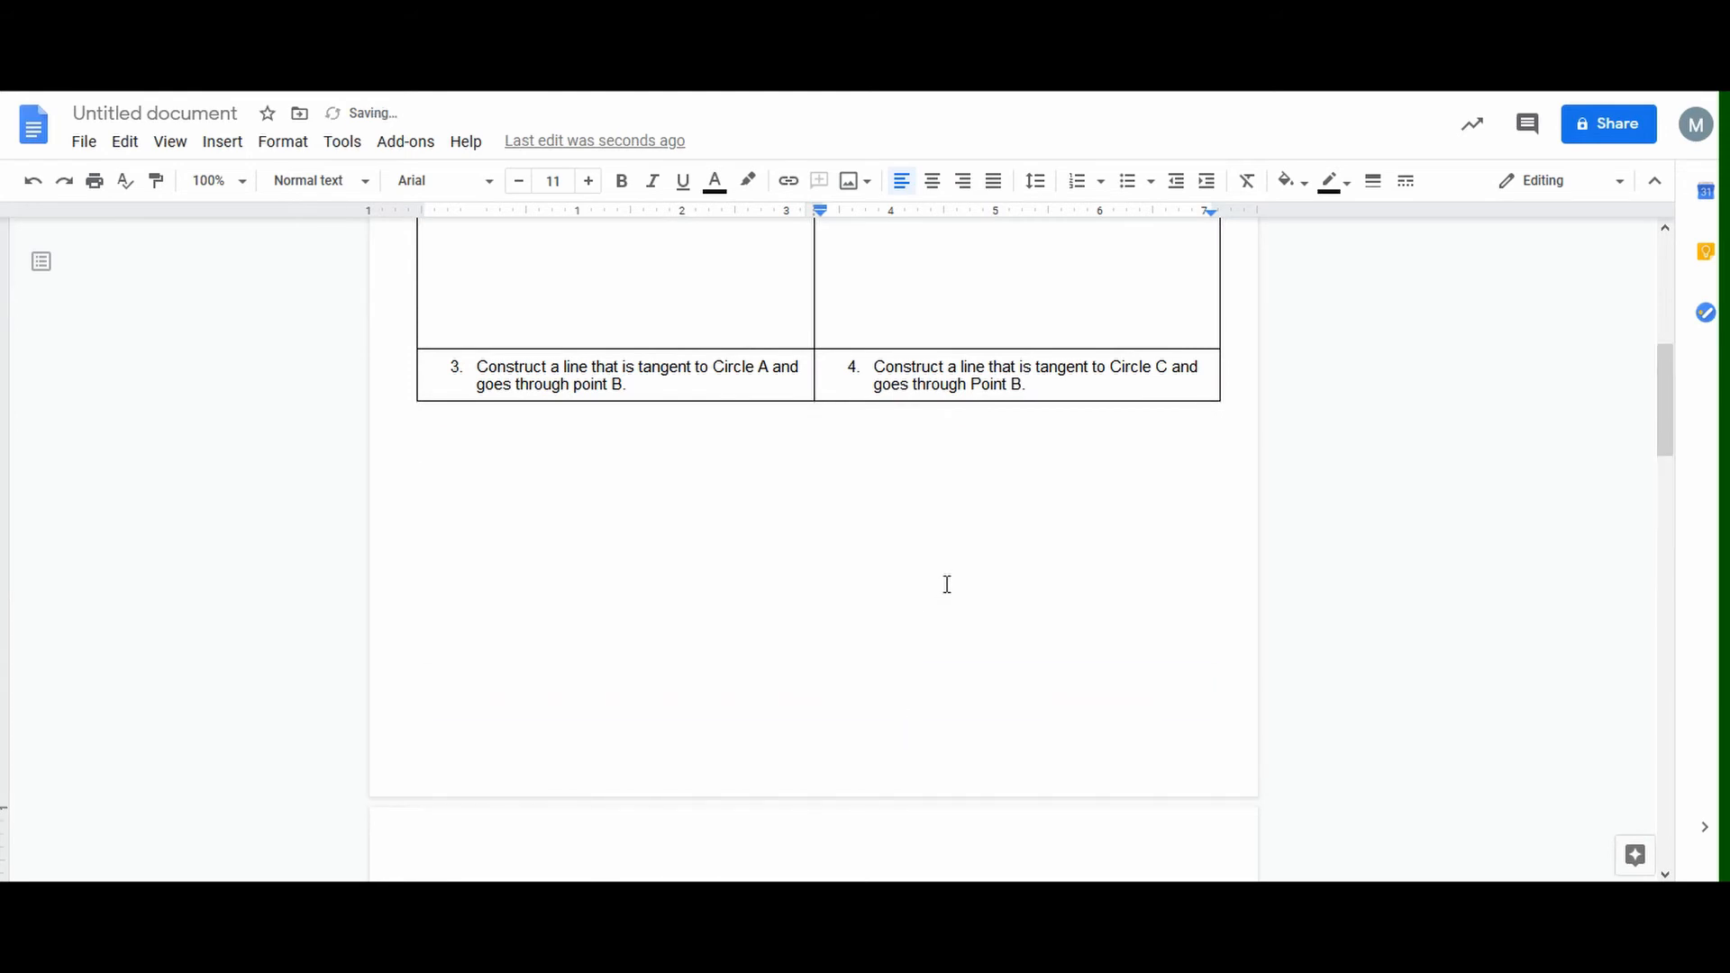
Remove the blank line between the Name/Date/Hour header and the "Geometric Construction #2" title
scroll(946, 584, "up", 5)
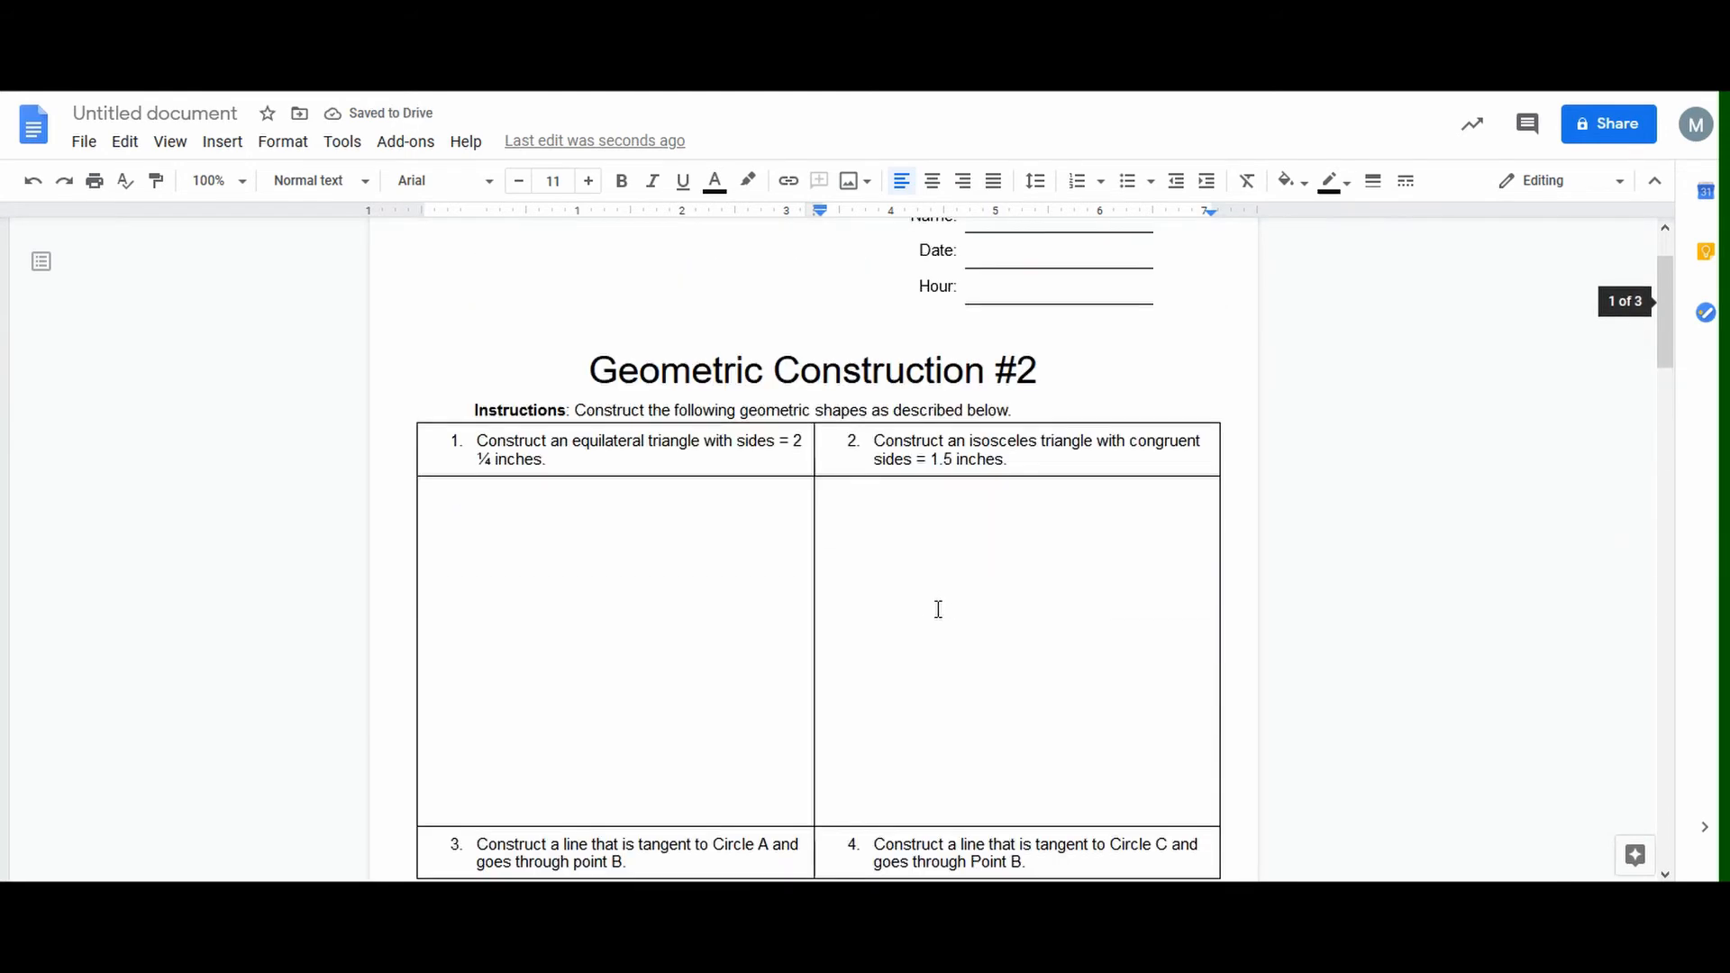
scroll(936, 611, "down", 1)
scroll(918, 576, "up", 3)
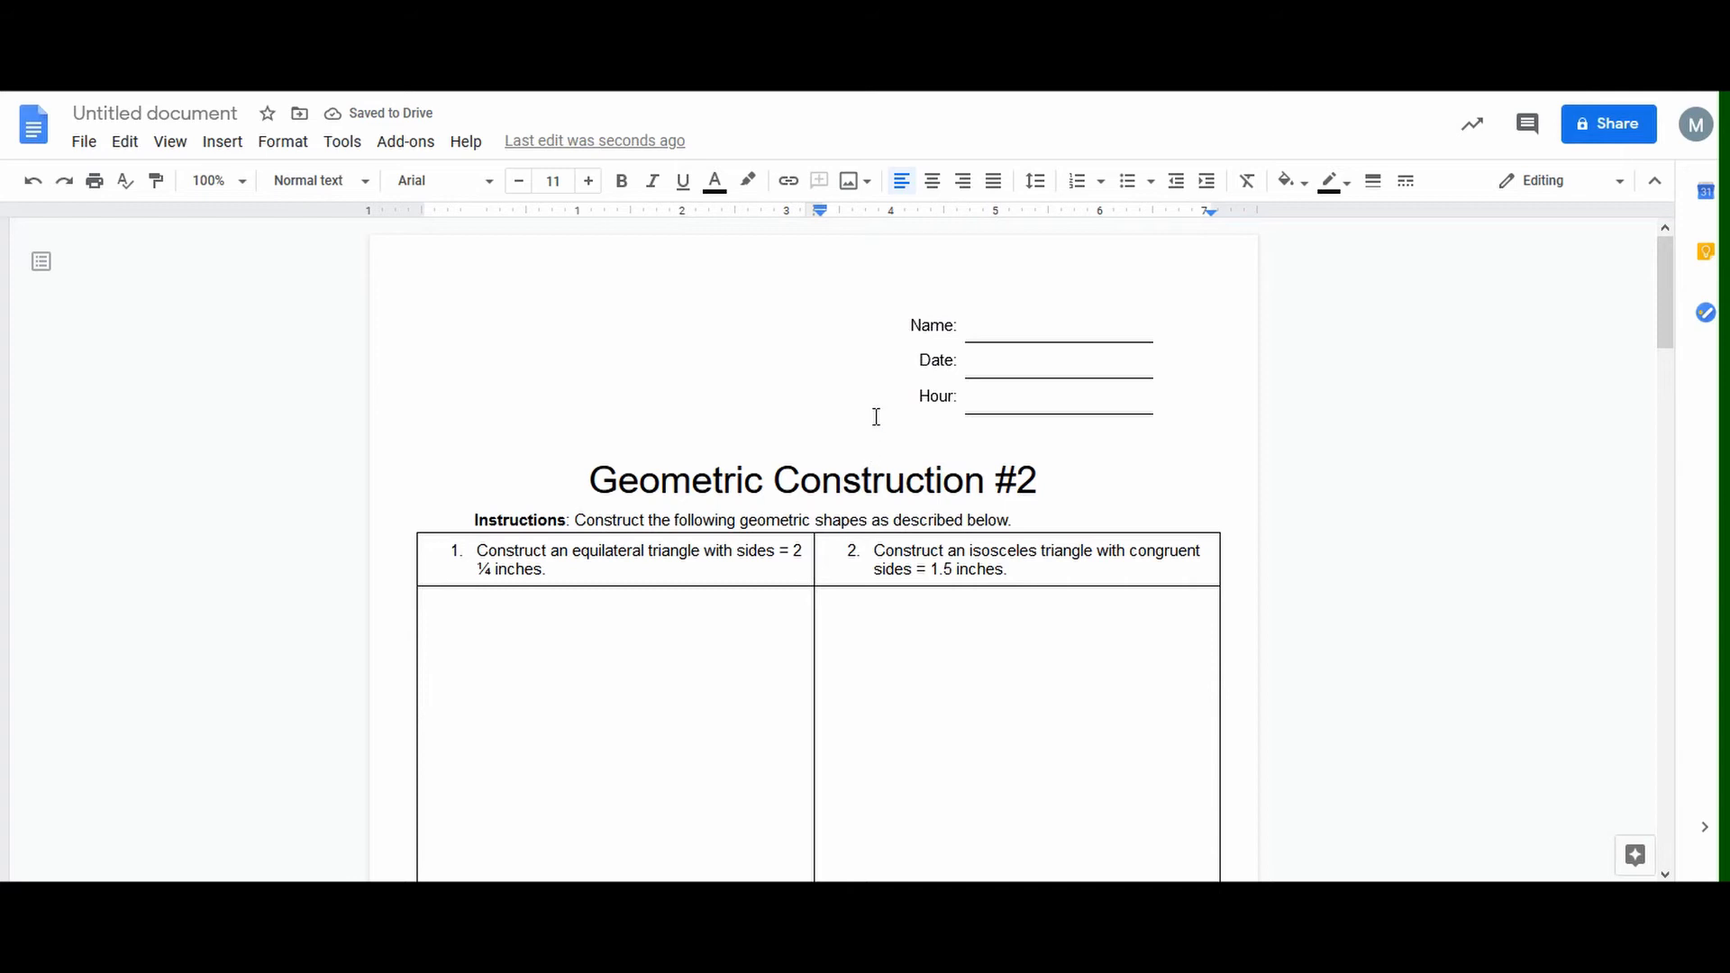
left_click(671, 460)
key("Delete")
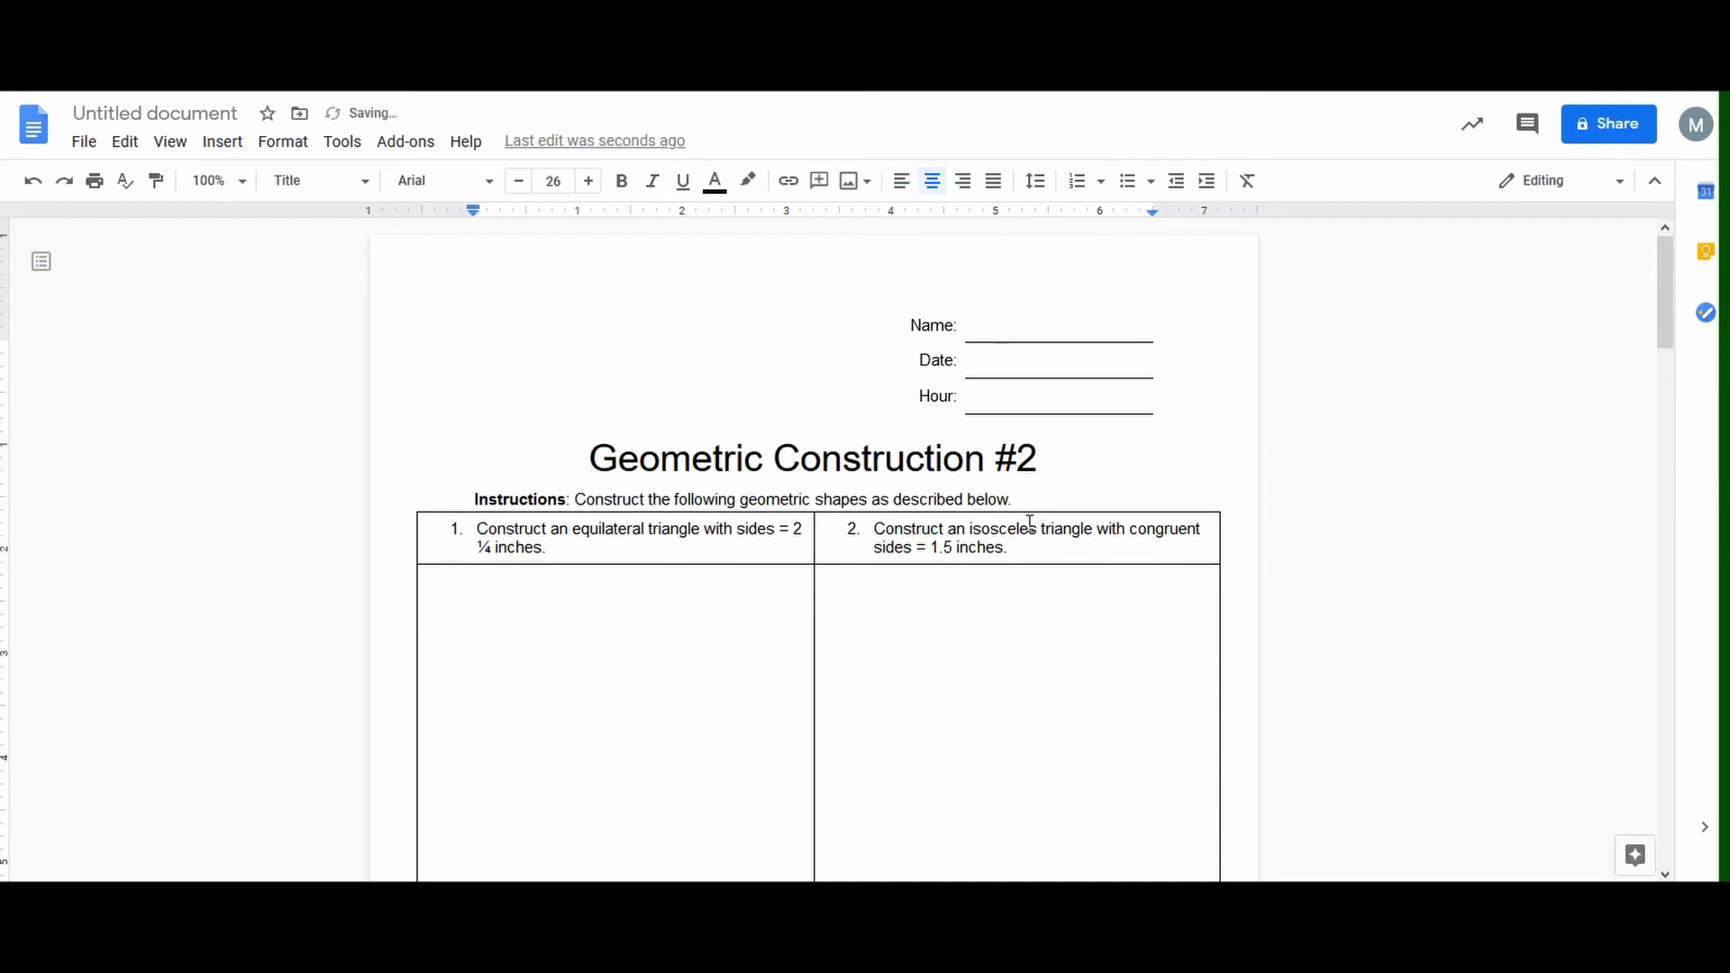
scroll(1030, 525, "down", 12)
scroll(1027, 532, "up", 12)
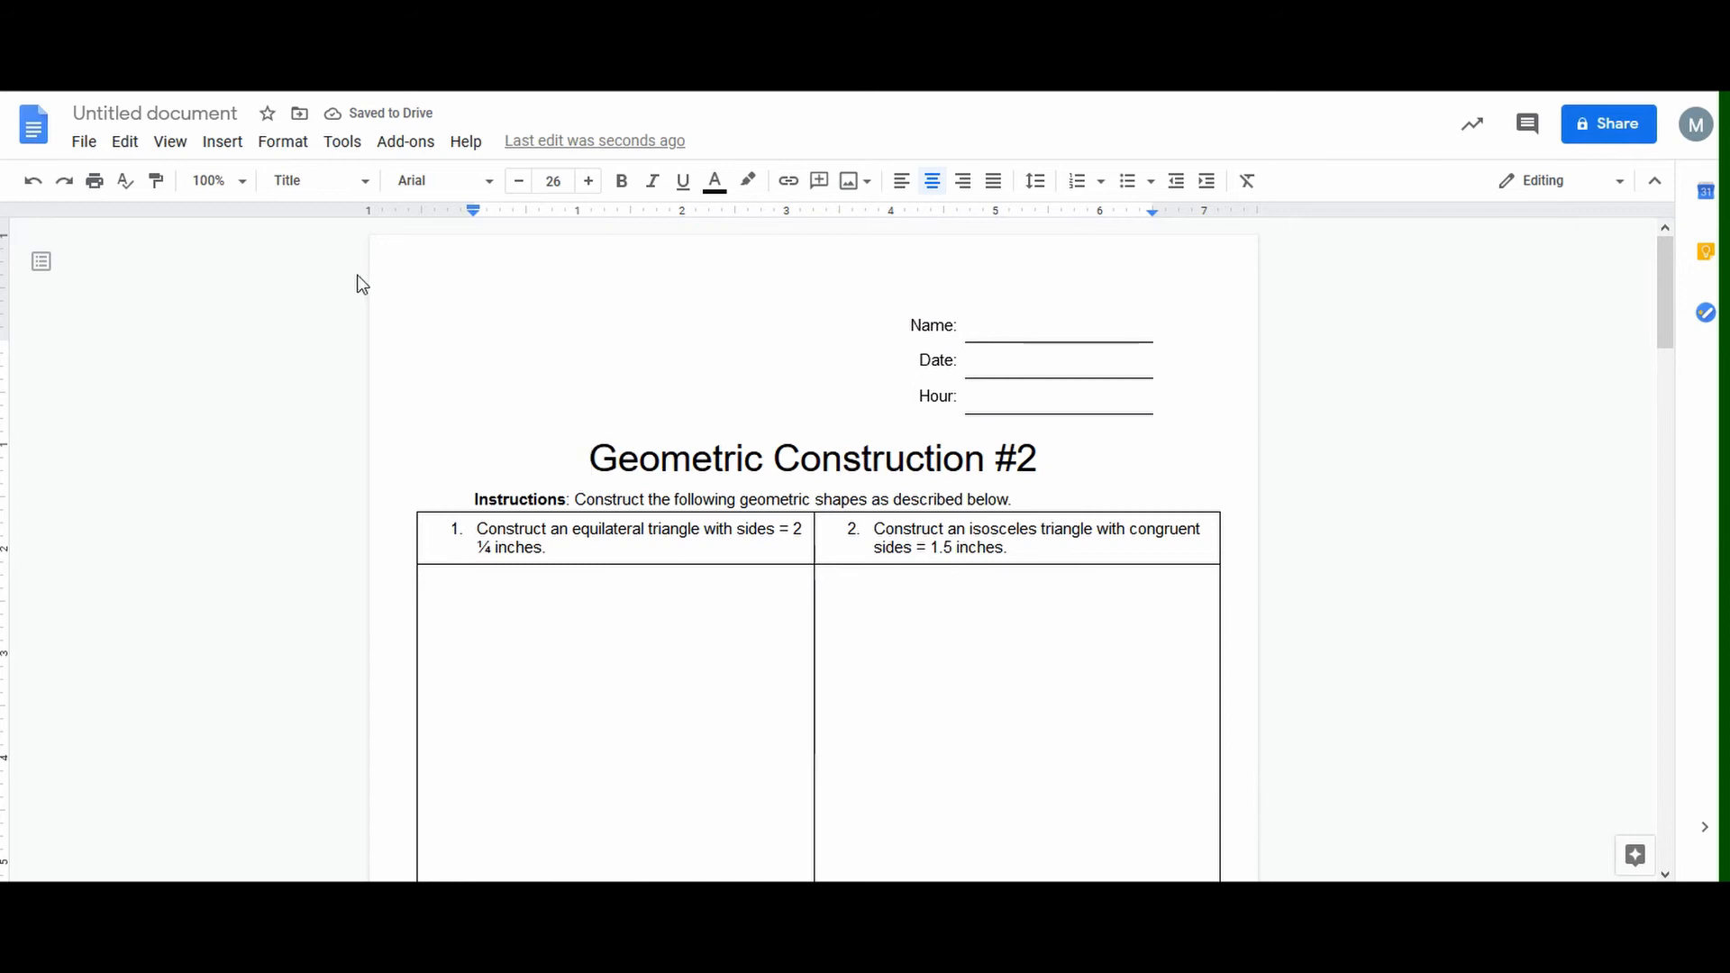
Set the problem table's alignment to Center in its table properties
scroll(928, 301, "down", 5)
scroll(847, 814, "up", 5)
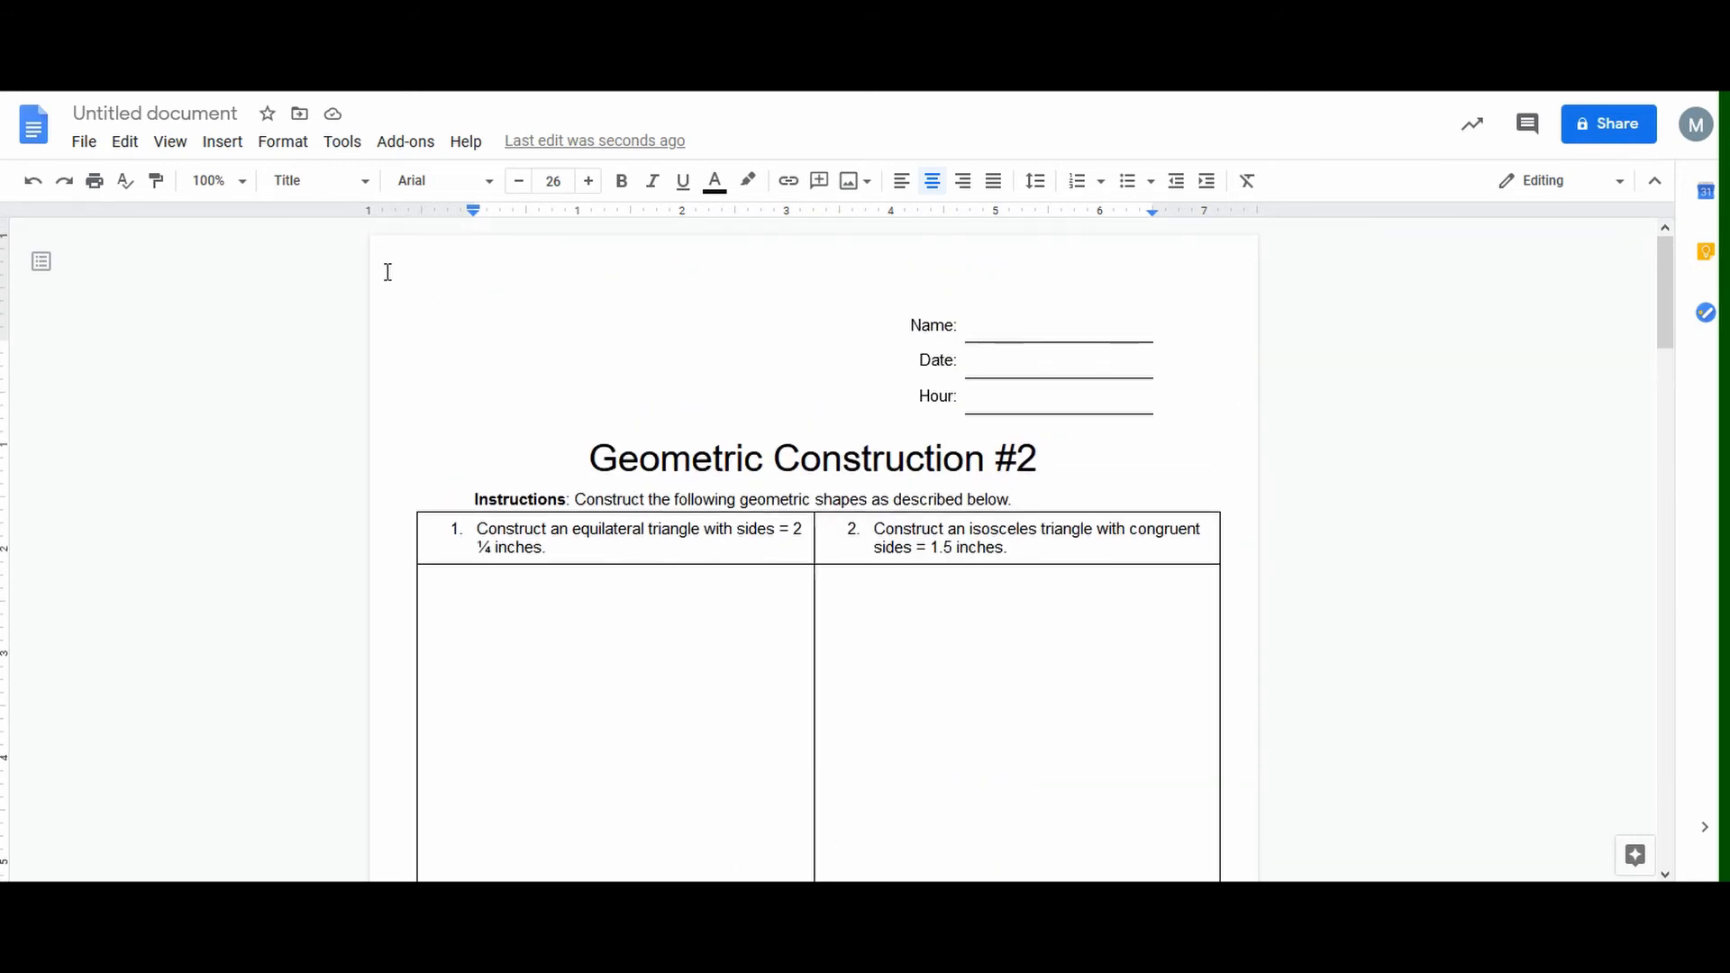
scroll(386, 271, "down", 1)
right_click(733, 450)
left_click(851, 869)
left_click(903, 586)
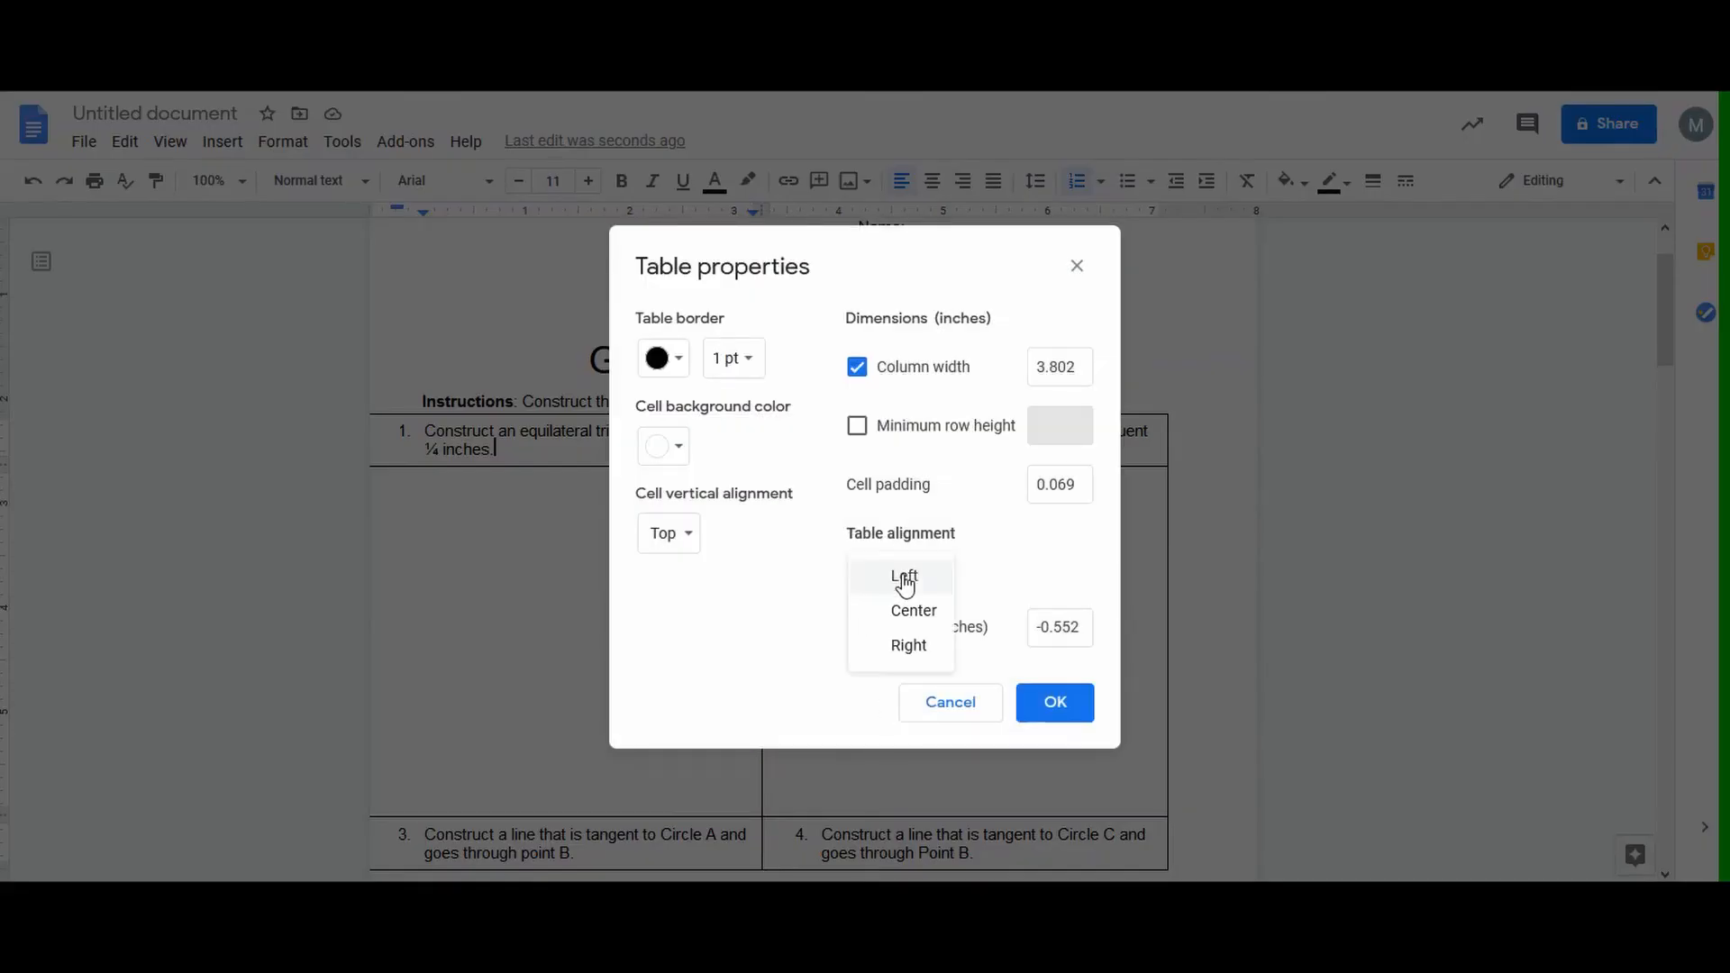
left_click(917, 612)
left_click(1056, 703)
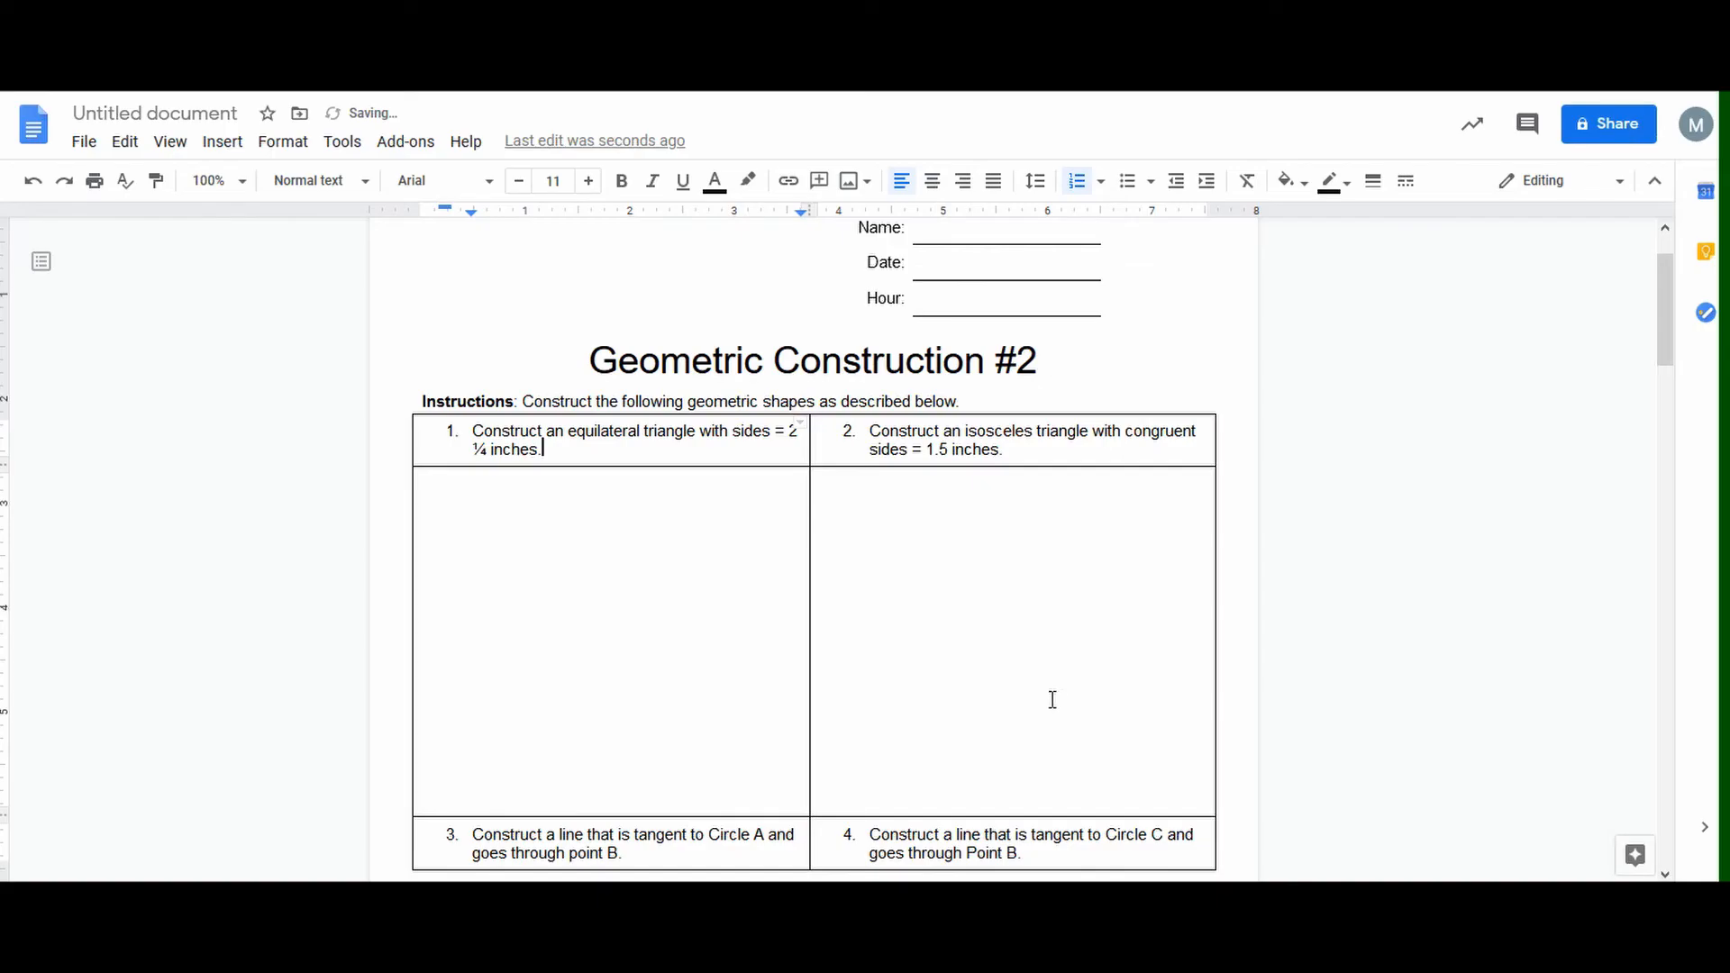
Reduce the height of the drawing row under items 1 and 2 to about 3 inches so the table fits on one page
scroll(1152, 625, "down", 10)
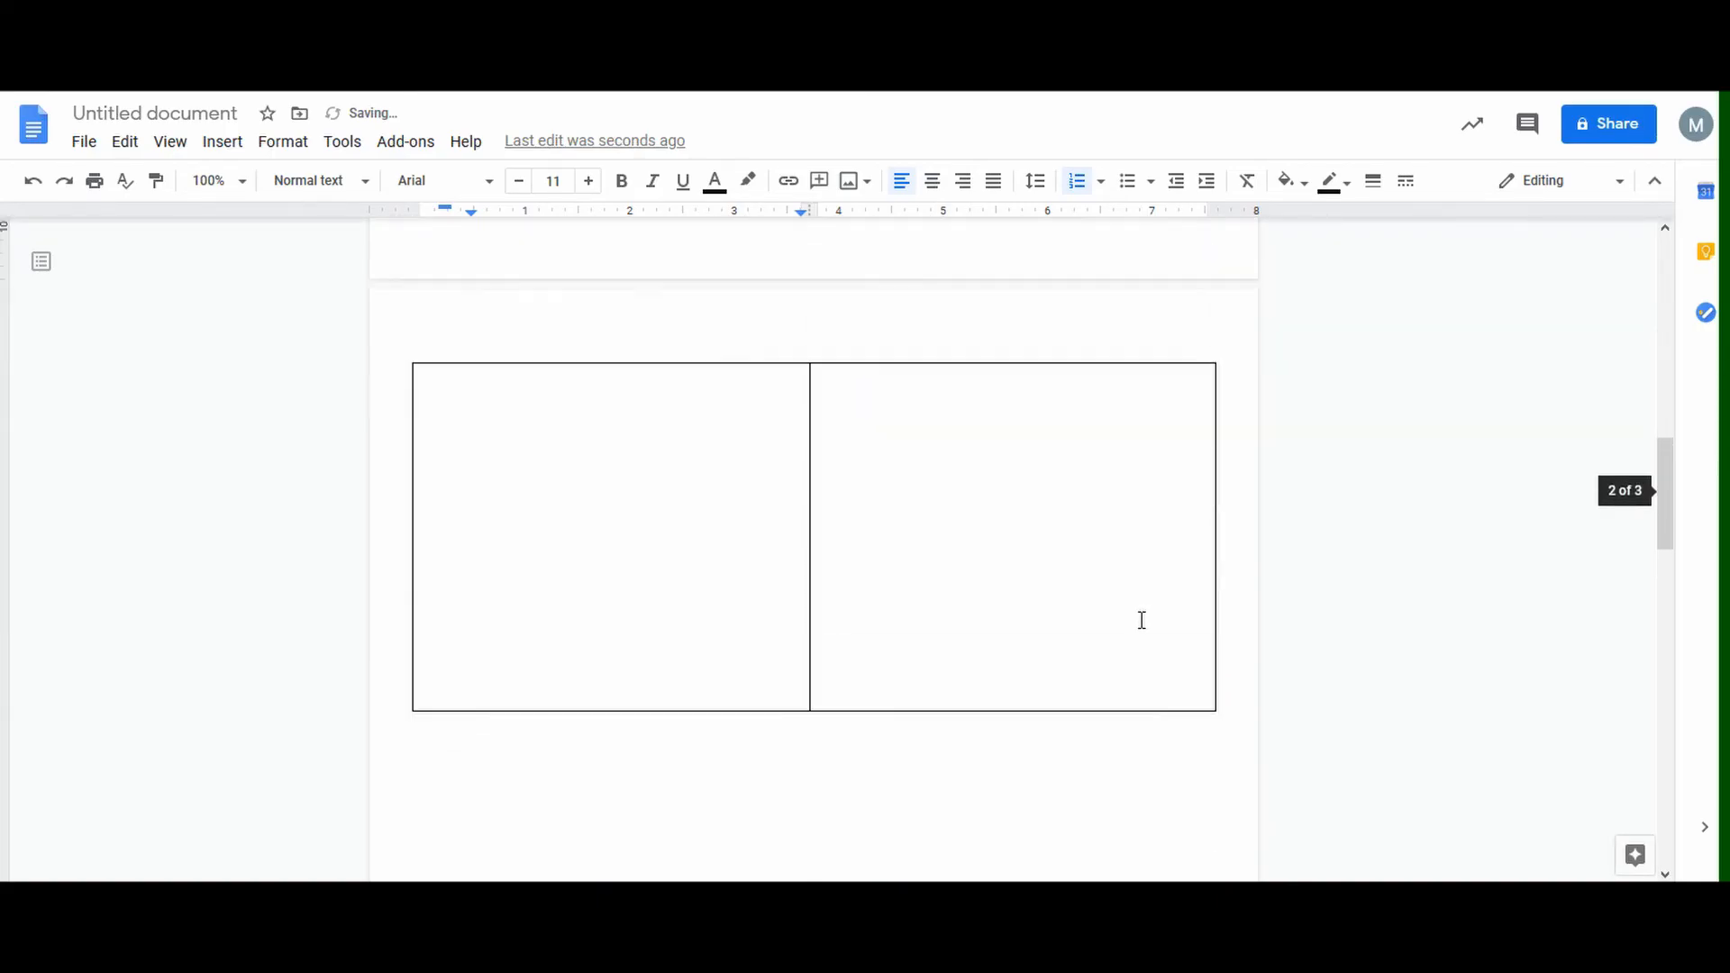
scroll(1140, 622, "up", 5)
scroll(1137, 624, "up", 7)
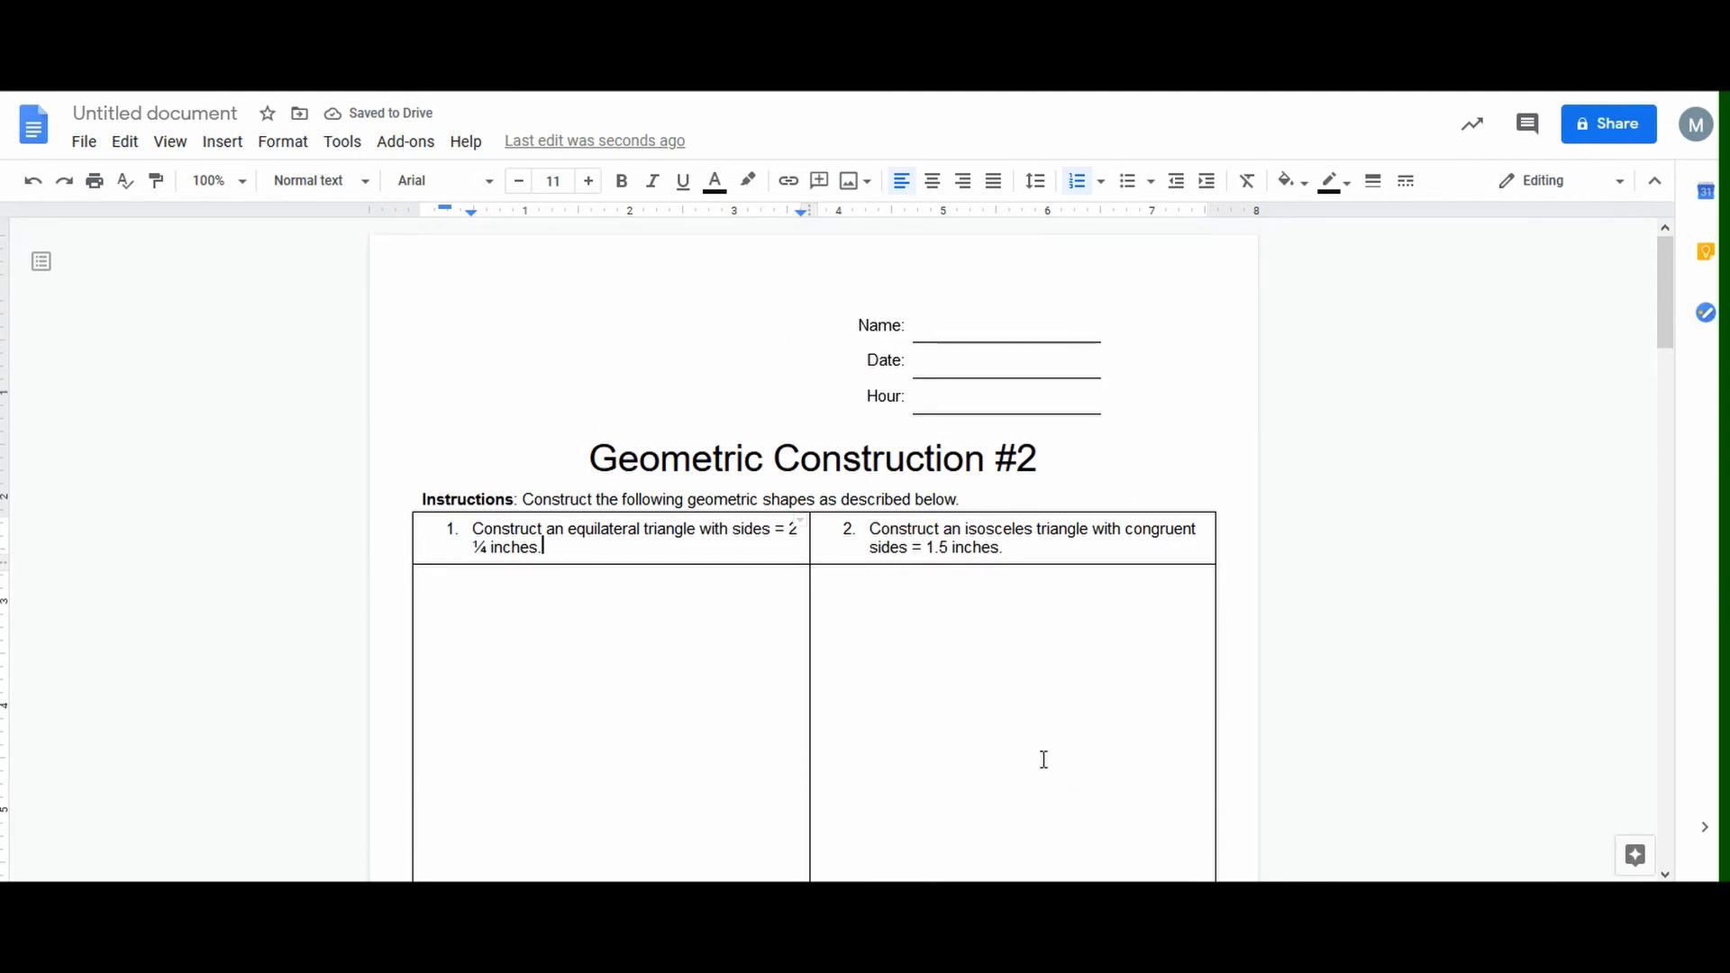
scroll(1042, 757, "down", 3)
left_click_drag(1057, 624, 1068, 585)
scroll(1057, 628, "down", 5)
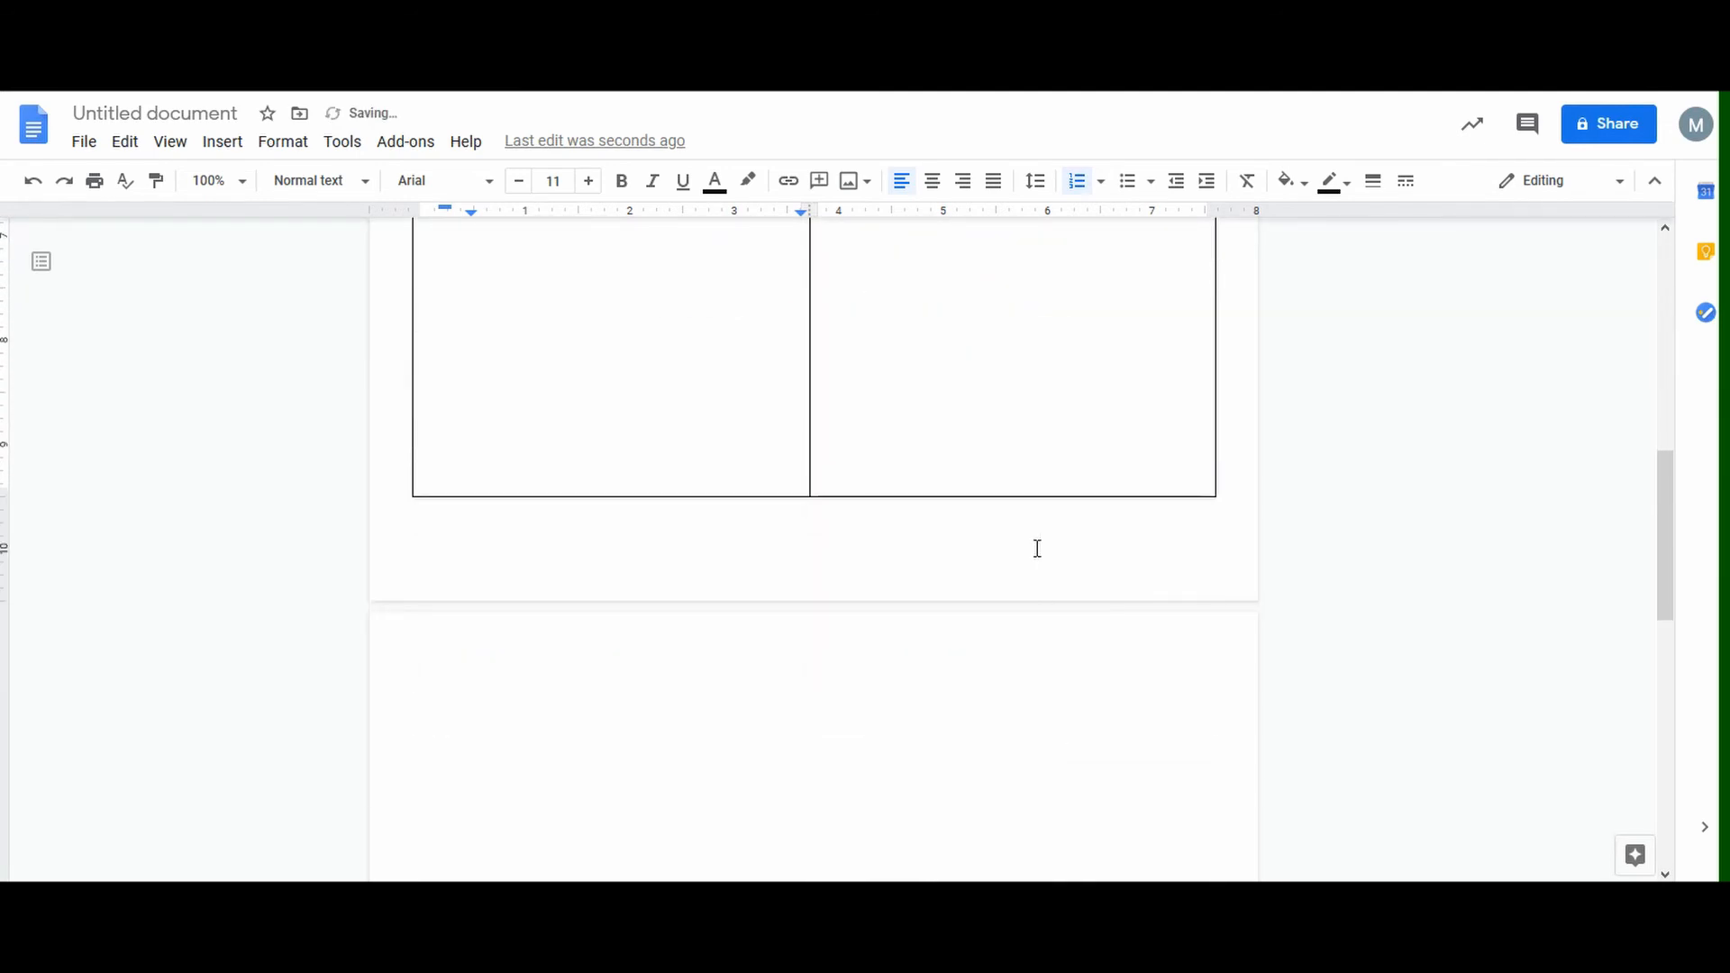
scroll(1045, 613, "up", 5)
Check the column width and minimum row height of the drawing row under items 1 and 2 in the table properties
left_click(697, 493)
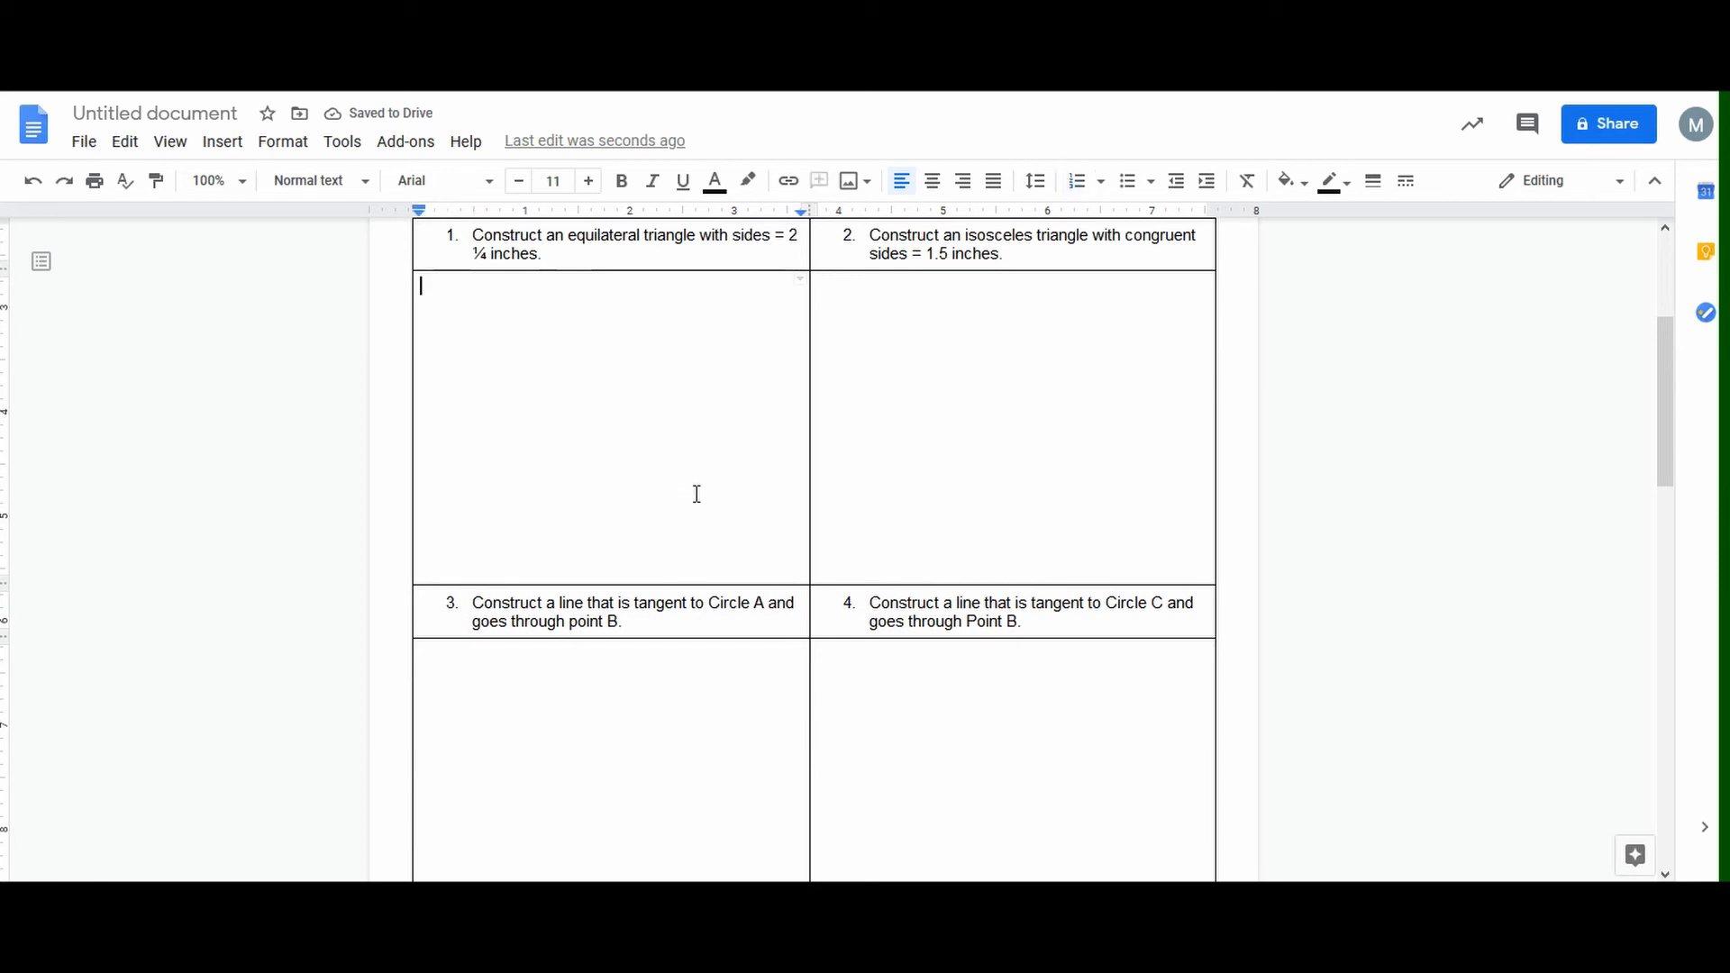
right_click(692, 496)
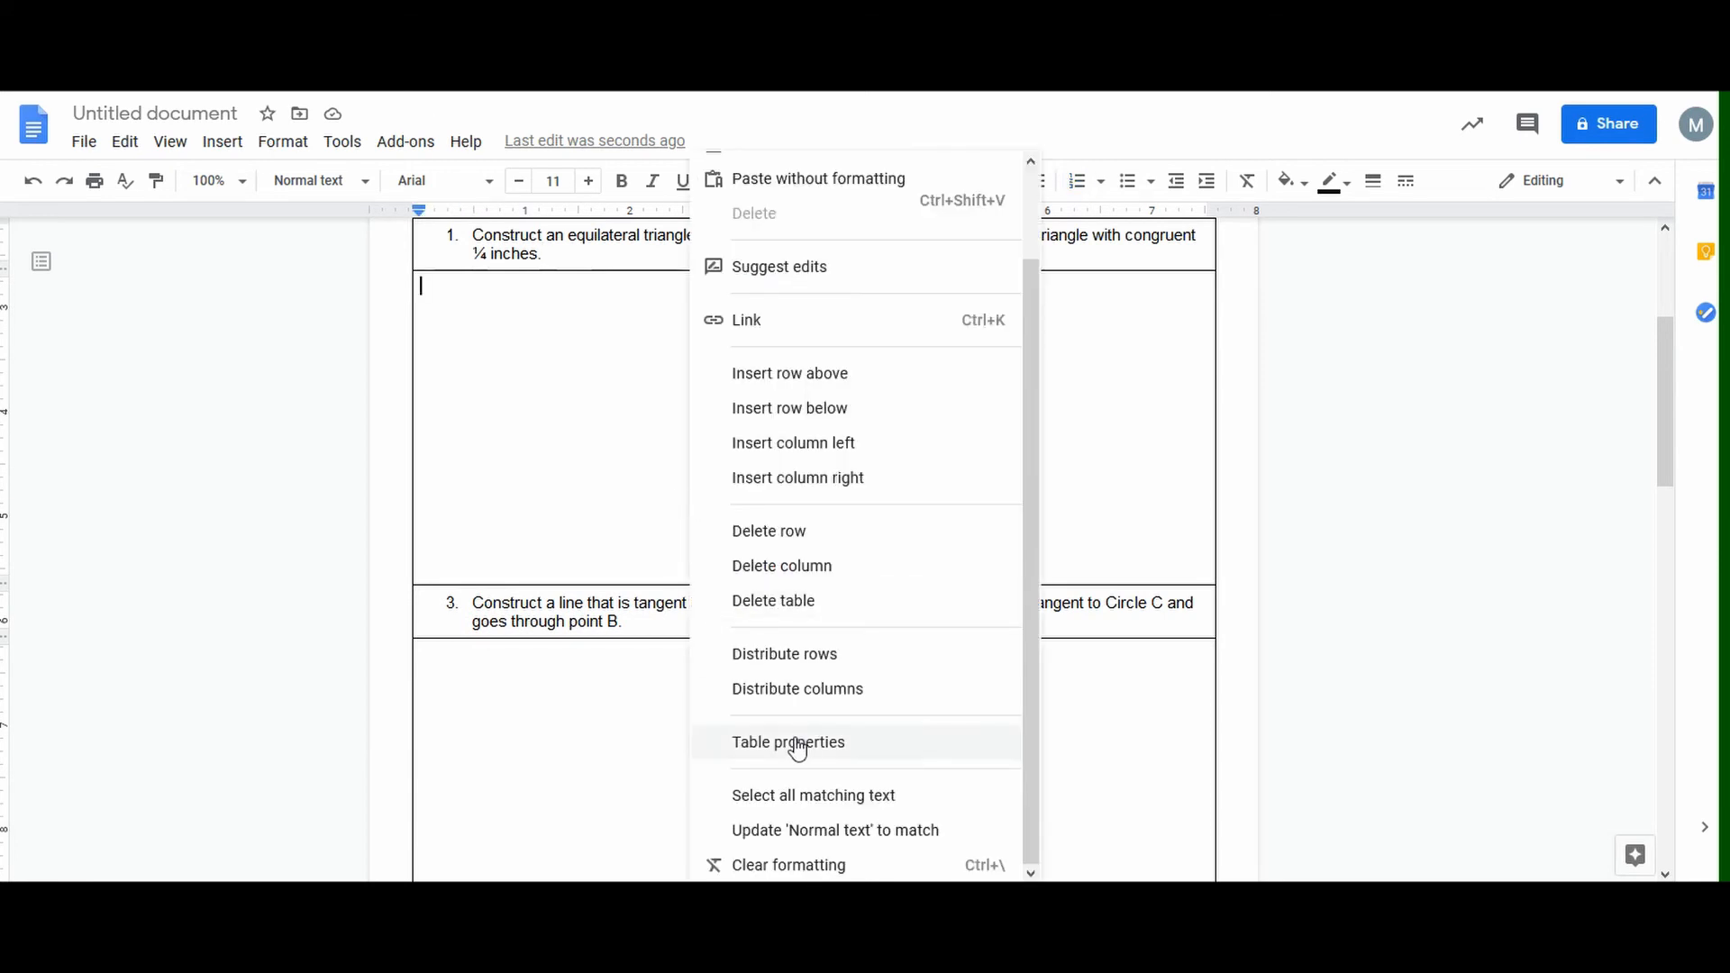
left_click(500, 413)
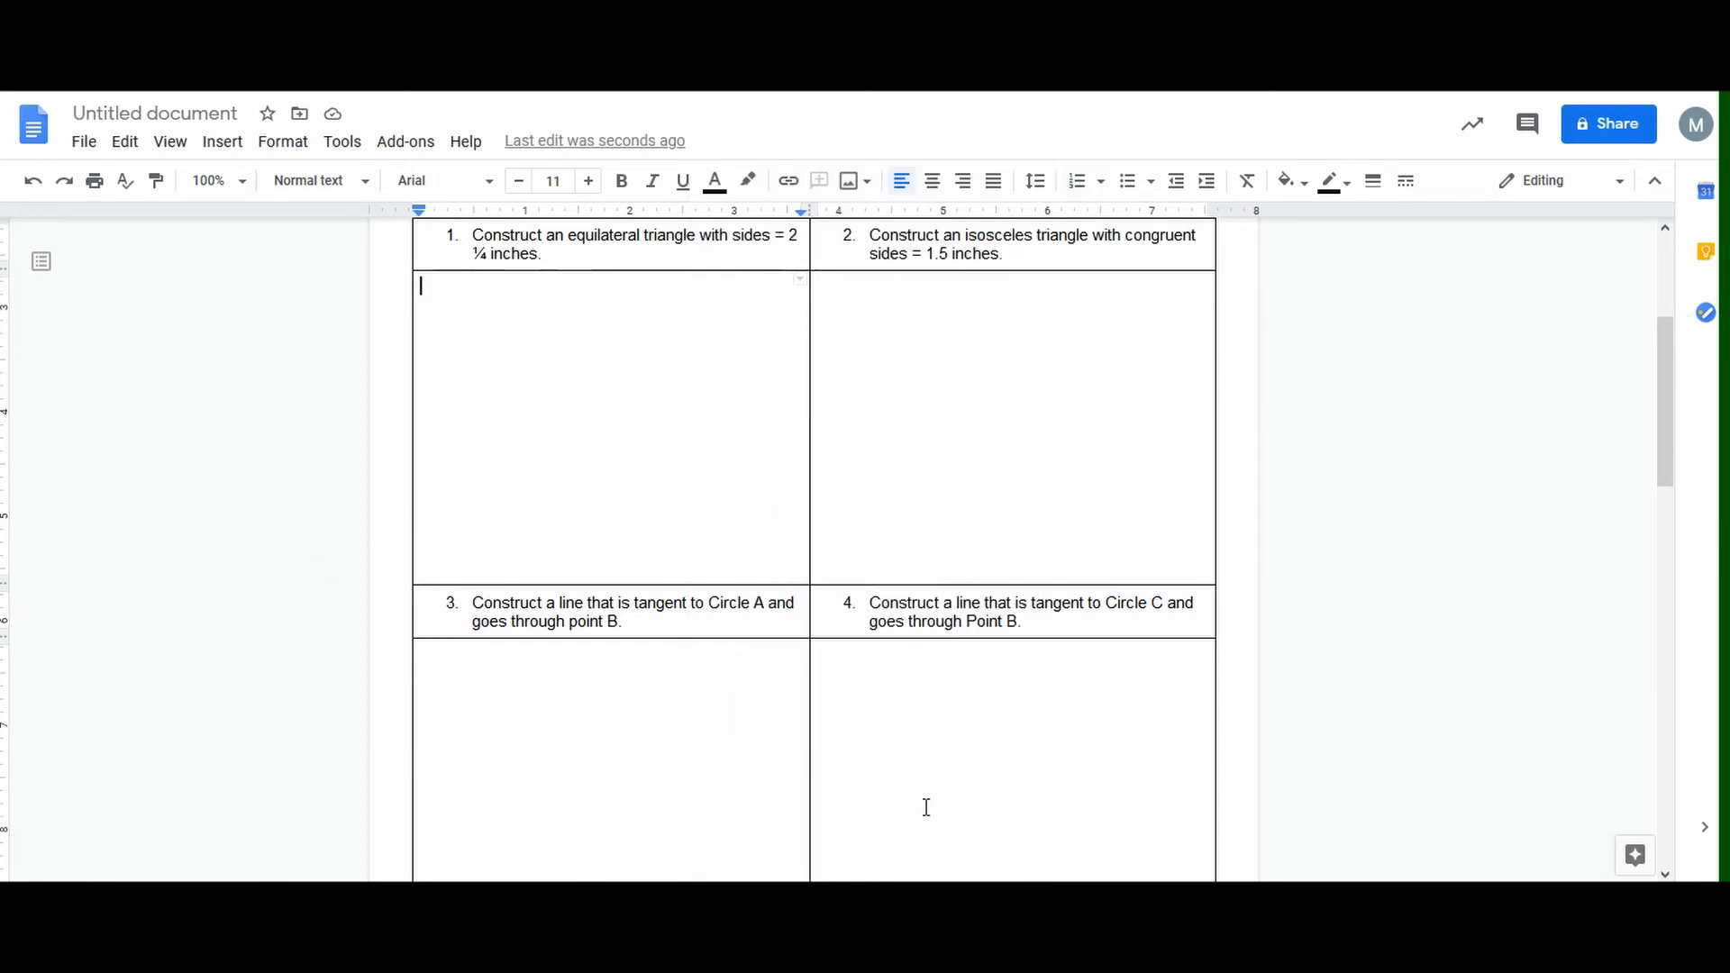
right_click(586, 407)
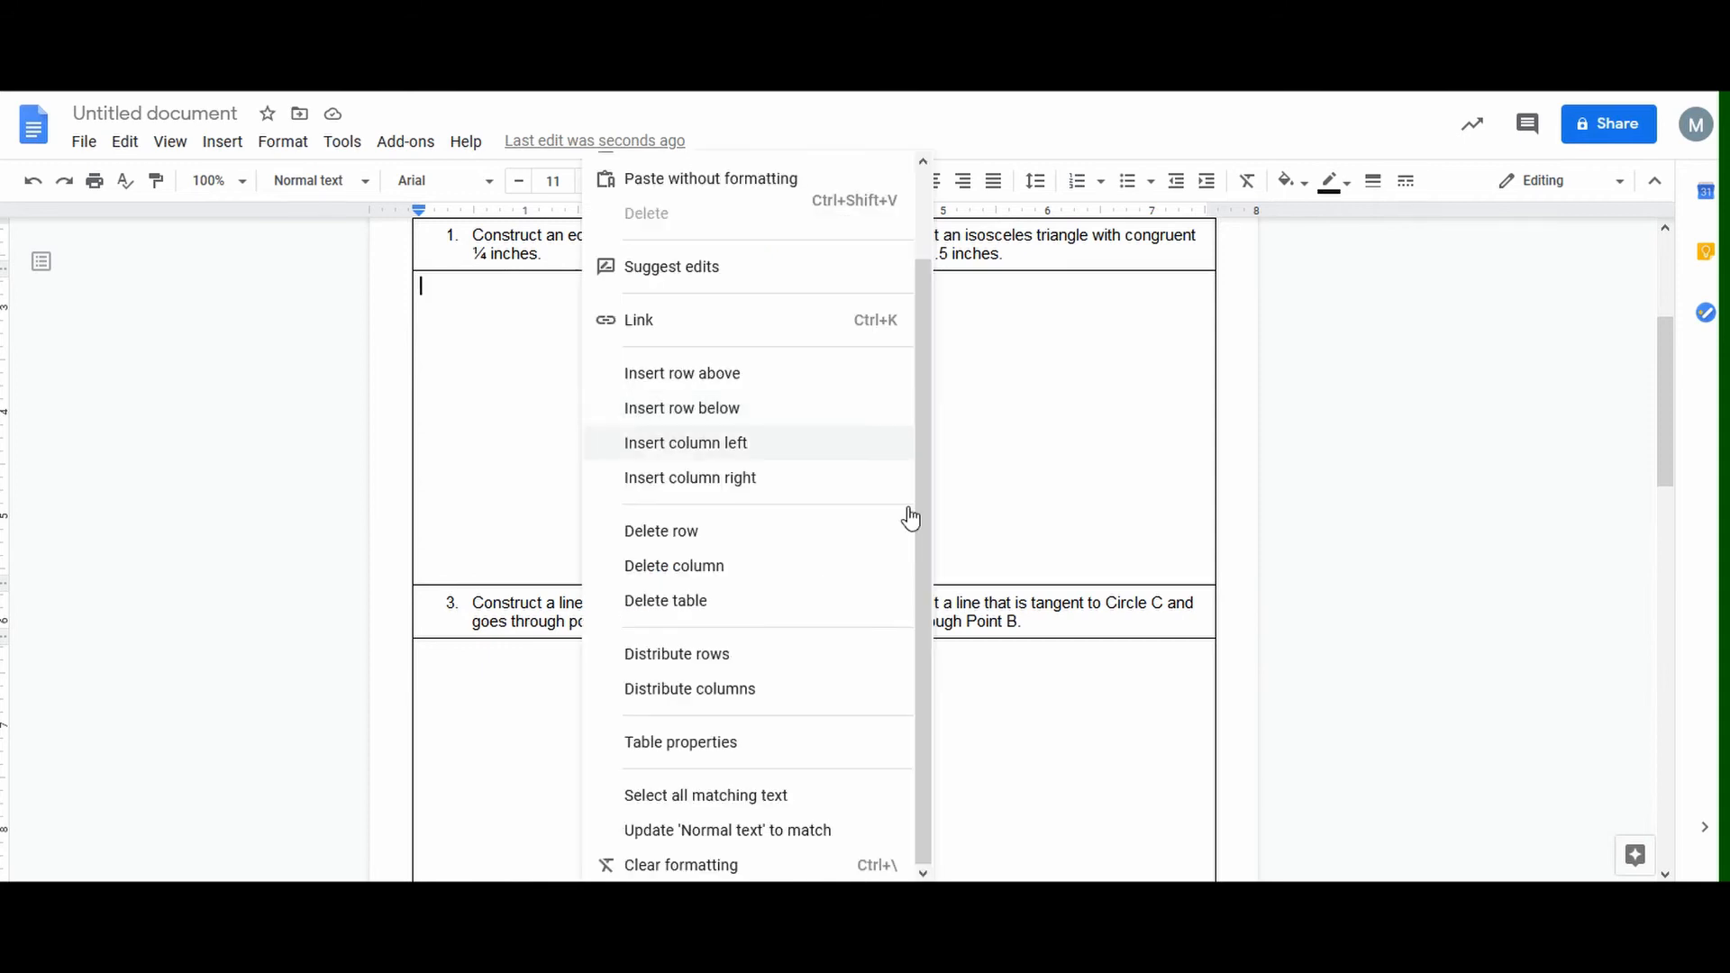
left_click(830, 742)
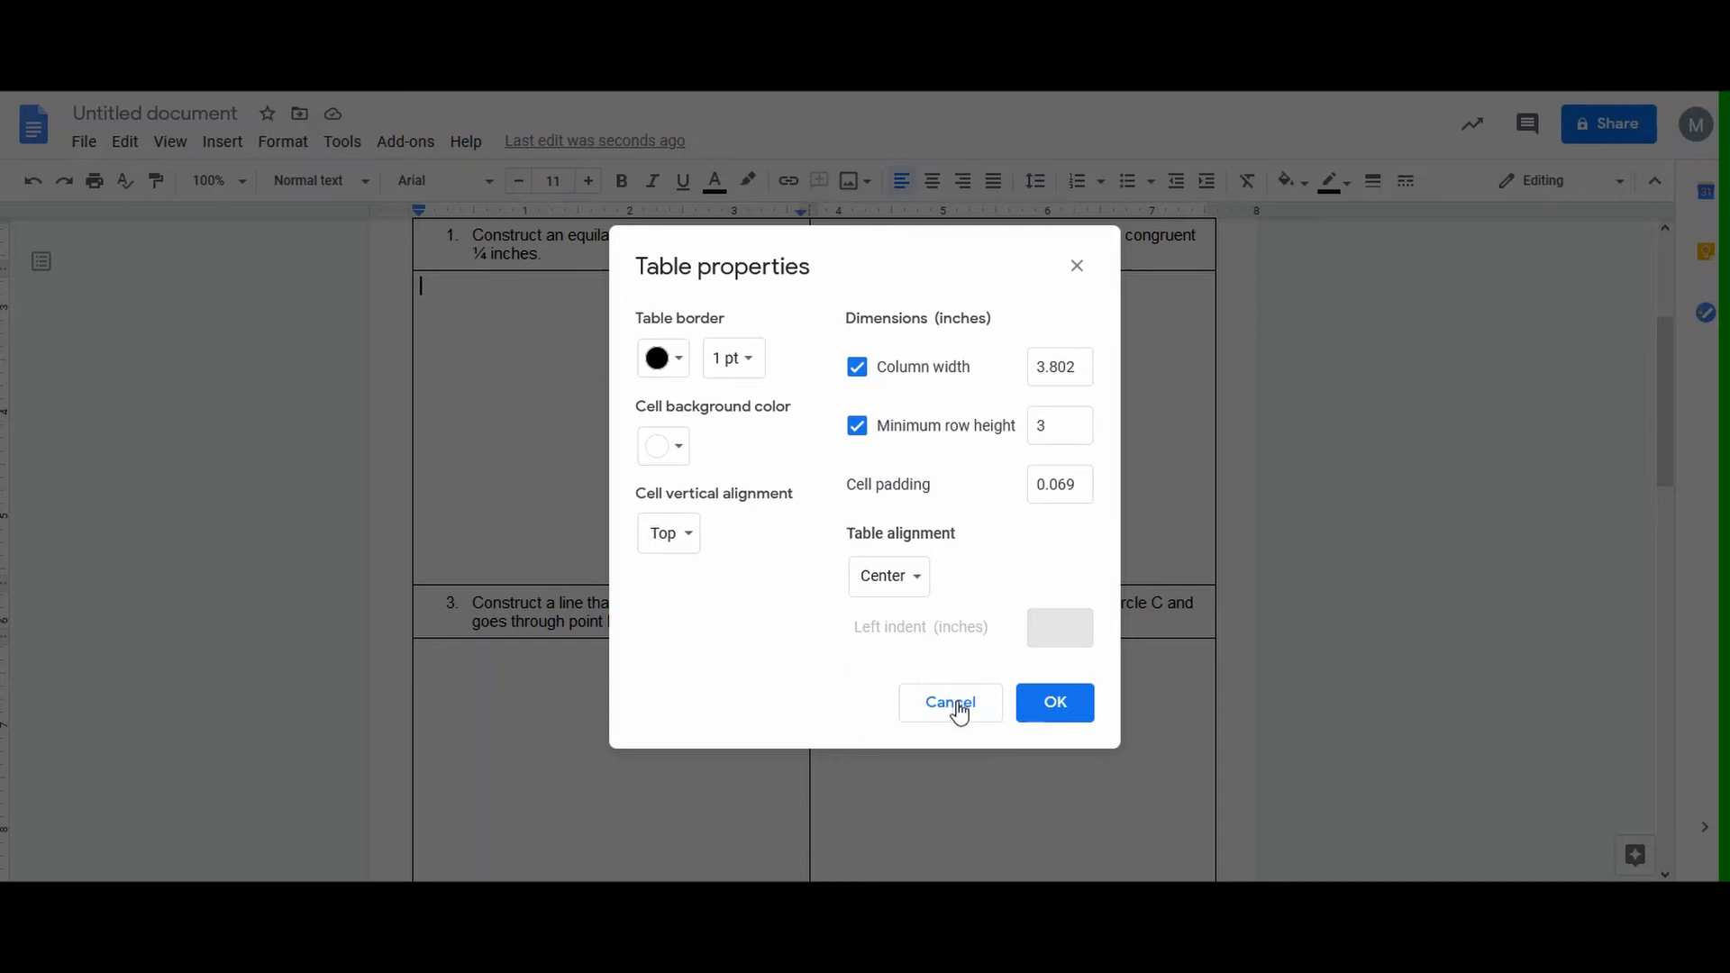
left_click(1054, 702)
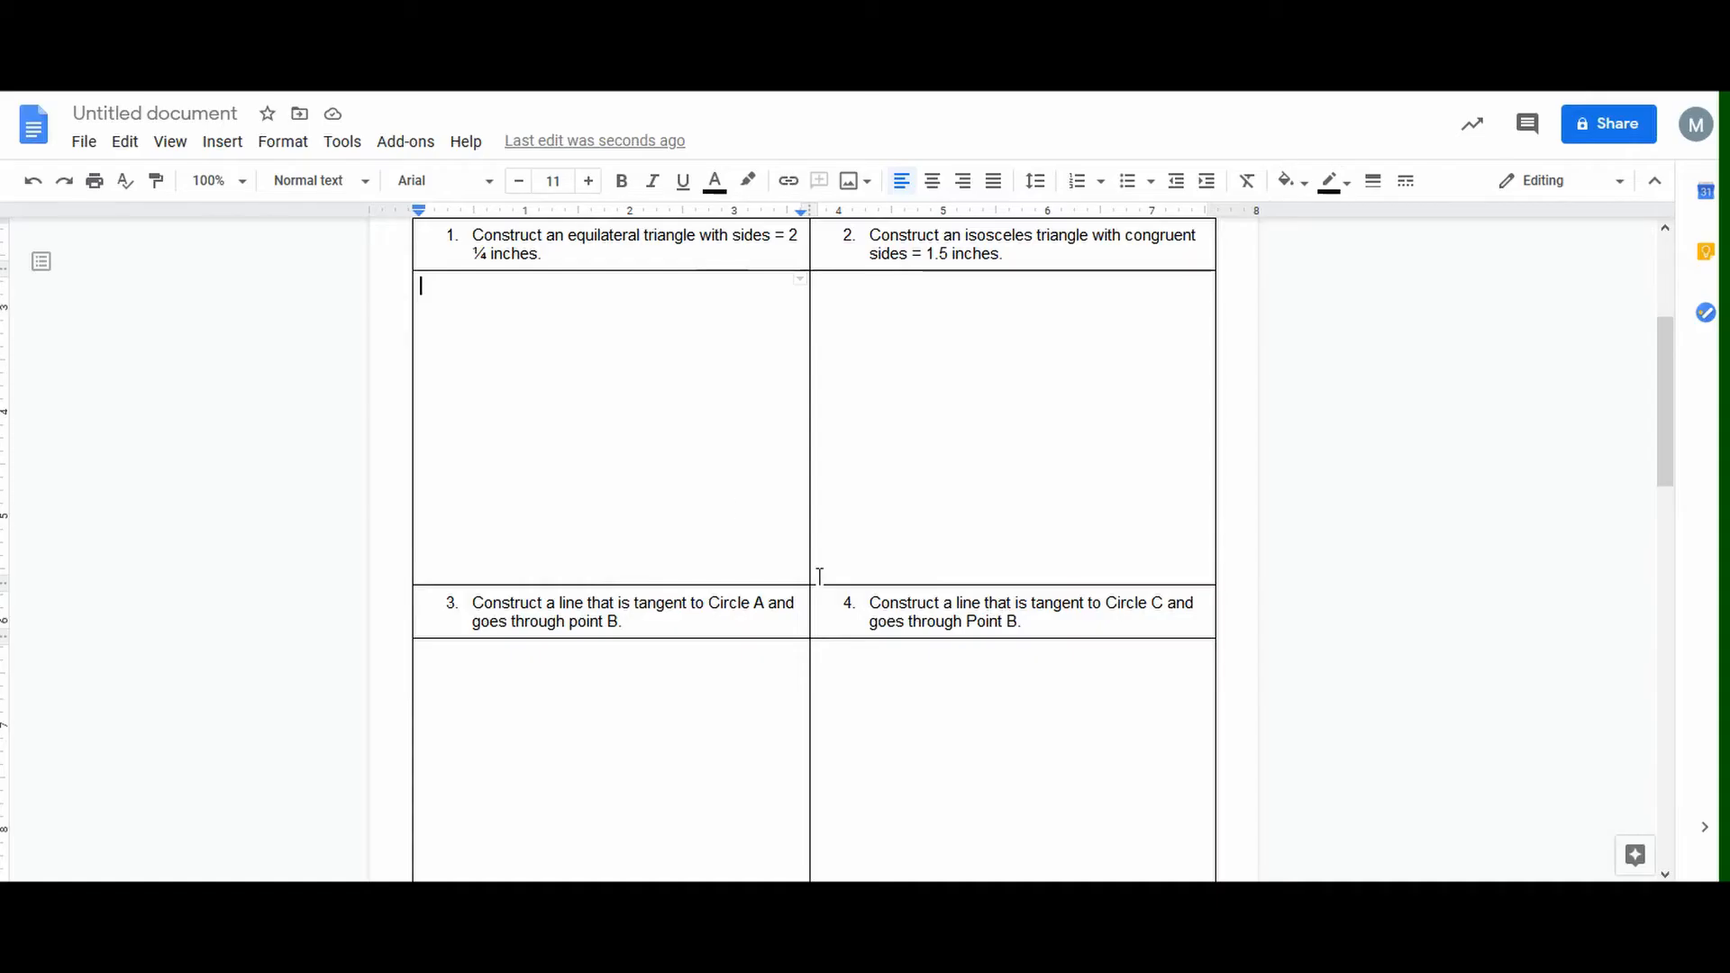
right_click(667, 436)
left_click(581, 456)
Increase the height of the drawing row under items 3 and 4 to about 3.4 inches, keeping the table on one page
scroll(772, 509, "down", 3)
scroll(874, 815, "down", 4)
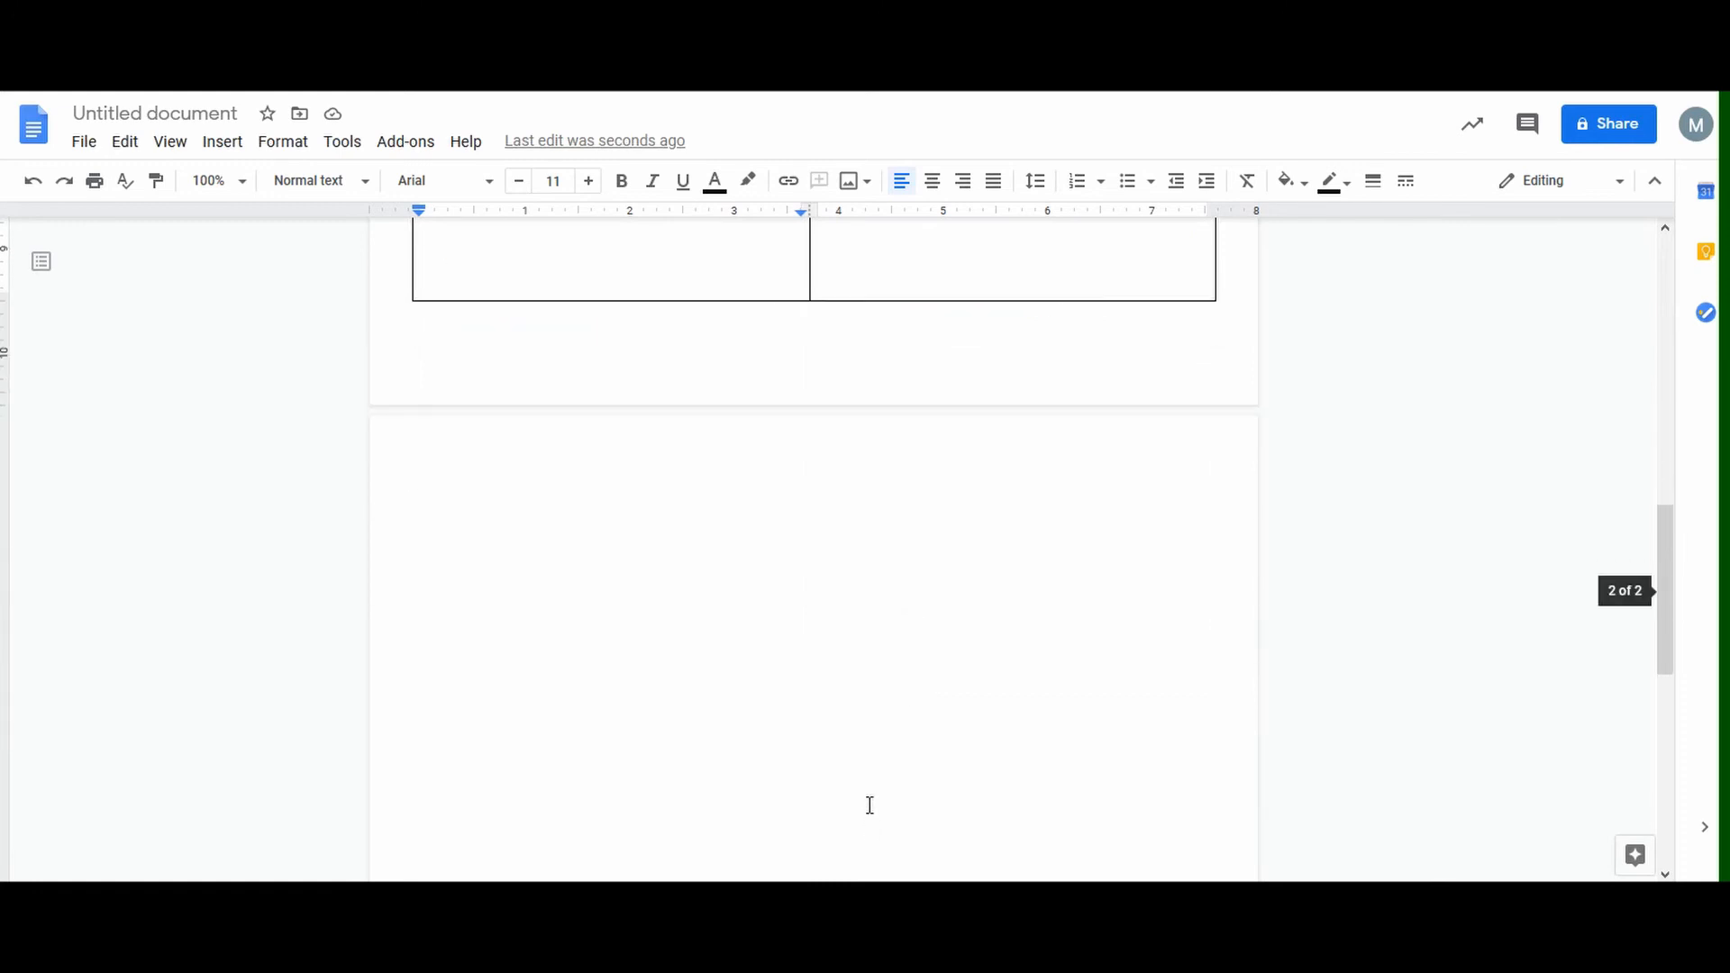
scroll(927, 423, "up", 4)
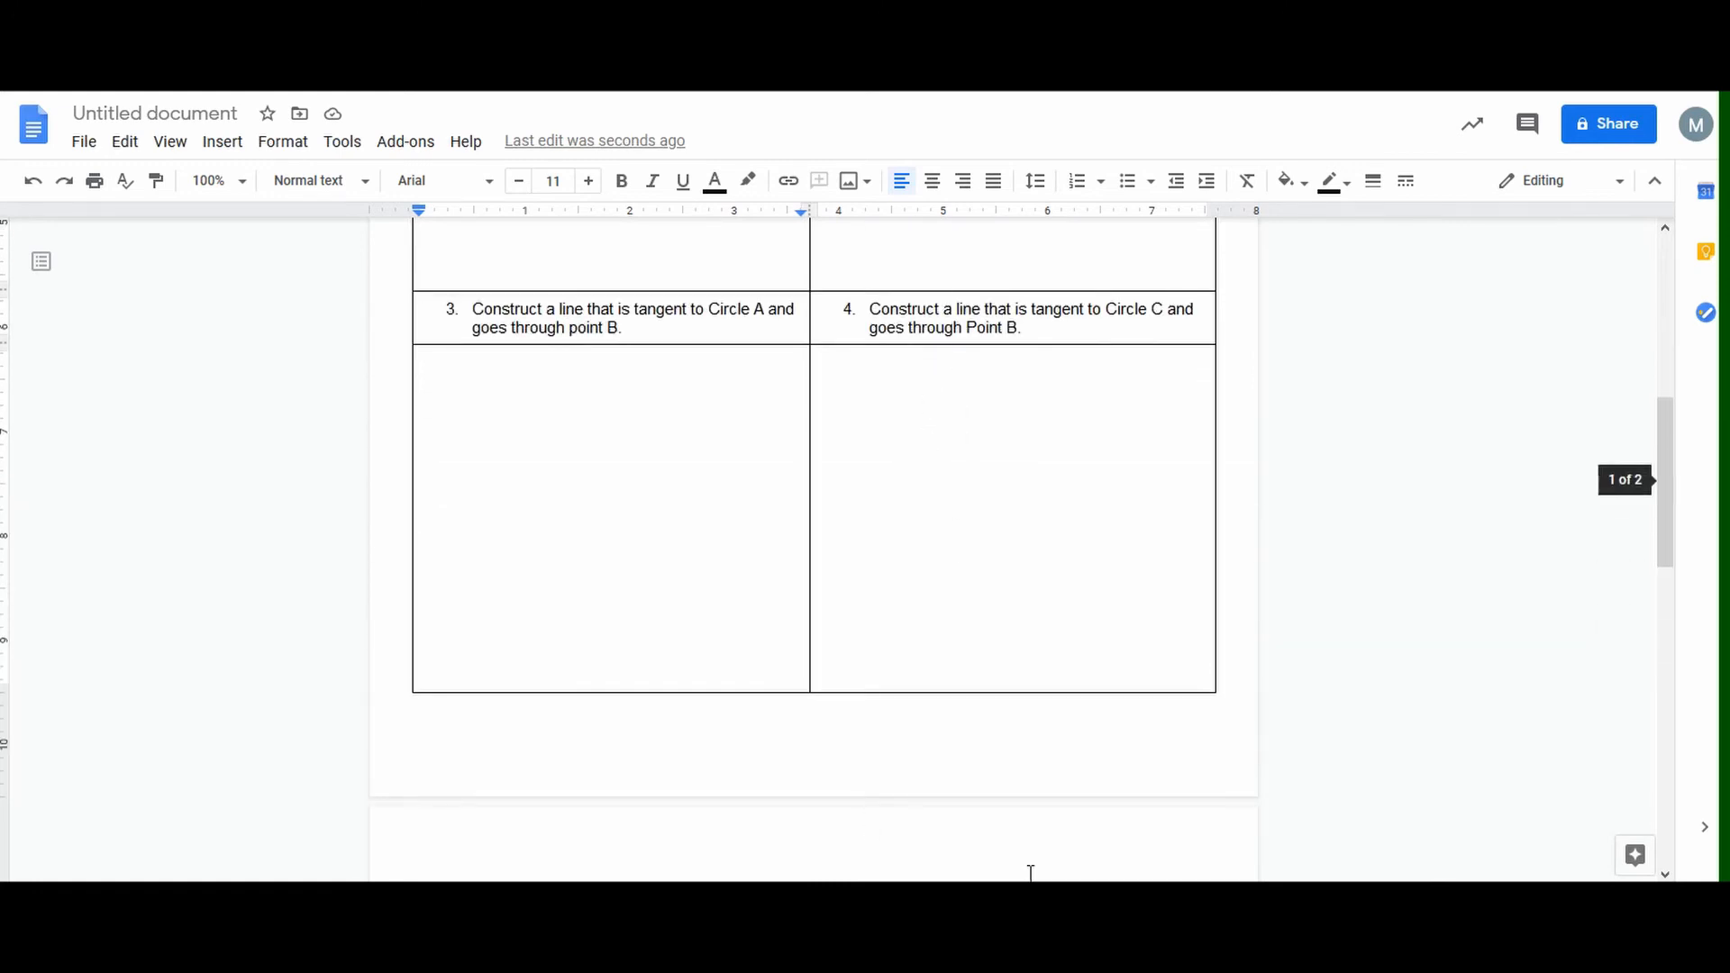
left_click(1032, 696)
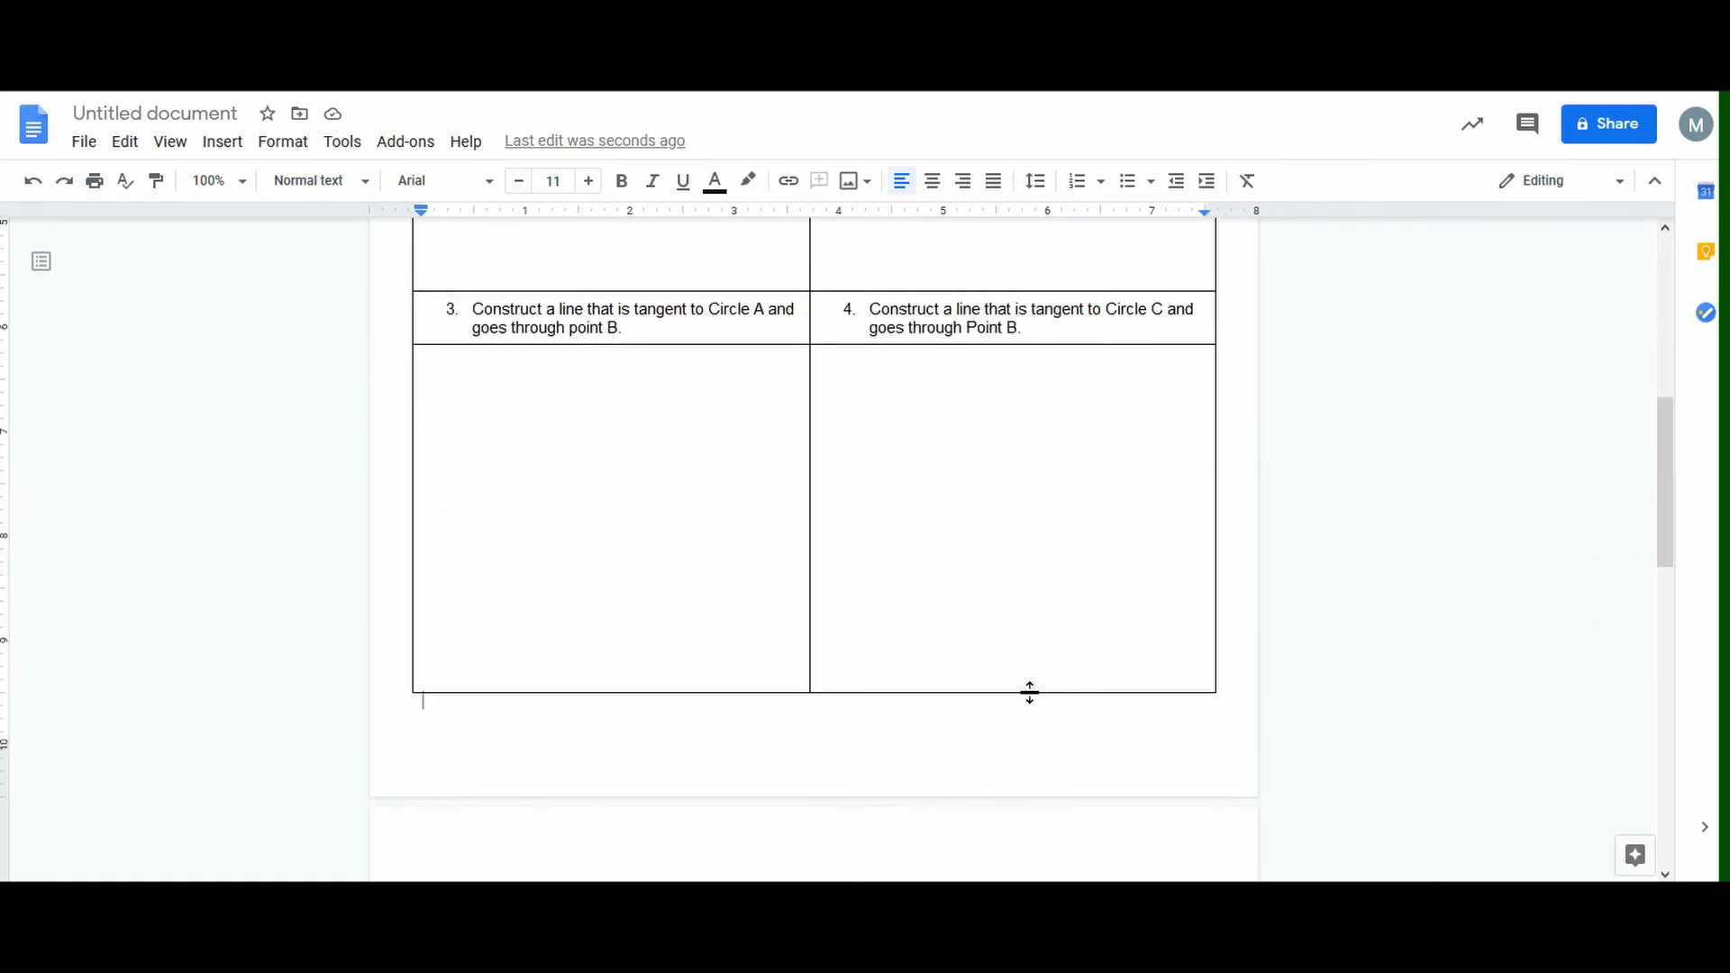
left_click_drag(1030, 692, 1028, 706)
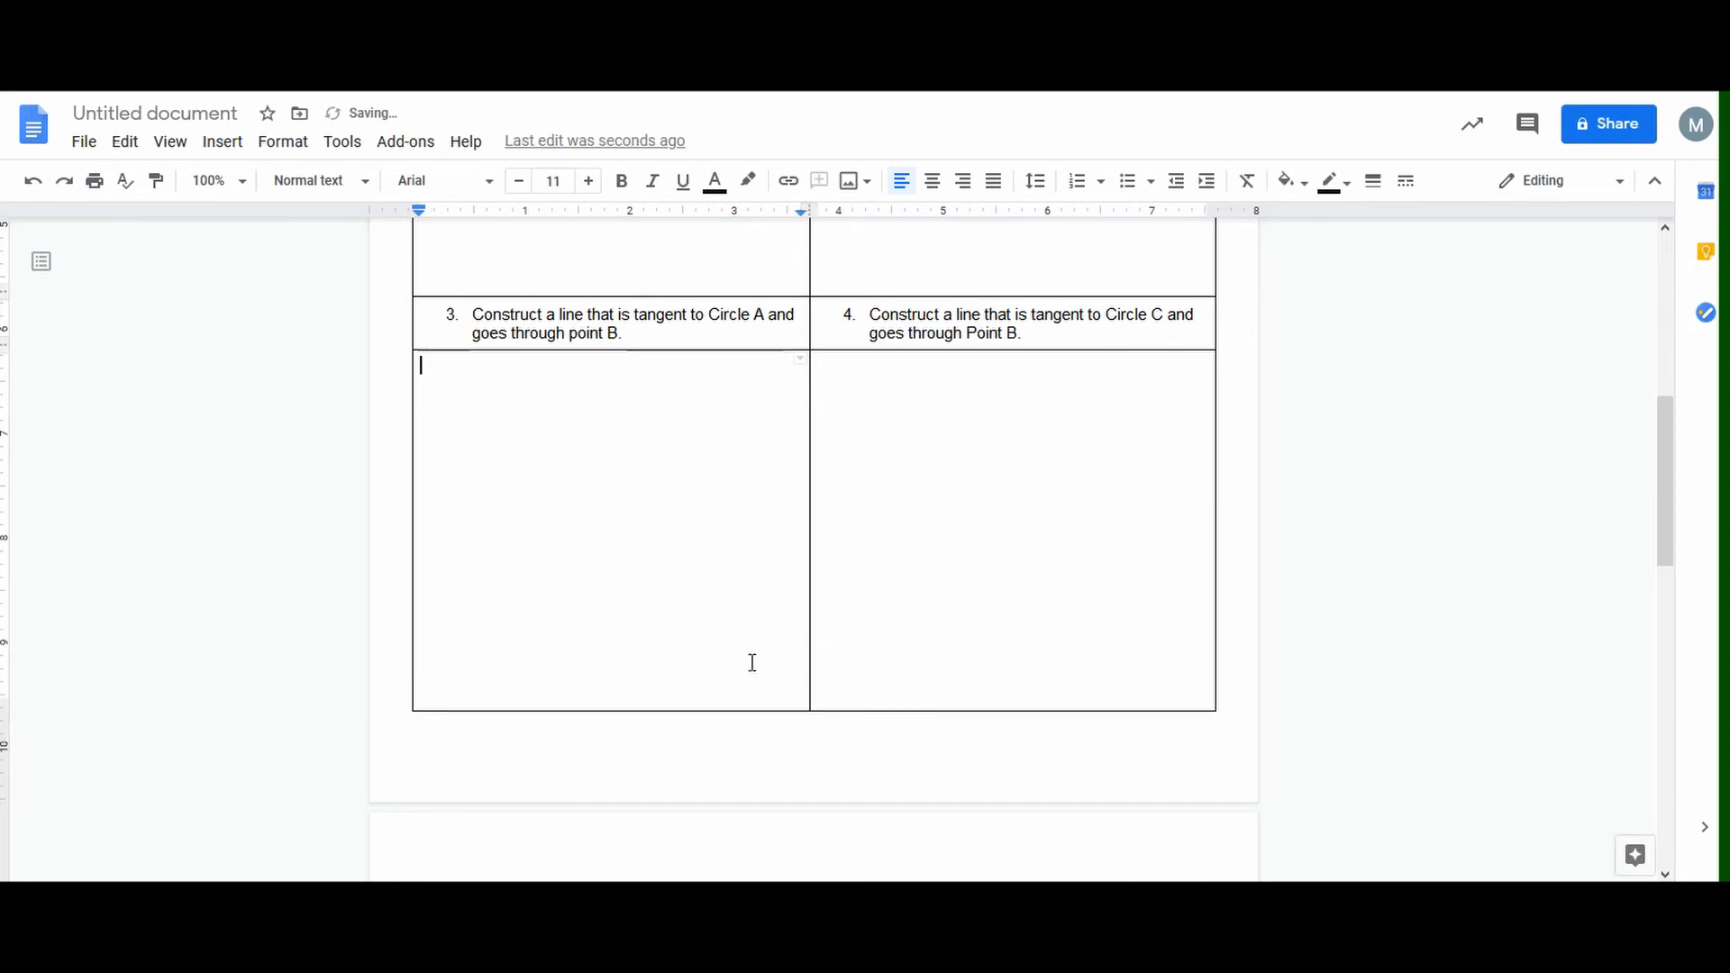
scroll(752, 662, "up", 5)
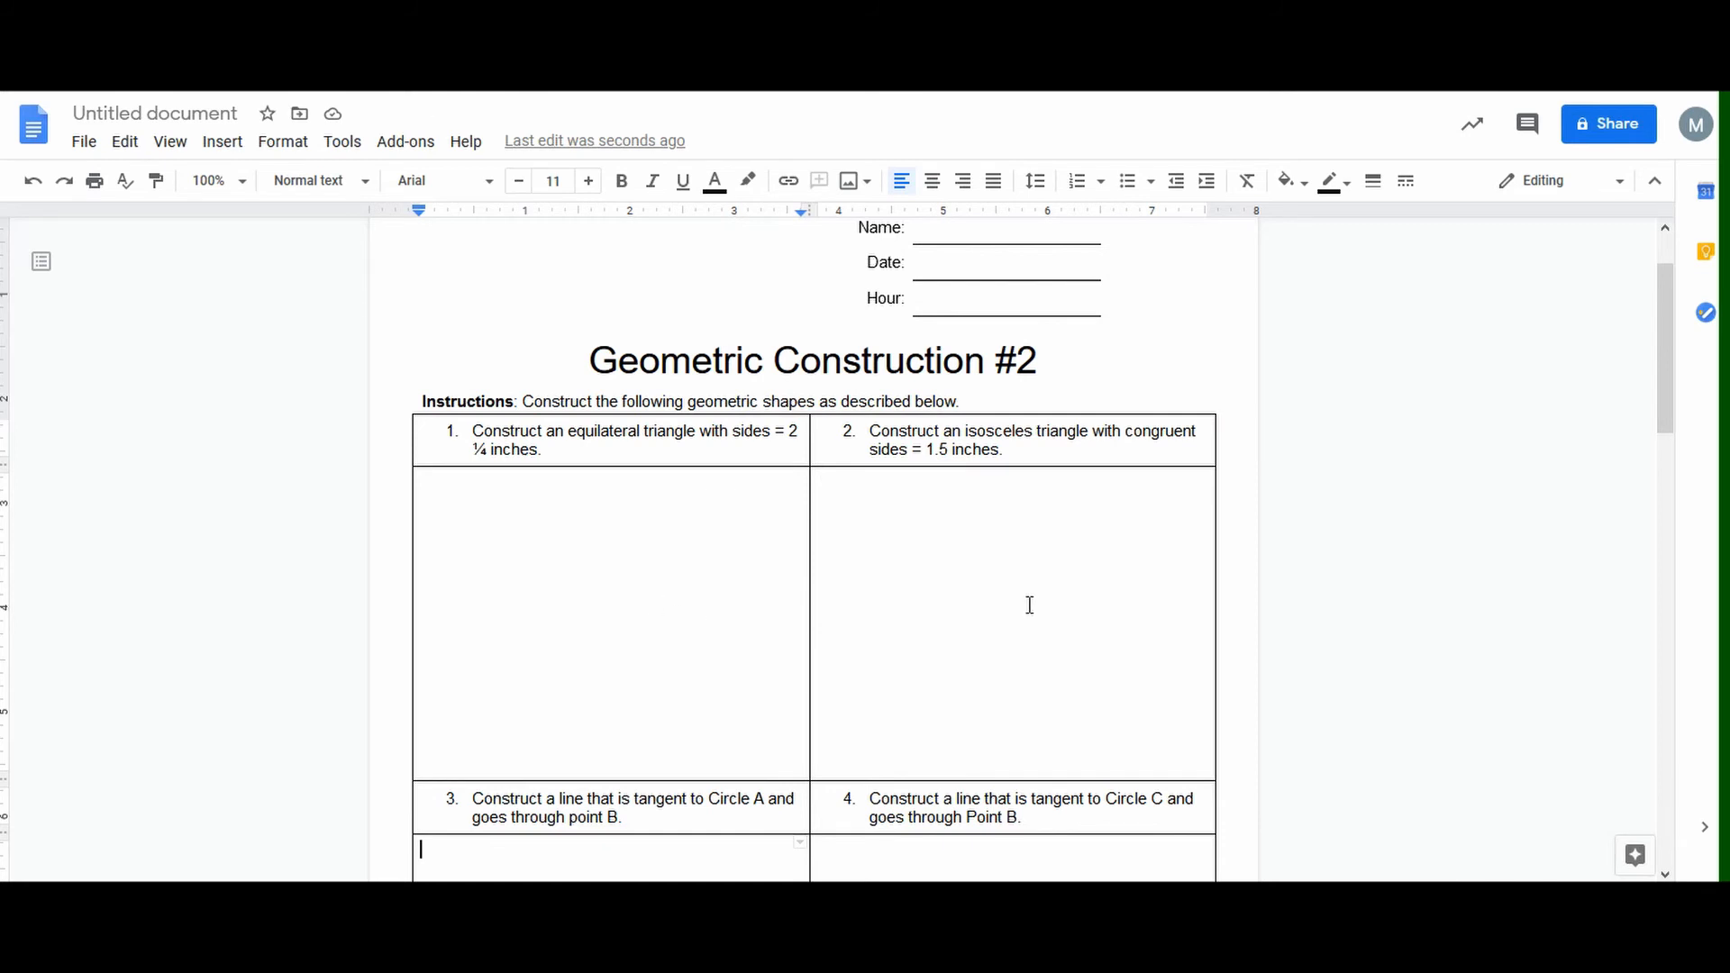
scroll(1141, 607, "down", 5)
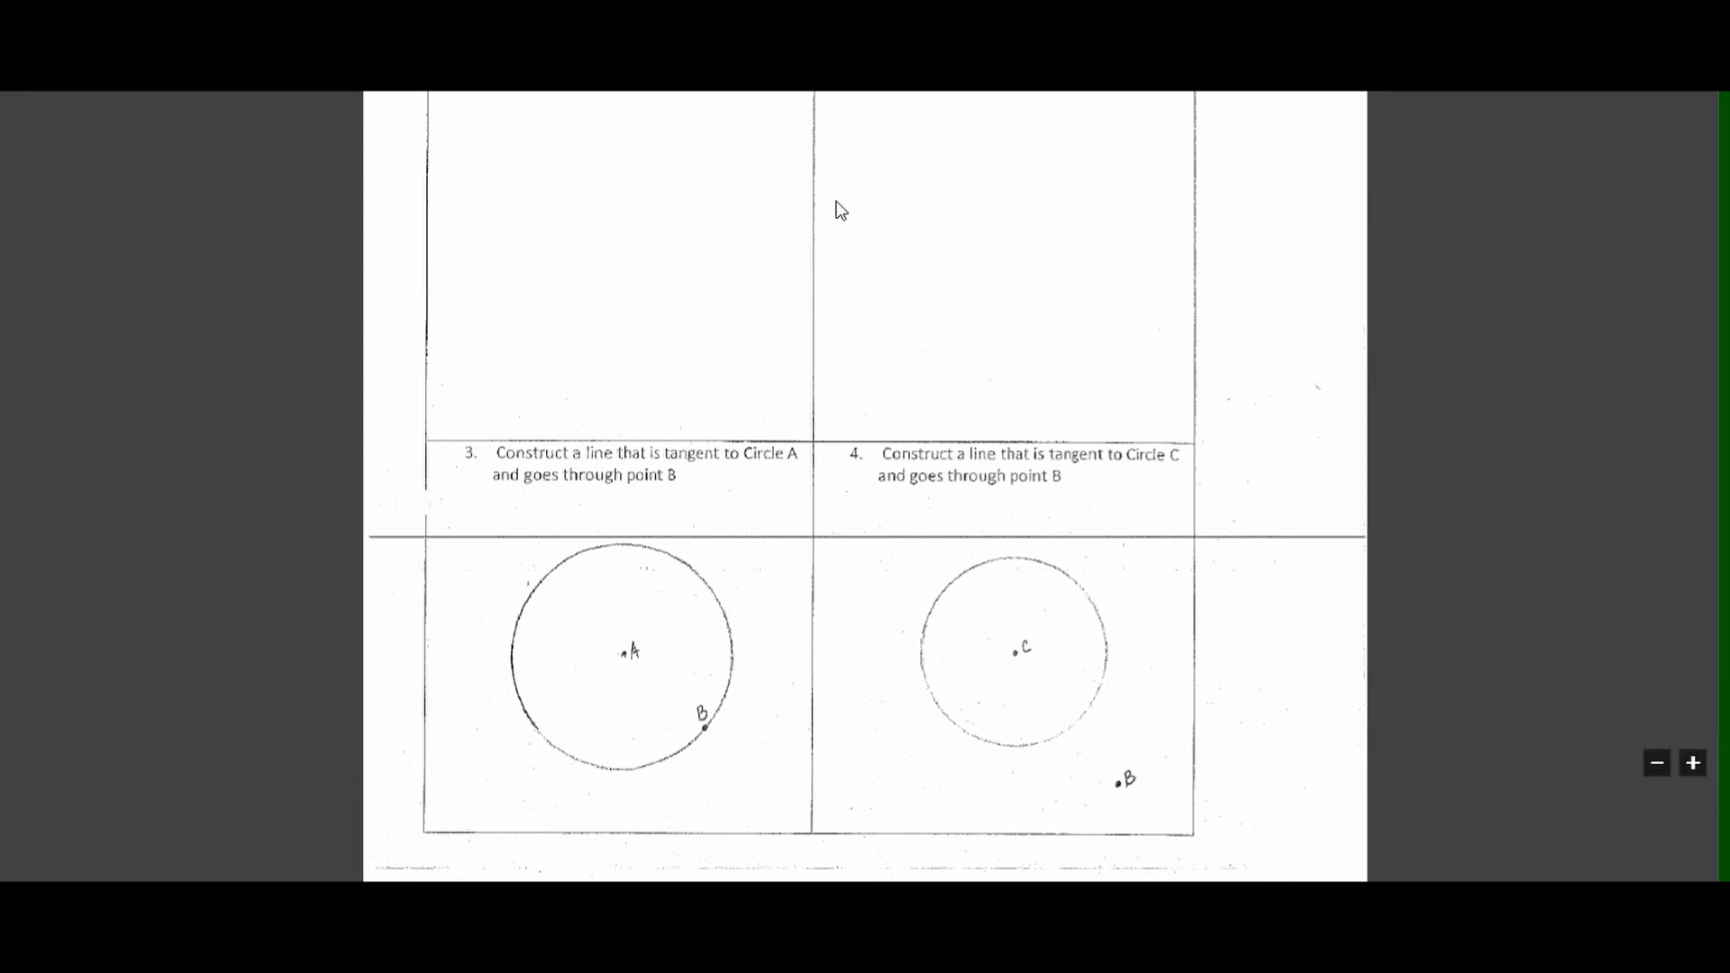
Consult the circle figures in the scanned worksheet and start a new drawing in the empty cell under item 3
left_click_drag(1081, 83, 1727, 100)
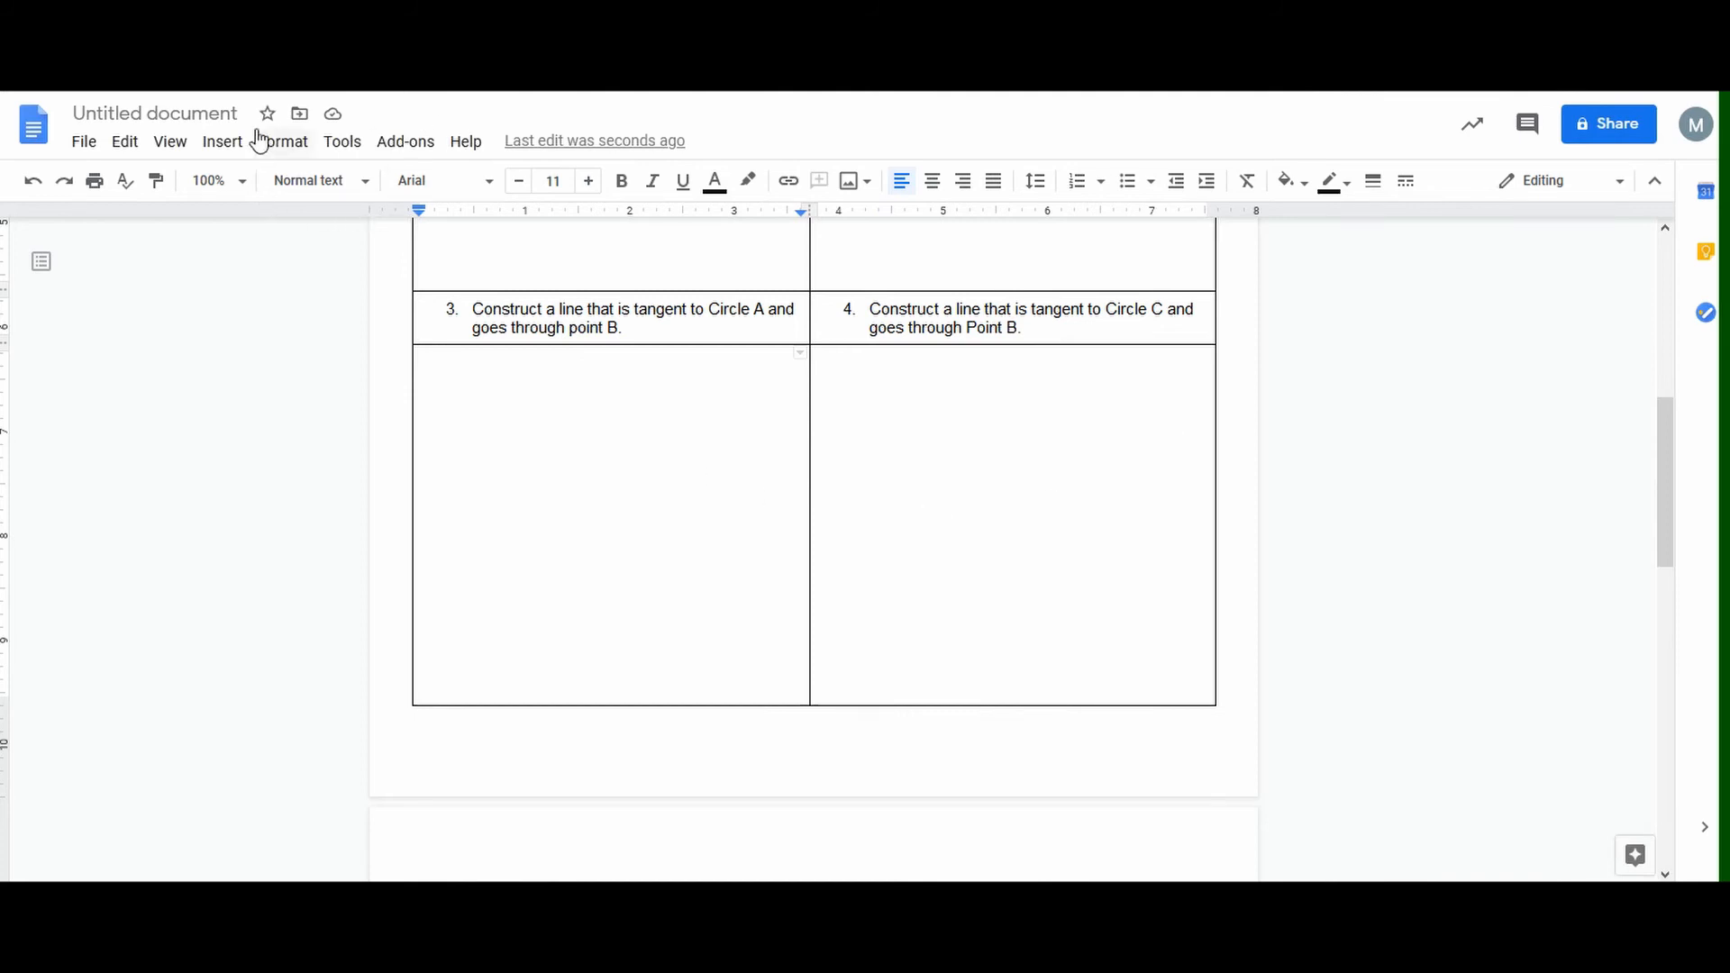
left_click(224, 142)
mouse_move(311, 257)
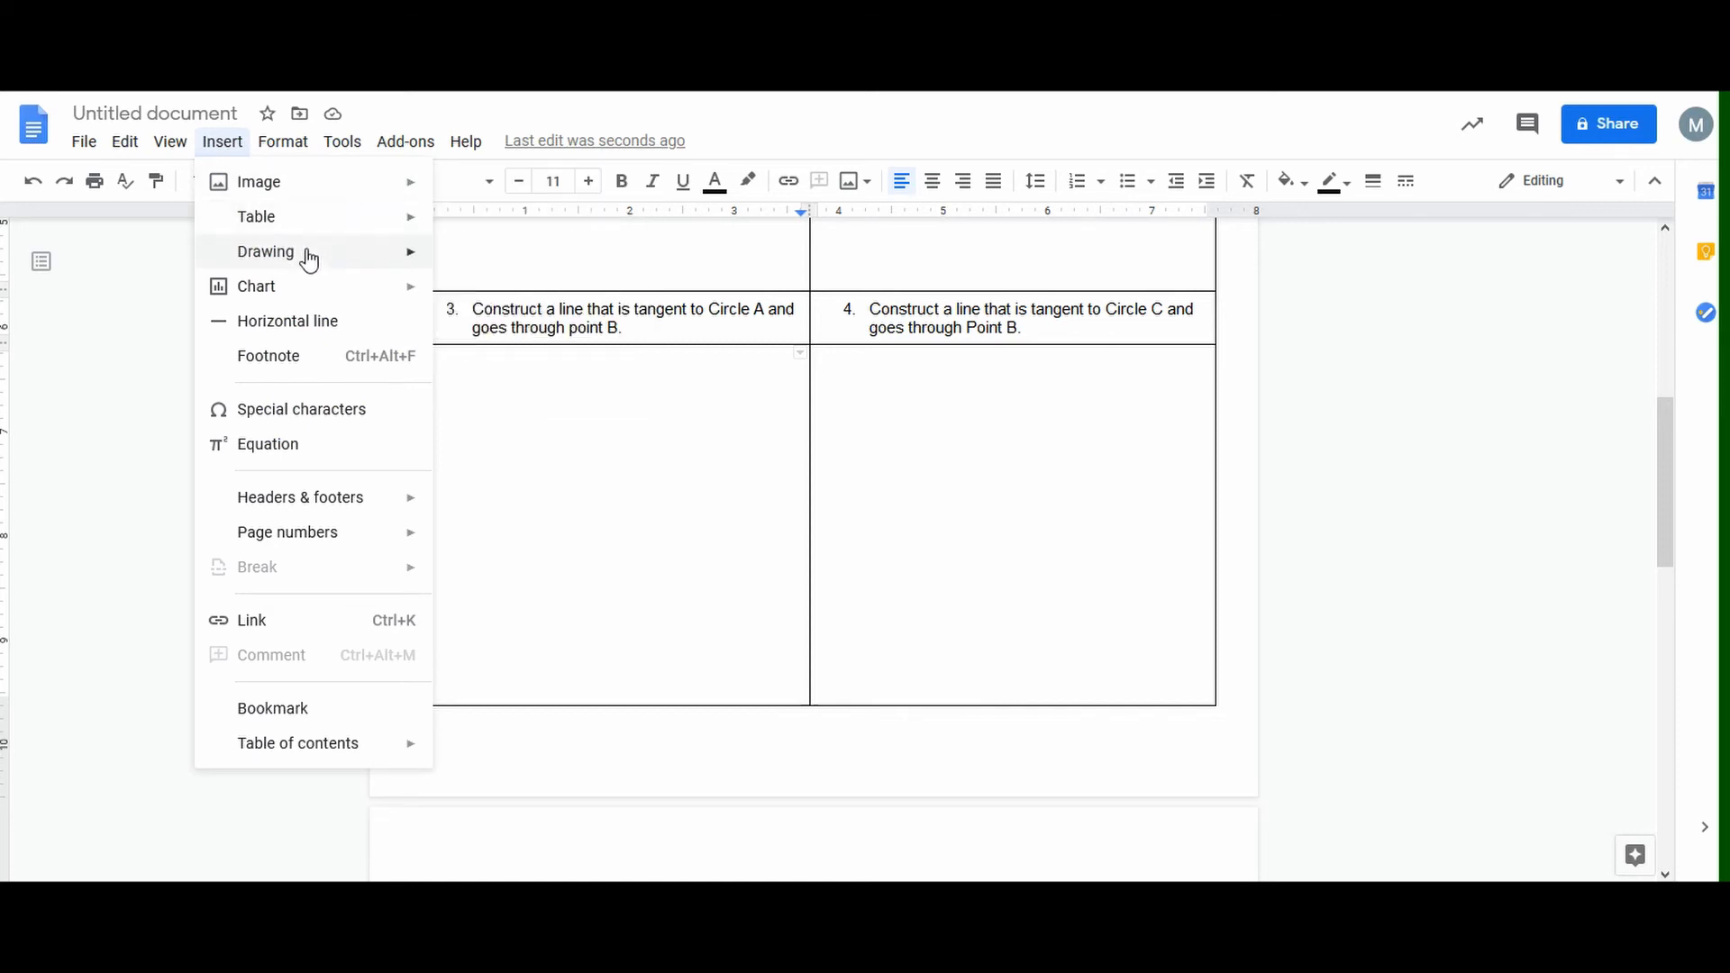
left_click(470, 261)
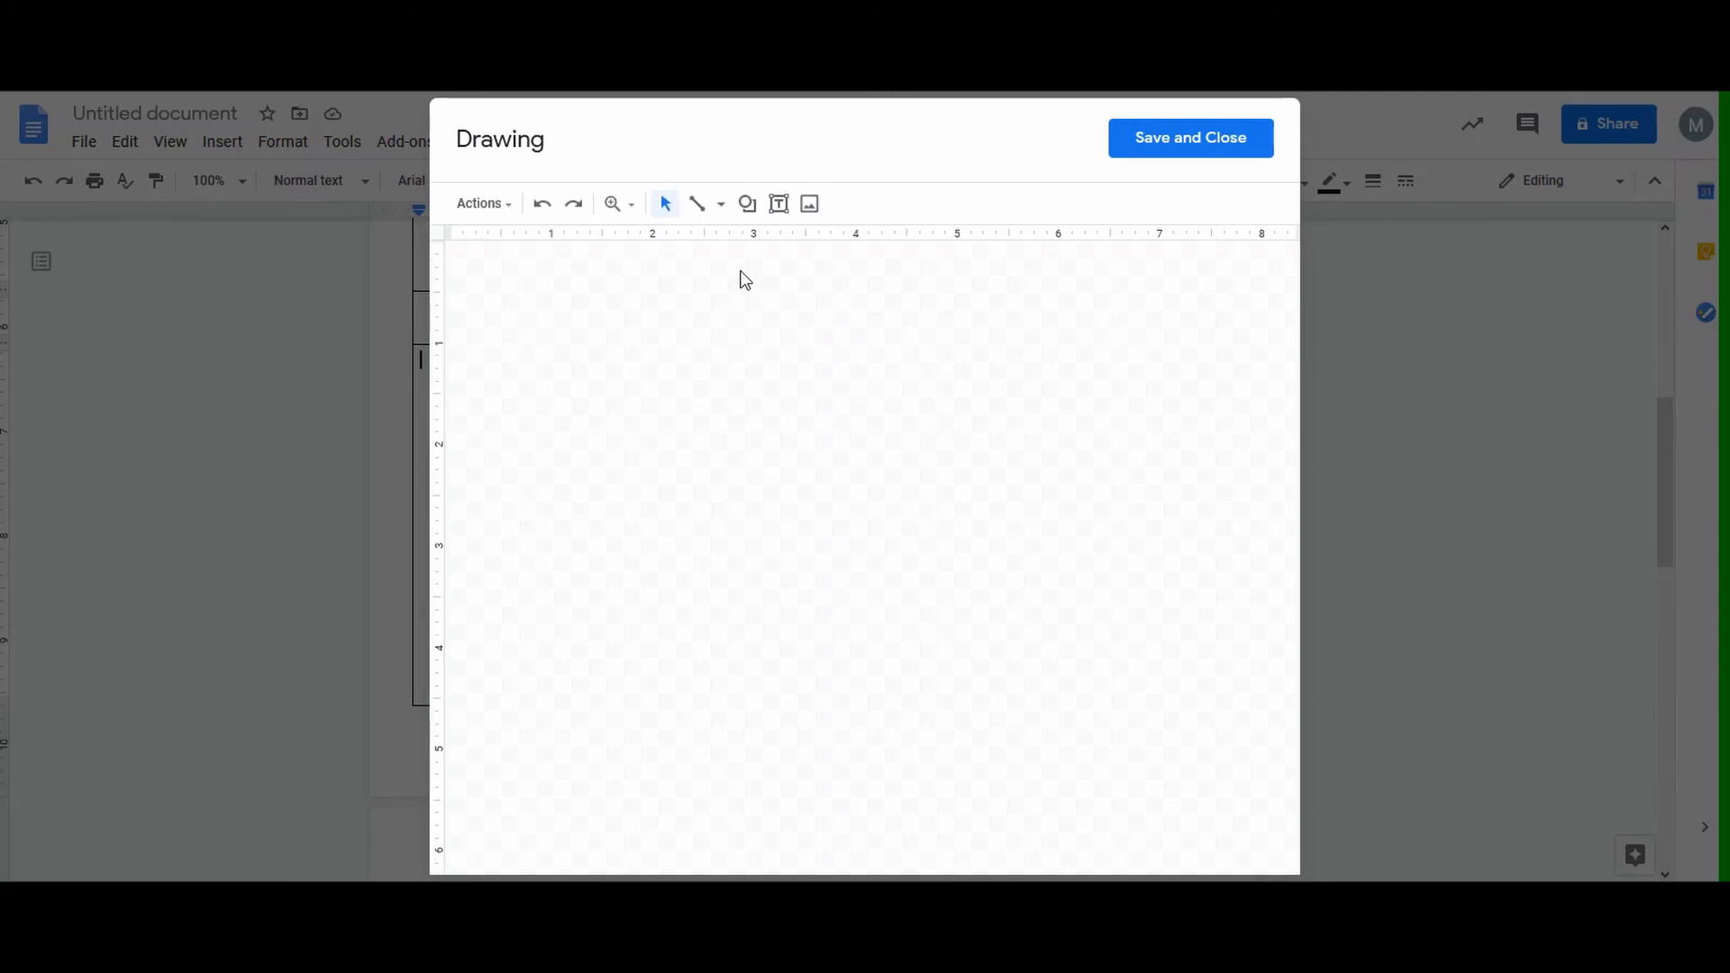
Draw a circle about 3.7 inches in diameter and move it near the centre of the drawing canvas
left_click(751, 208)
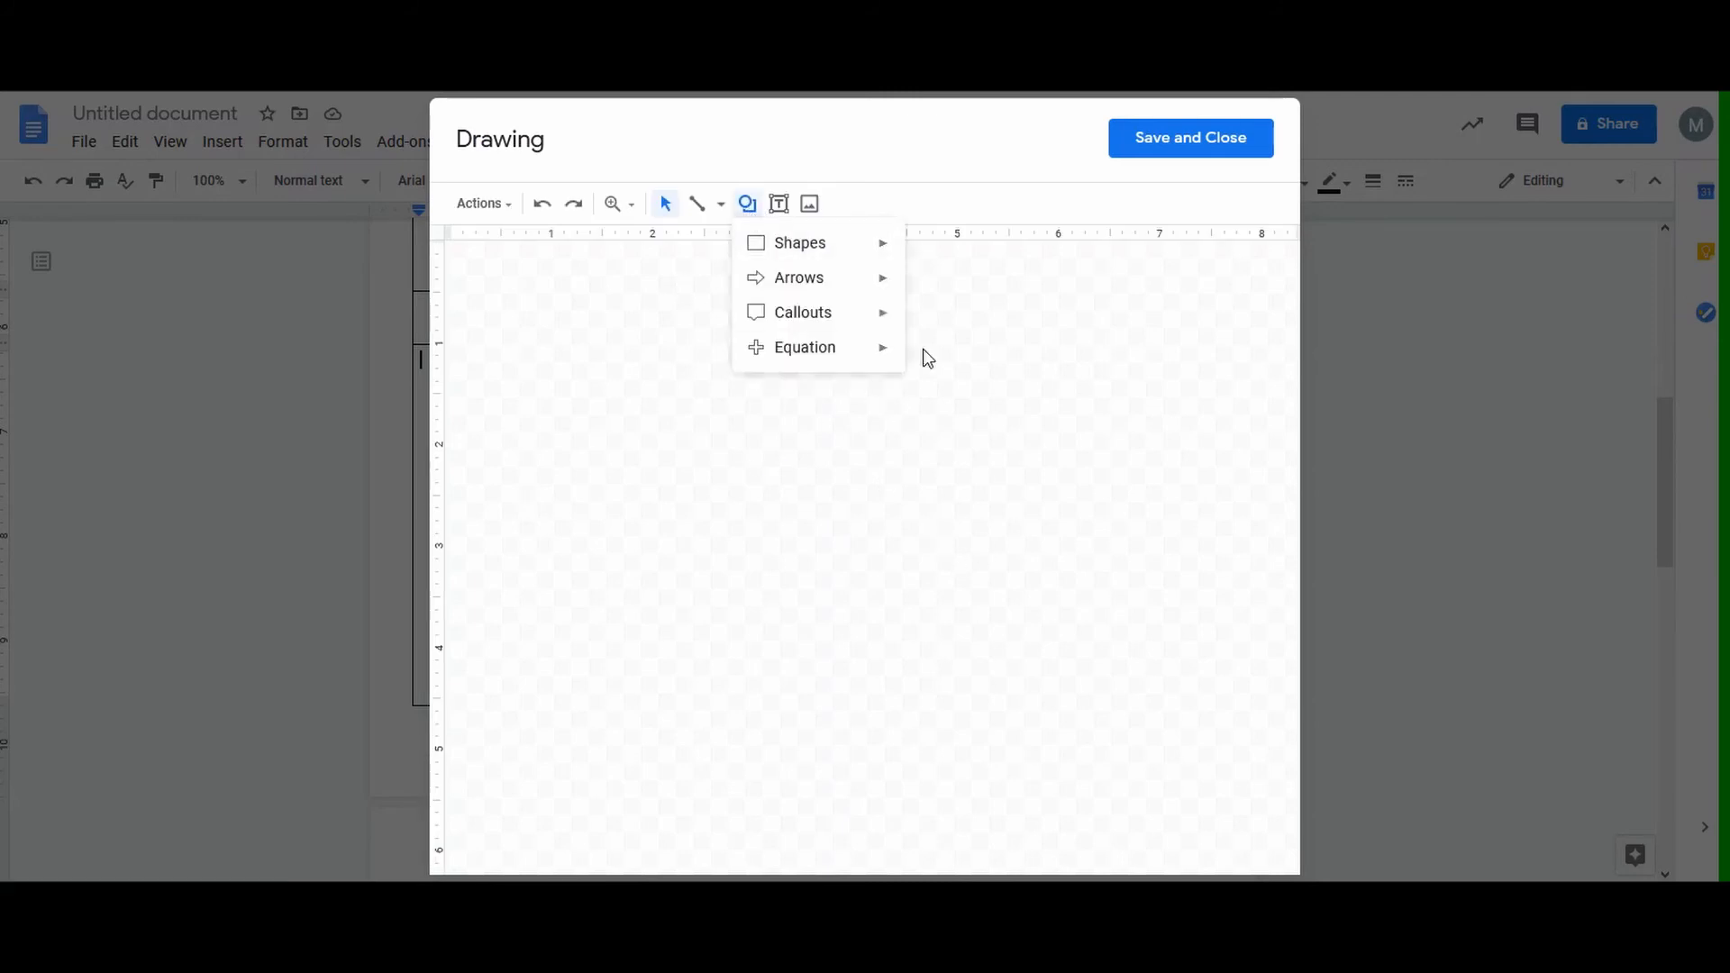
mouse_move(881, 243)
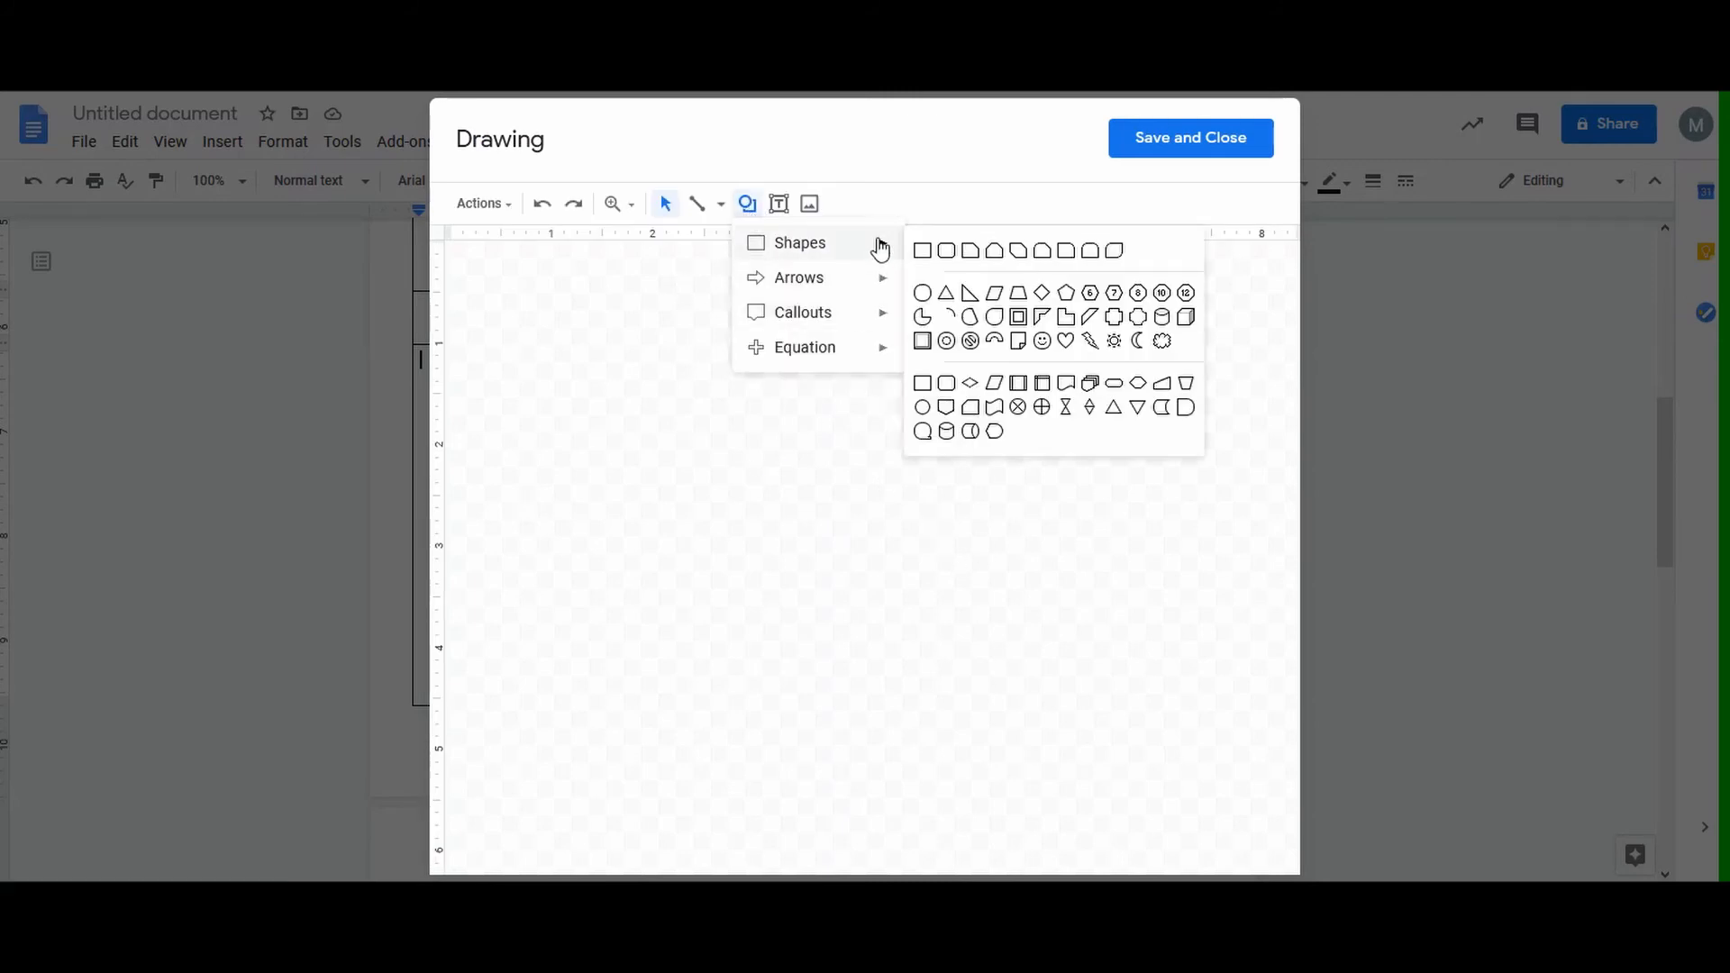
left_click(921, 293)
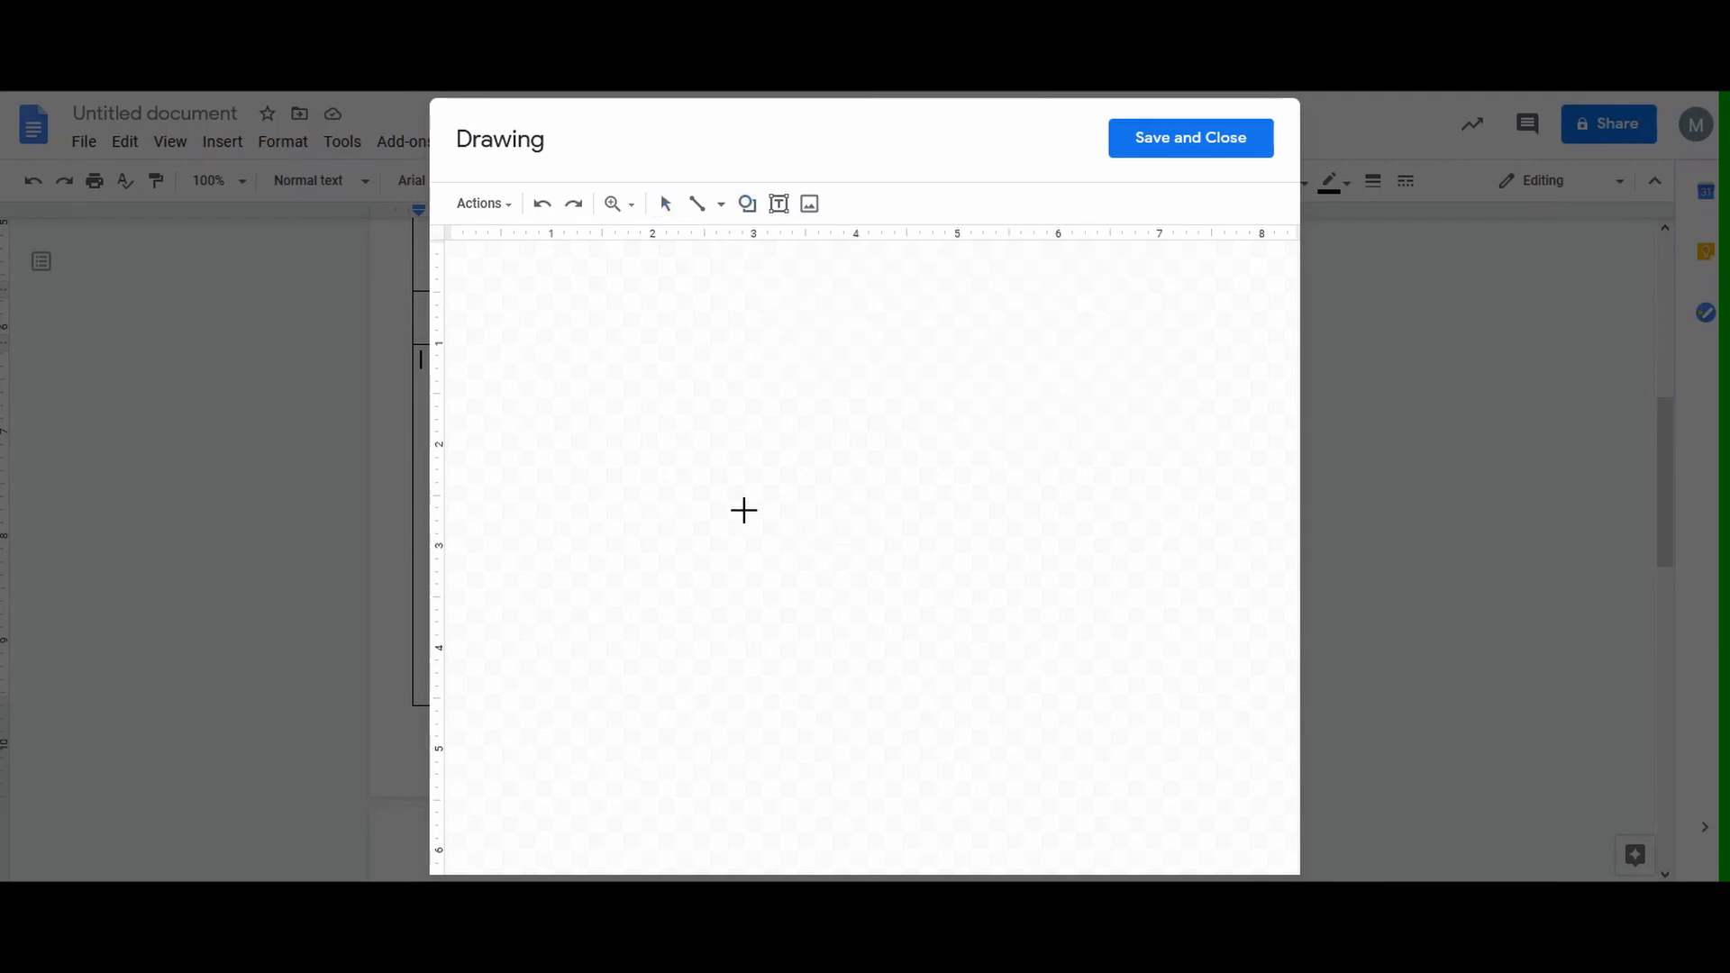
left_click_drag(728, 448, 1107, 818)
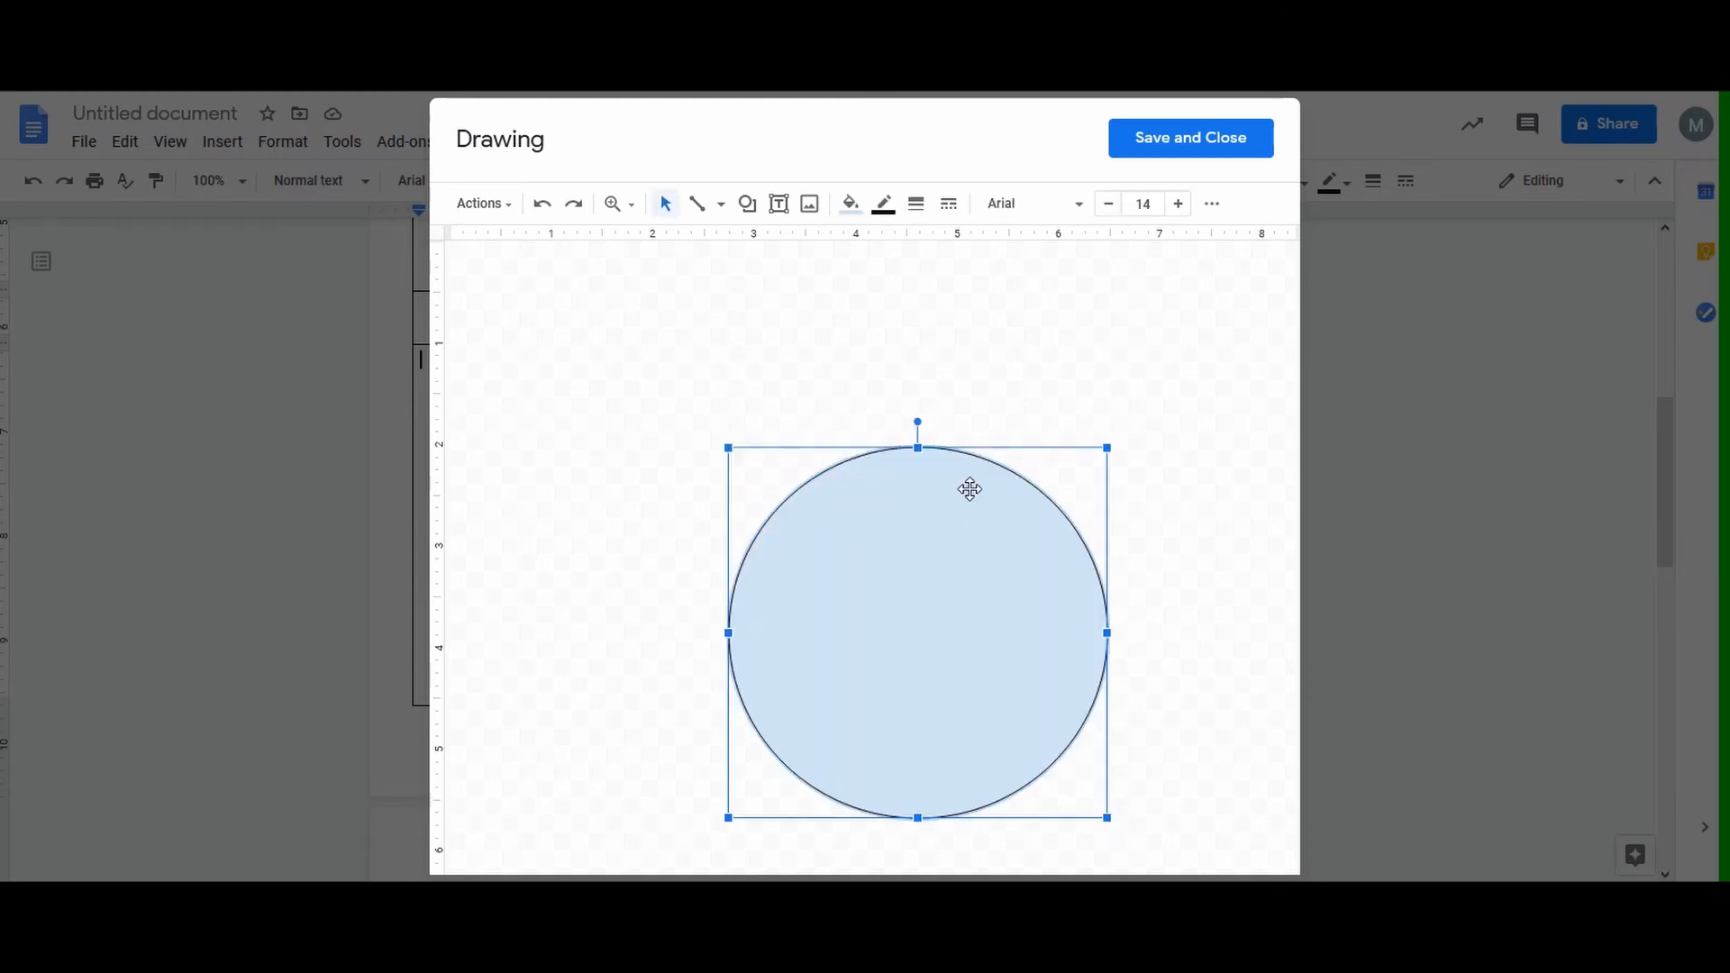
left_click_drag(969, 490, 907, 413)
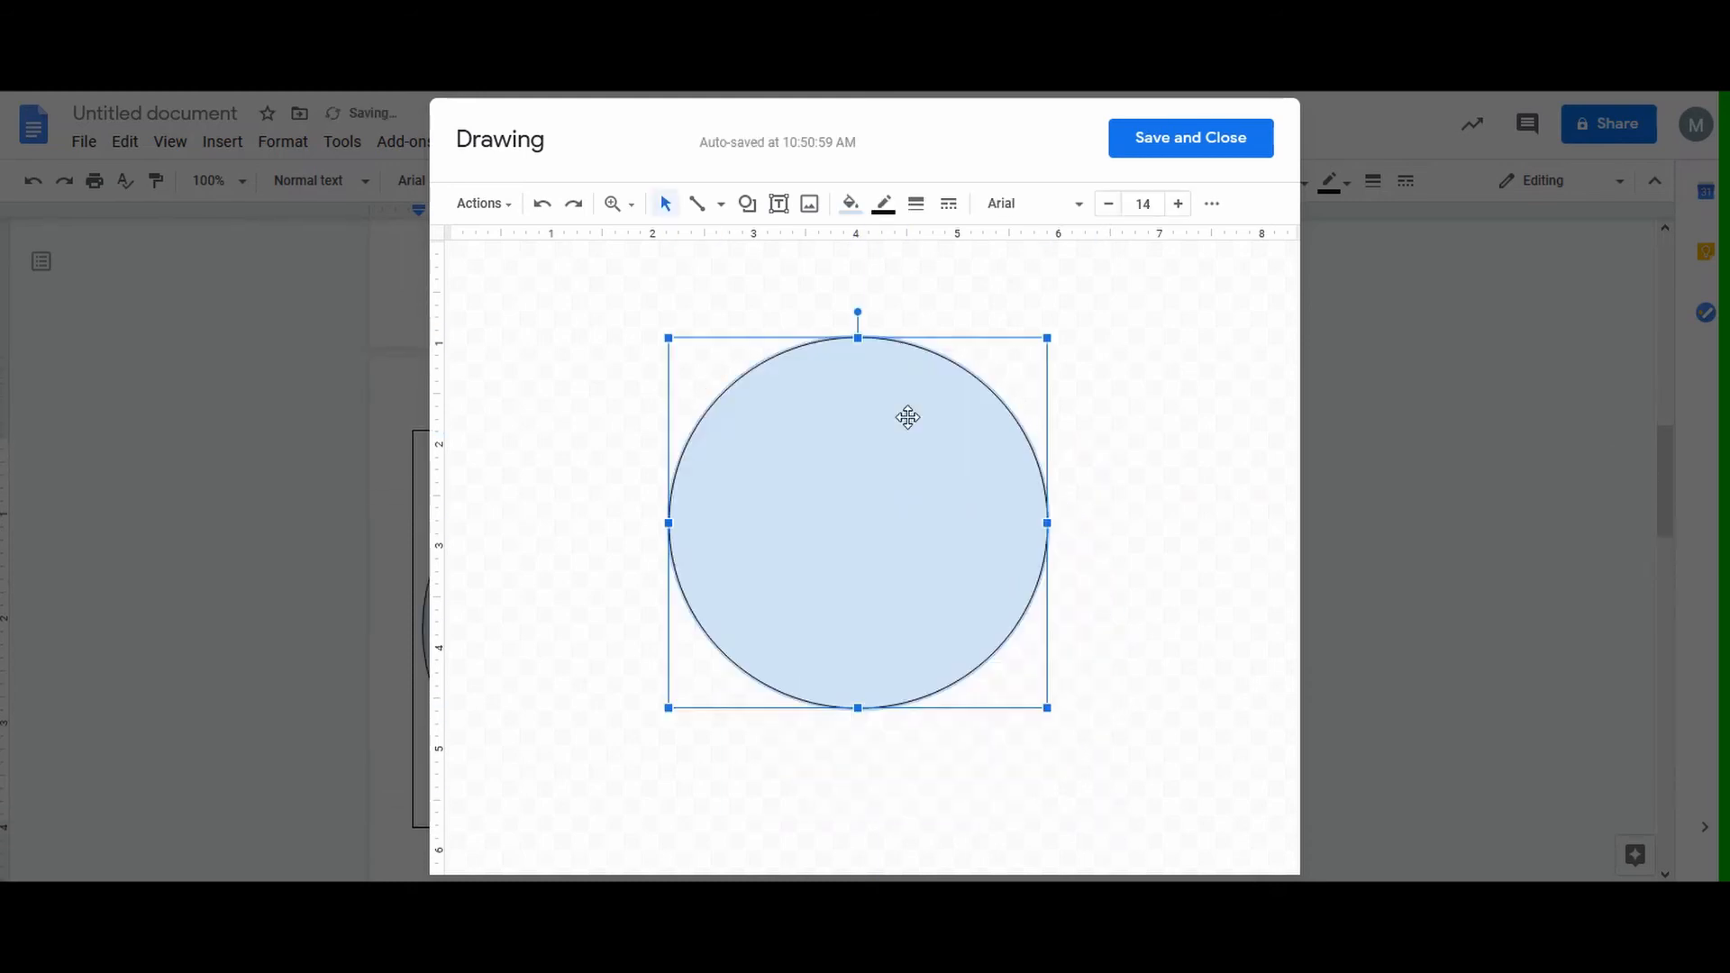
Set the circle's fill color to Transparent
right_click(838, 487)
left_click(787, 420)
left_click(850, 205)
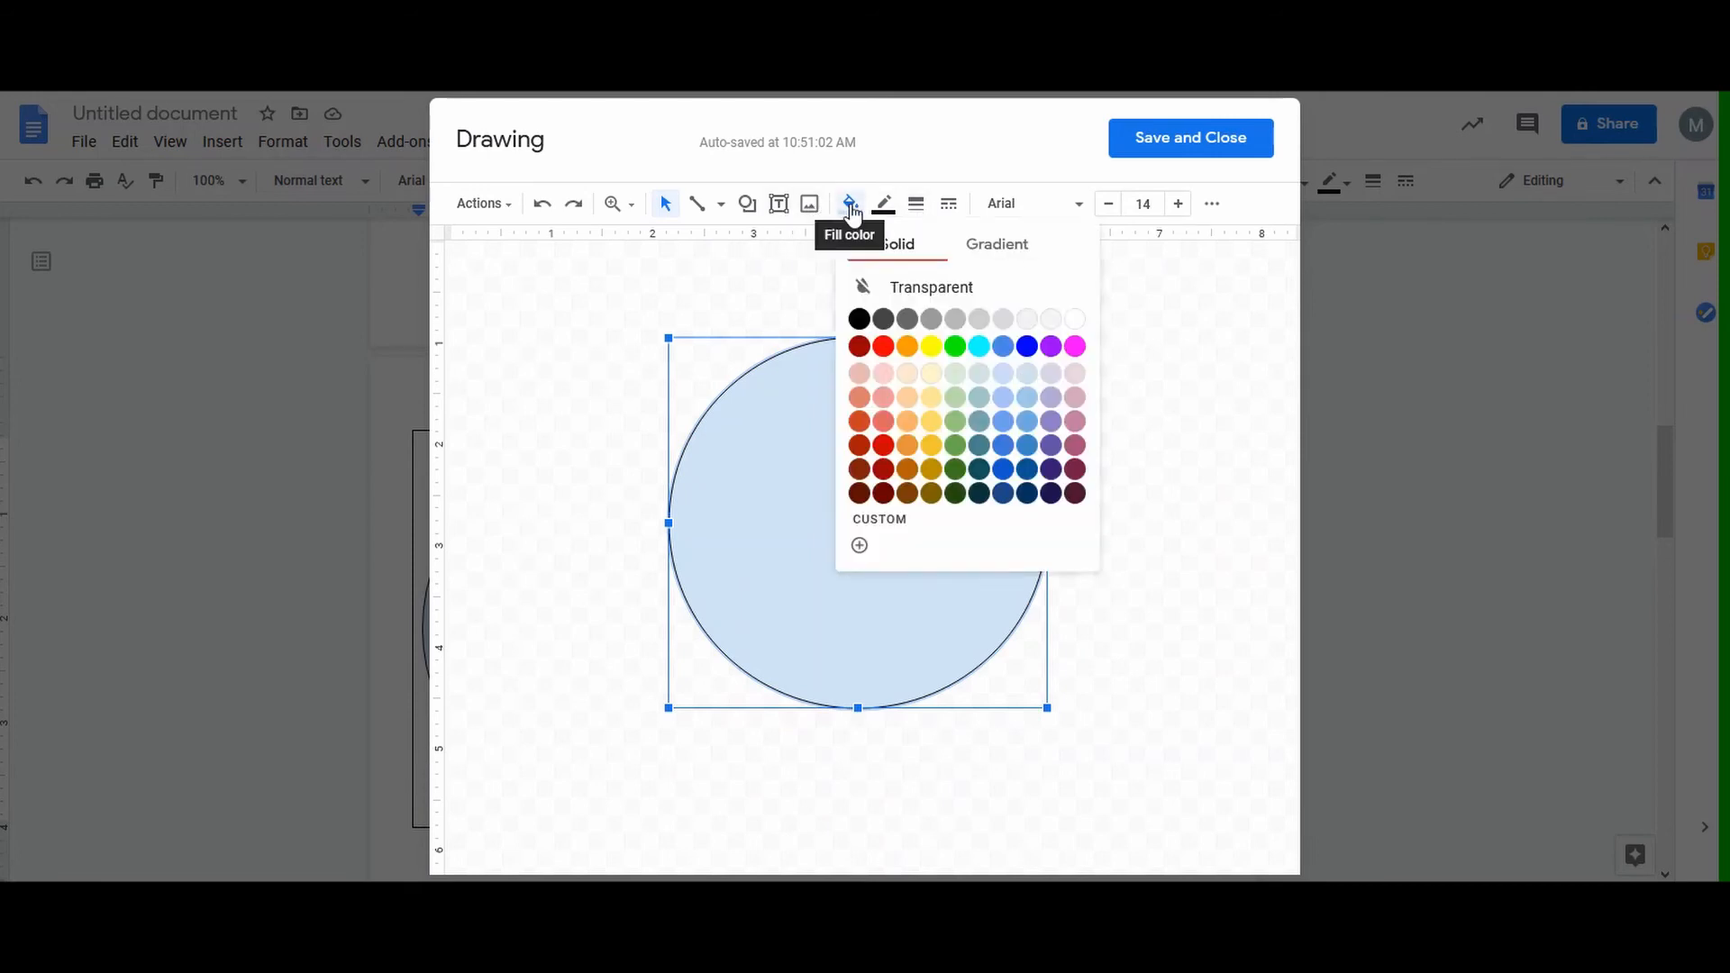
left_click(936, 288)
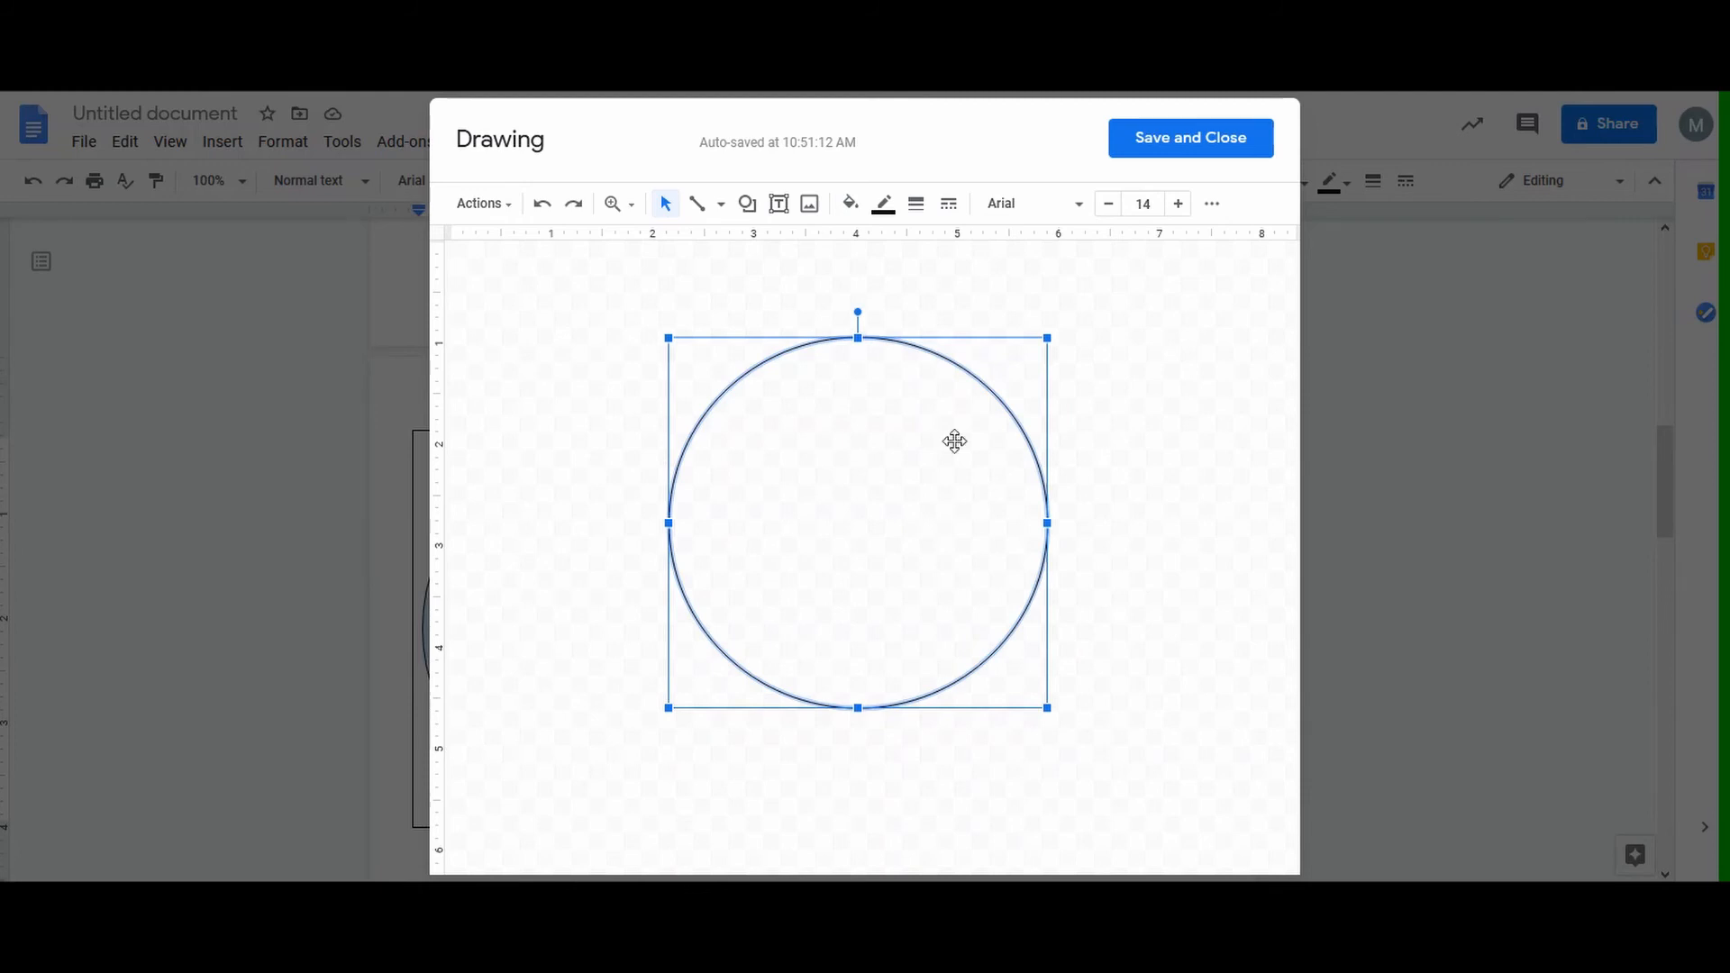
left_click(549, 304)
Draw a small cross outside the circle from a short vertical and a short horizontal line, each about 0.3 inch long
left_click(696, 208)
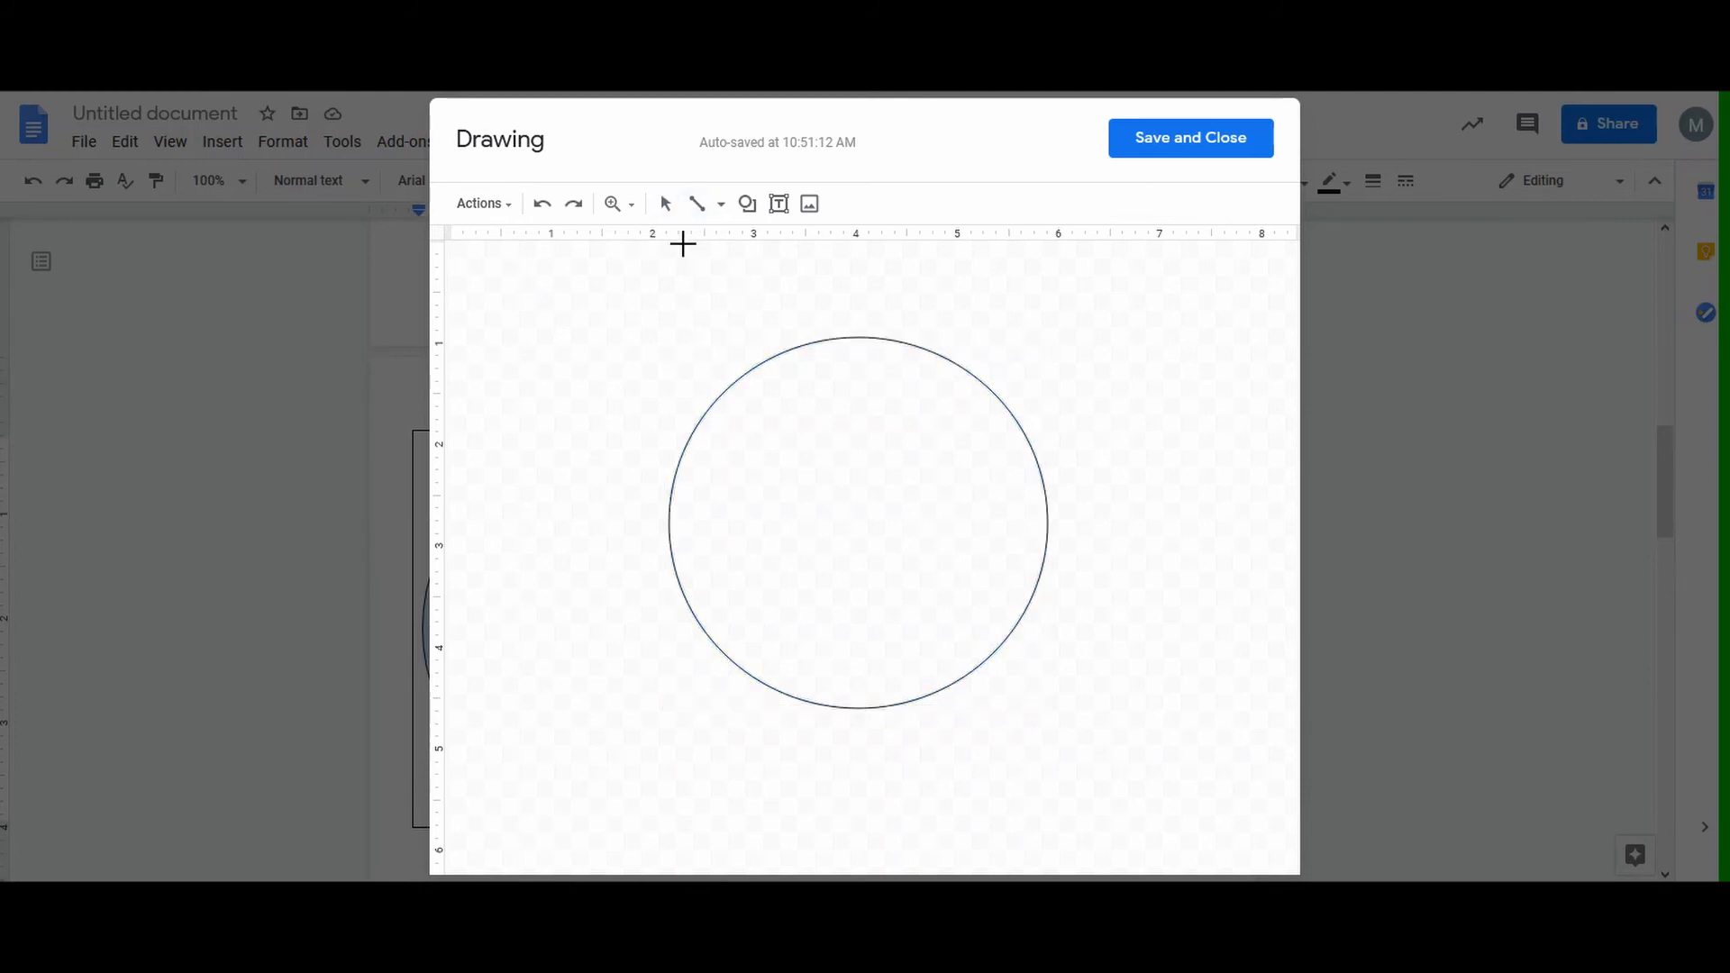
left_click(702, 211)
left_click(696, 211)
mouse_move(535, 394)
left_mouse_down()
mouse_move(534, 419)
mouse_move(559, 411)
left_mouse_up()
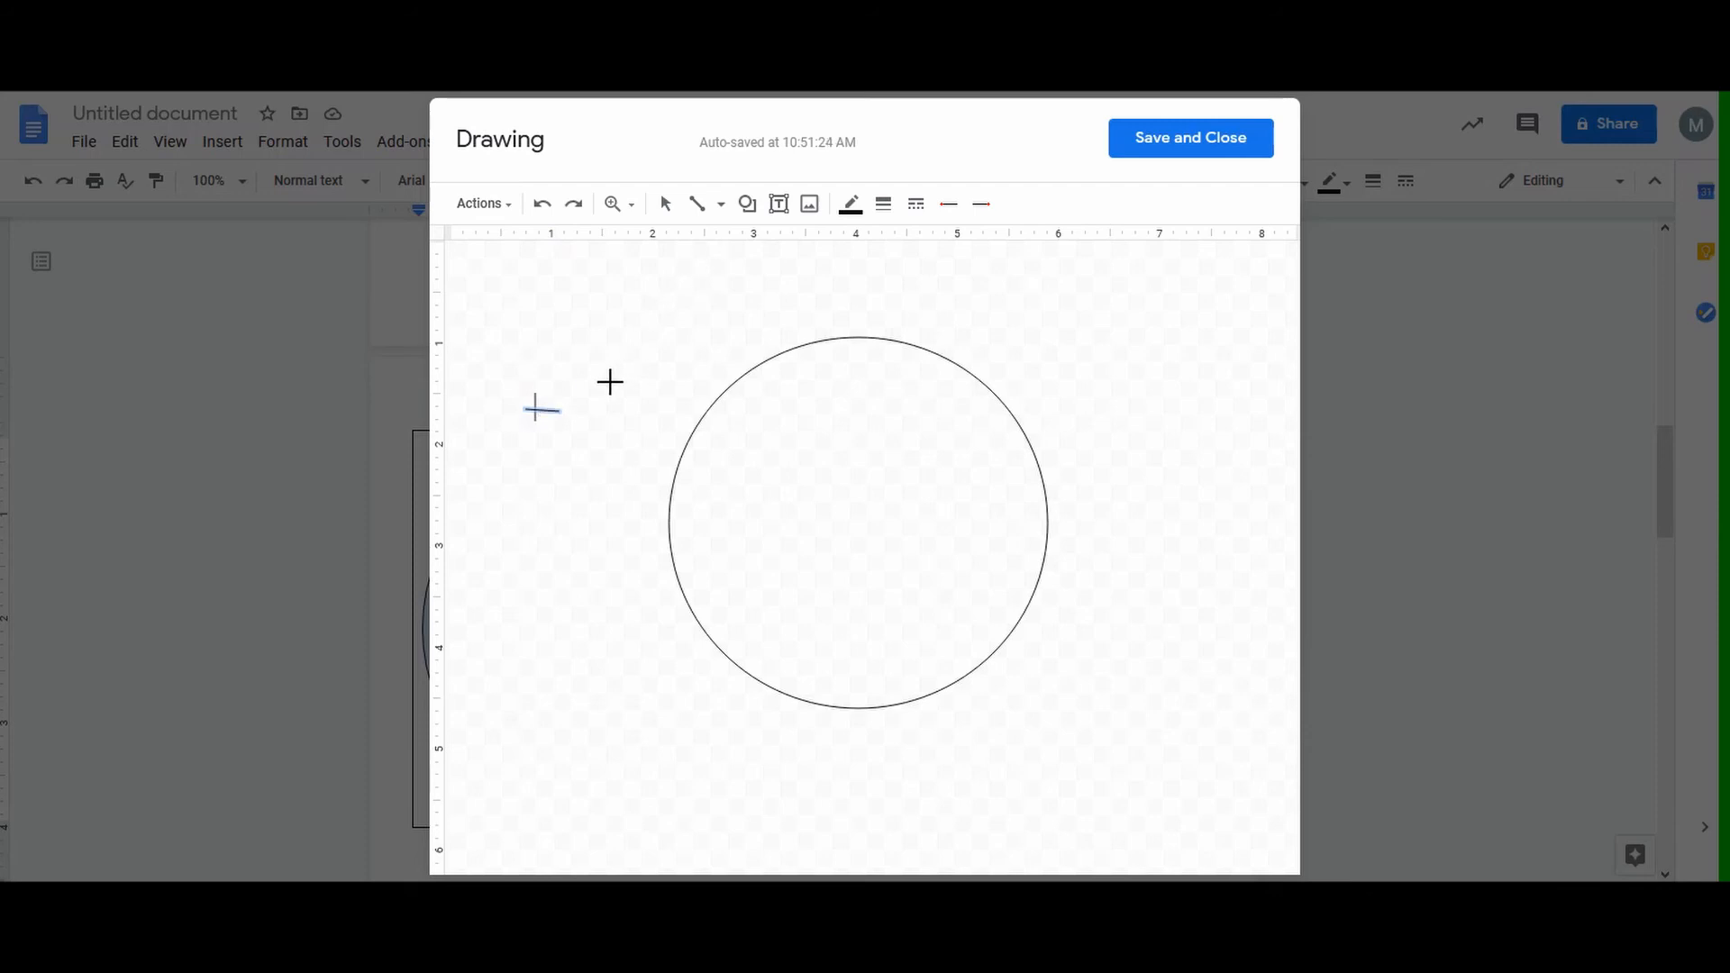
key("Delete")
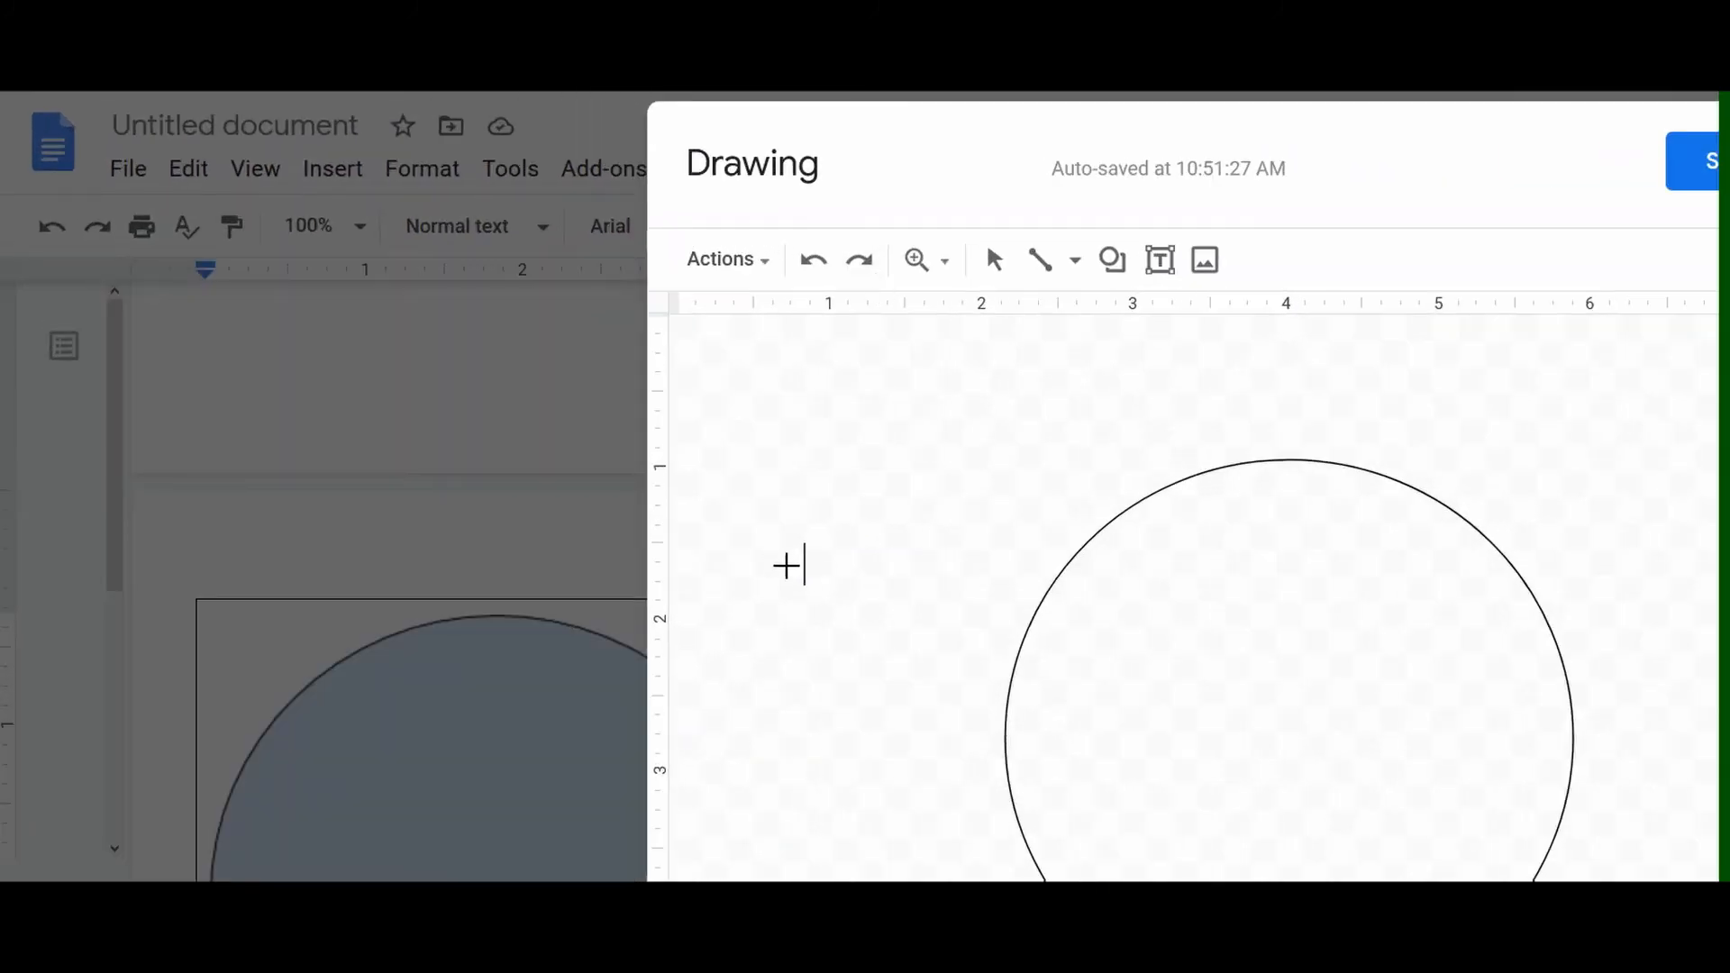
left_click_drag(787, 565, 827, 565)
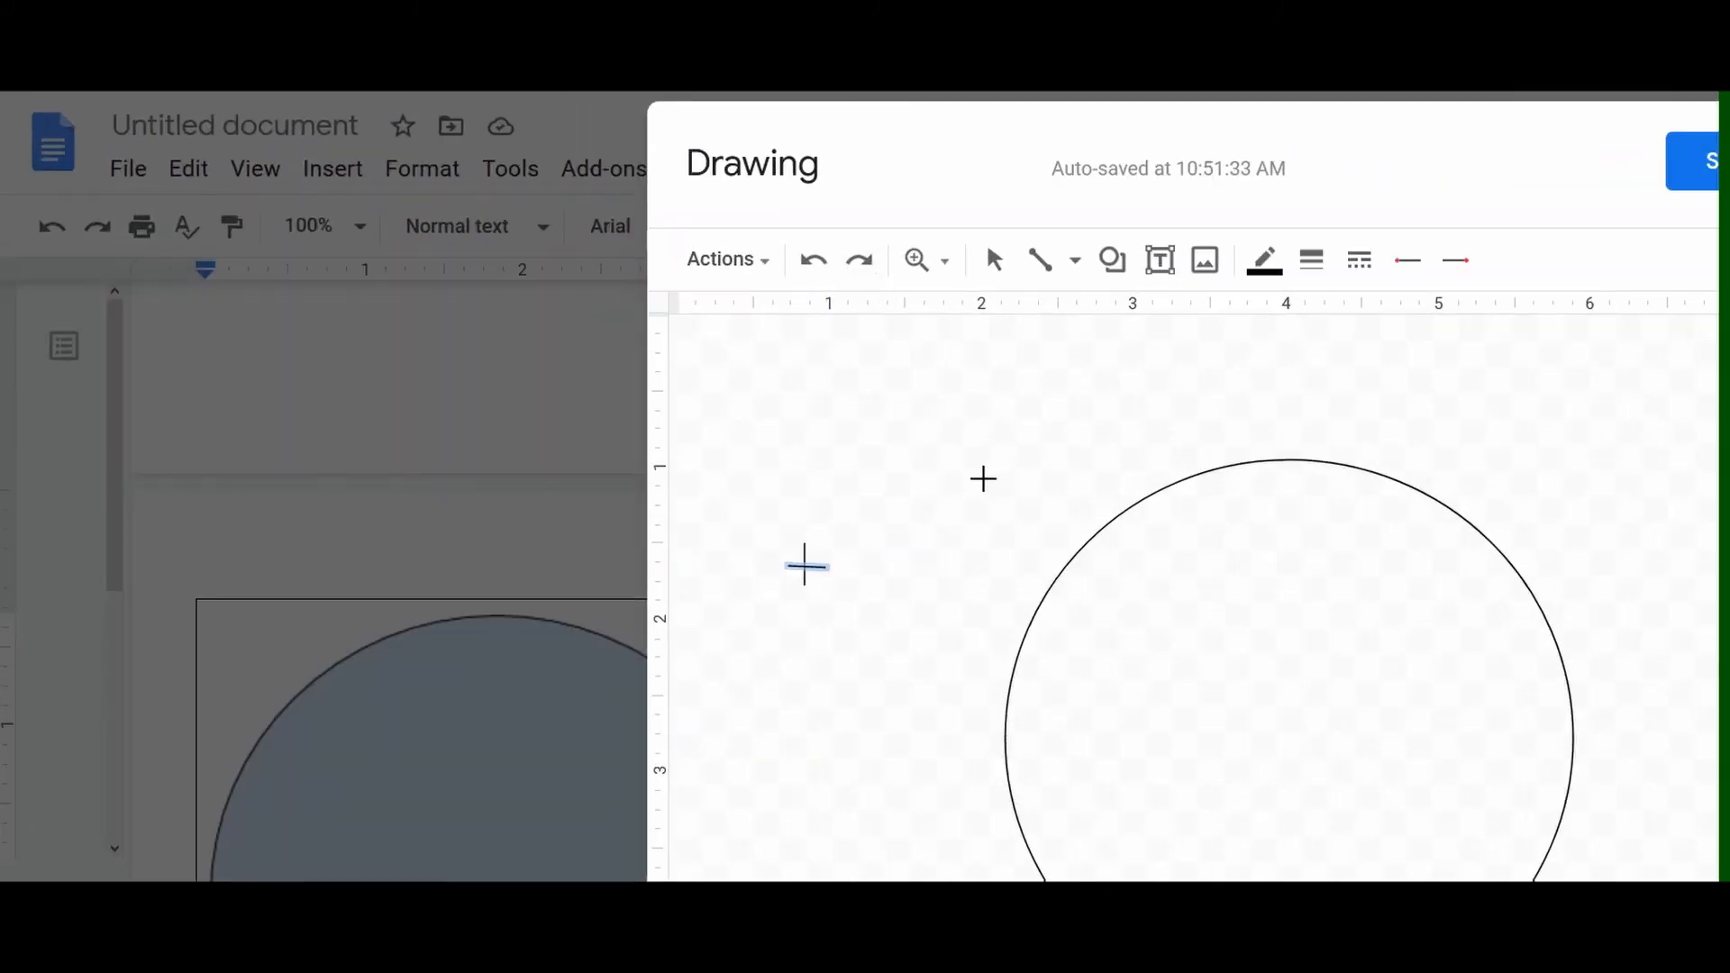
key("ctrl+z")
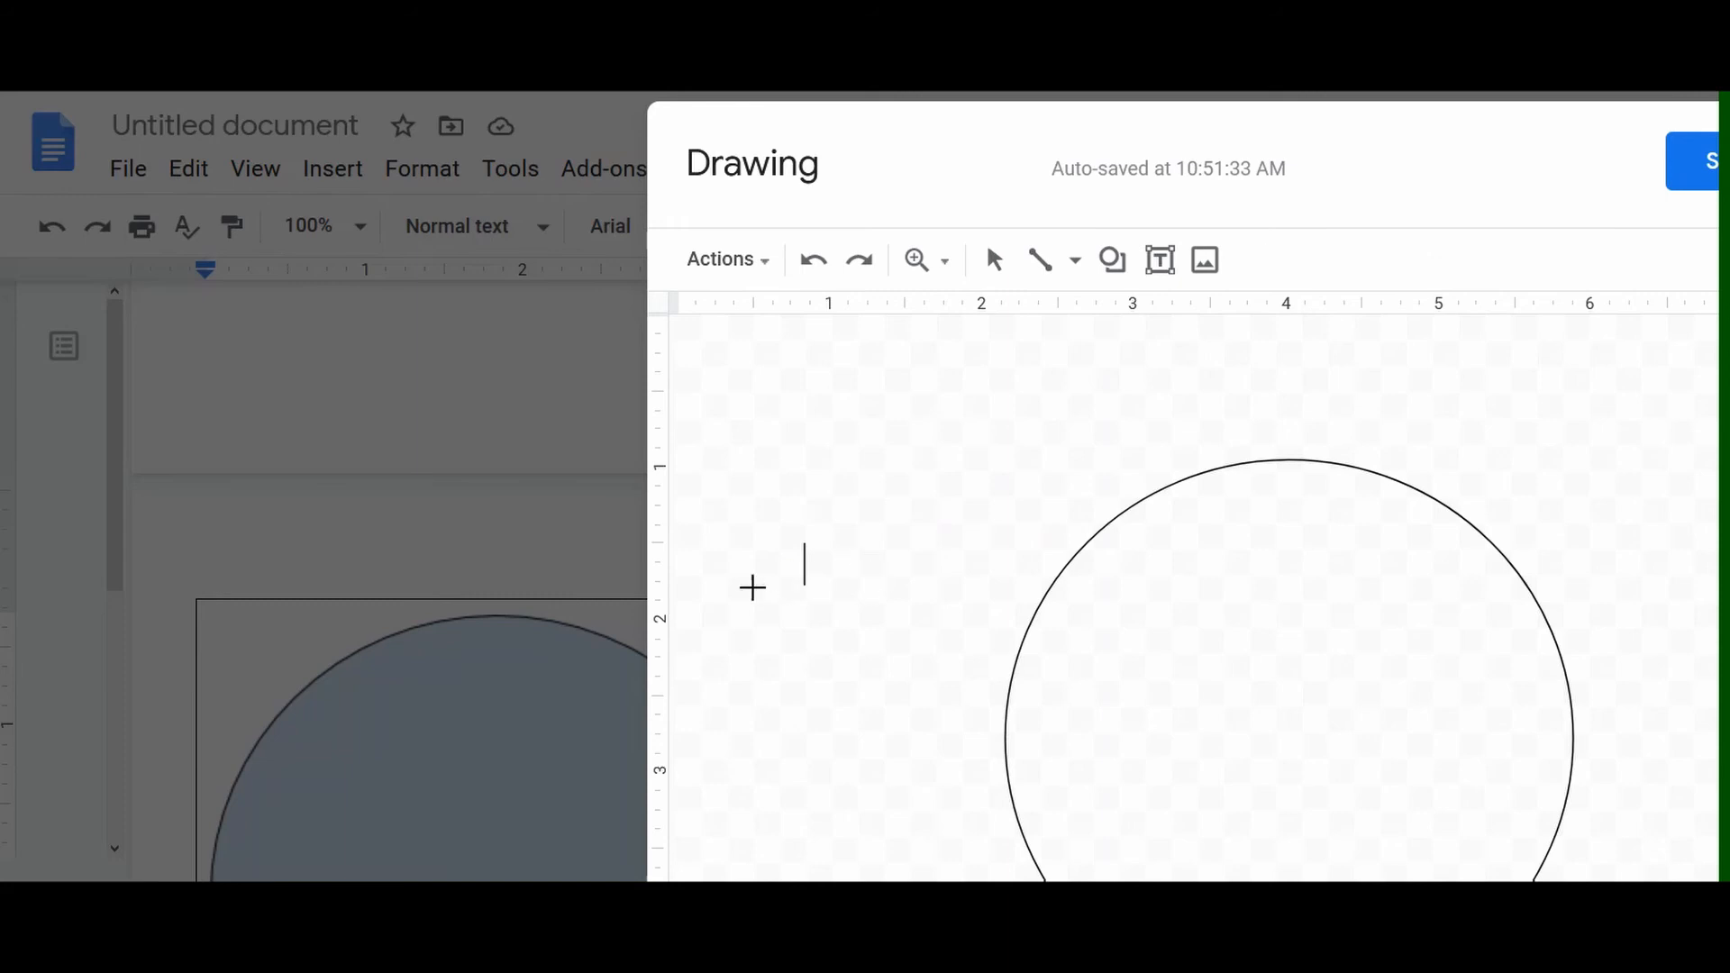
left_click_drag(783, 566, 824, 566)
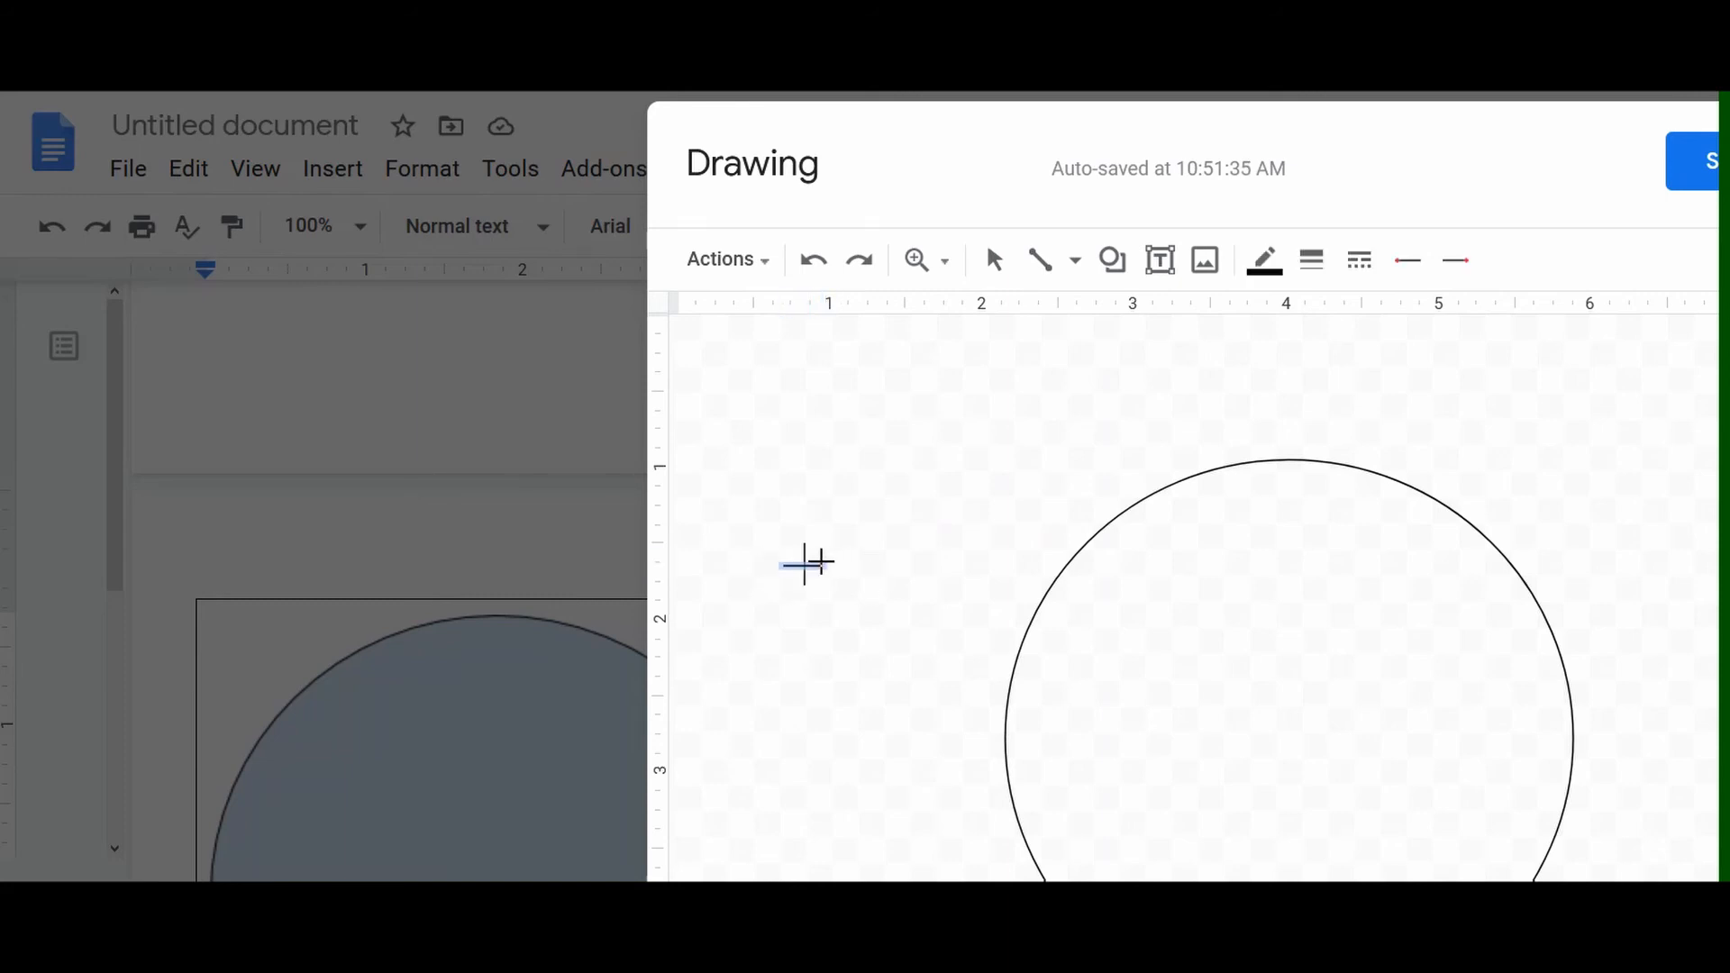
left_click(998, 273)
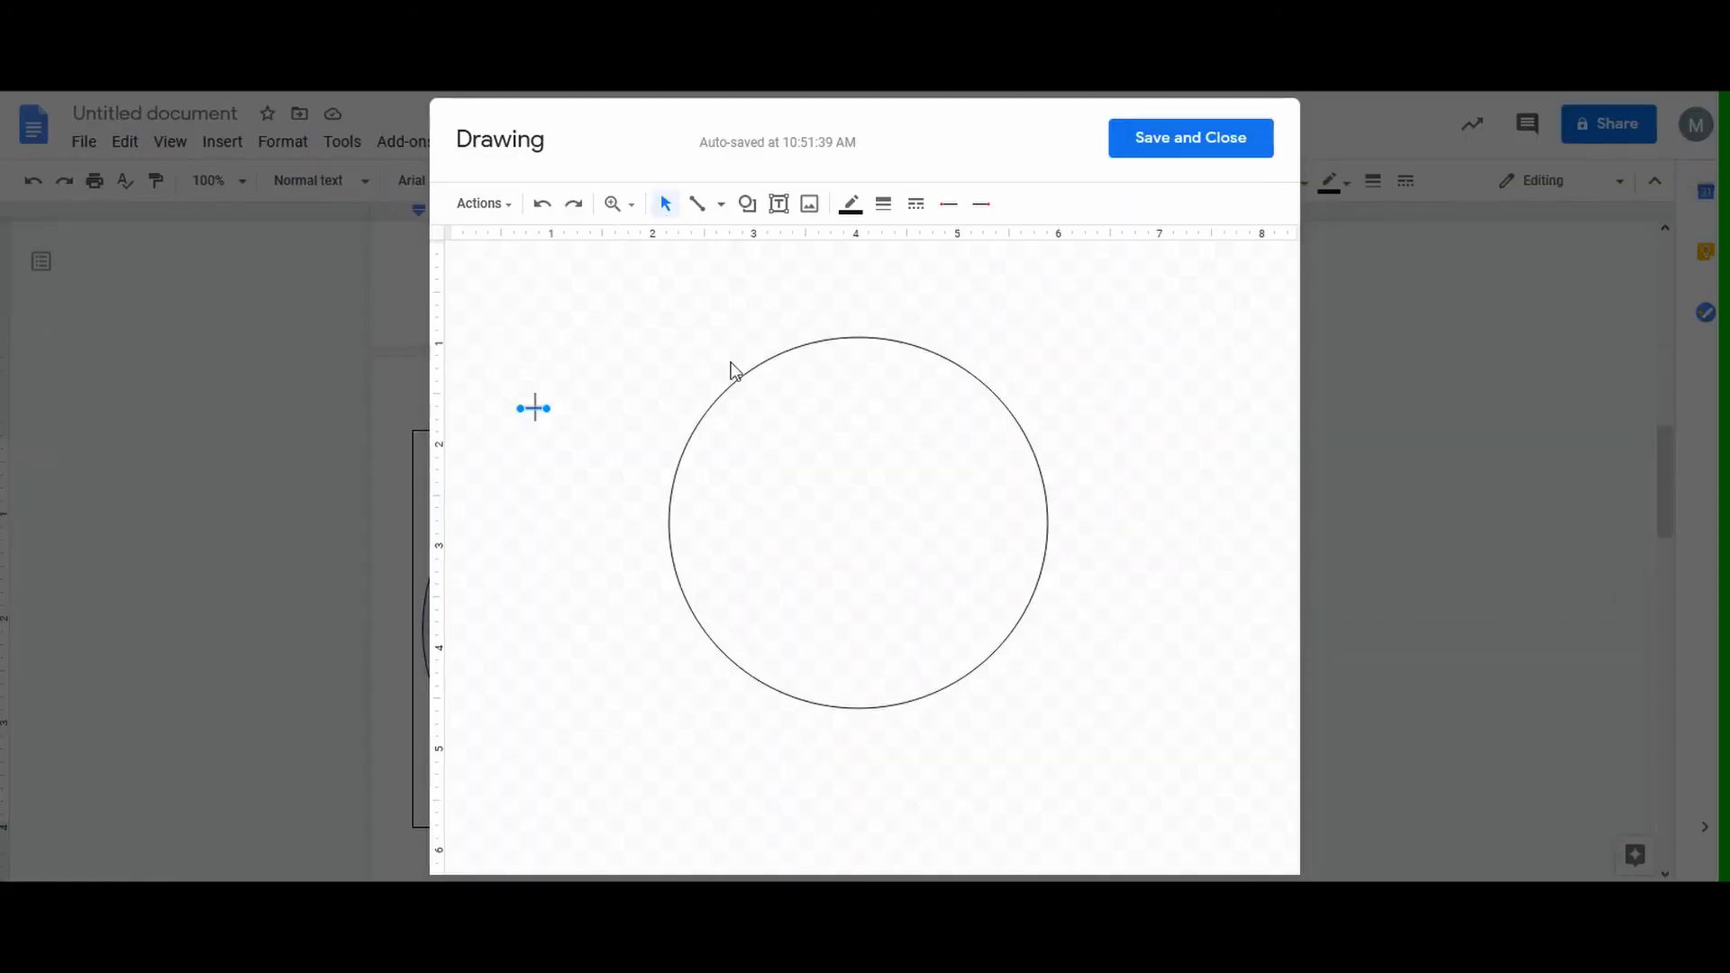
left_click(953, 561)
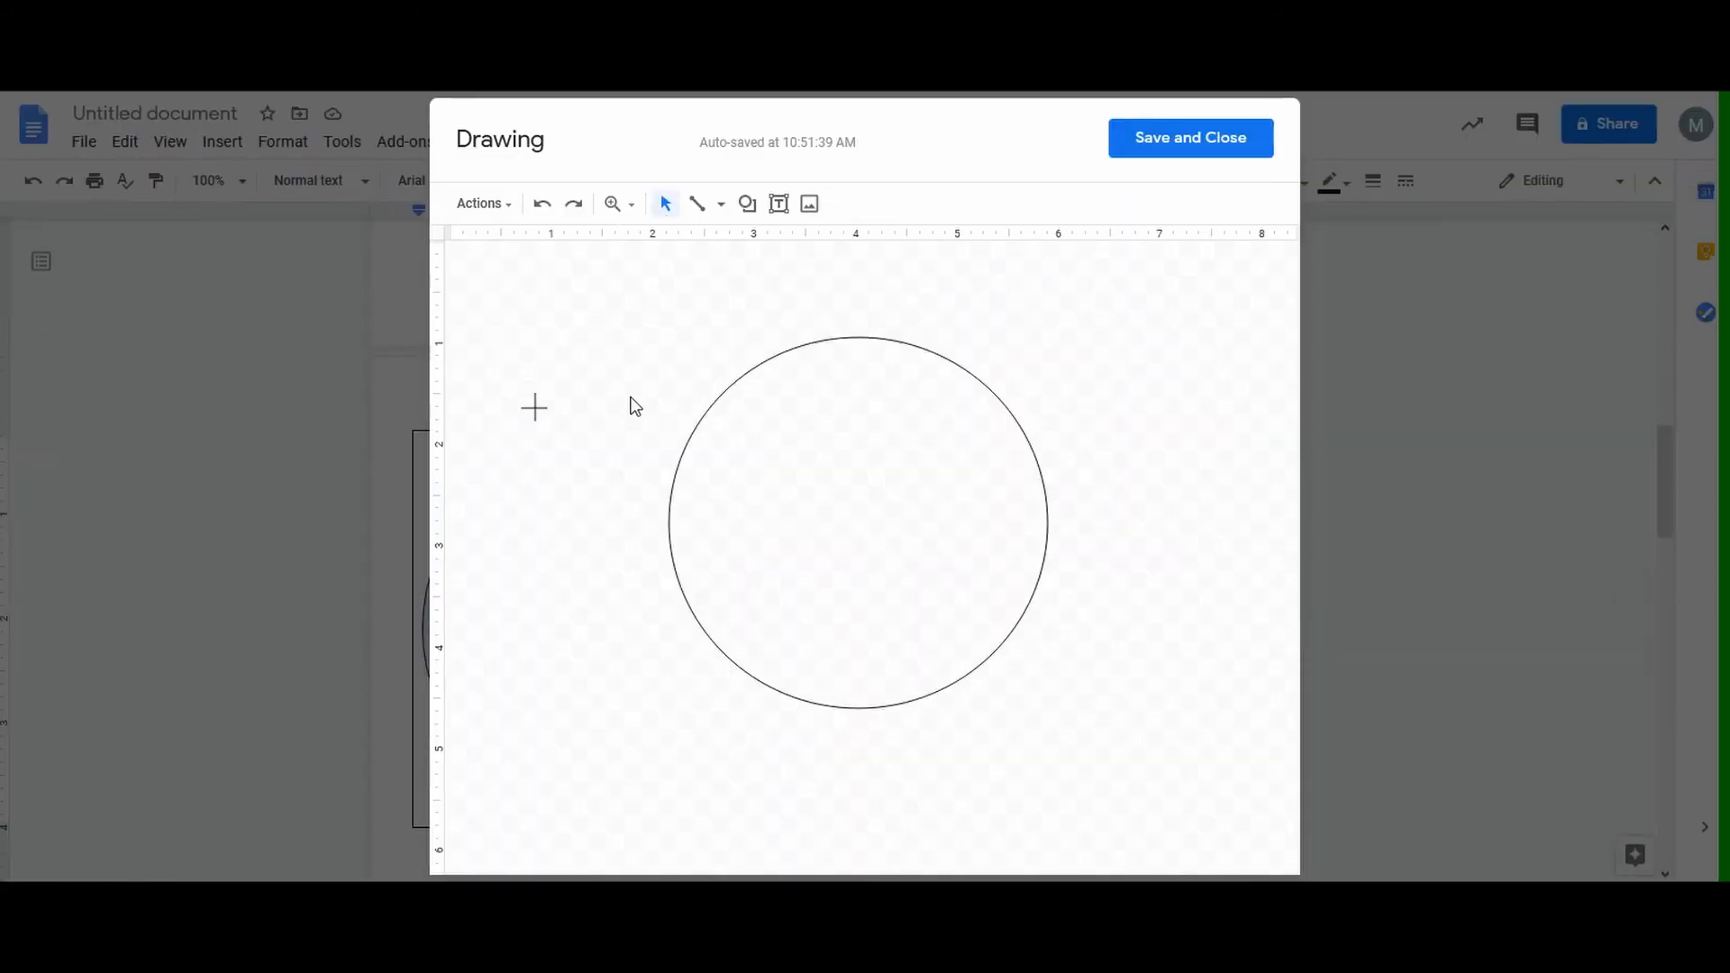
Move both lines of the small cross together to the centre of the circle
left_click(538, 409)
left_click_drag(564, 433, 862, 524)
left_click(1140, 456)
Add a text box outside the circle's upper right and size it to about 1.5 by 0.6 inches
left_click(778, 204)
left_click_drag(1066, 322, 1241, 398)
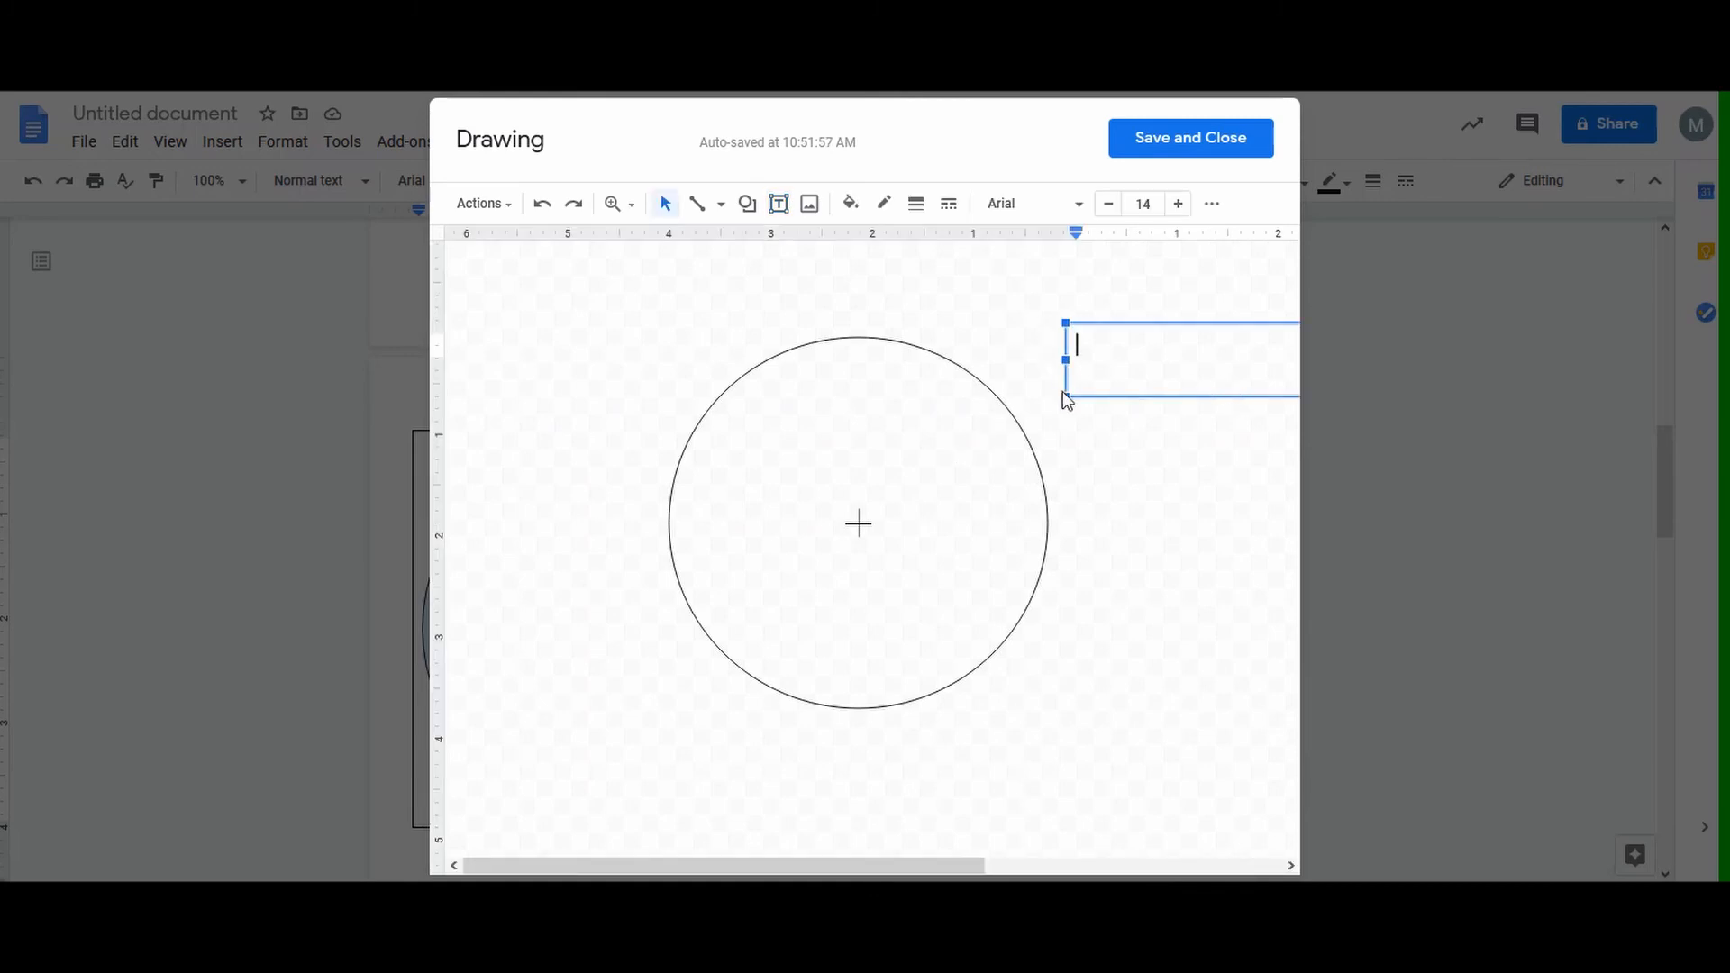
left_click_drag(1062, 401, 709, 340)
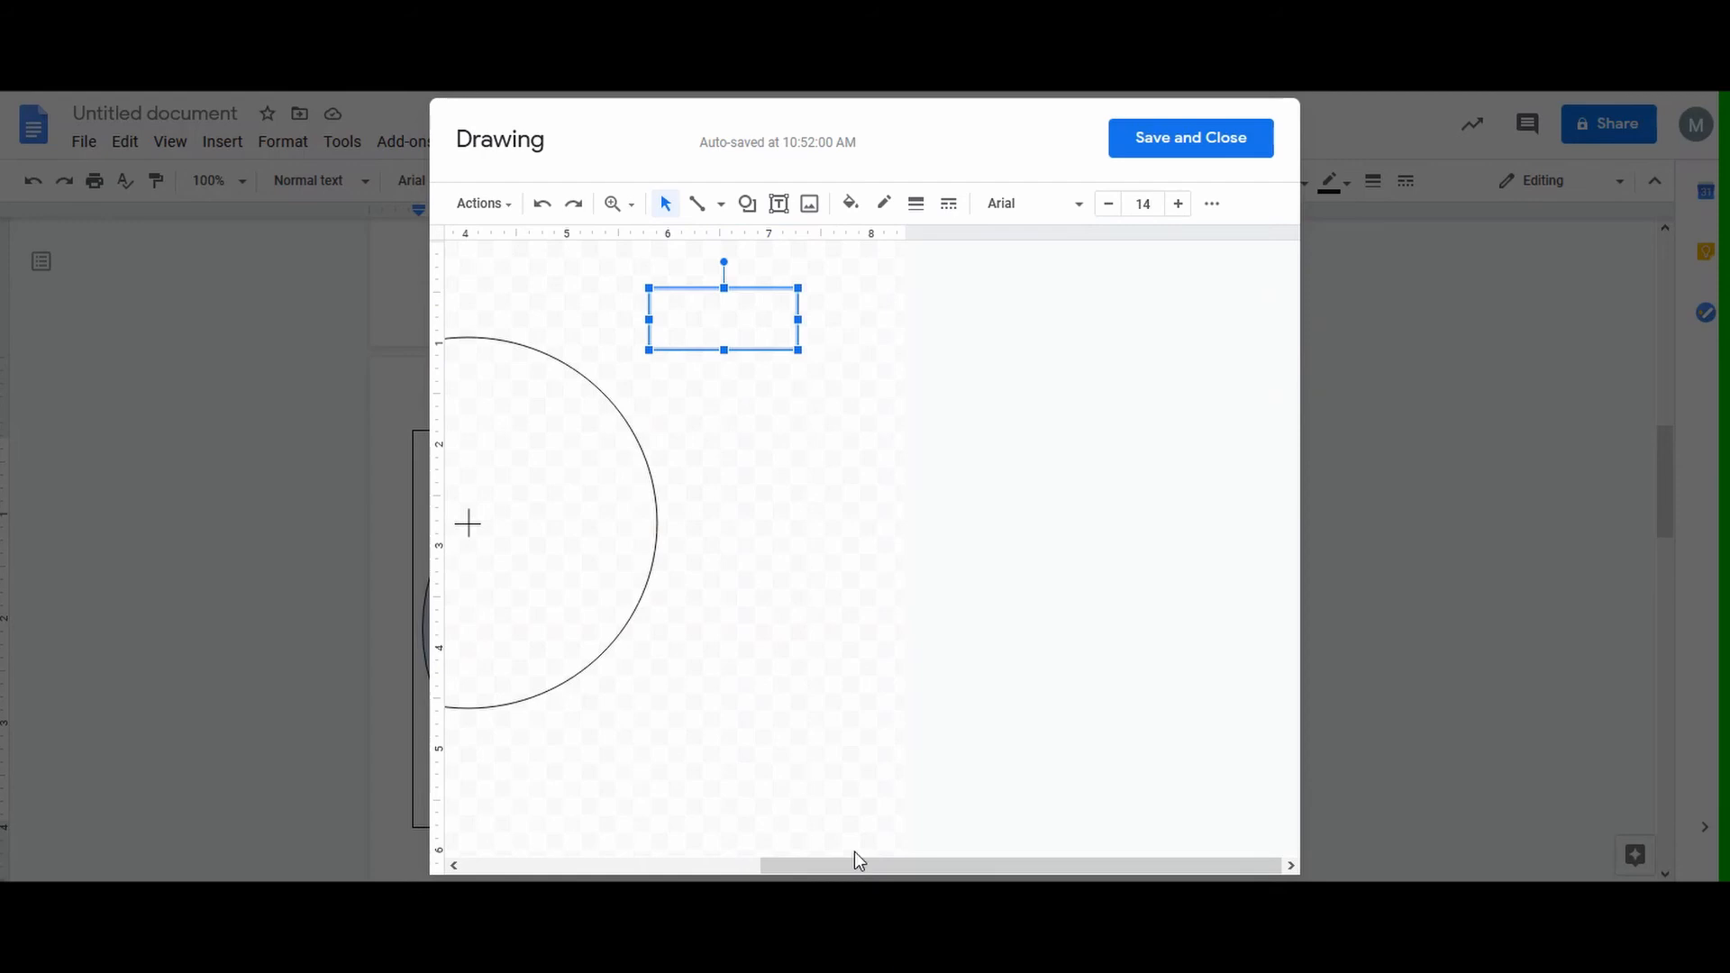
left_click_drag(863, 859, 792, 843)
Enter the label A in the text box and shrink the box to fit the letter
left_click(845, 323)
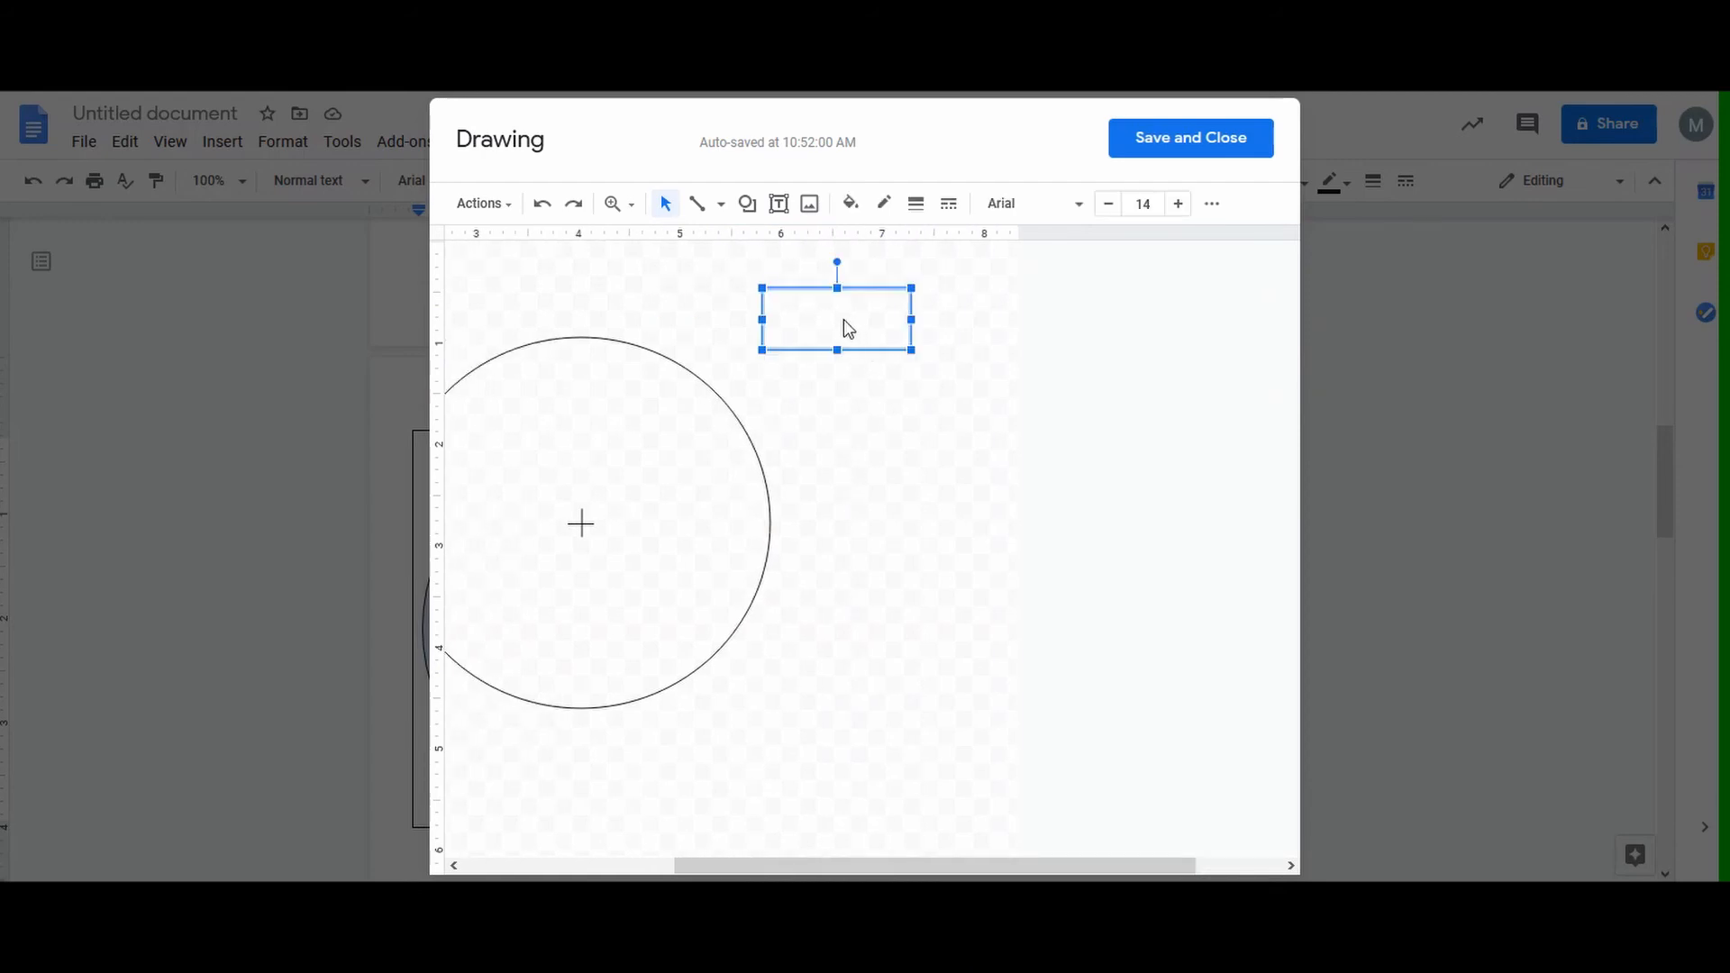
double_click(798, 310)
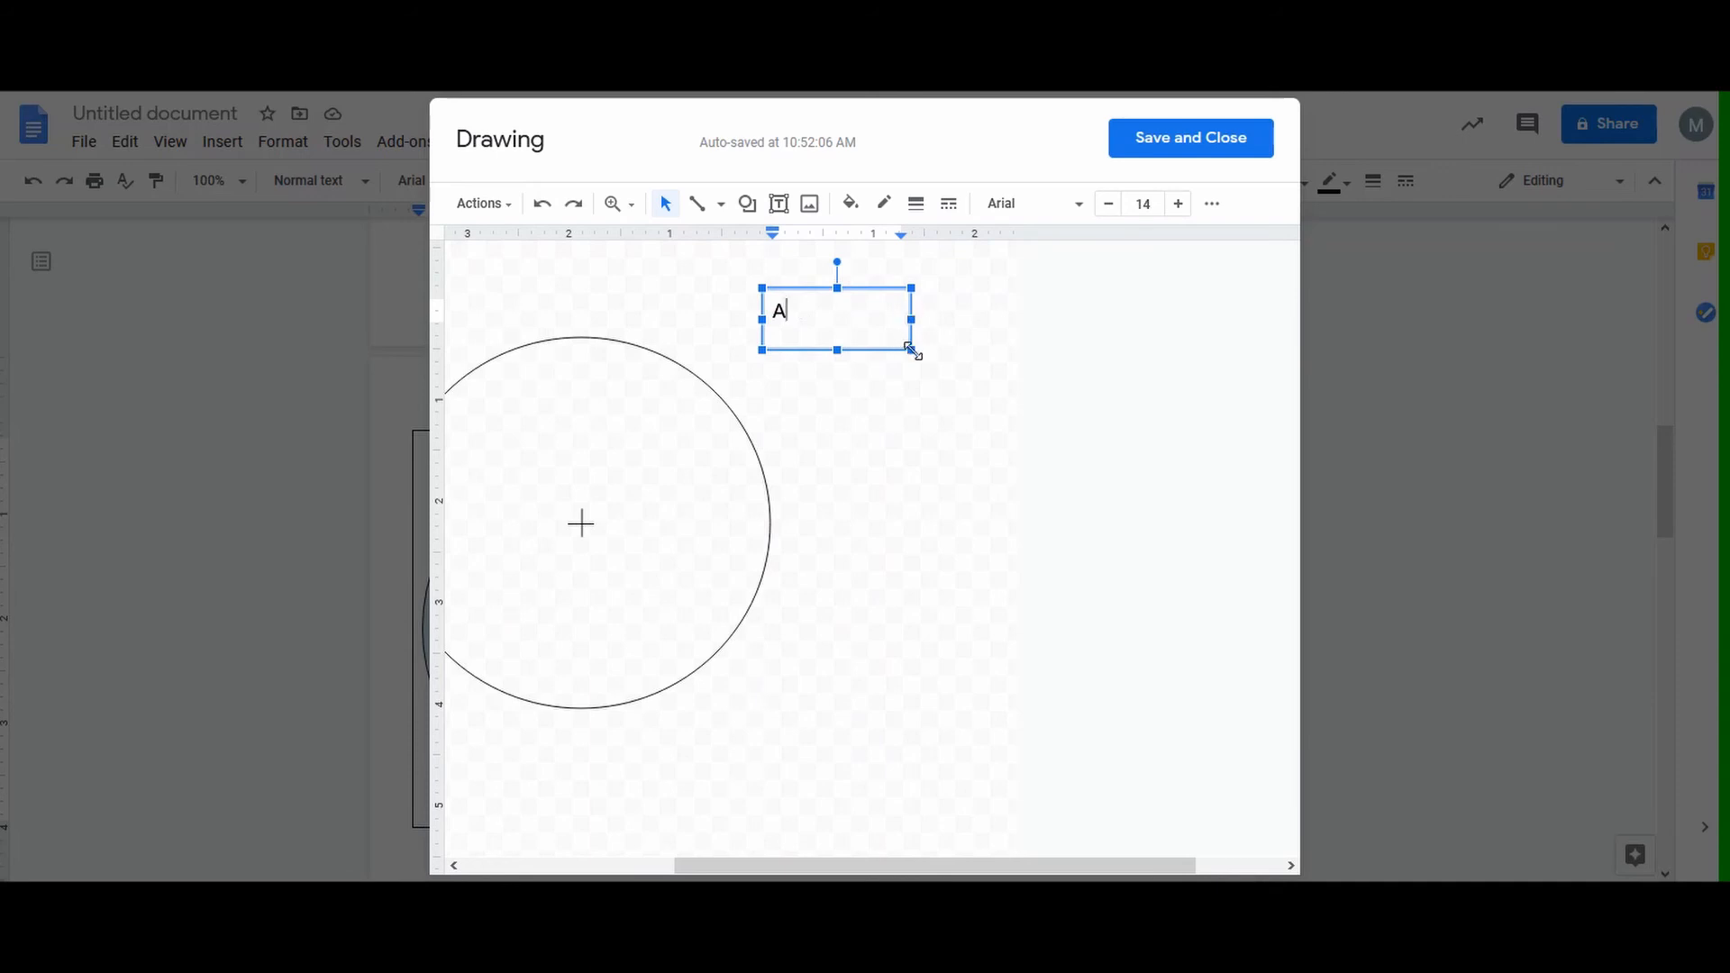
left_click_drag(910, 349, 800, 330)
left_click(866, 347)
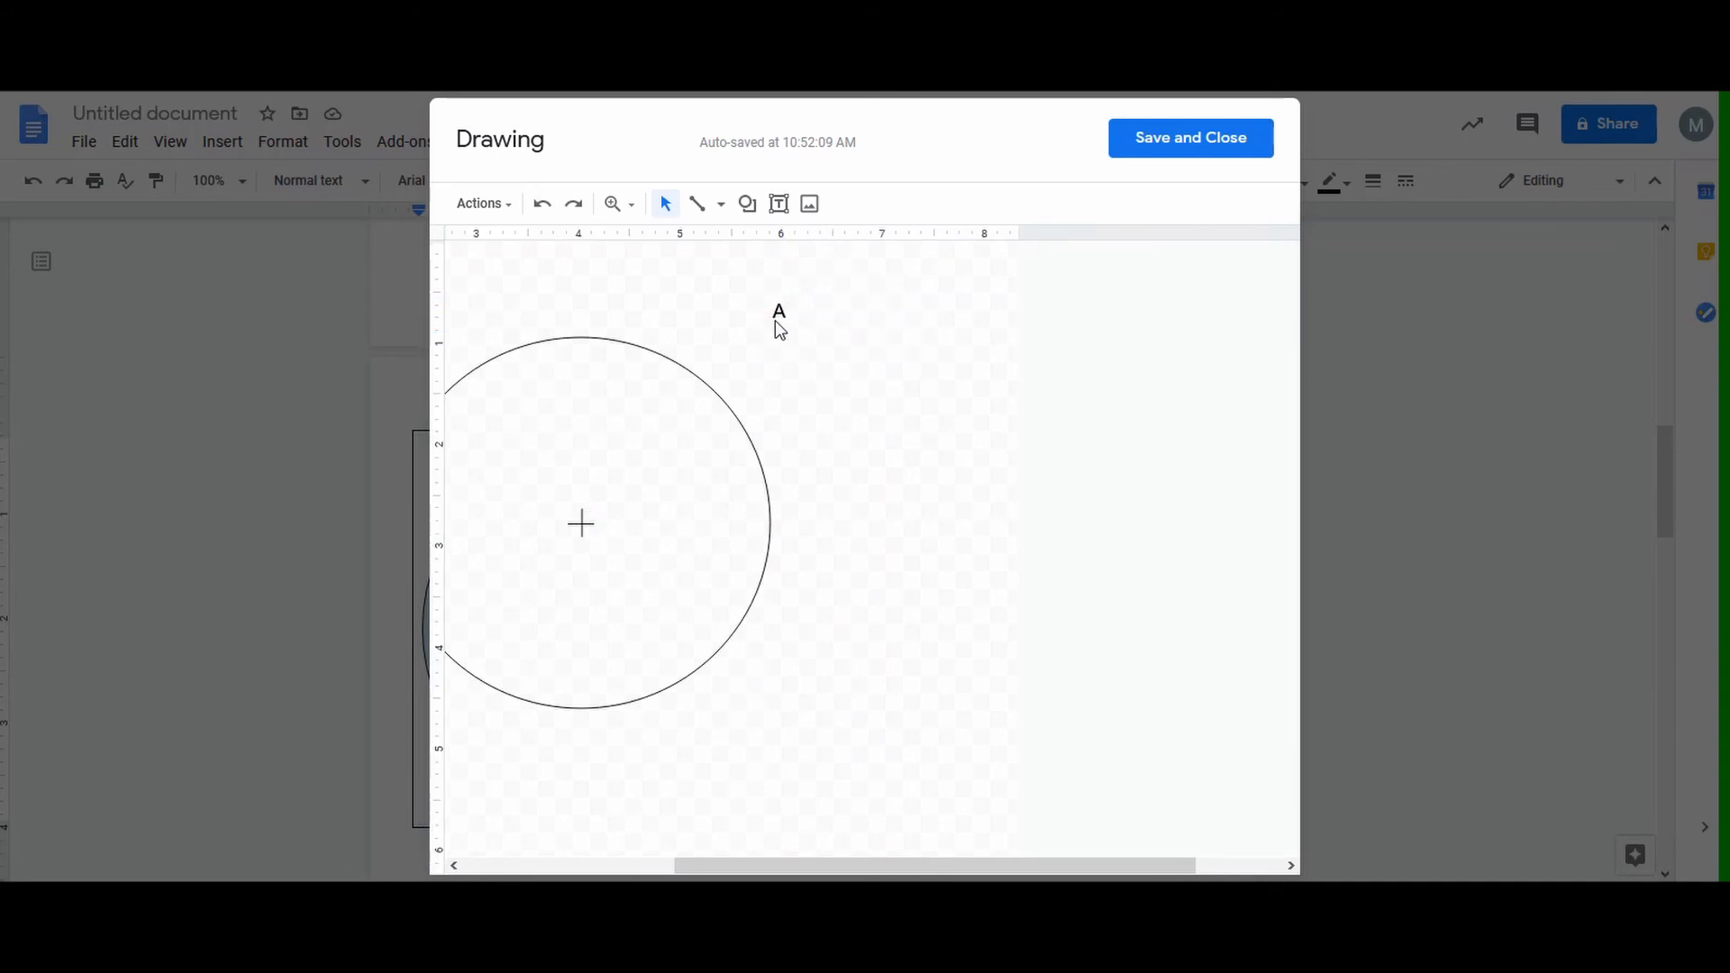
Move the label A from outside the circle to just above and right of the centre cross
left_click(782, 312)
left_click_drag(792, 333, 612, 512)
left_click(976, 461)
left_click(599, 487)
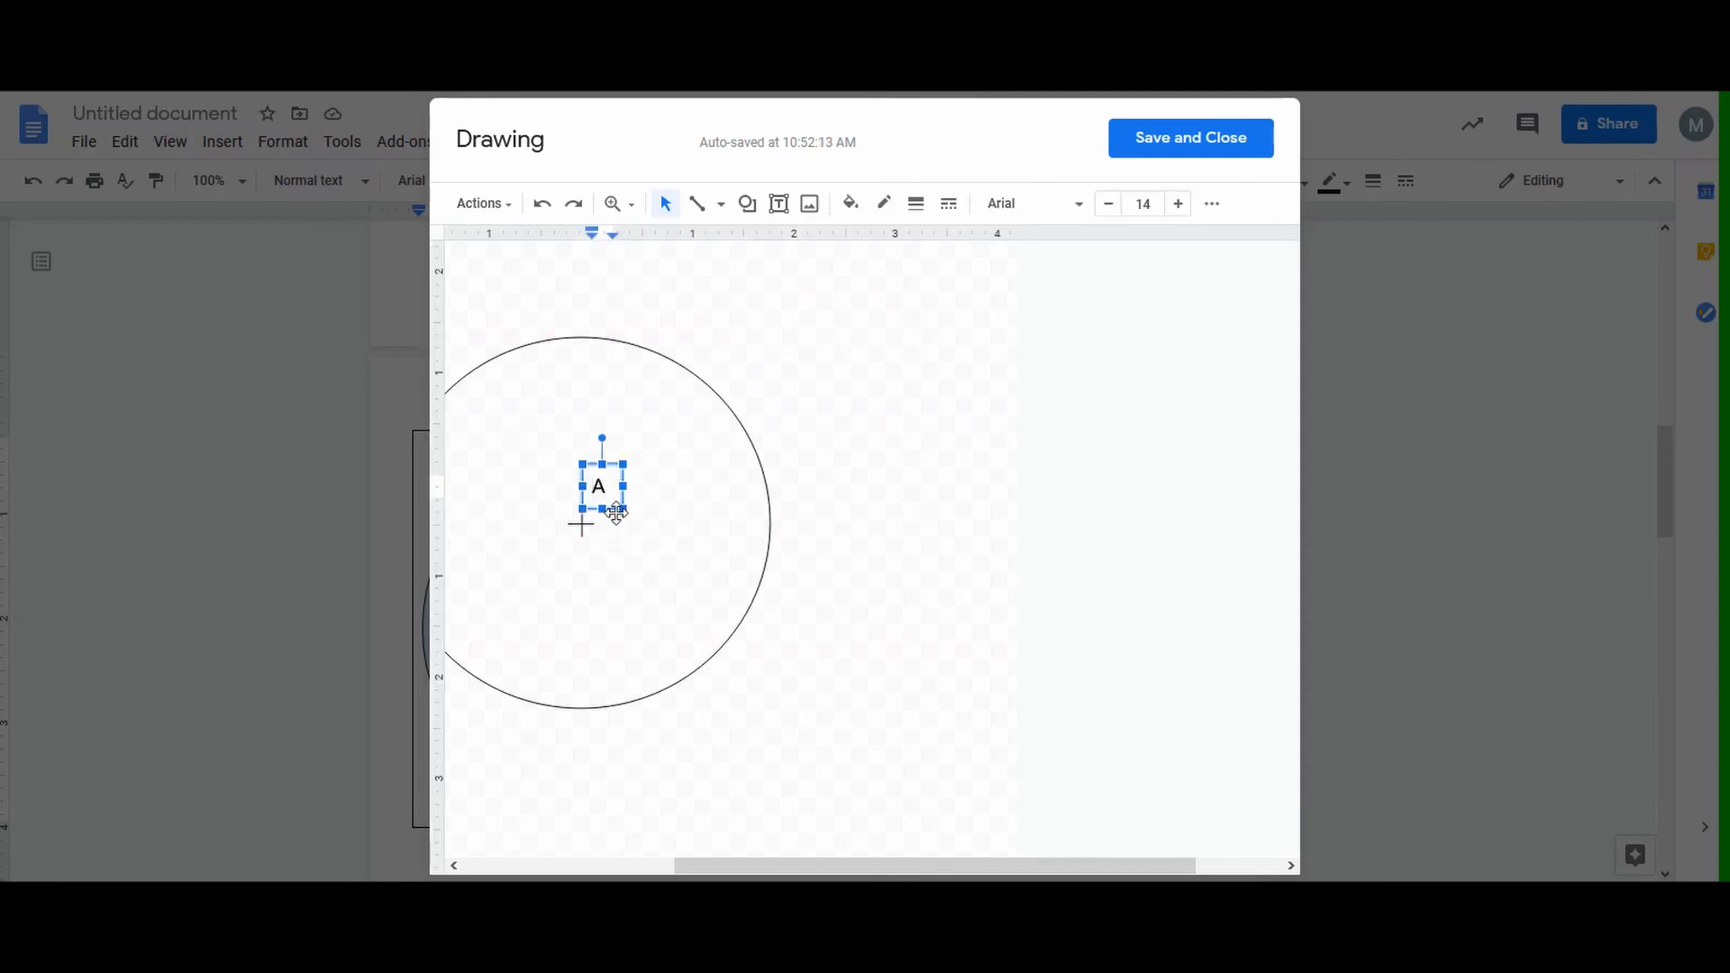
Nudge the label A down and slightly right so that it sits close beside the centre cross
left_click(611, 512)
key("Down")
key("Down")
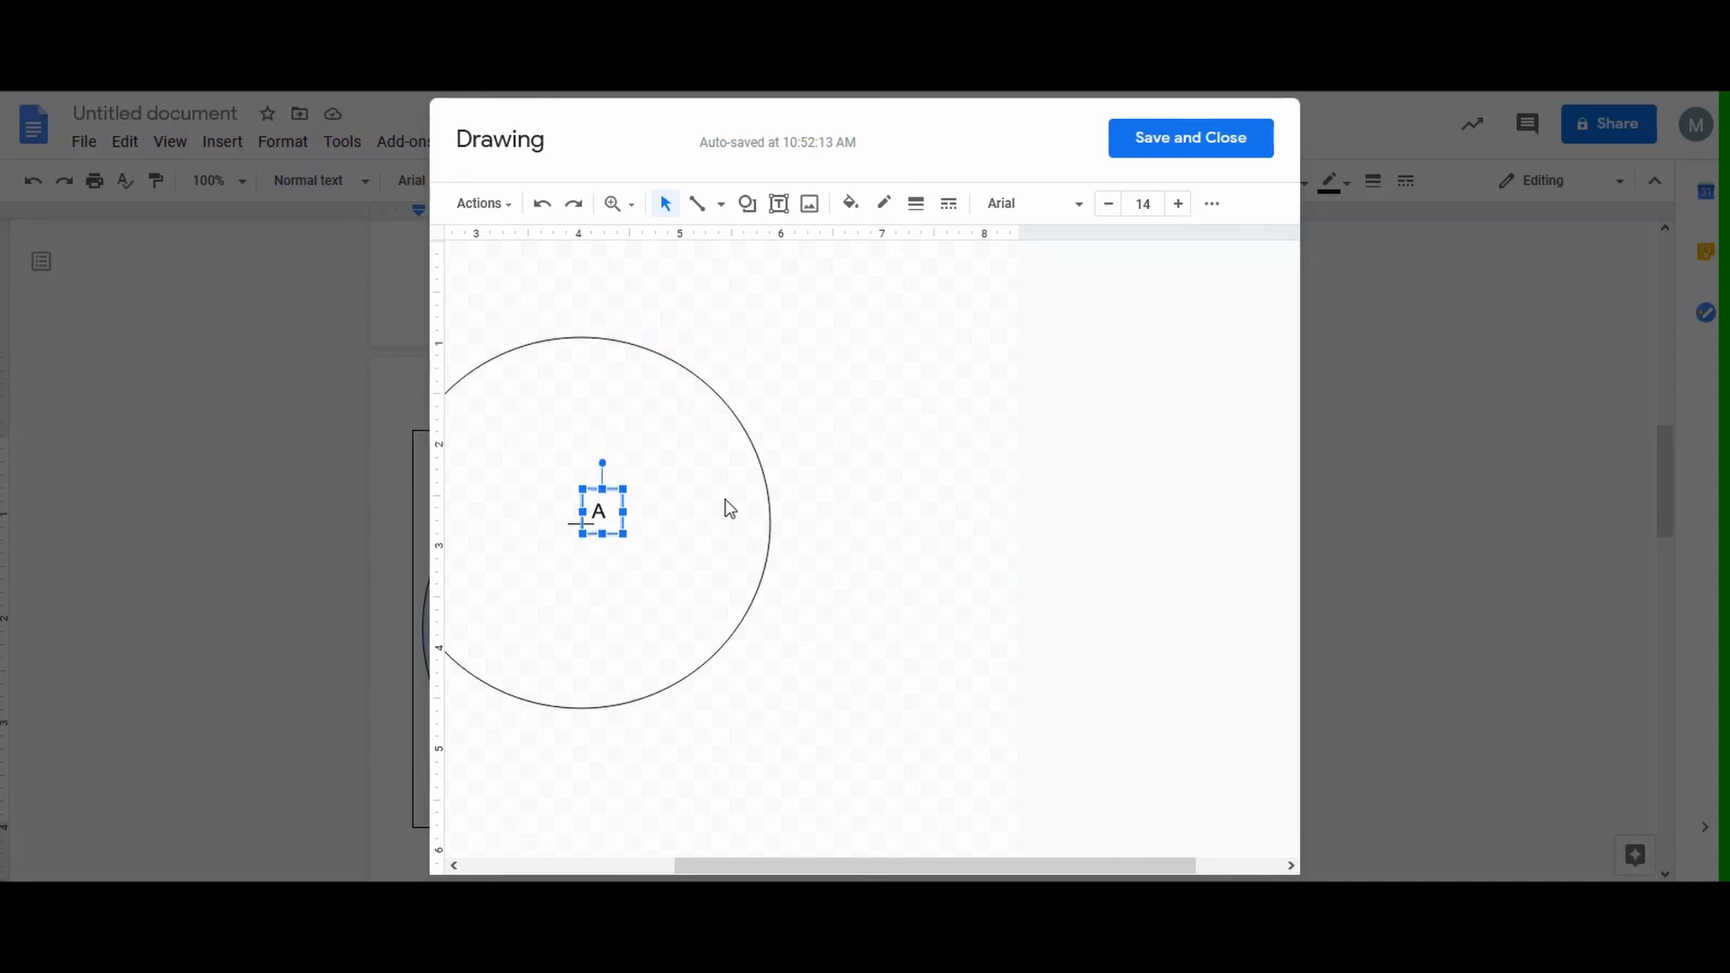
key("Up")
key("Left")
key("Right")
key("Right")
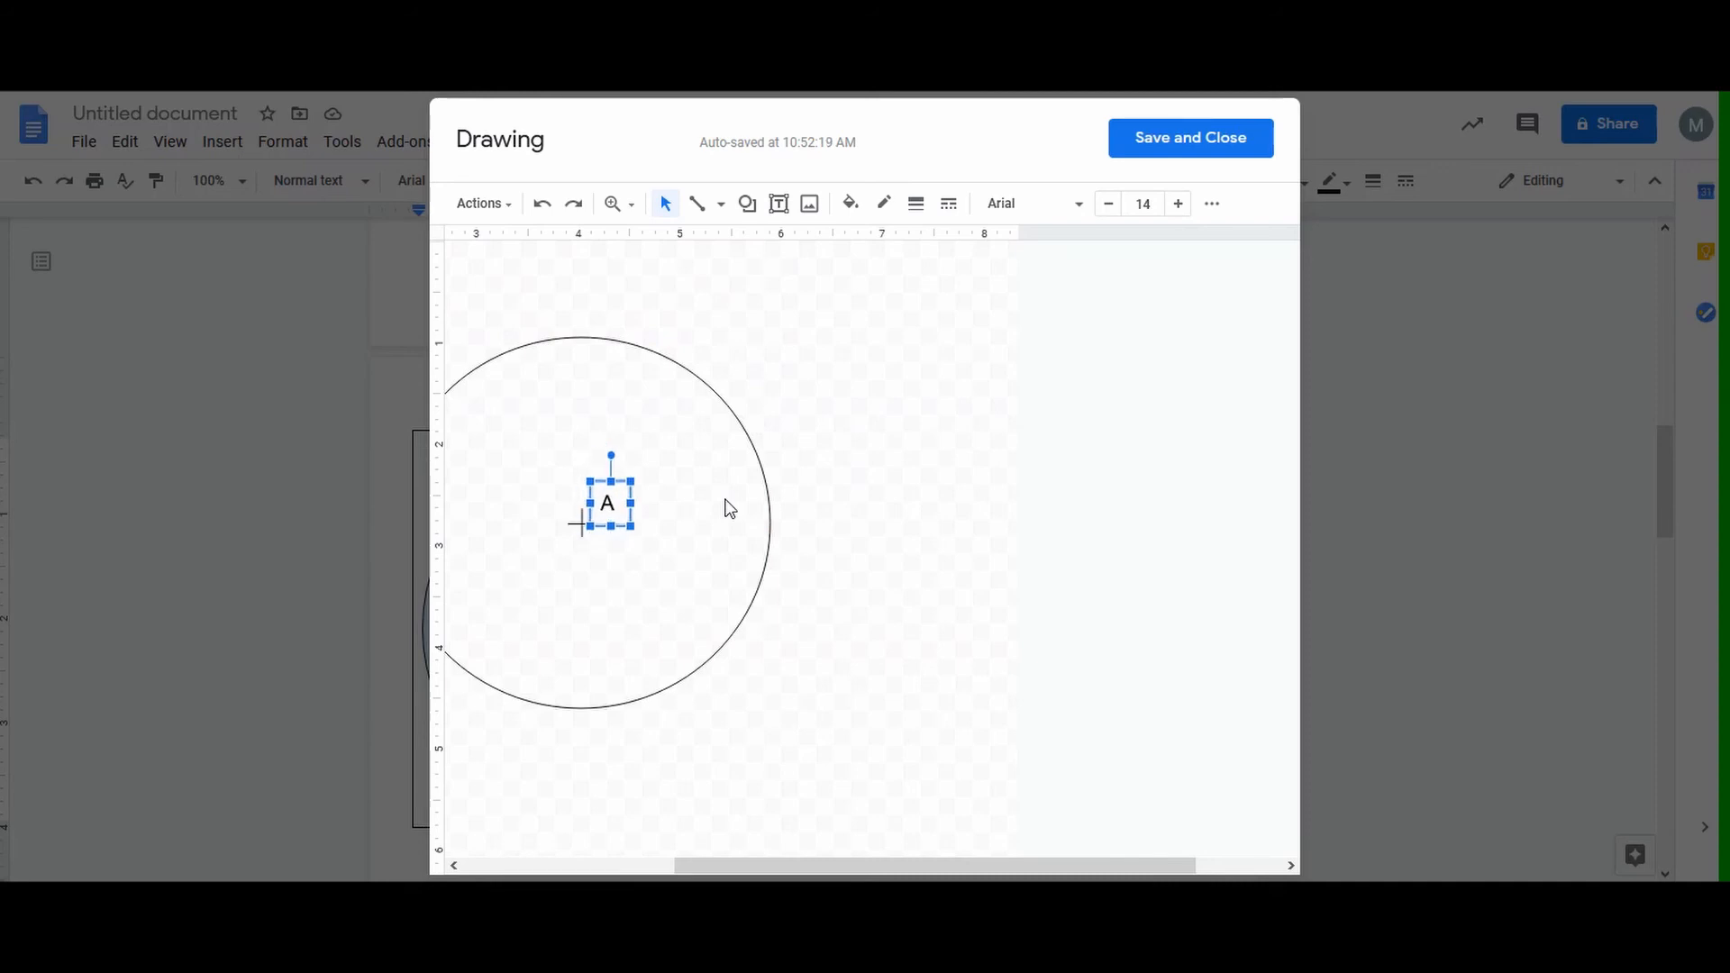
left_click(973, 489)
left_click(654, 870)
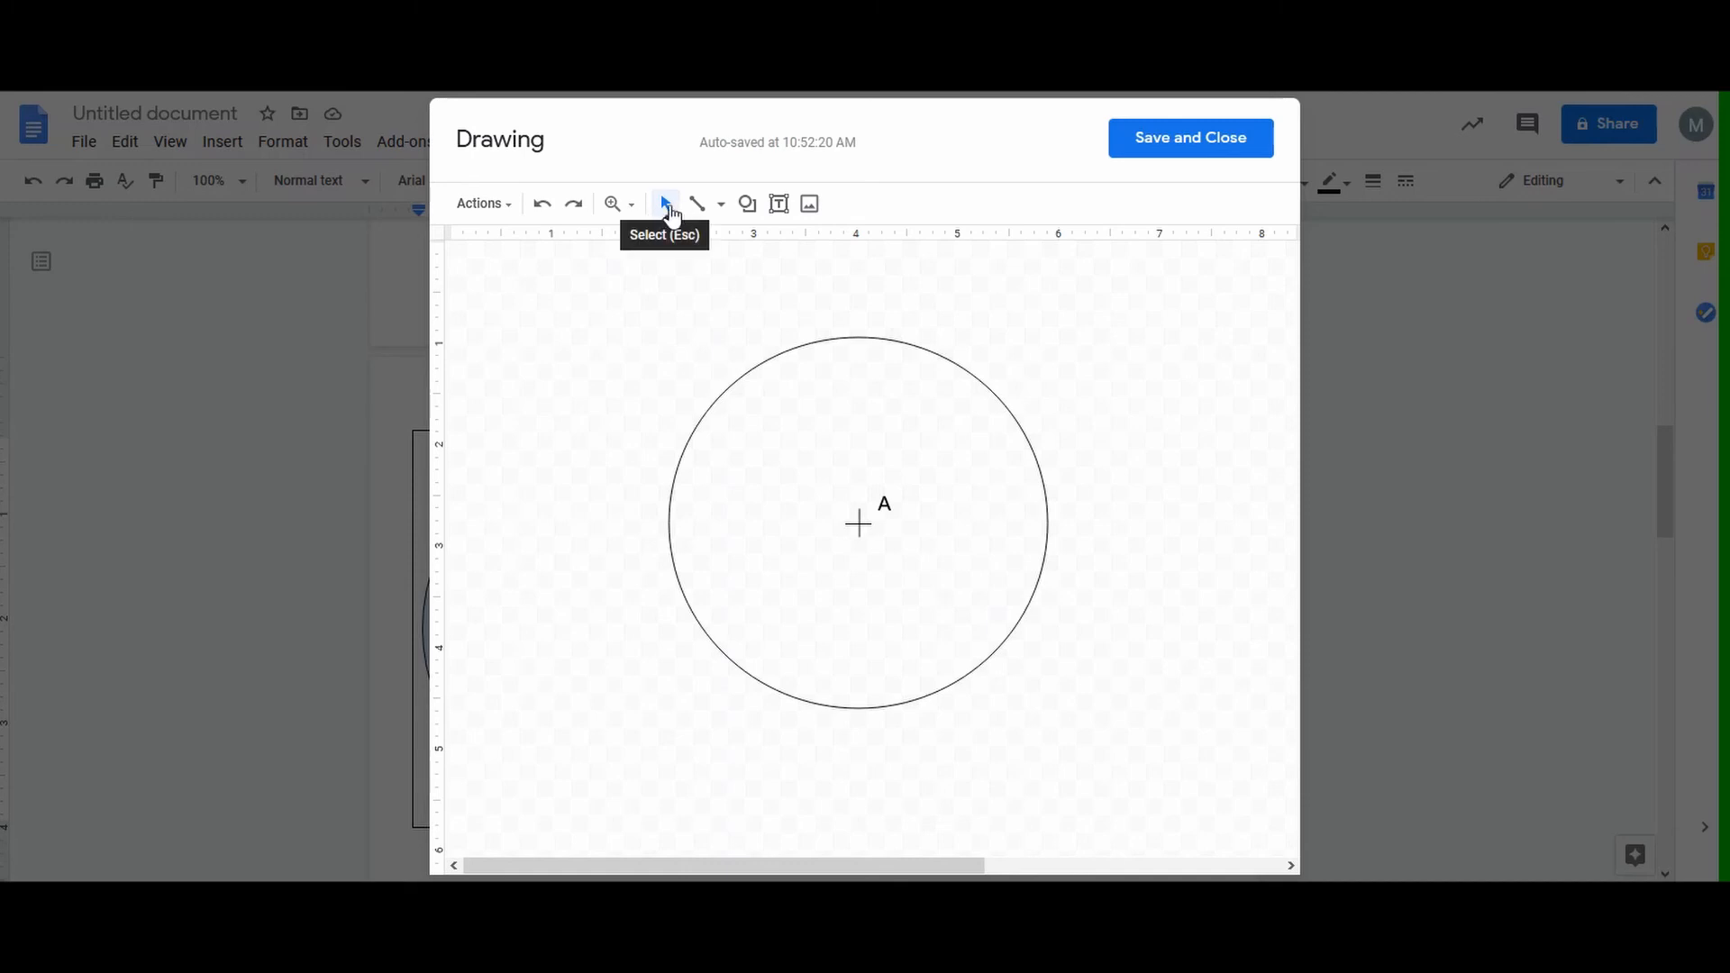
Draw a tiny oval about 0.1 inch wide outside the circle's upper left and fill it with black
left_click(696, 206)
left_click(747, 203)
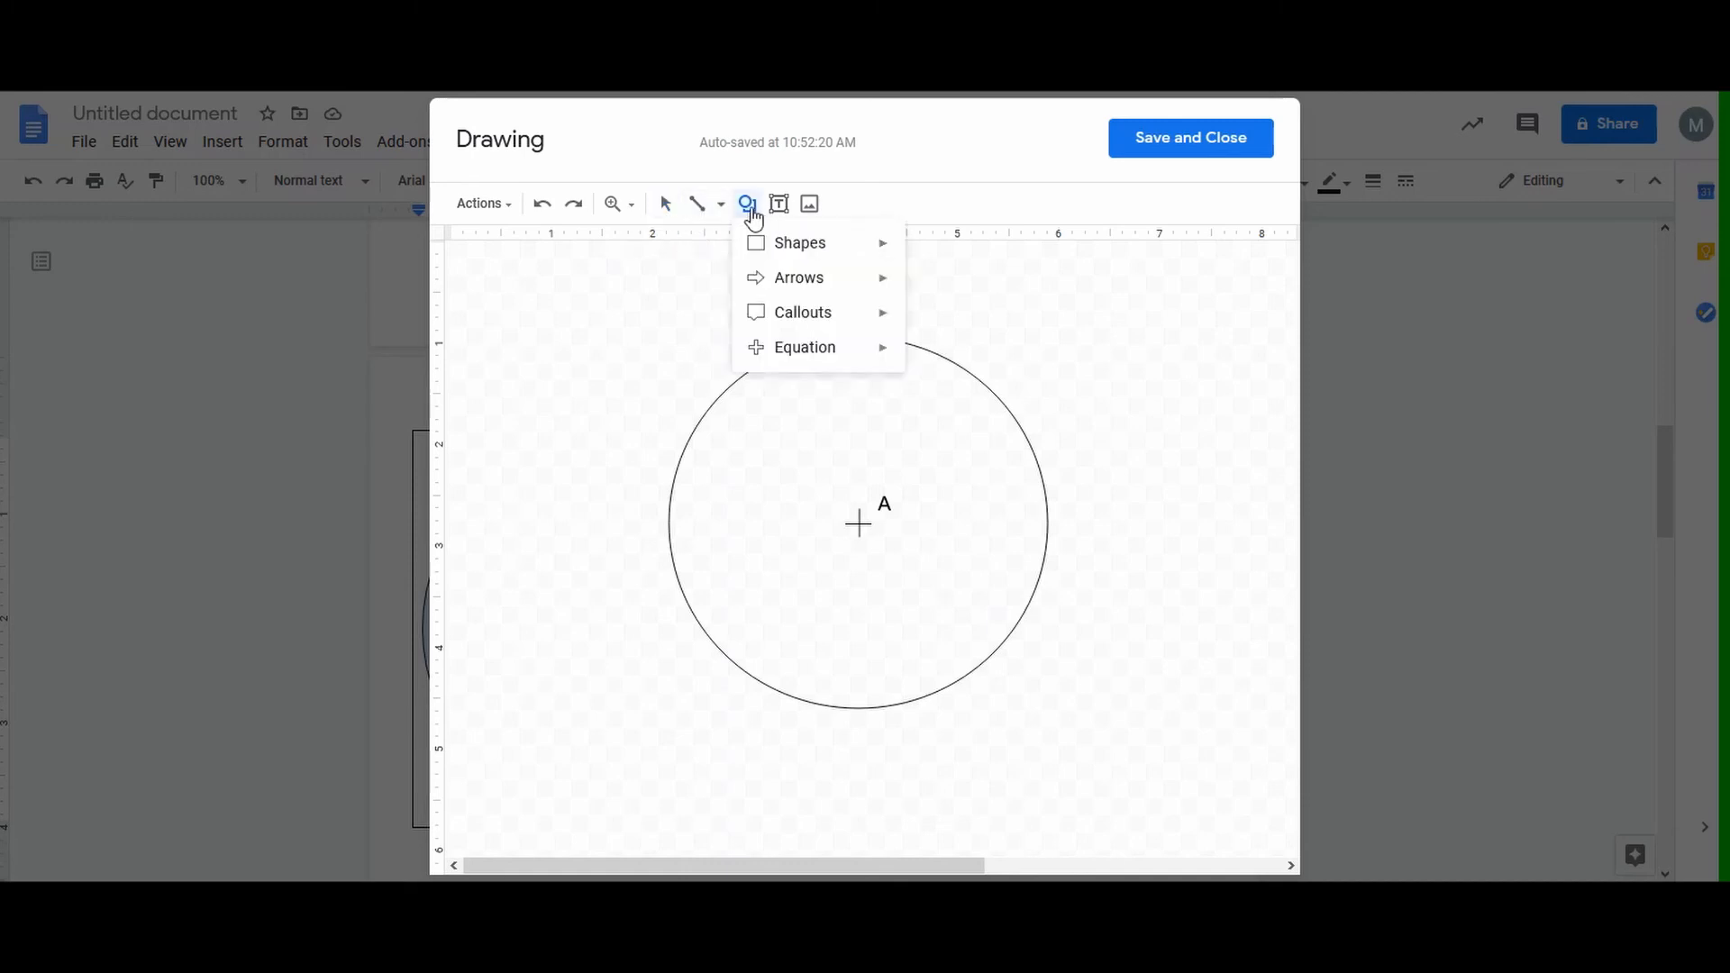
mouse_move(878, 261)
left_click(921, 292)
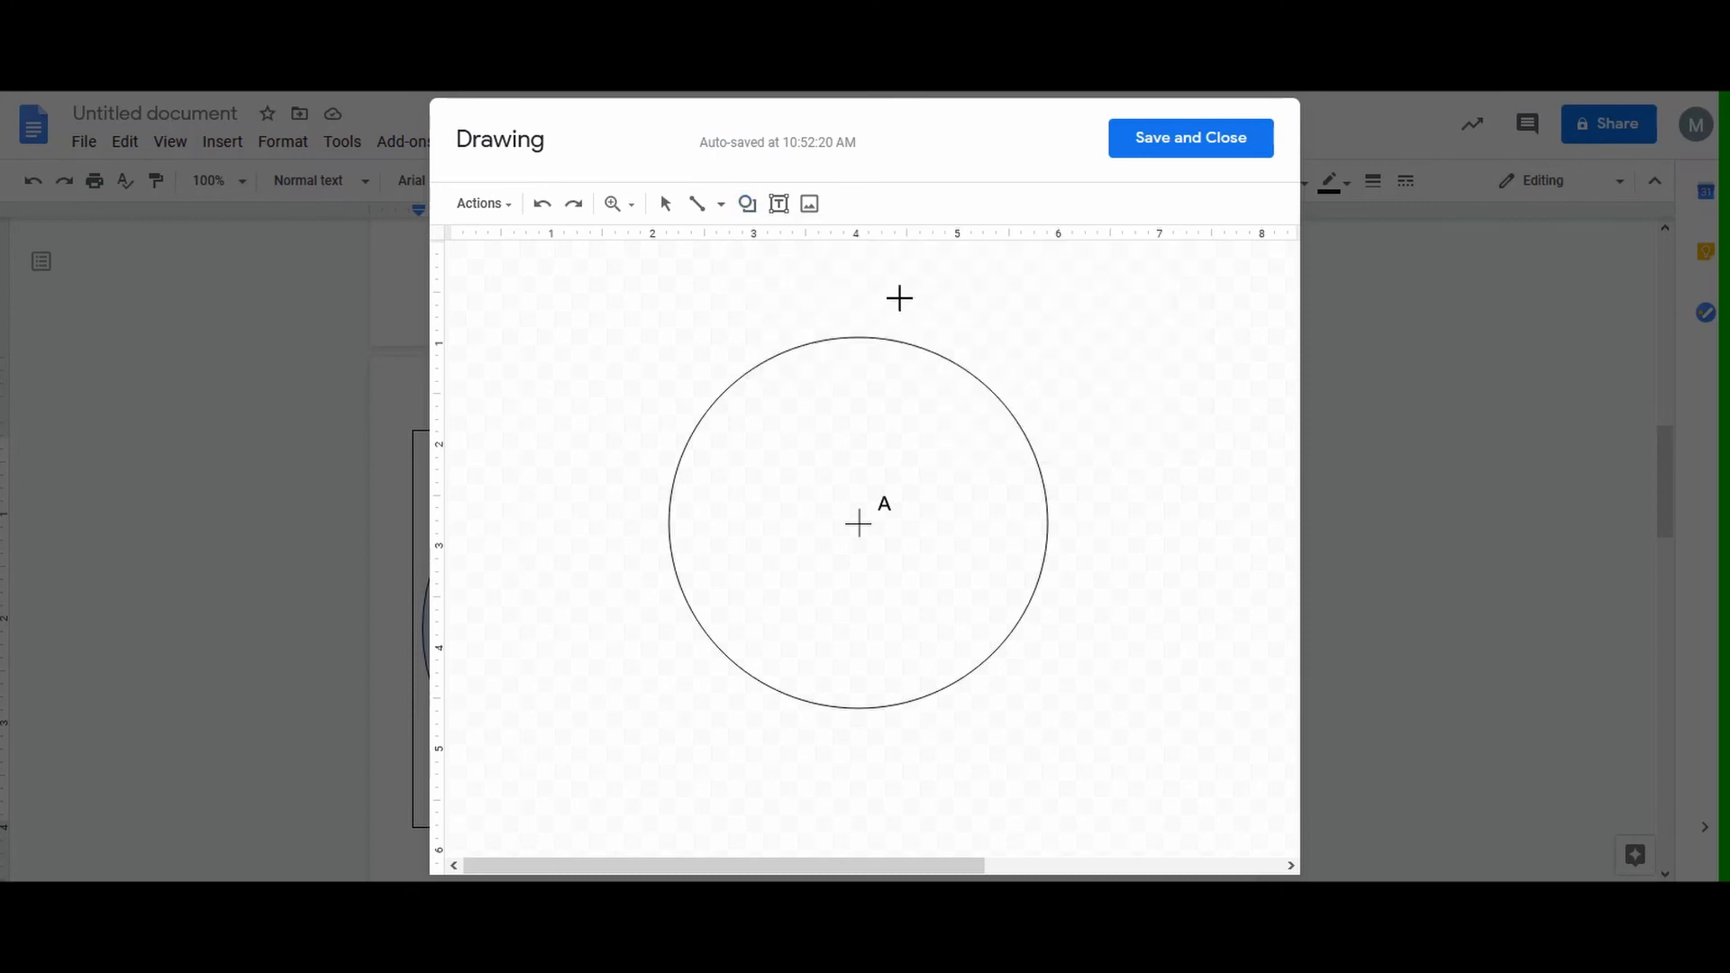
left_click_drag(489, 333, 511, 341)
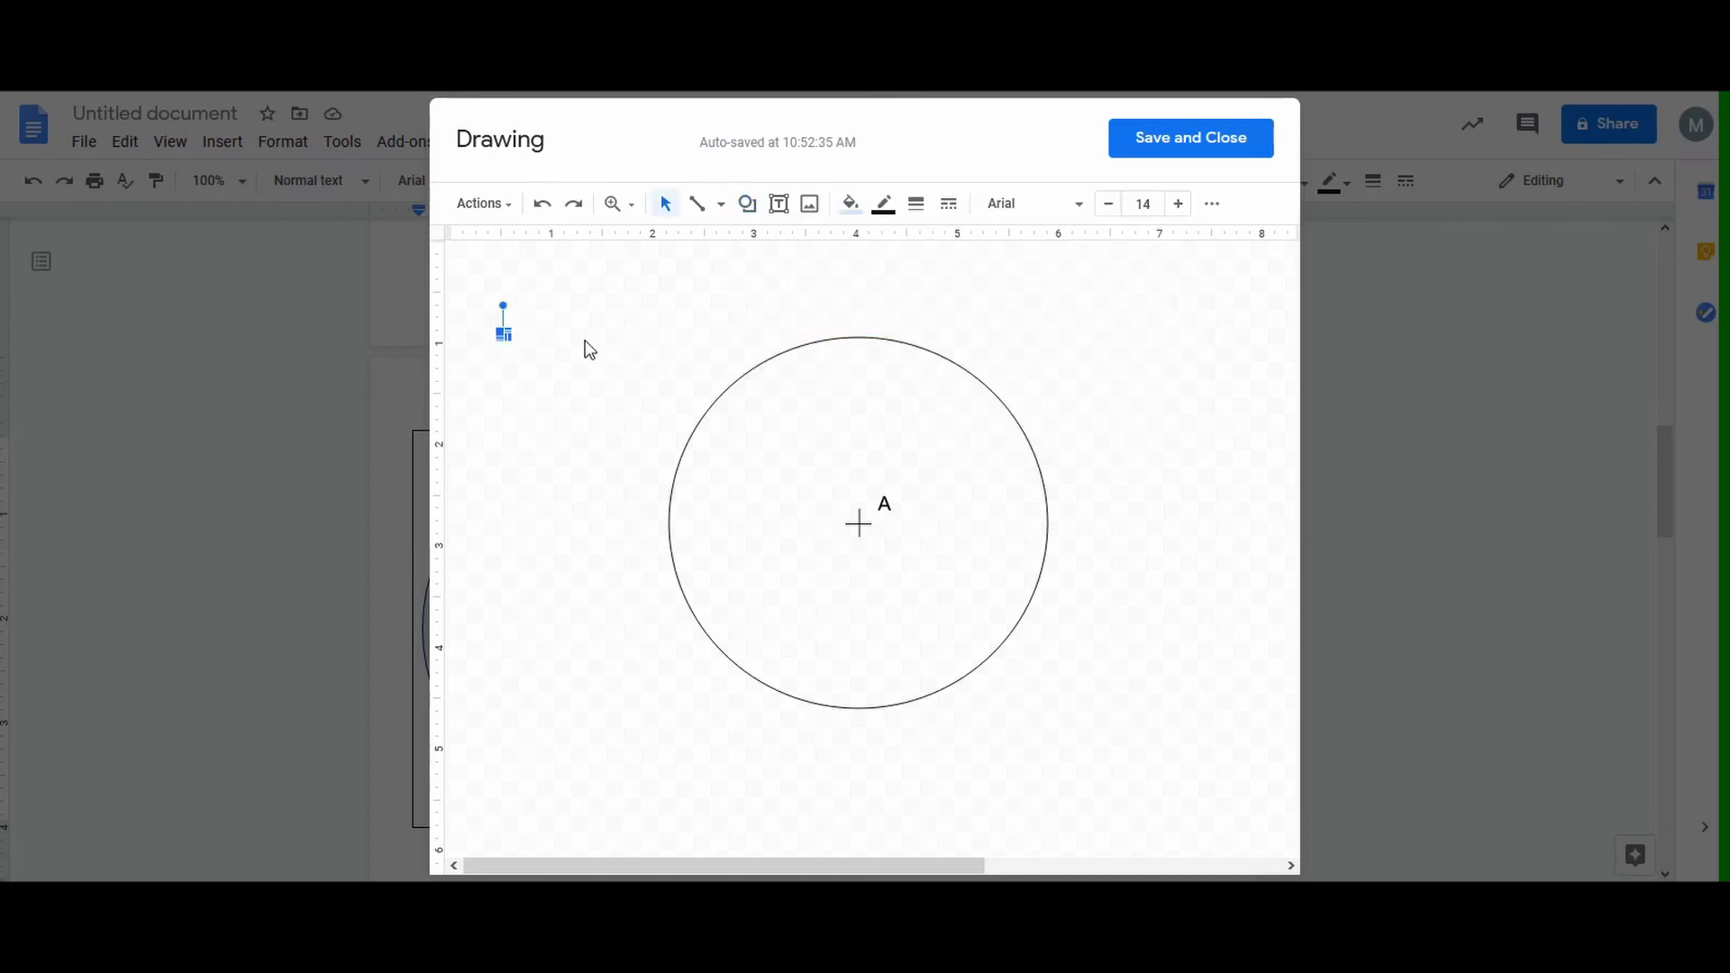
left_click(852, 207)
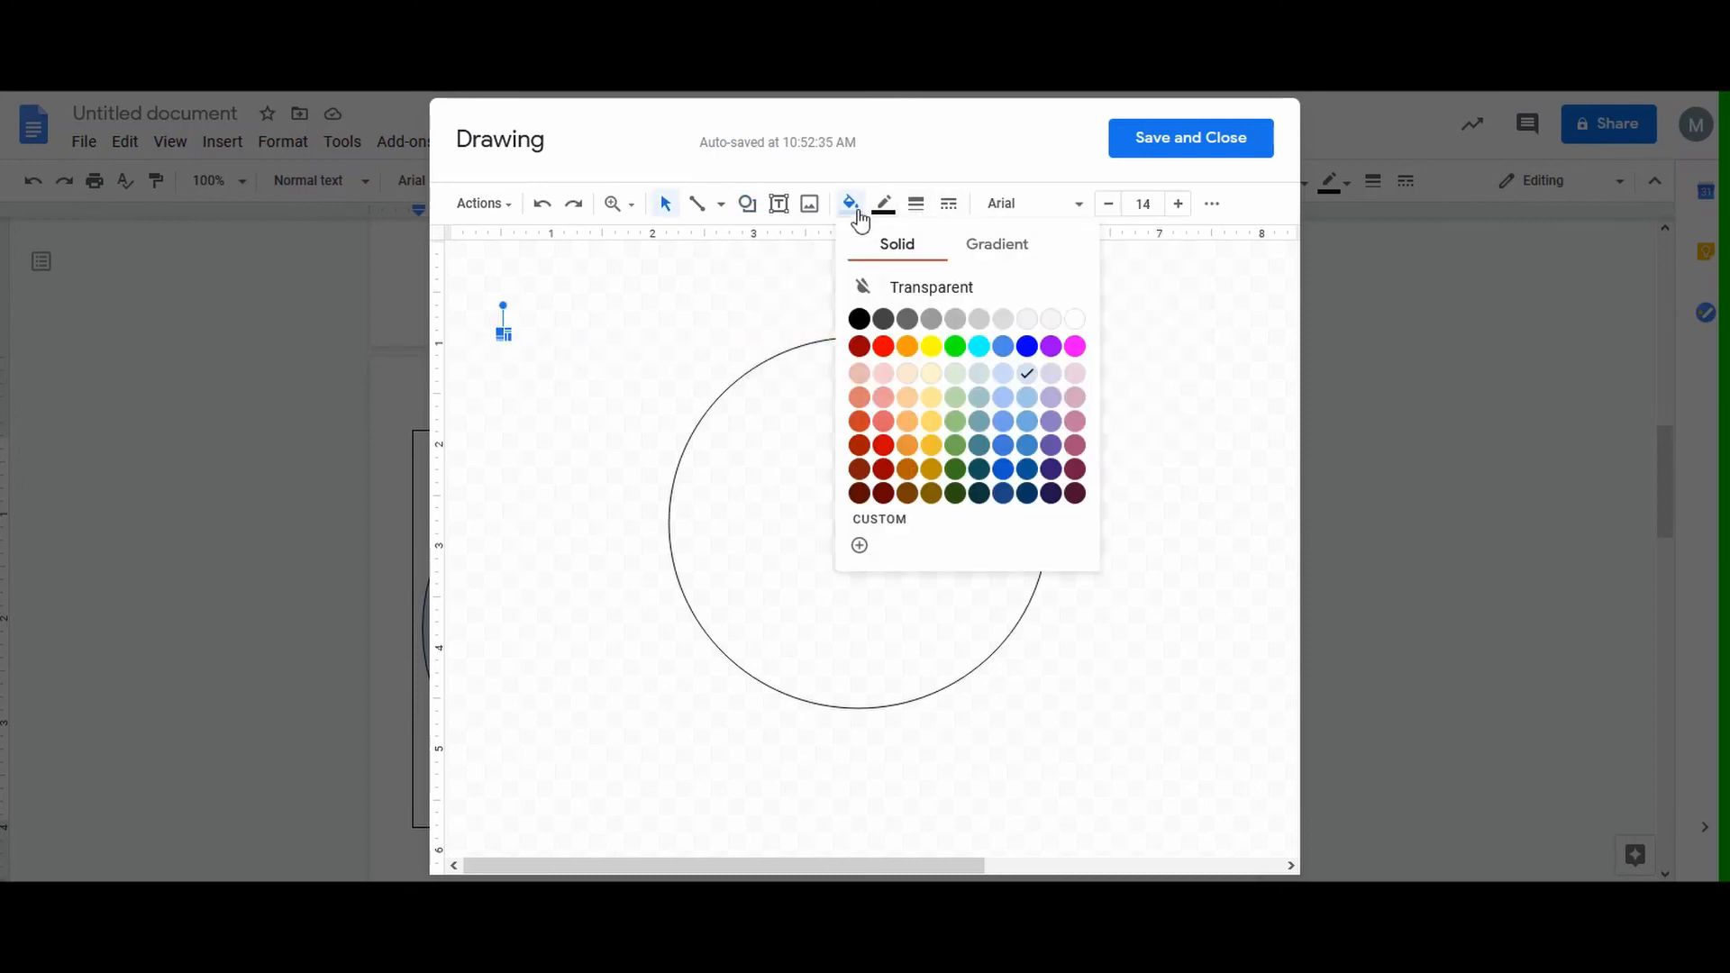
left_click(865, 283)
left_click(568, 356)
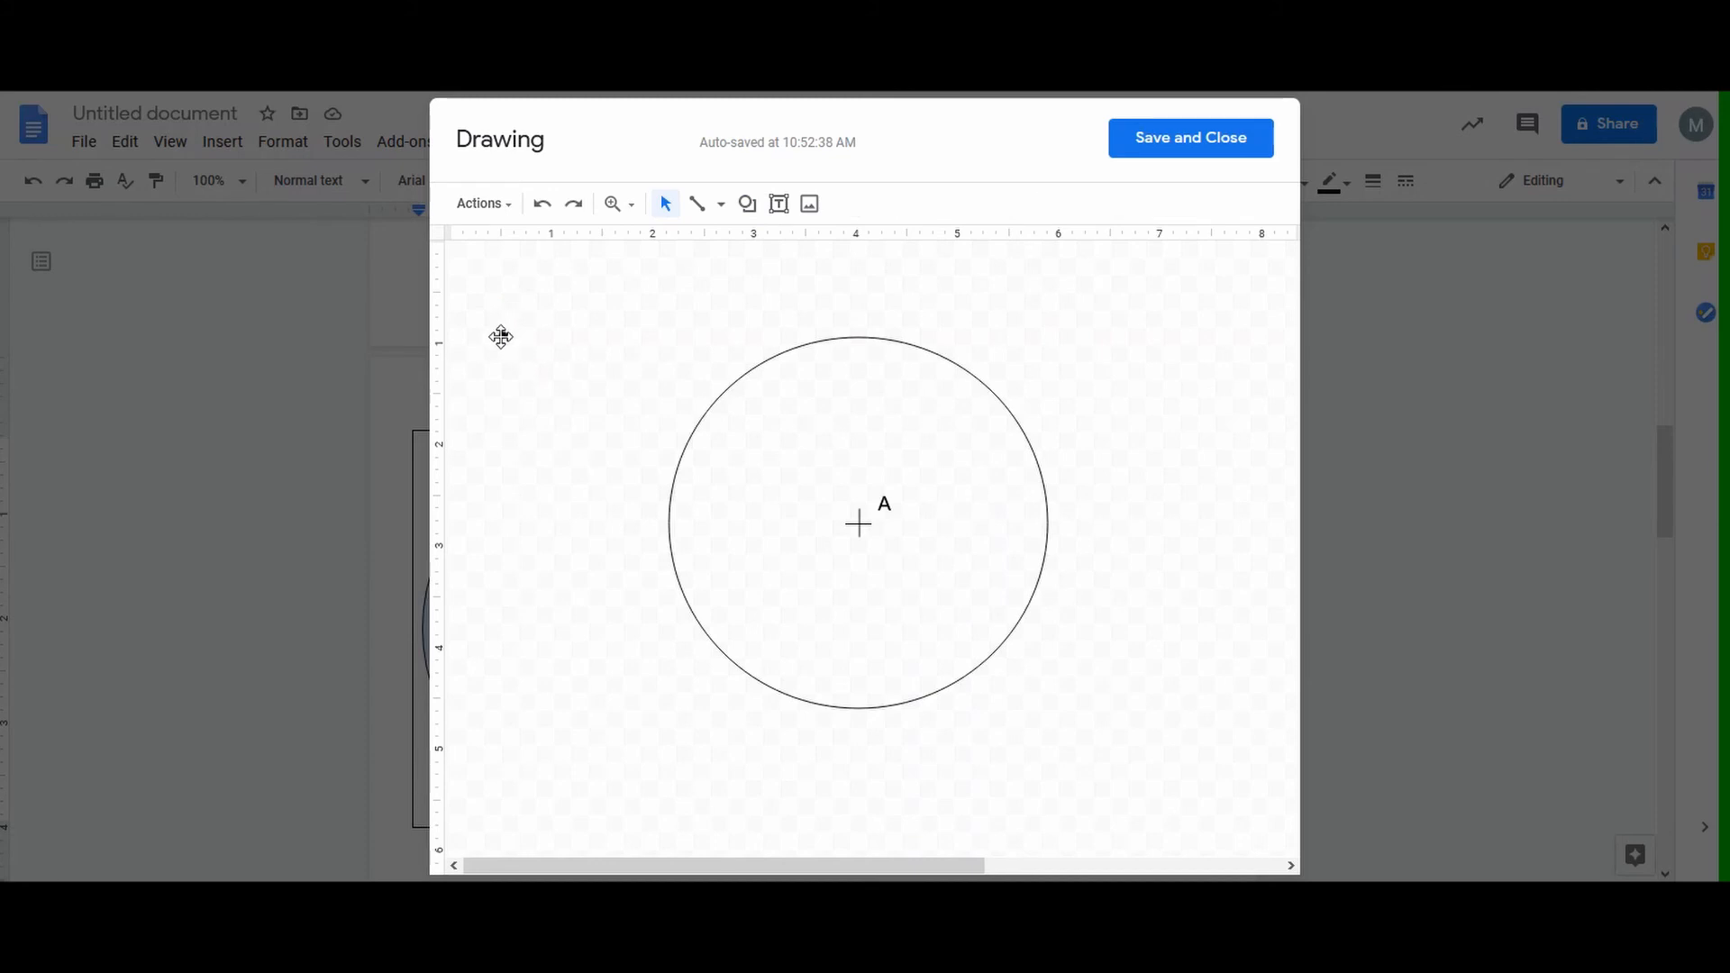
Move the black dot to the circle's lower-right edge and nudge it onto the outline
left_click(500, 336)
left_click_drag(944, 609, 997, 643)
left_click(1043, 663)
left_click(996, 643)
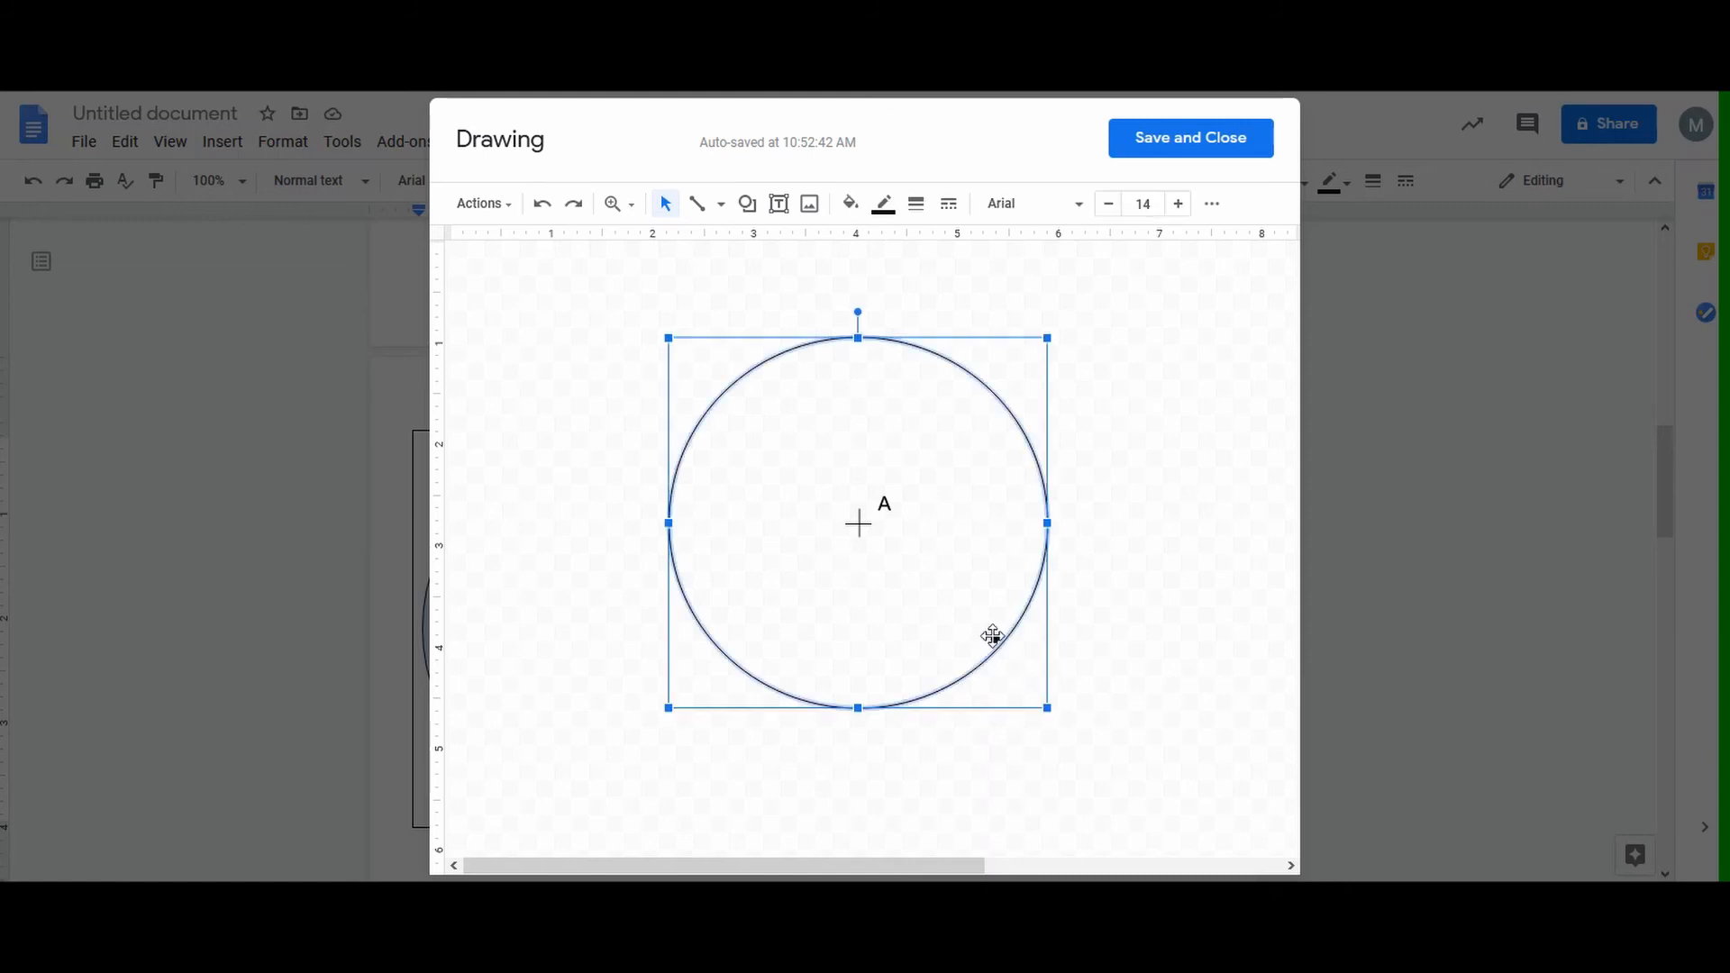
left_click(1084, 651)
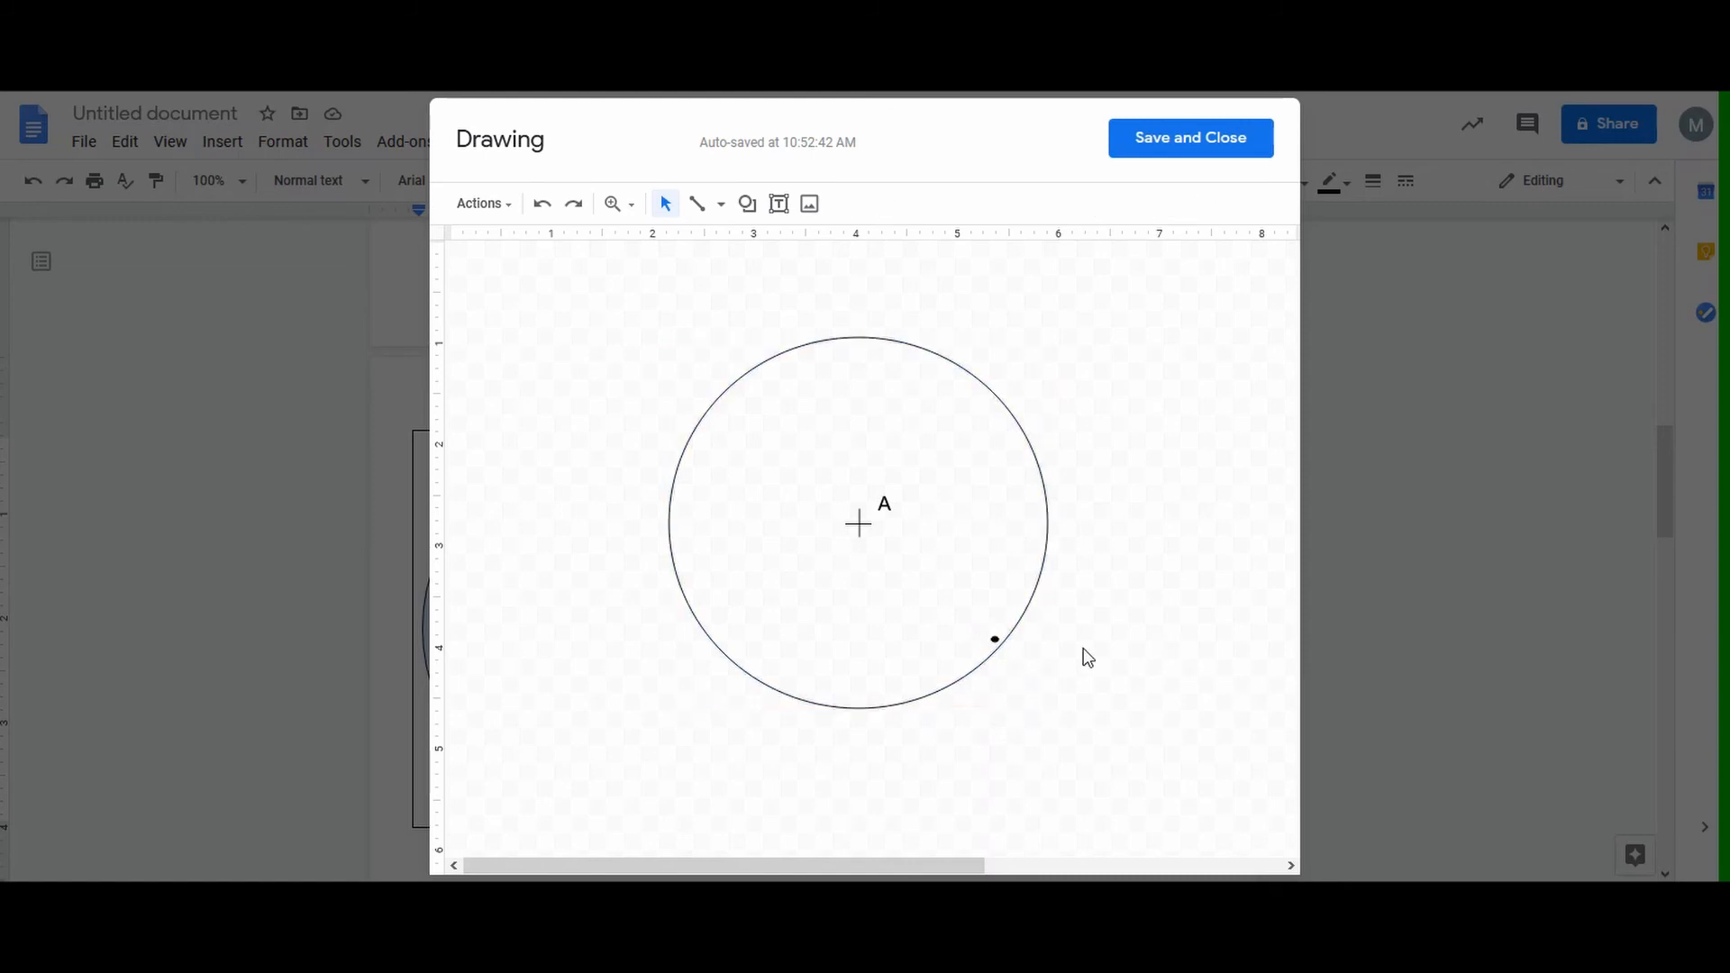
left_click(993, 638)
key("Right")
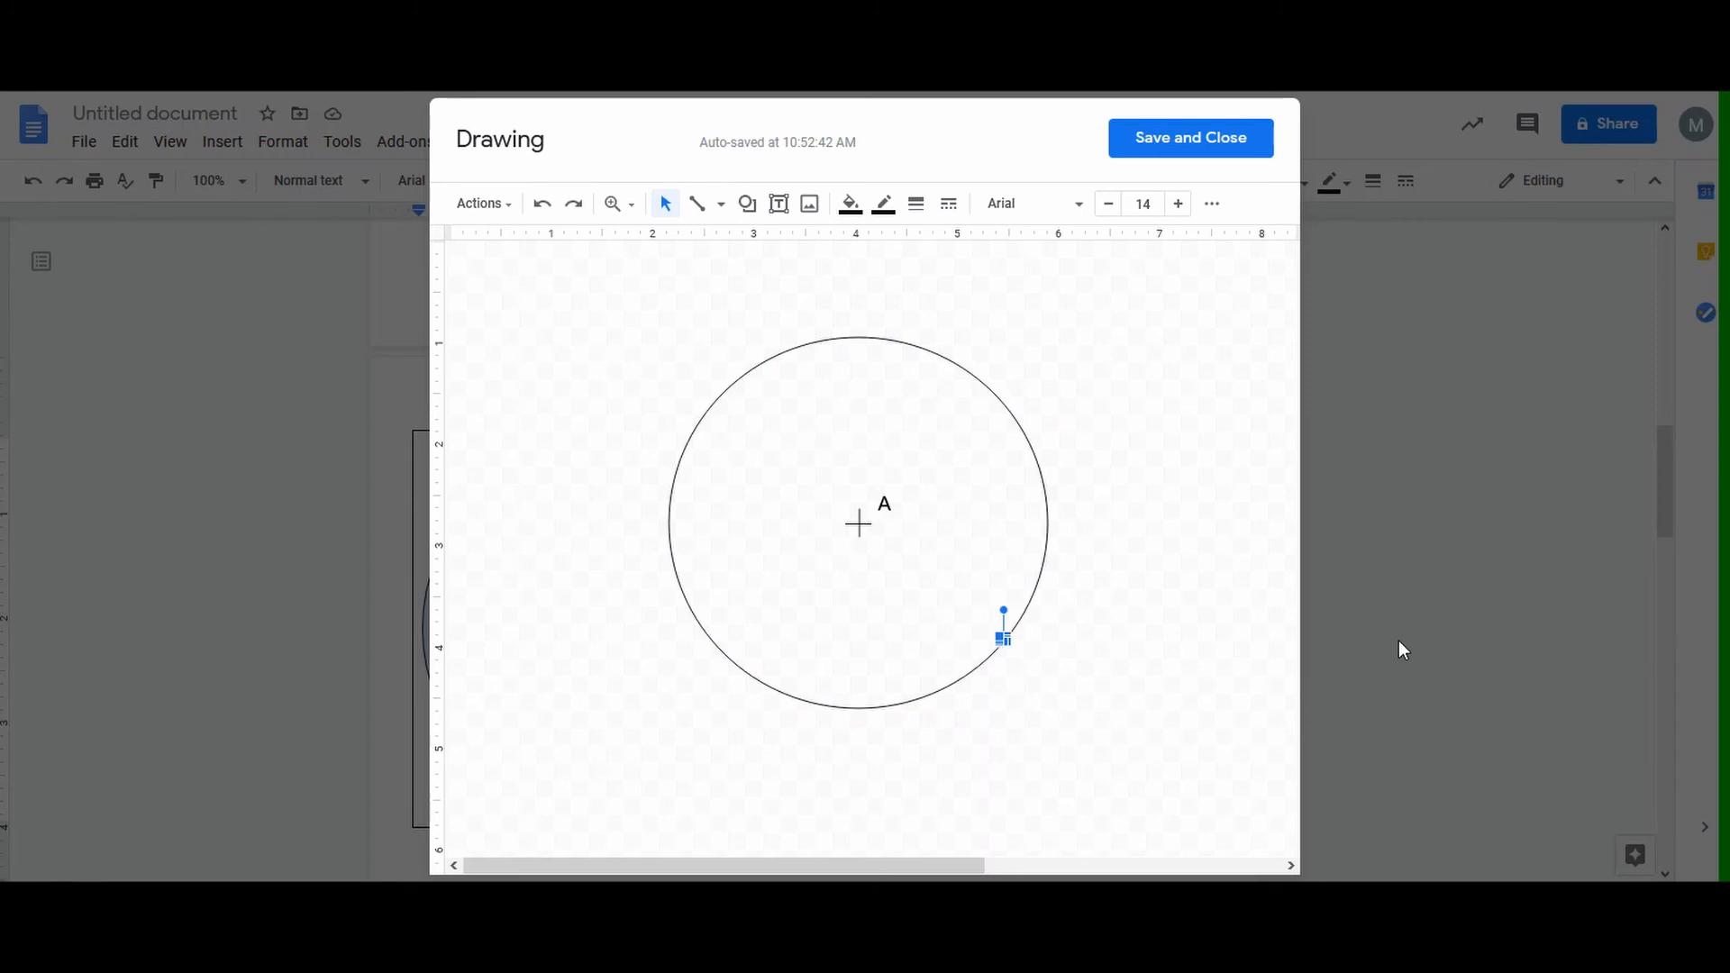
key("Left")
left_click(1175, 722)
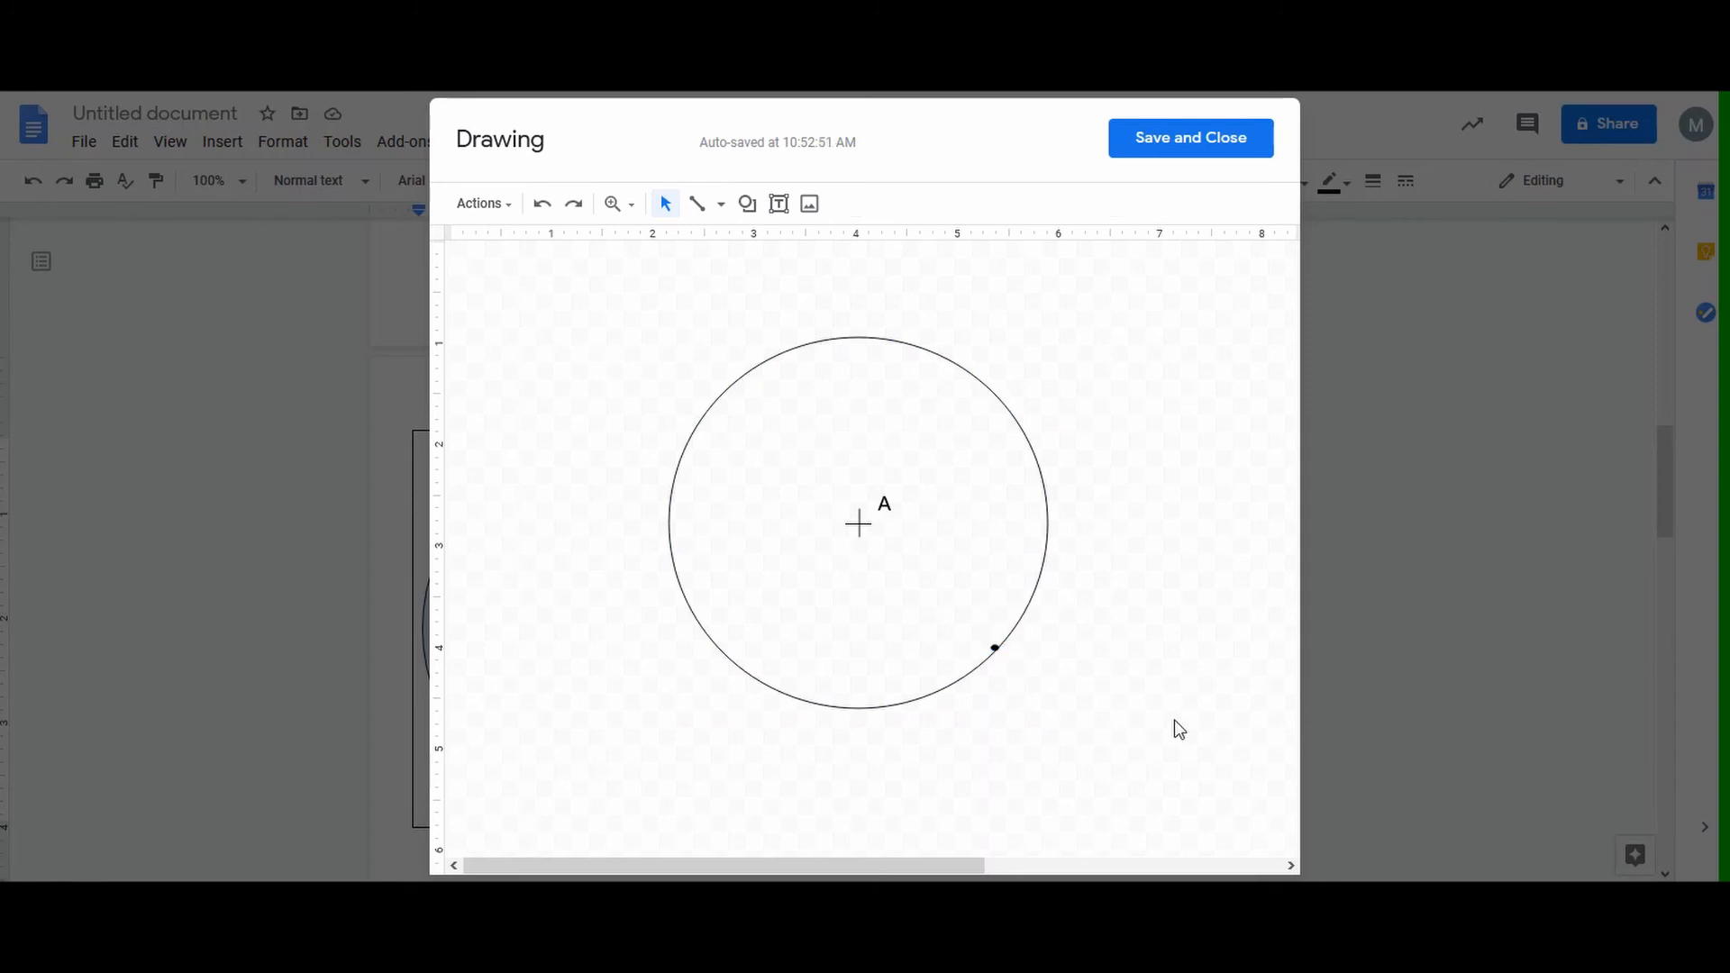
Zoom the drawing to 200% to examine the dot's placement on the circle's outline
left_click(992, 651)
left_click(1104, 643)
left_click(619, 206)
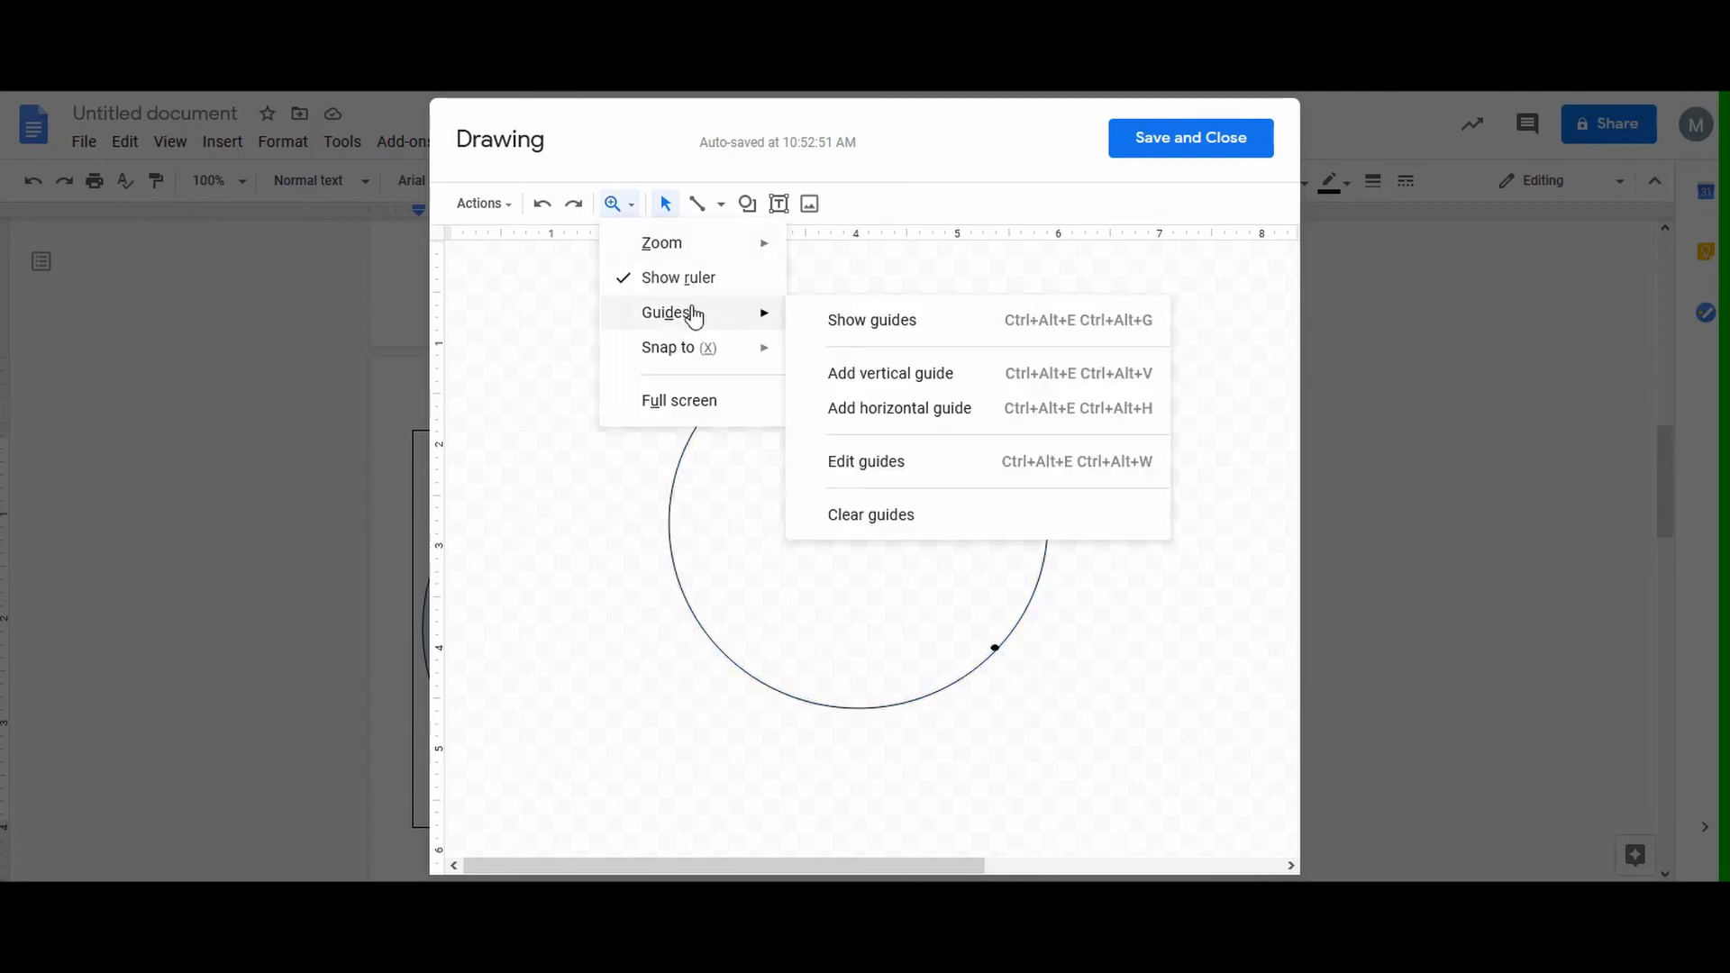
mouse_move(762, 253)
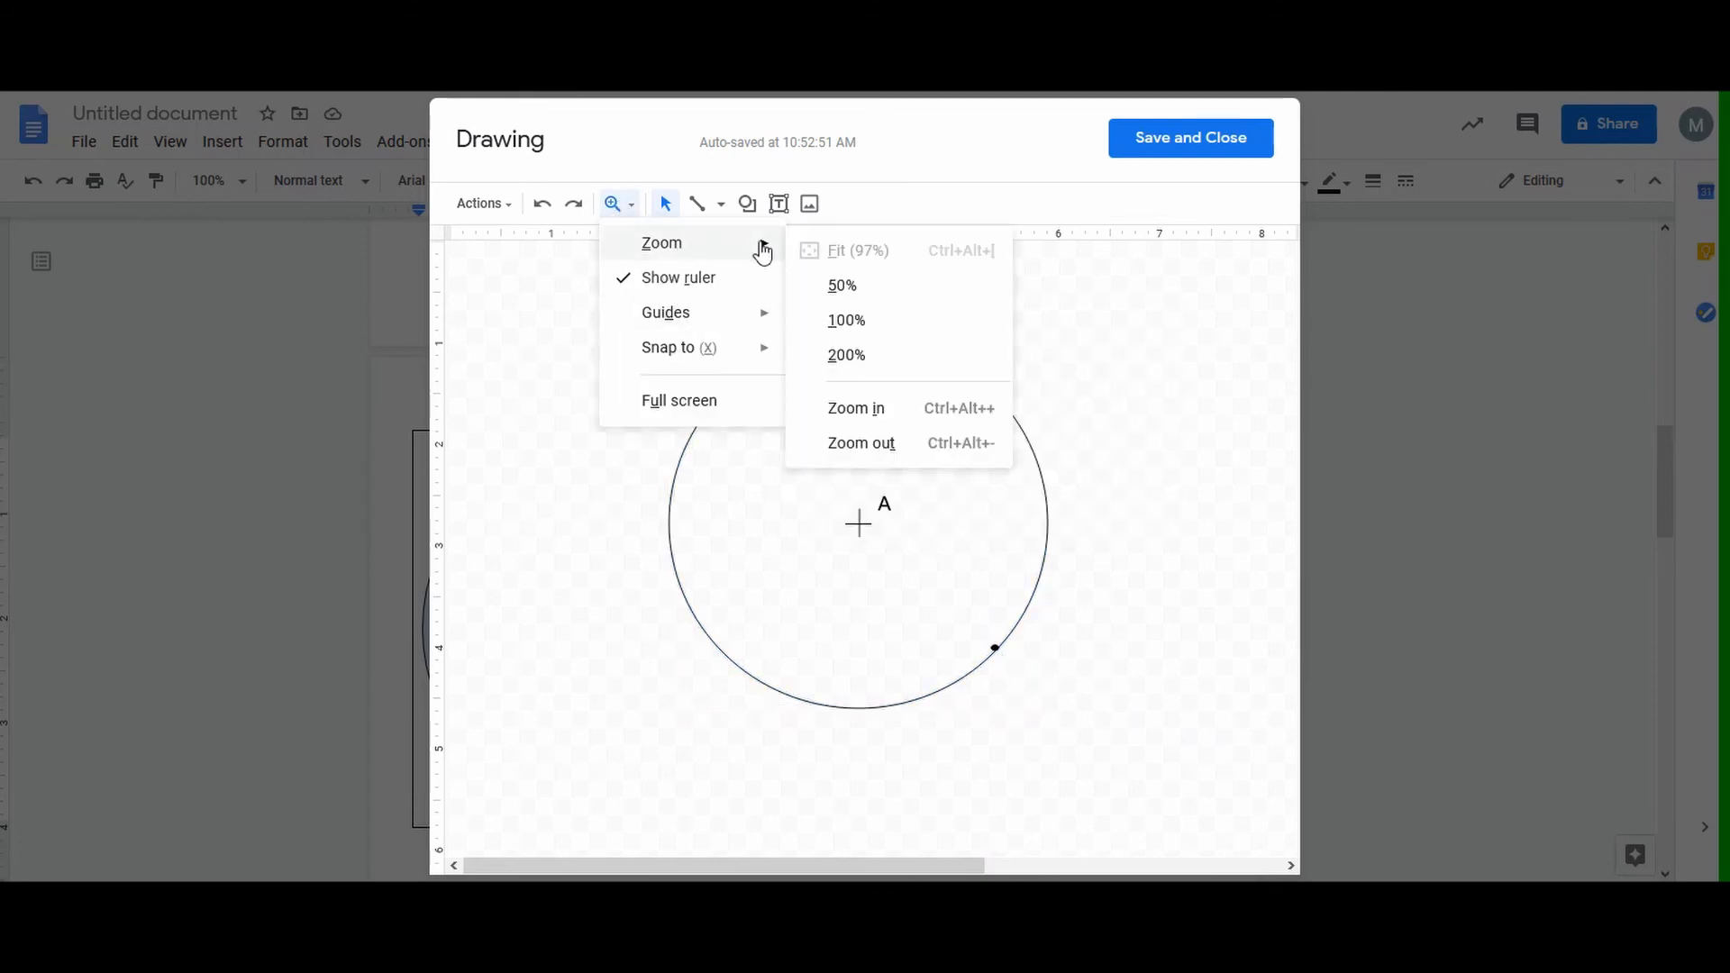
left_click(915, 361)
left_click(1122, 741)
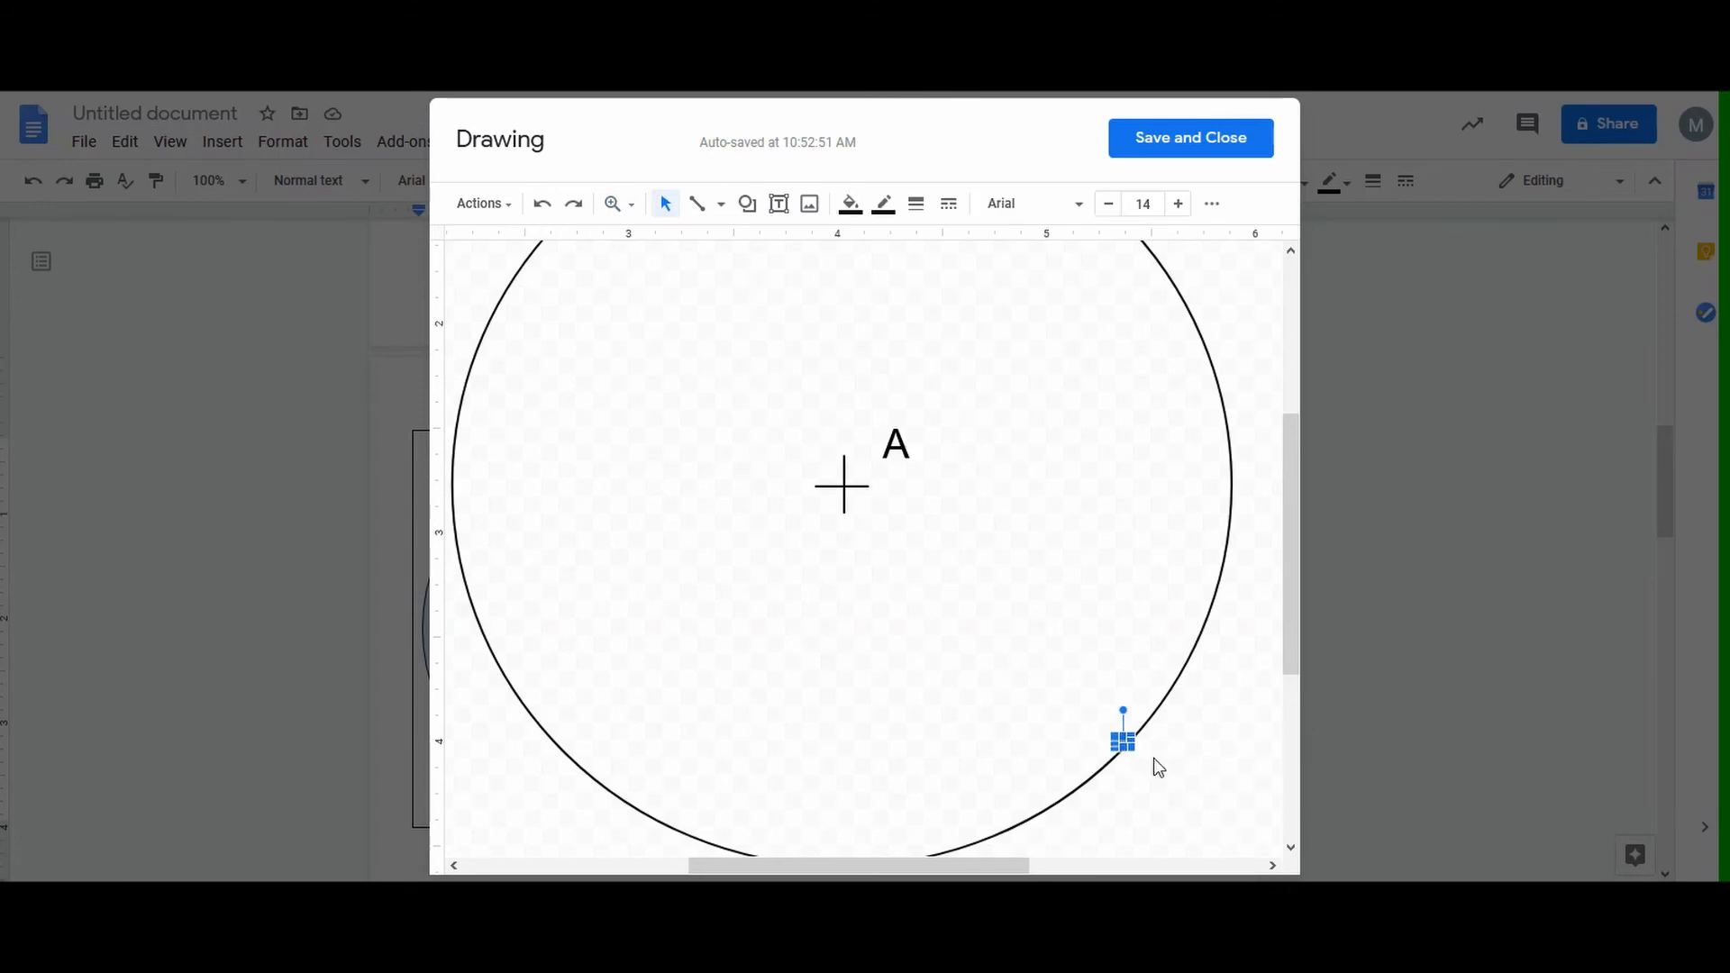
Try to move the dot to another position inside the circle and undo the move
left_click(1122, 724)
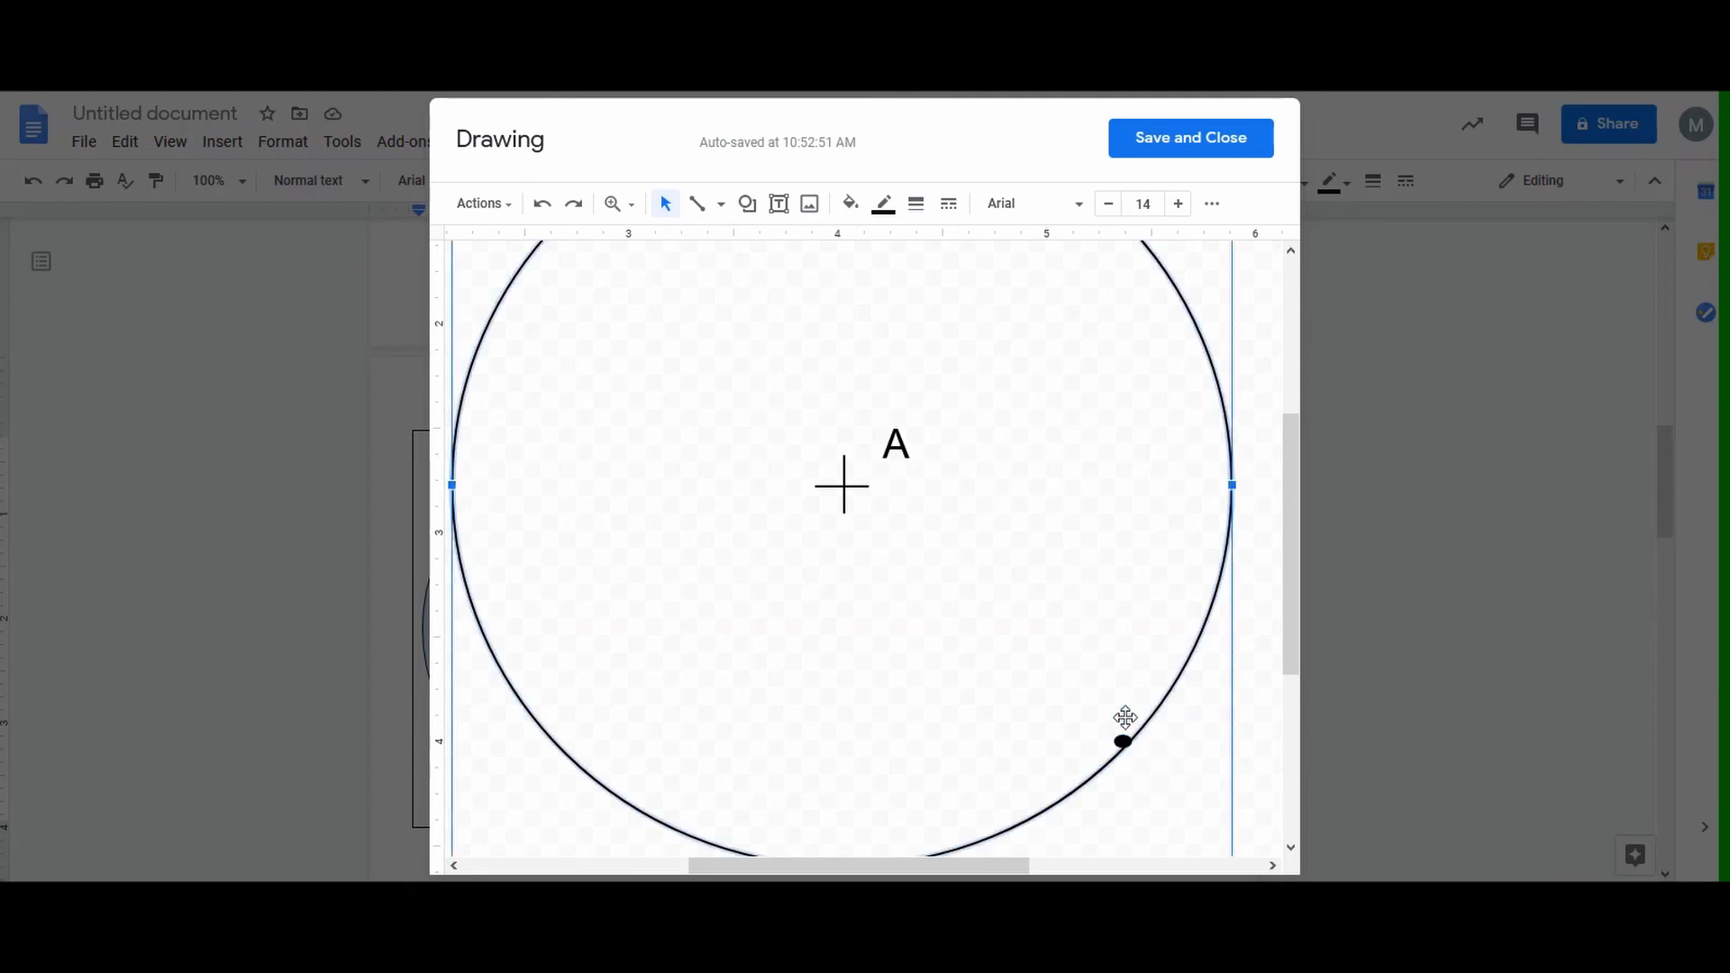
left_click(1211, 788)
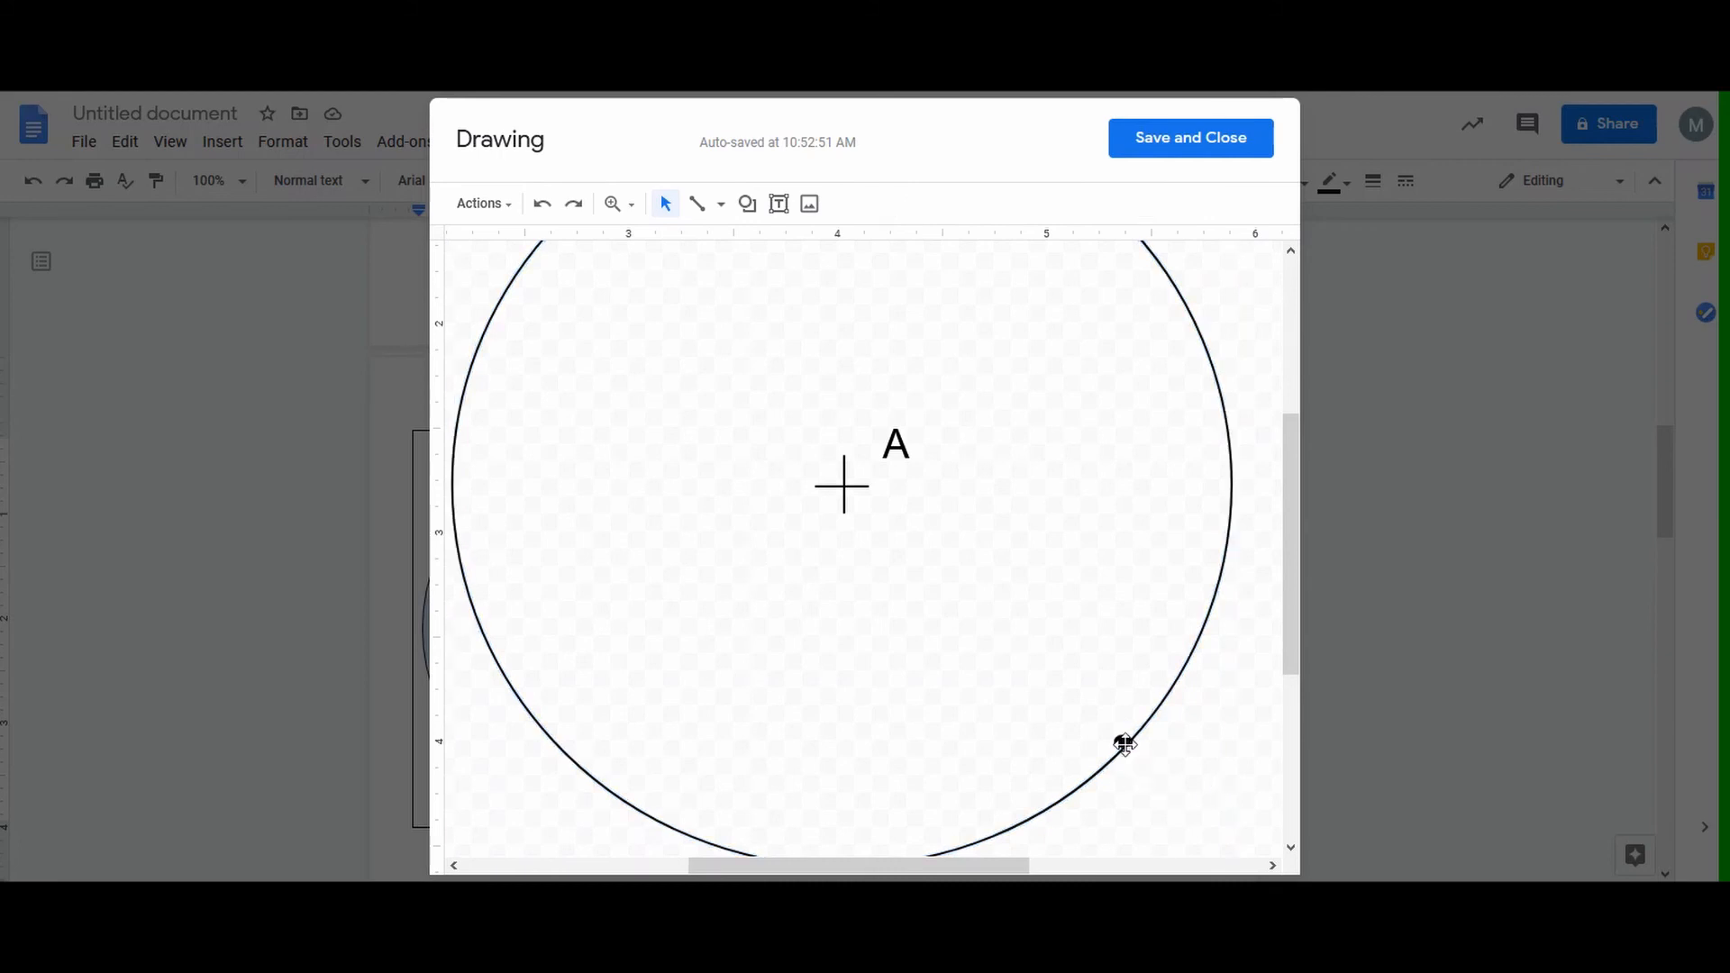
left_click(1124, 744)
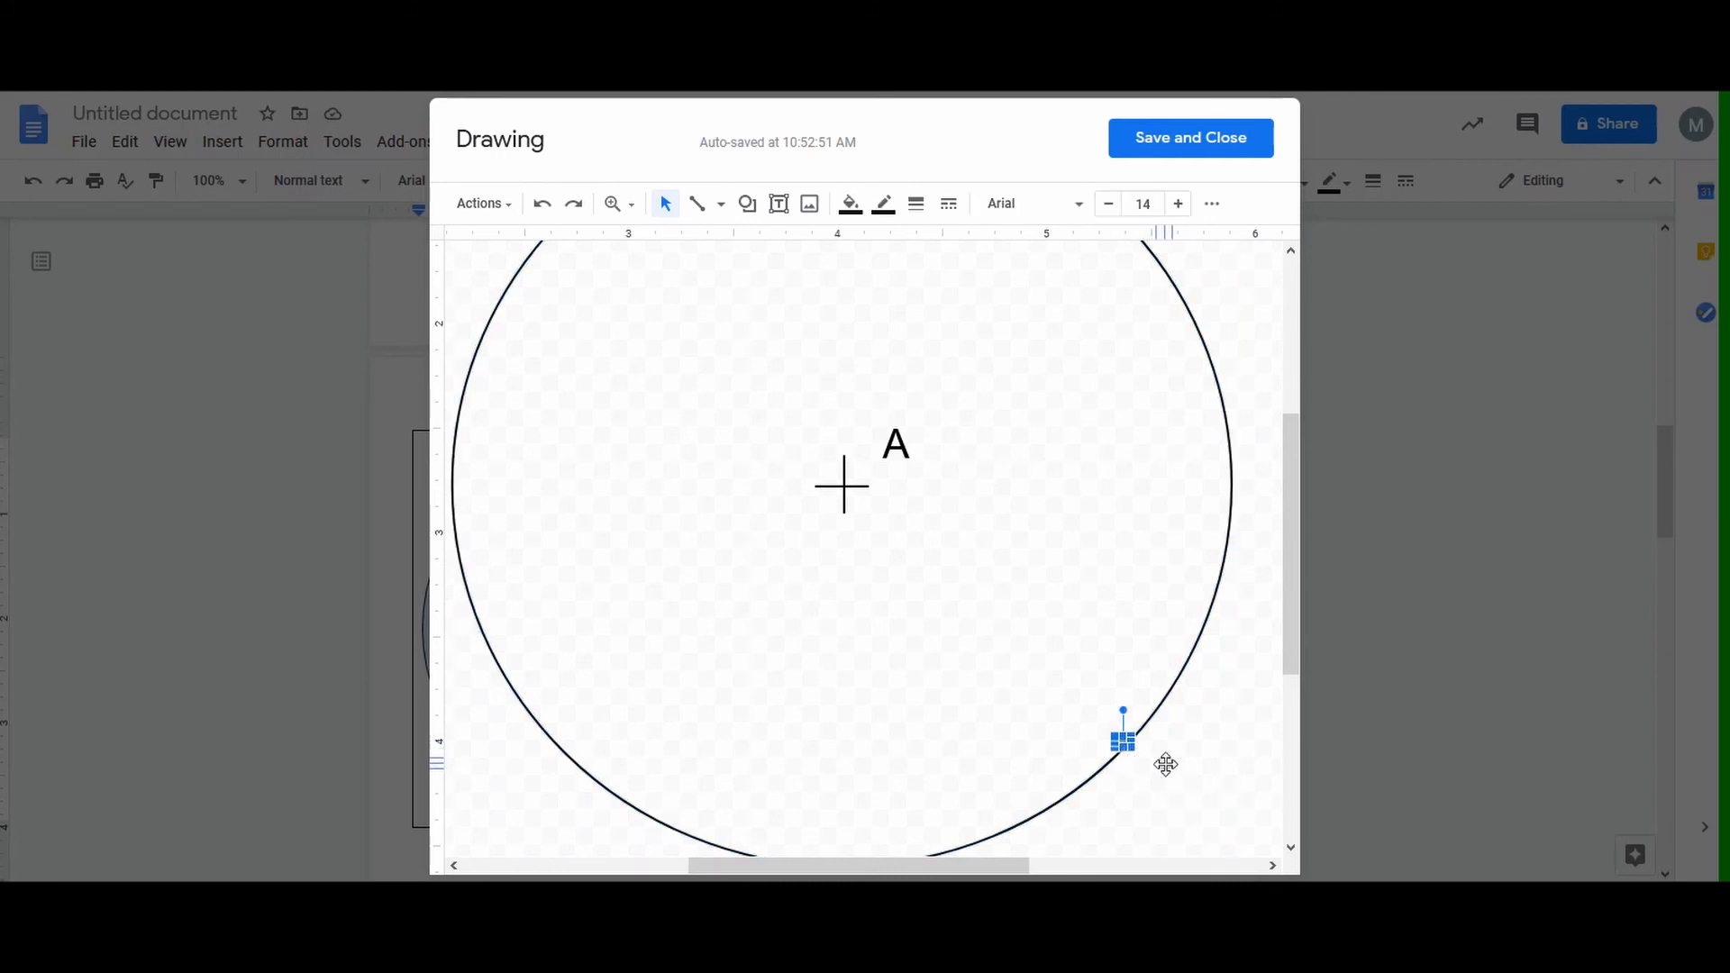
left_click_drag(1122, 740, 1081, 629)
key("ctrl+z")
left_click(1211, 780)
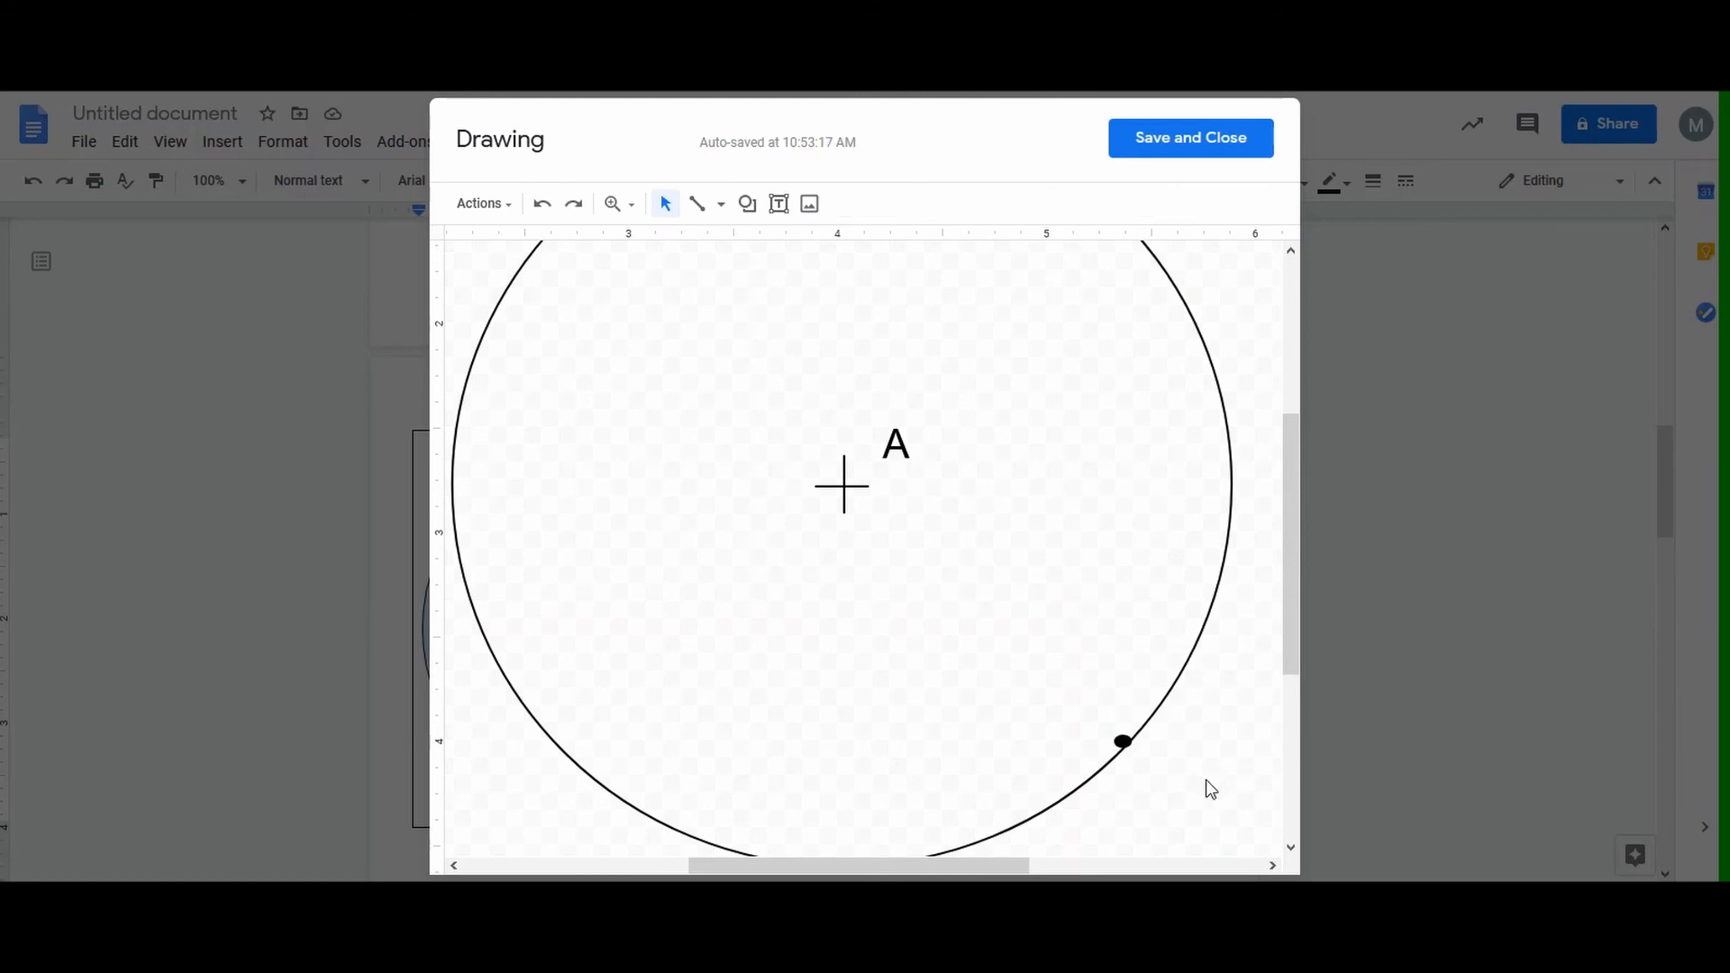
Place a copy of the label A just below the dot on the circle and change its letter to B
left_click(779, 203)
left_click(666, 204)
left_click(903, 451)
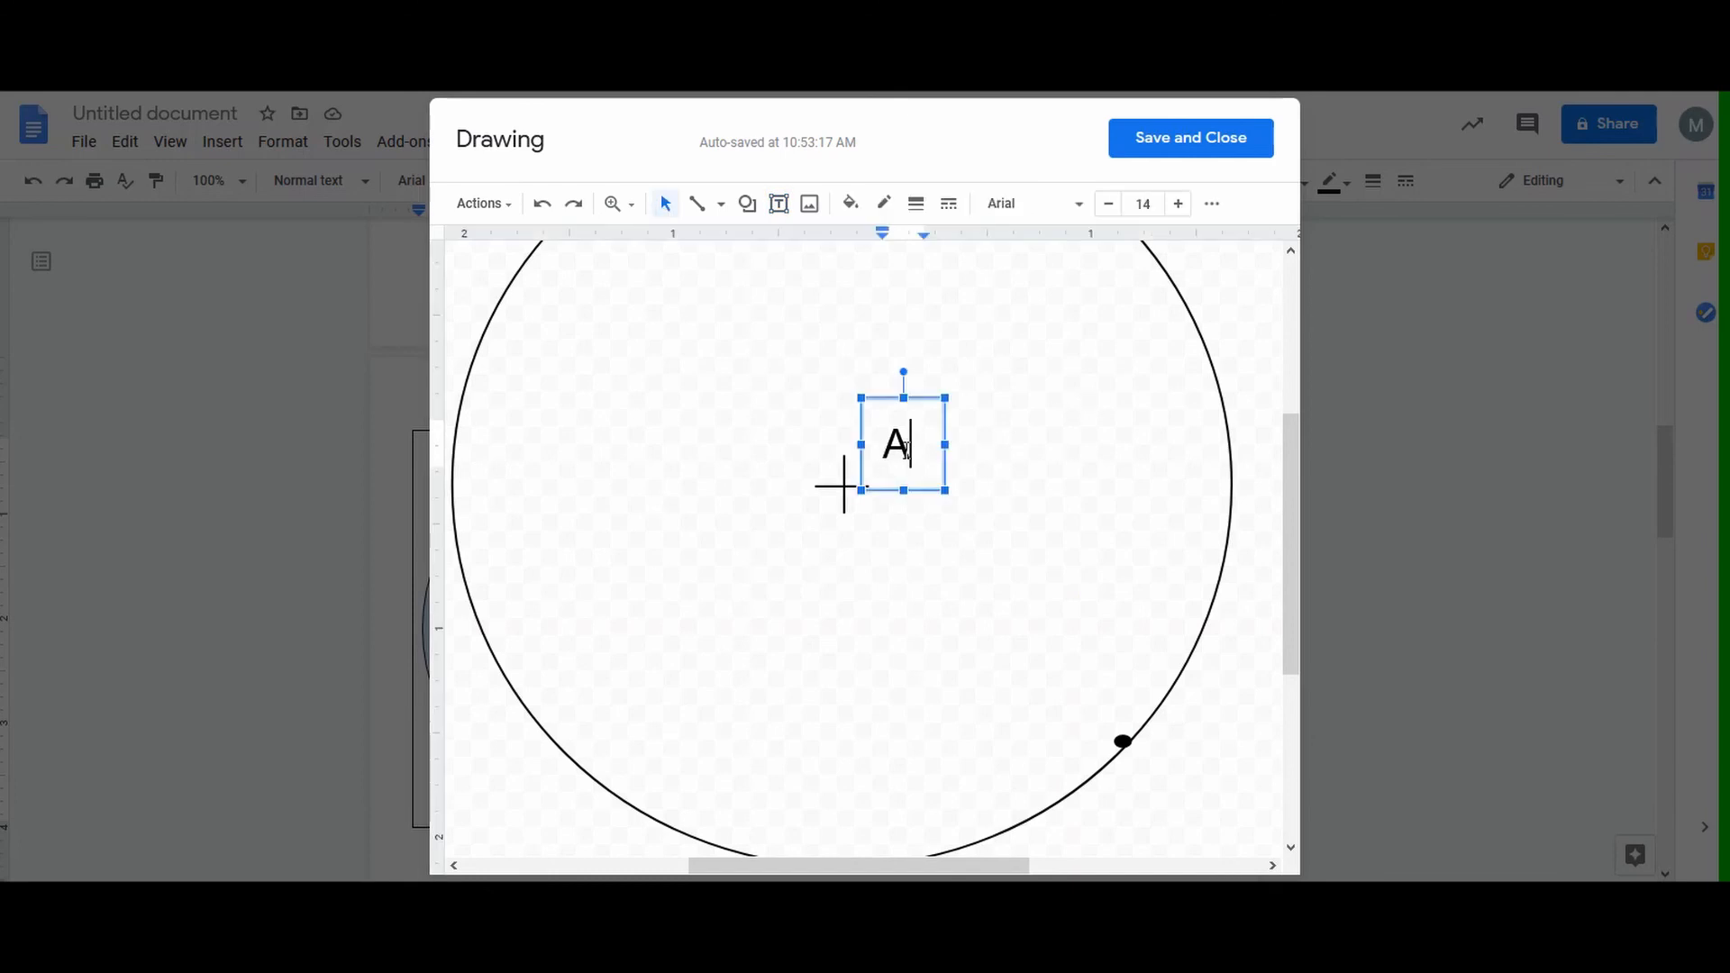
left_click(919, 493)
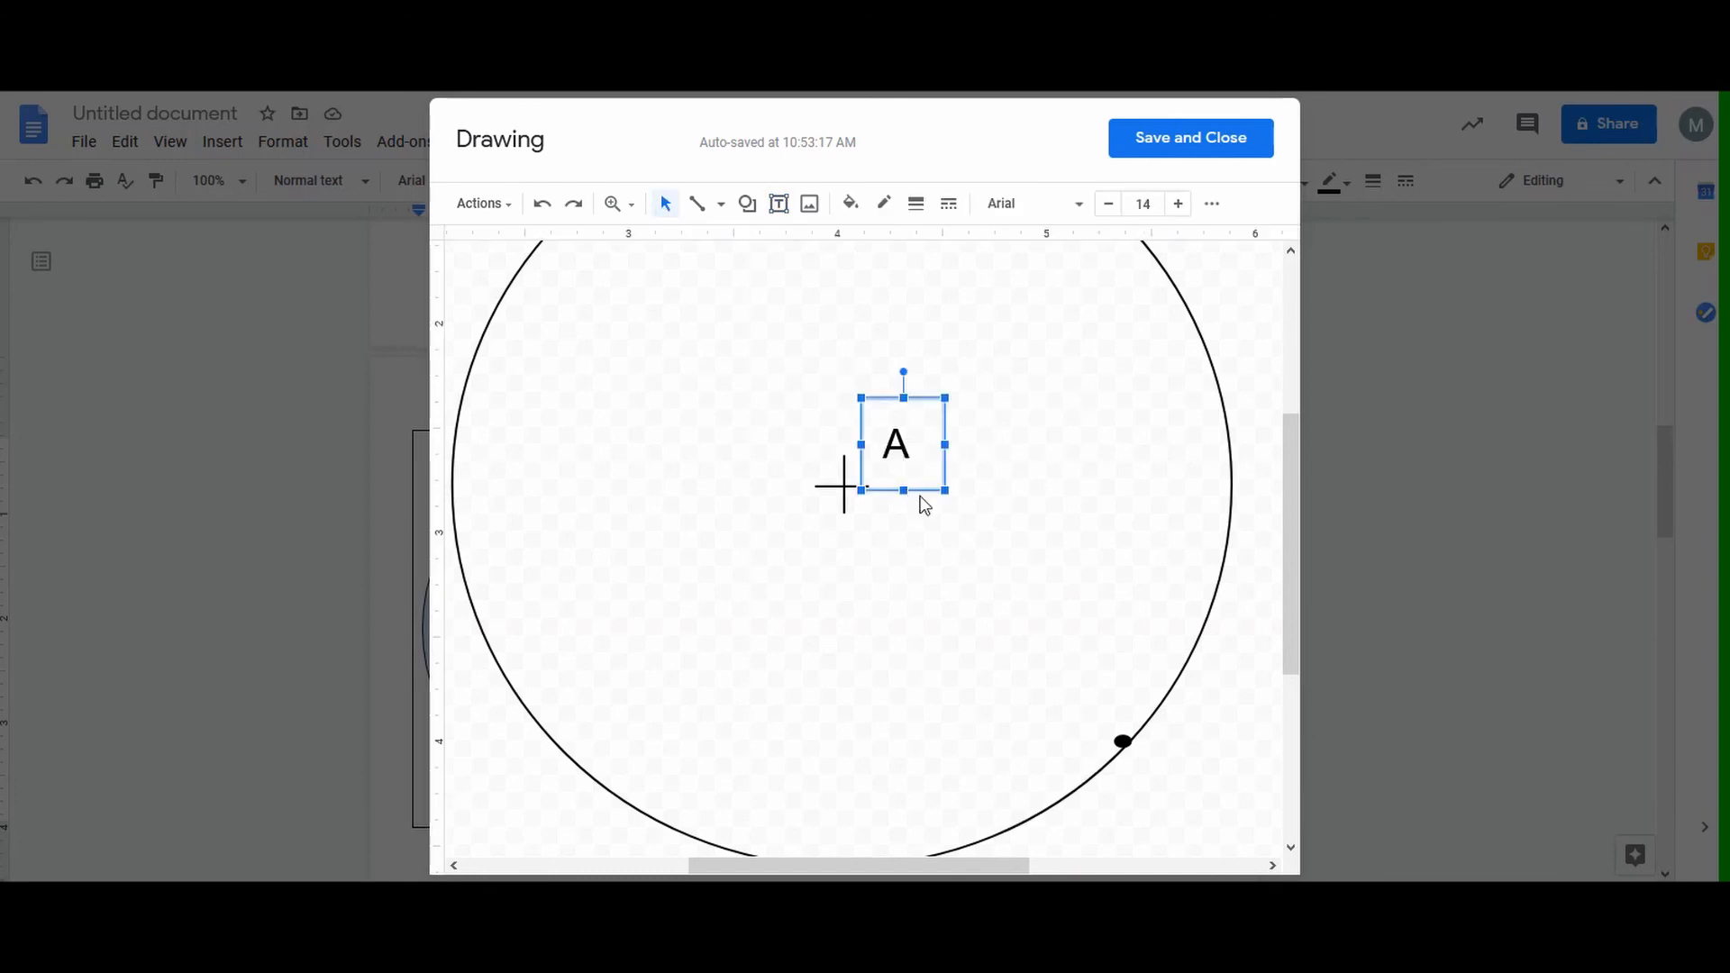
left_click(1008, 540)
key("ctrl+v")
left_click(943, 490)
left_click_drag(944, 491, 1187, 817)
type("B")
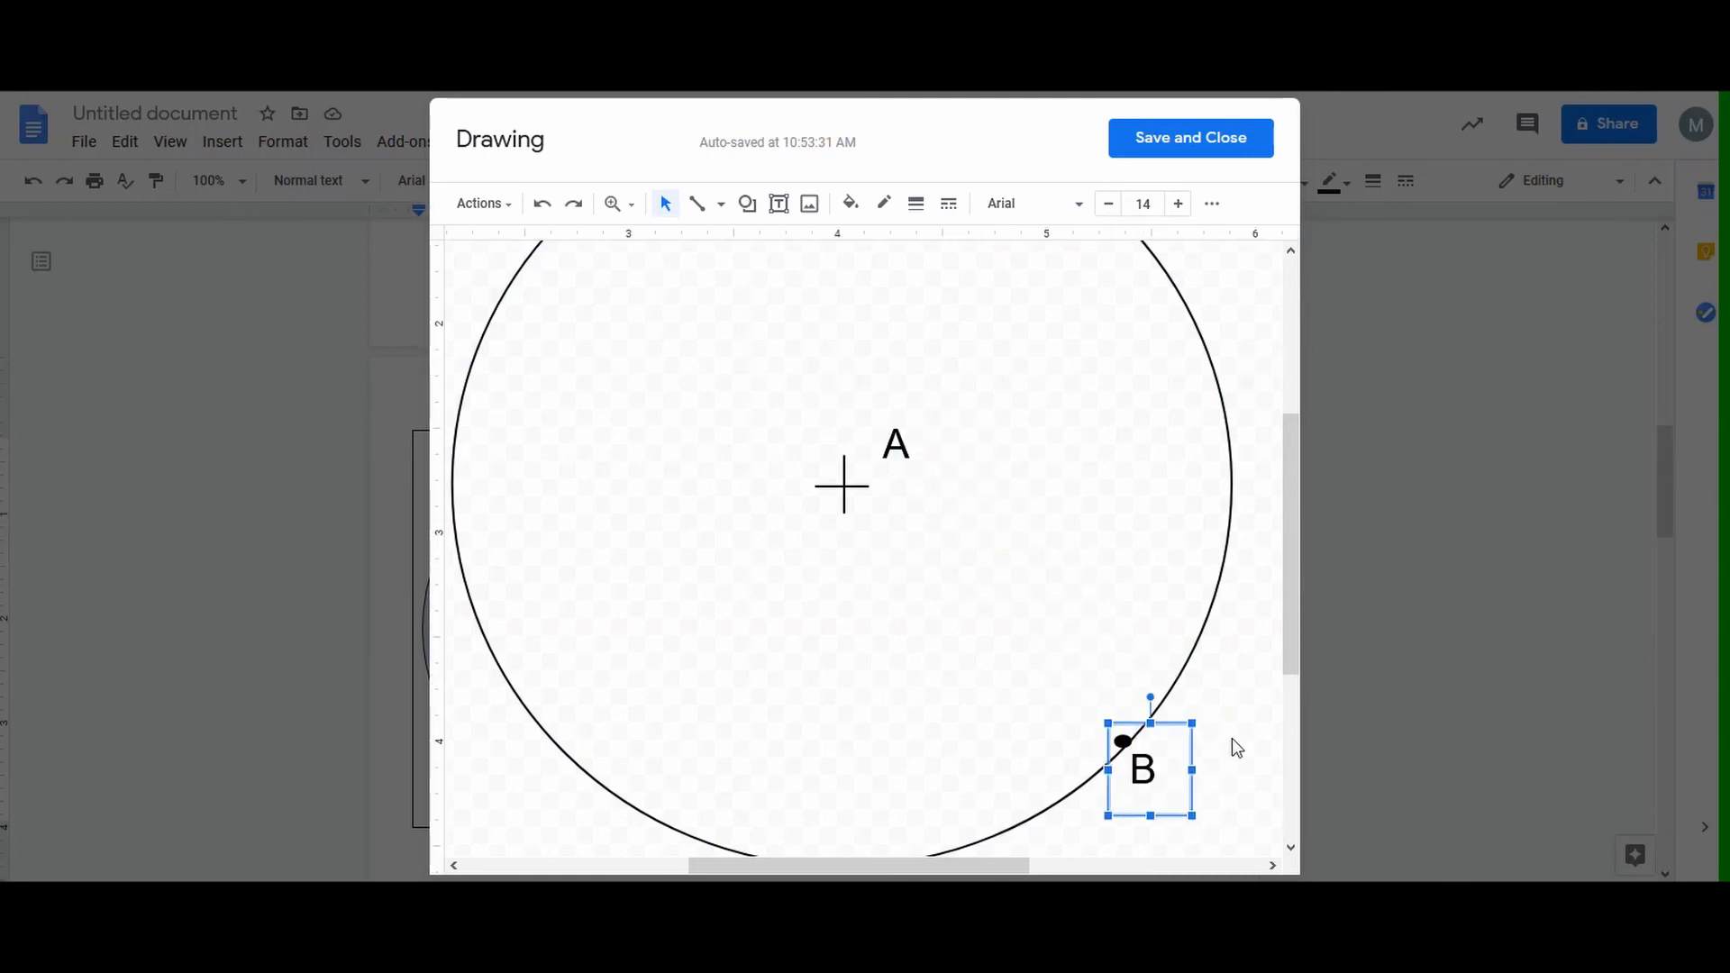
Save the labelled circle drawing and return to the document
left_click(1268, 721)
left_click(626, 207)
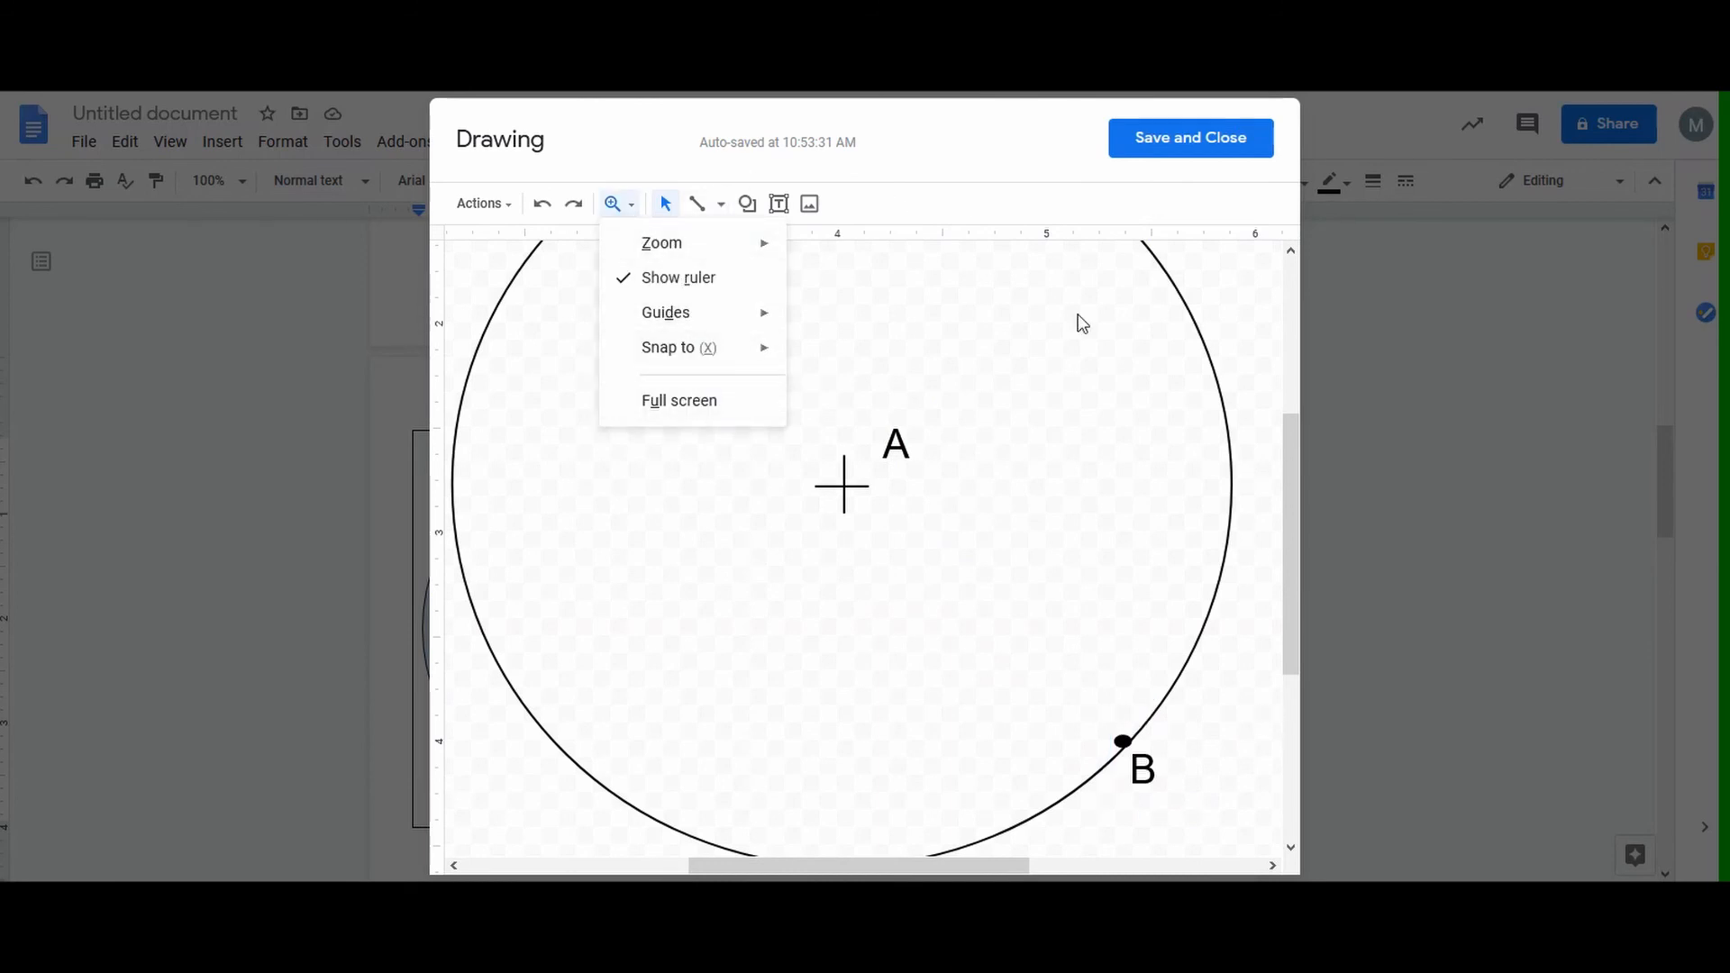
left_click(1226, 146)
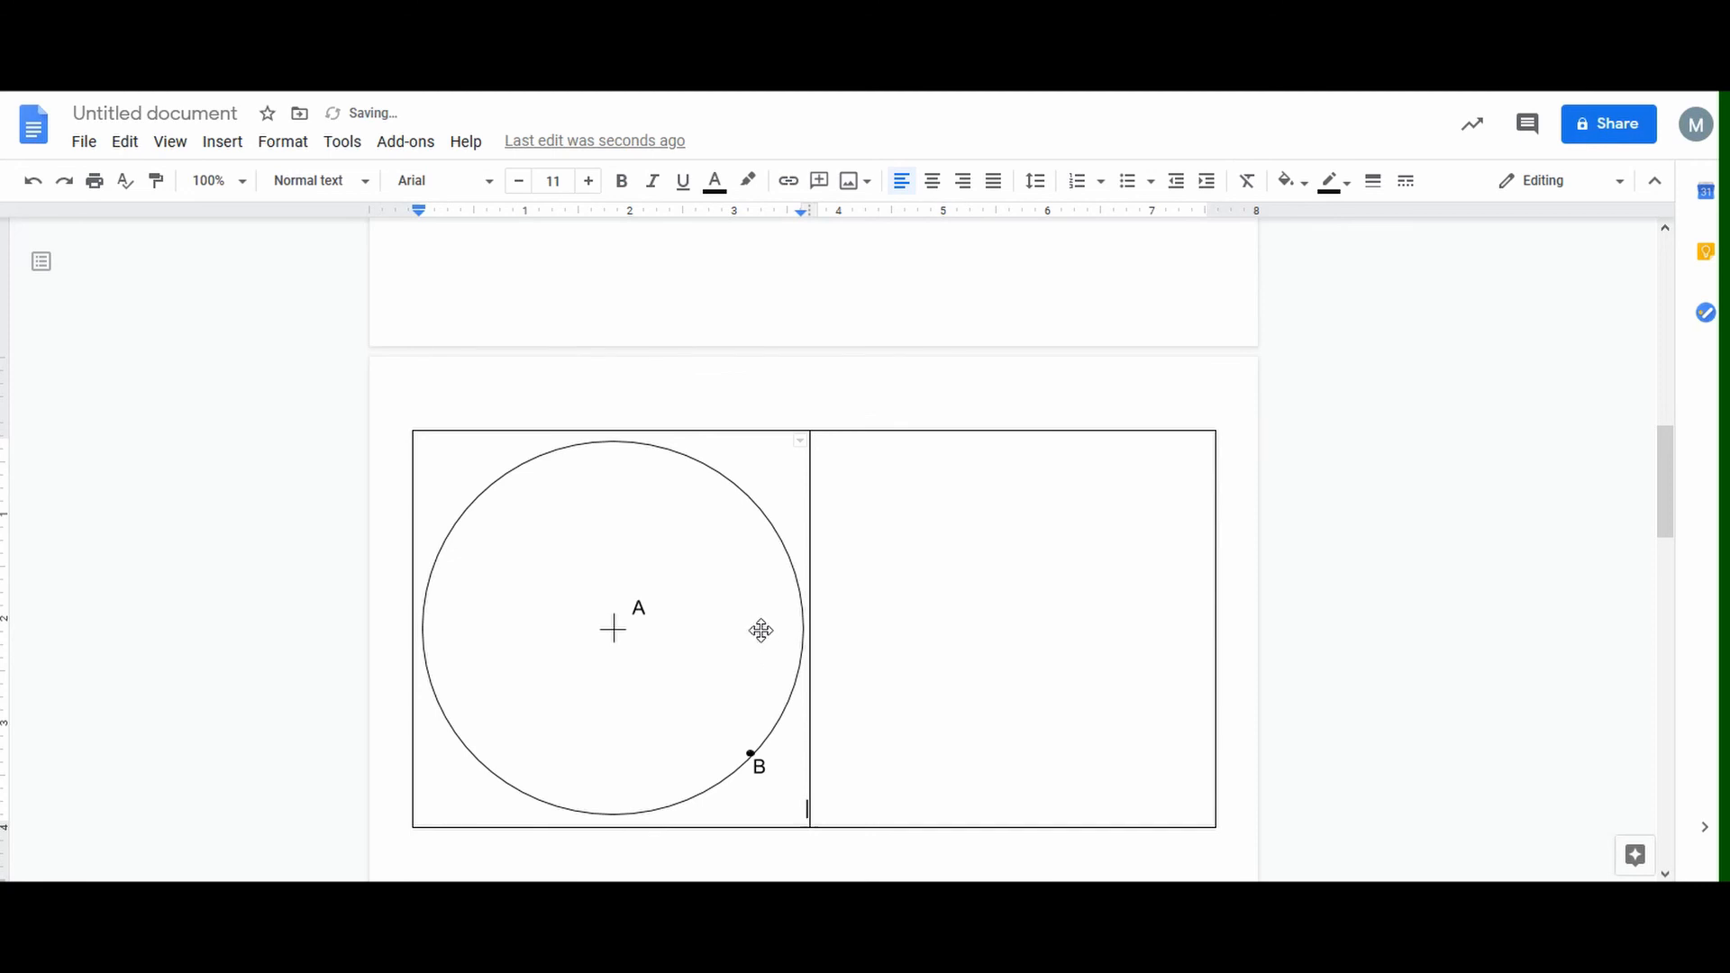
Shrink the circle drawing to about 3.4 inches wide so it fits under item 3, and centre it in its cell
left_click(790, 571)
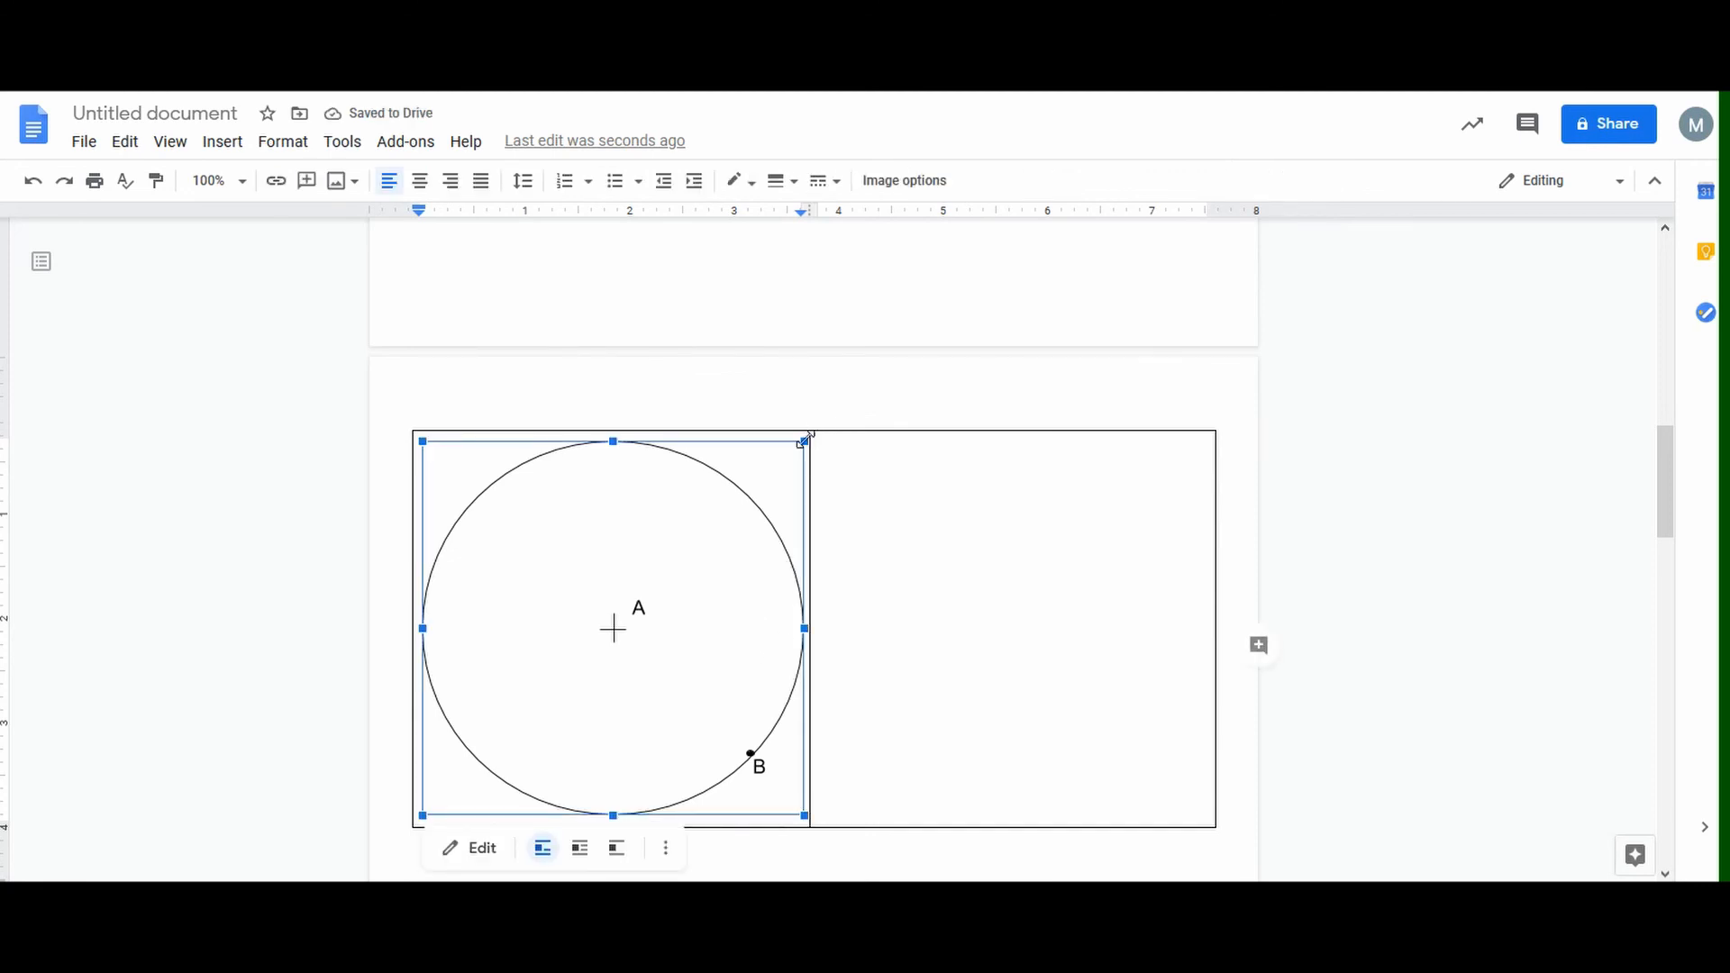
left_click_drag(805, 439, 780, 459)
scroll(781, 476, "down", 6)
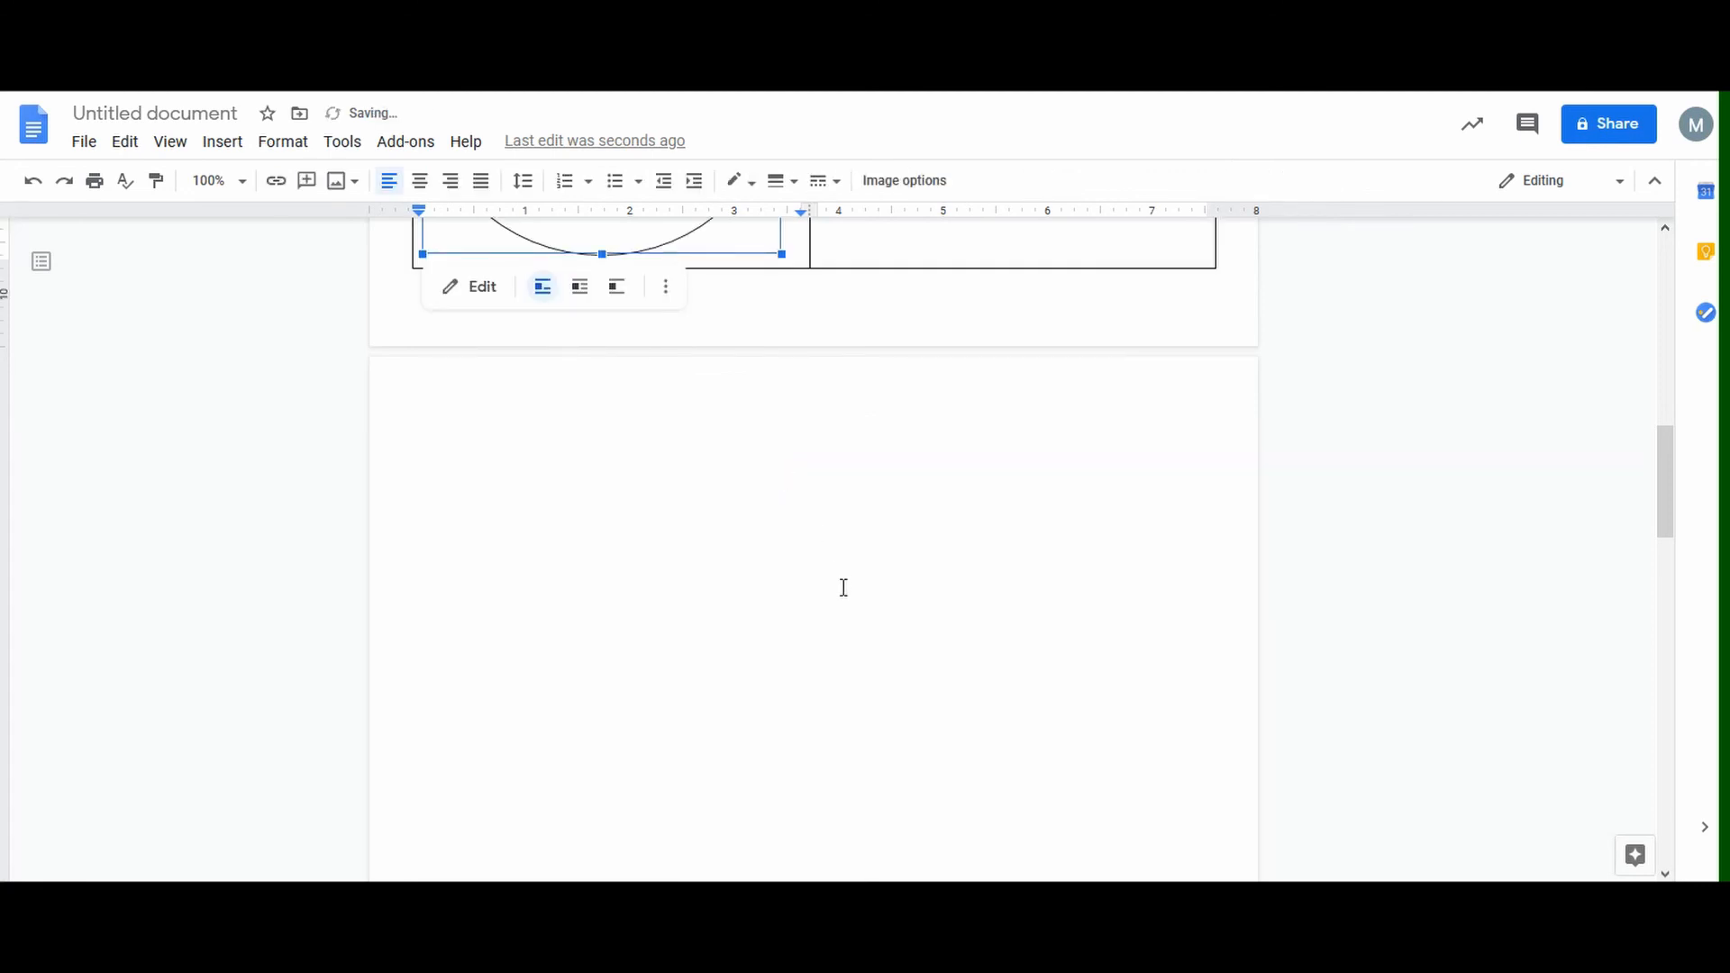
scroll(865, 630, "up", 10)
scroll(853, 683, "down", 4)
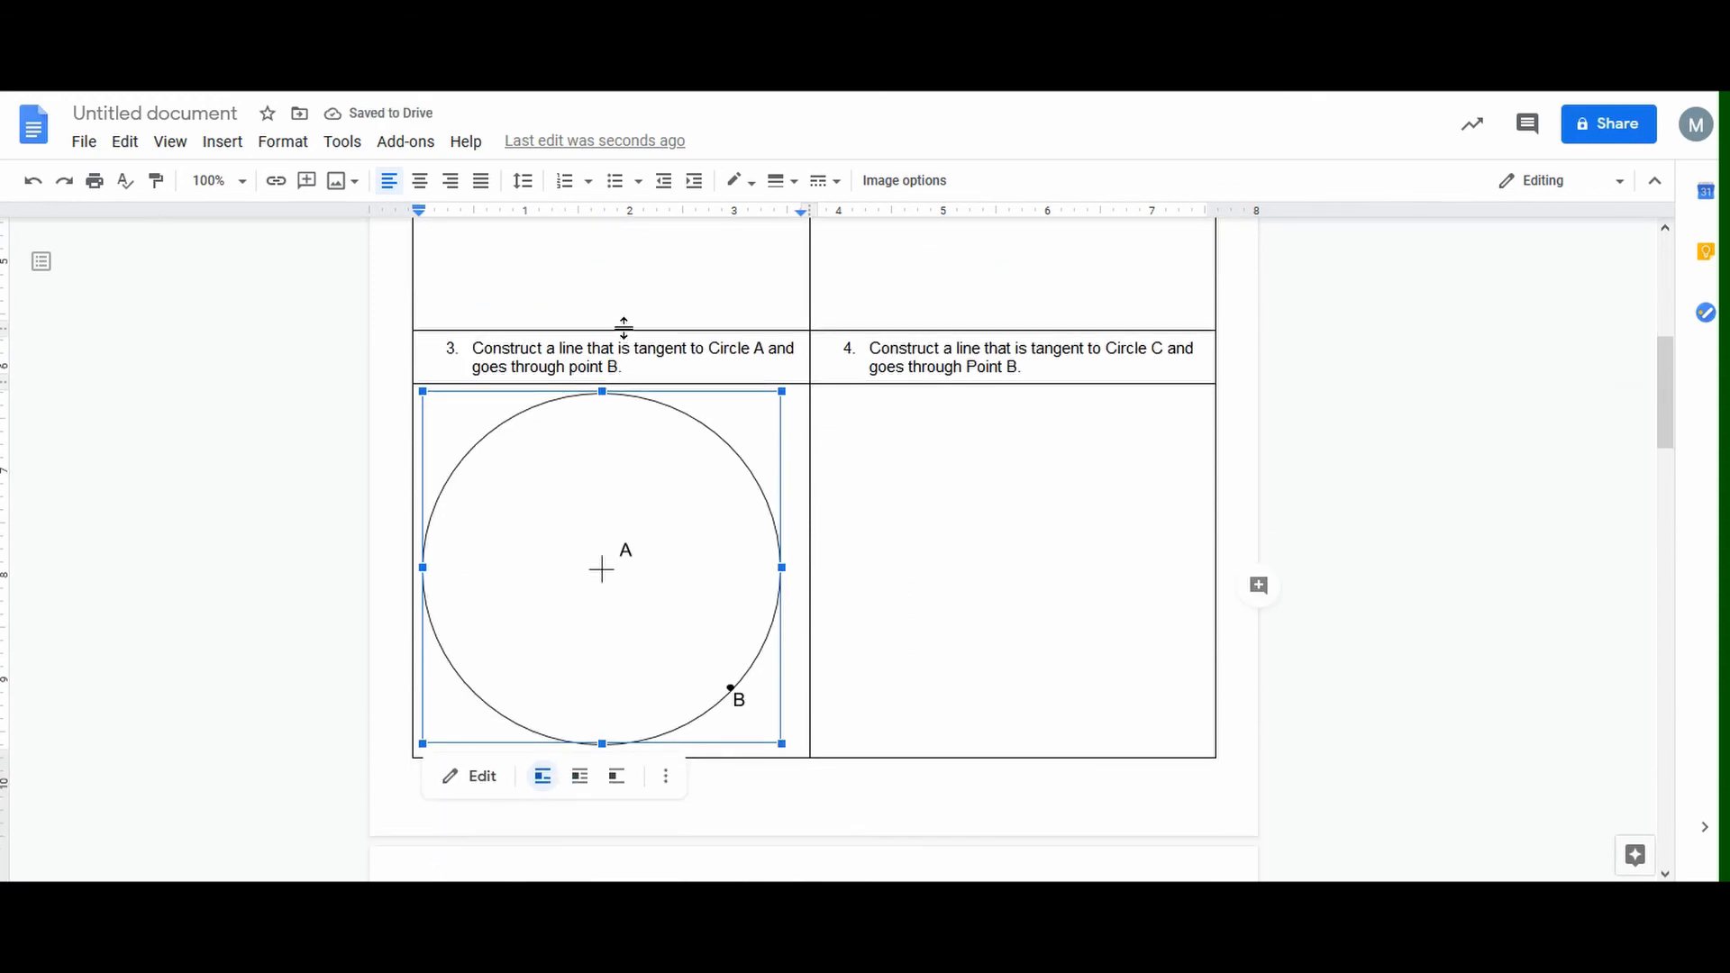
left_click(420, 182)
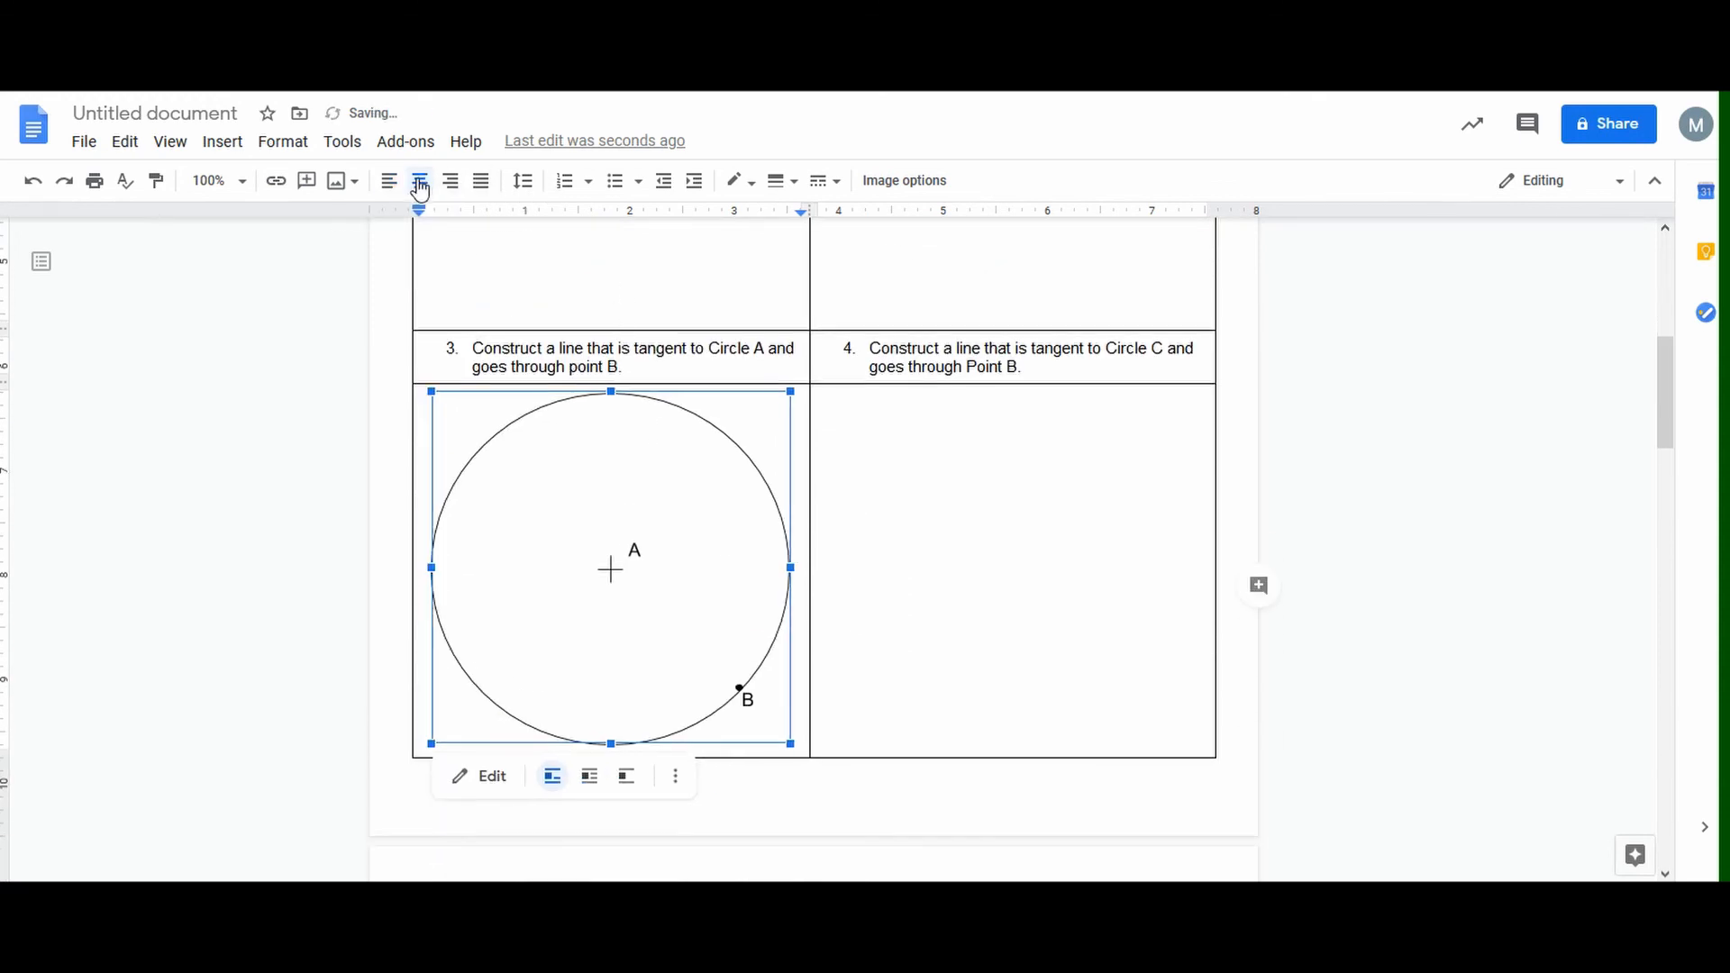
Copy the centred circle drawing from the cell under item 3 into the empty cell under item 4
left_click(1020, 620)
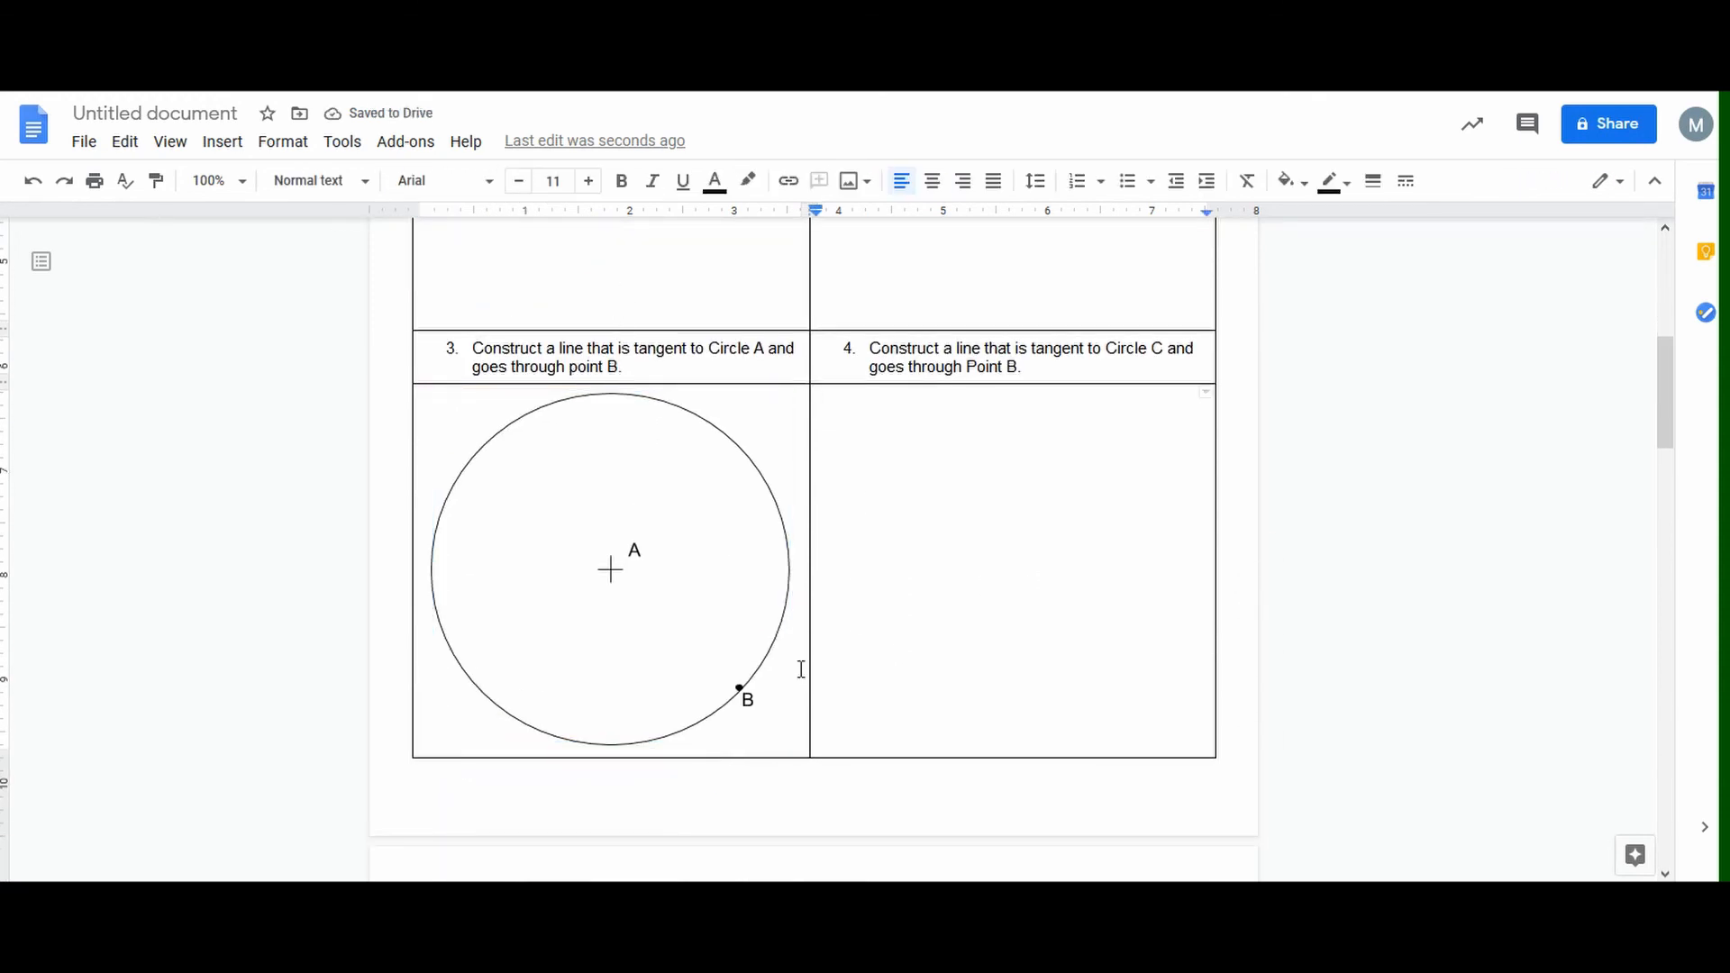
left_click(697, 726)
left_click(1159, 695)
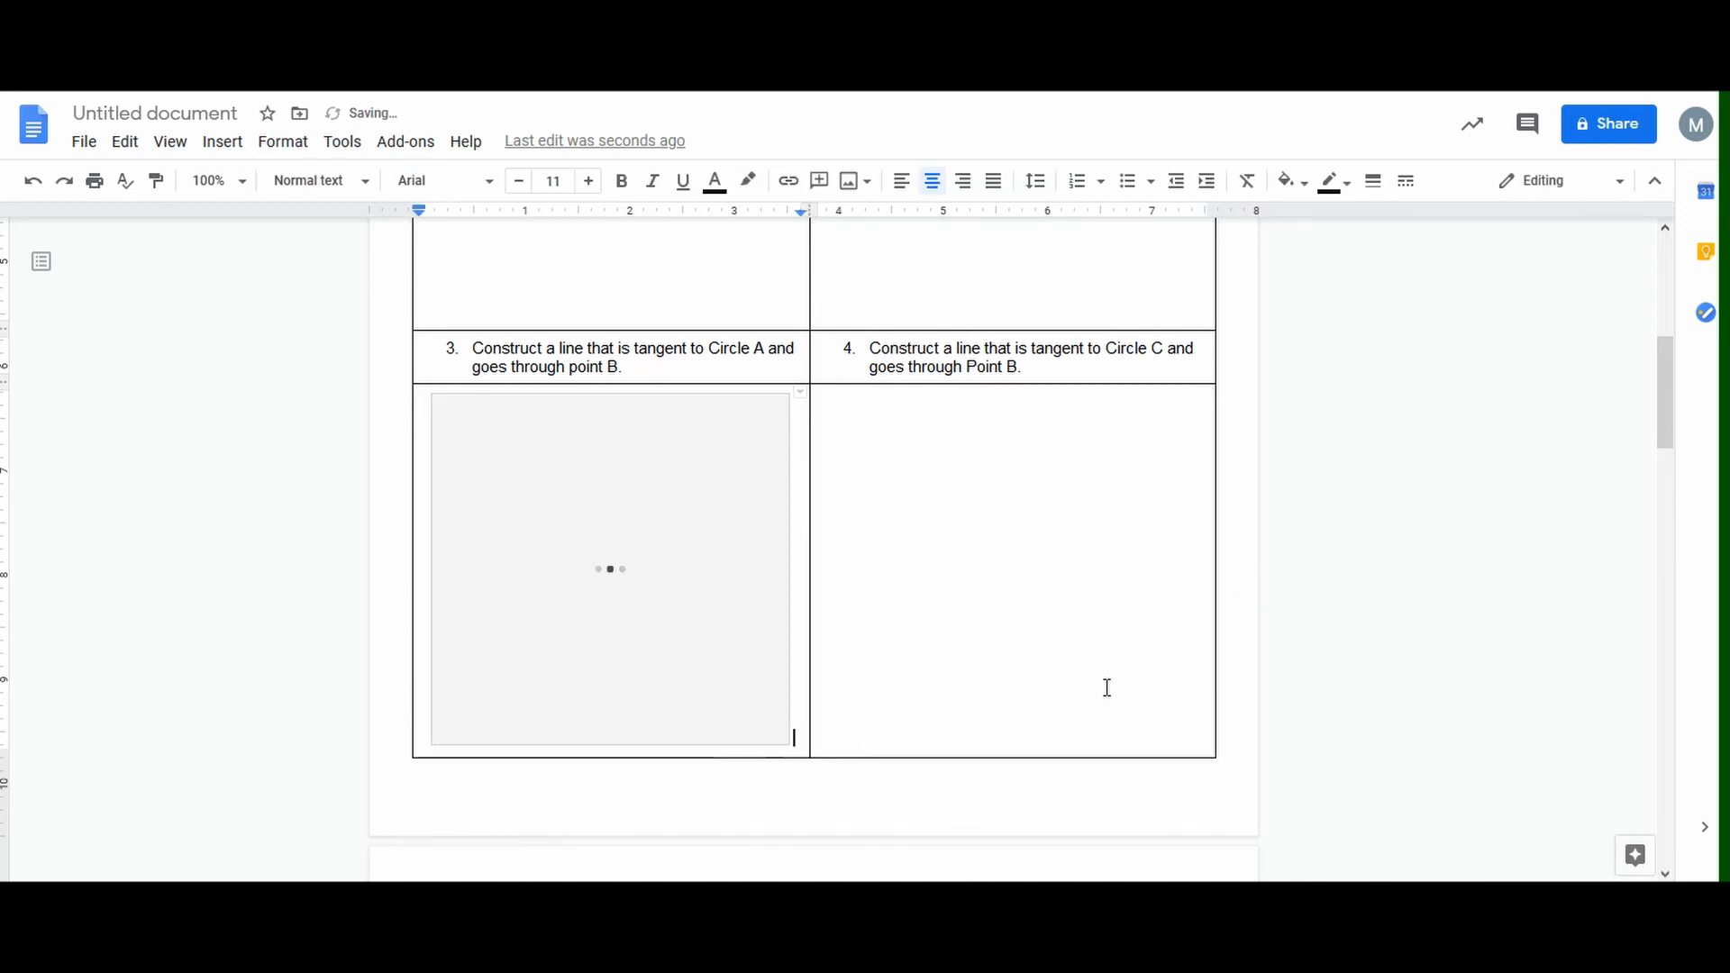
key("ctrl+v")
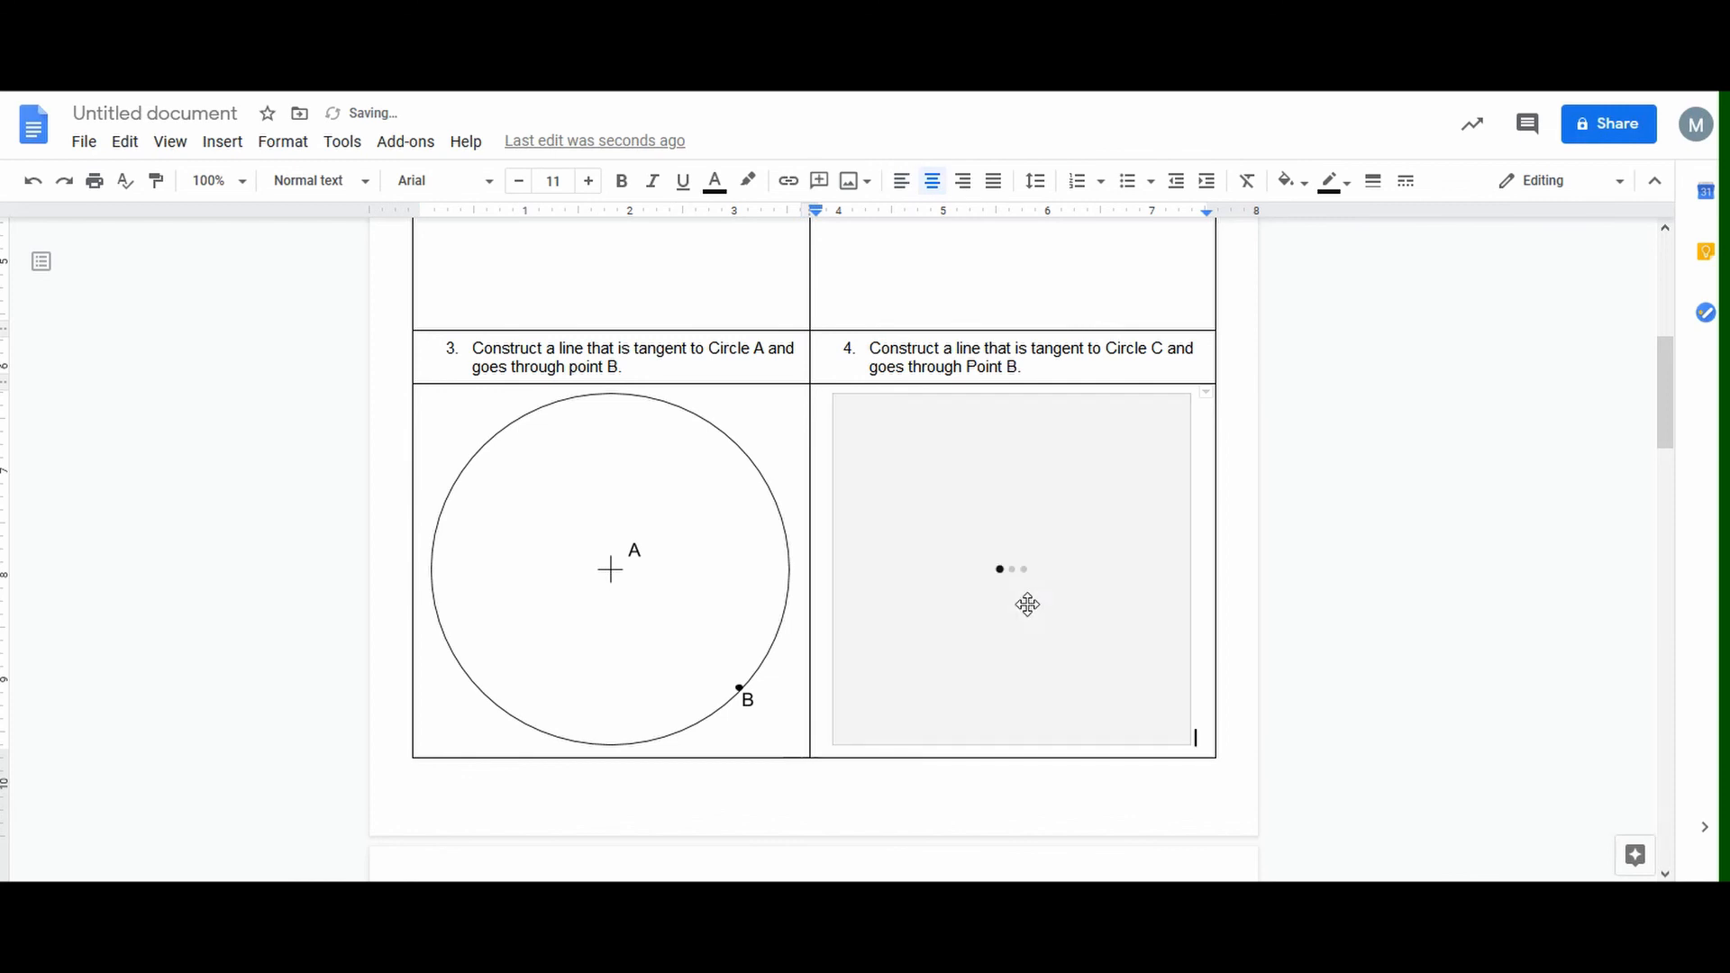
left_click(772, 538)
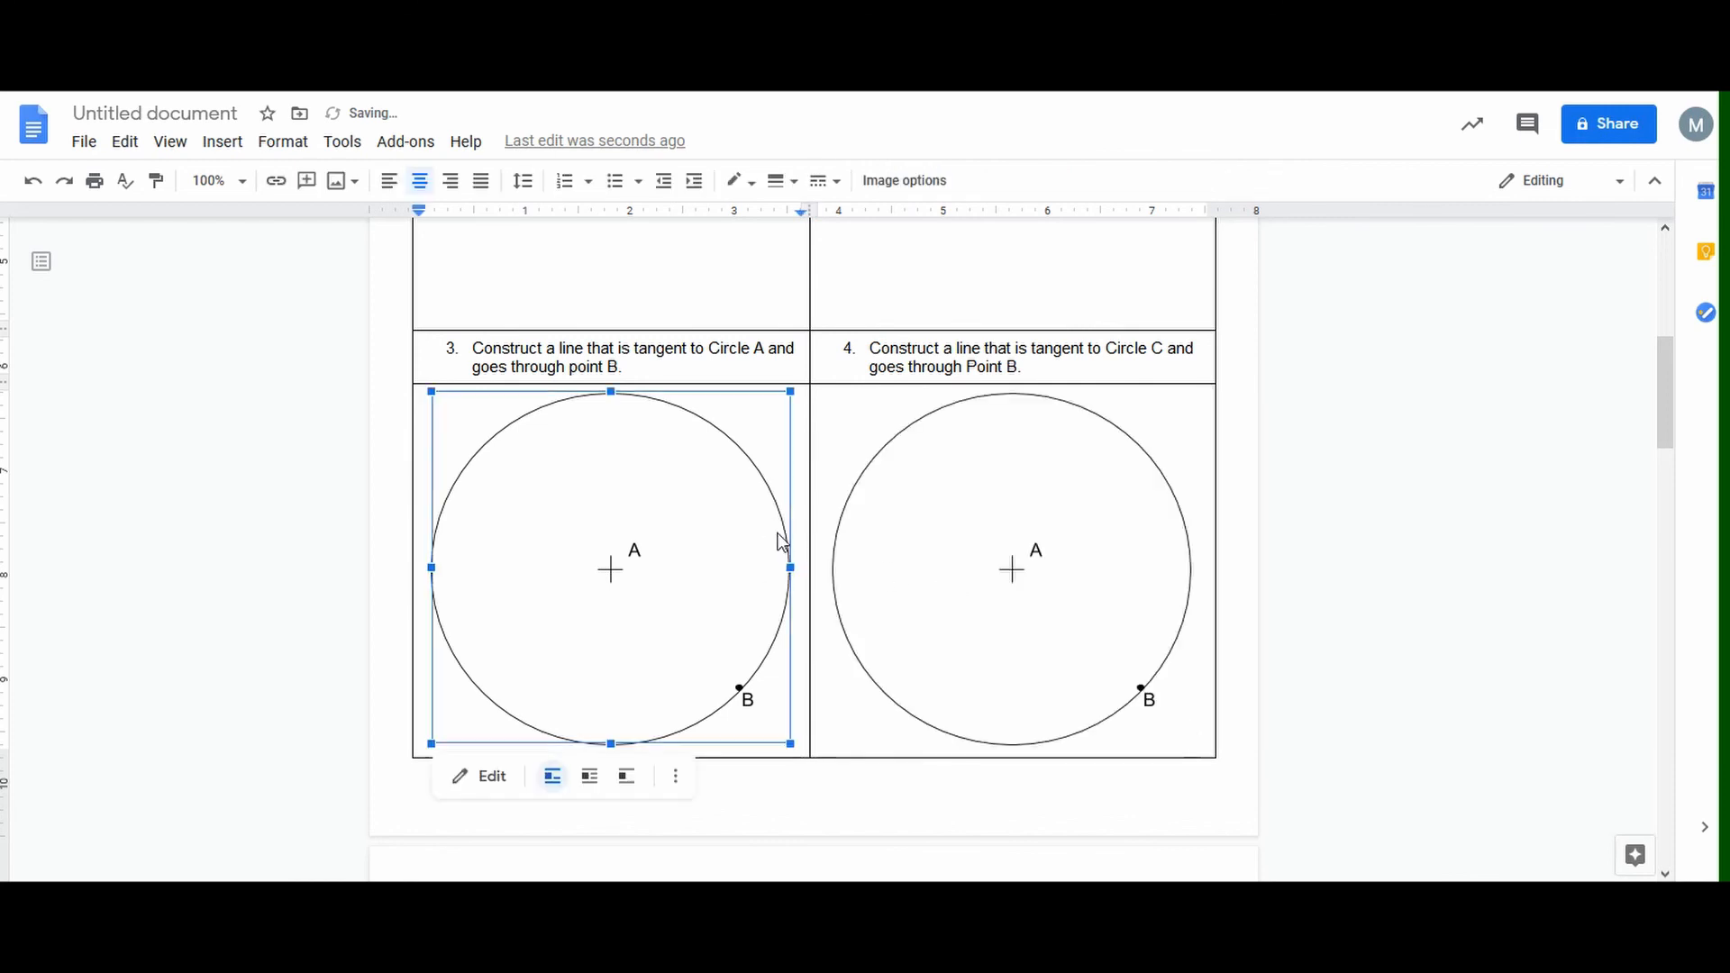
left_click_drag(772, 537, 995, 686)
key("ctrl+z")
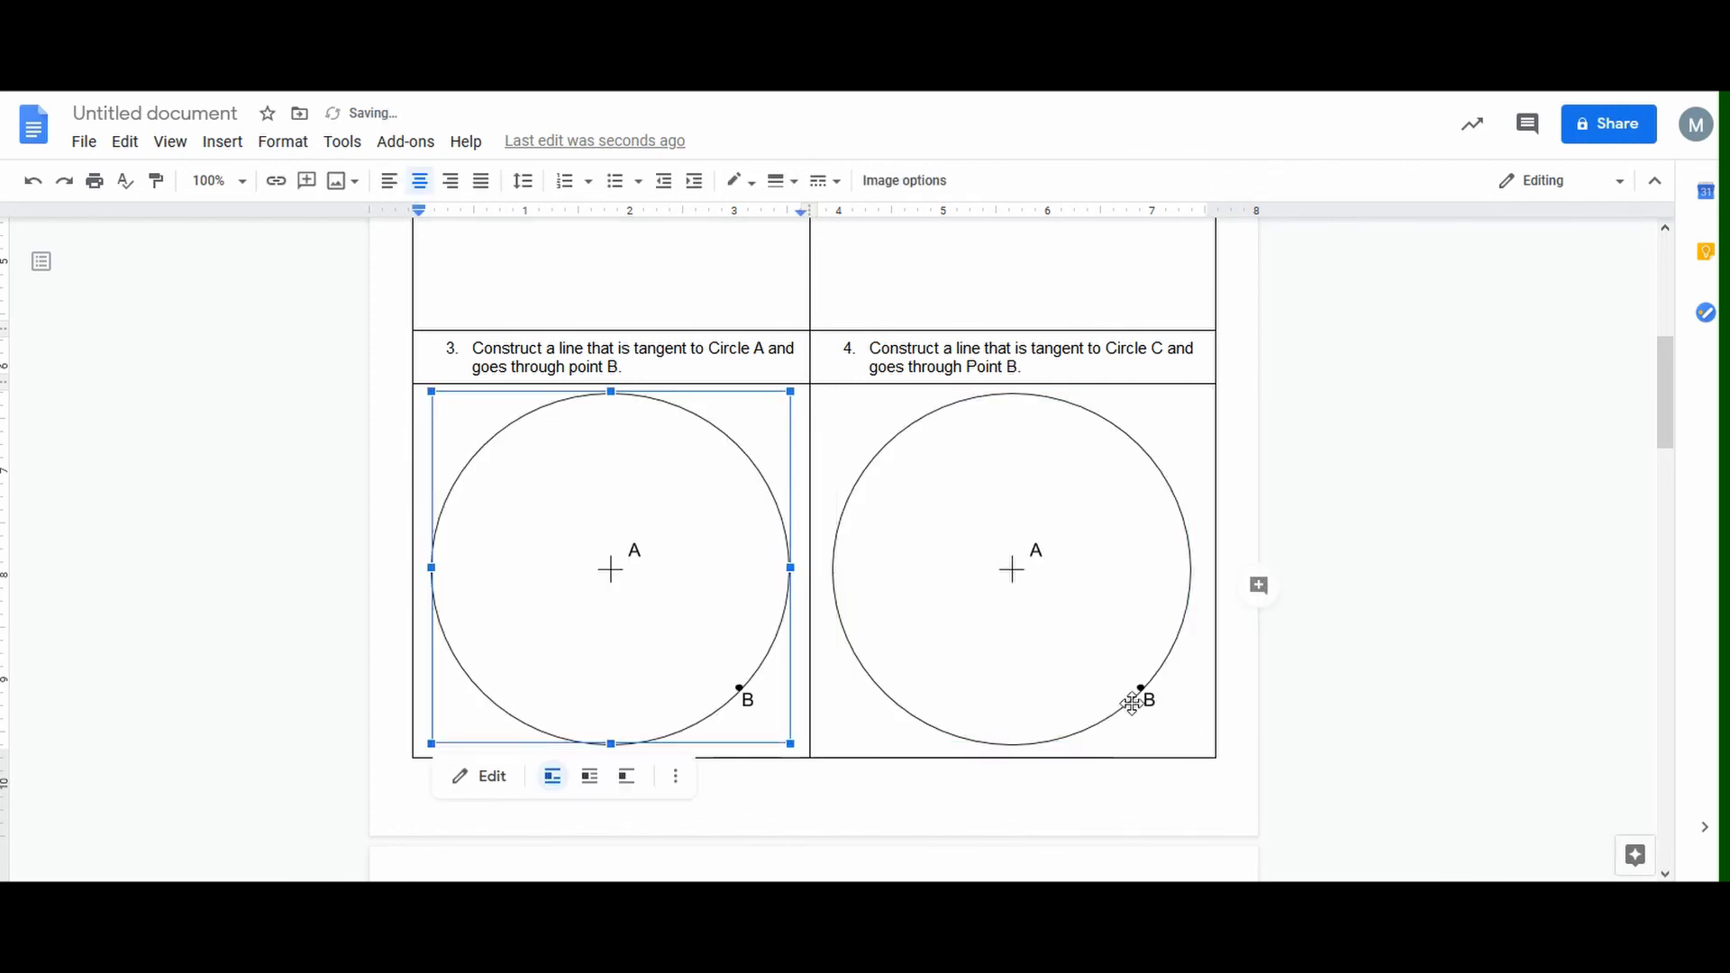
Open the copied circle drawing under item 4 for editing and change its centre label to C
left_click(1303, 623)
left_click(1137, 613)
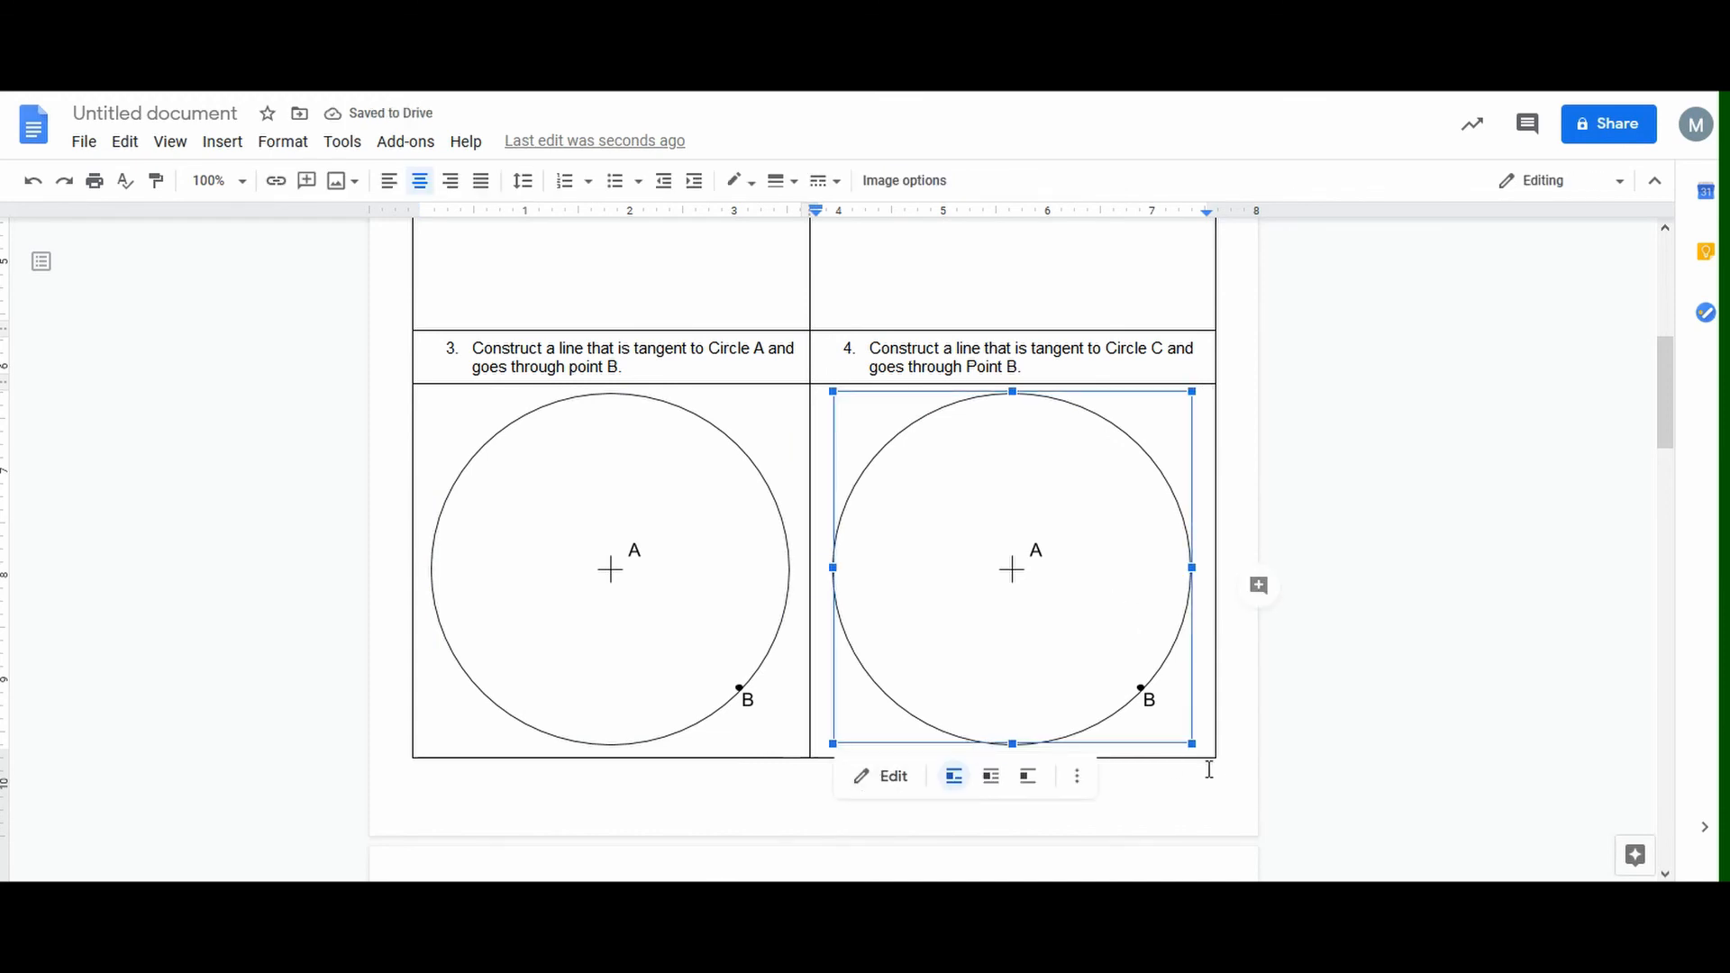
left_click(896, 778)
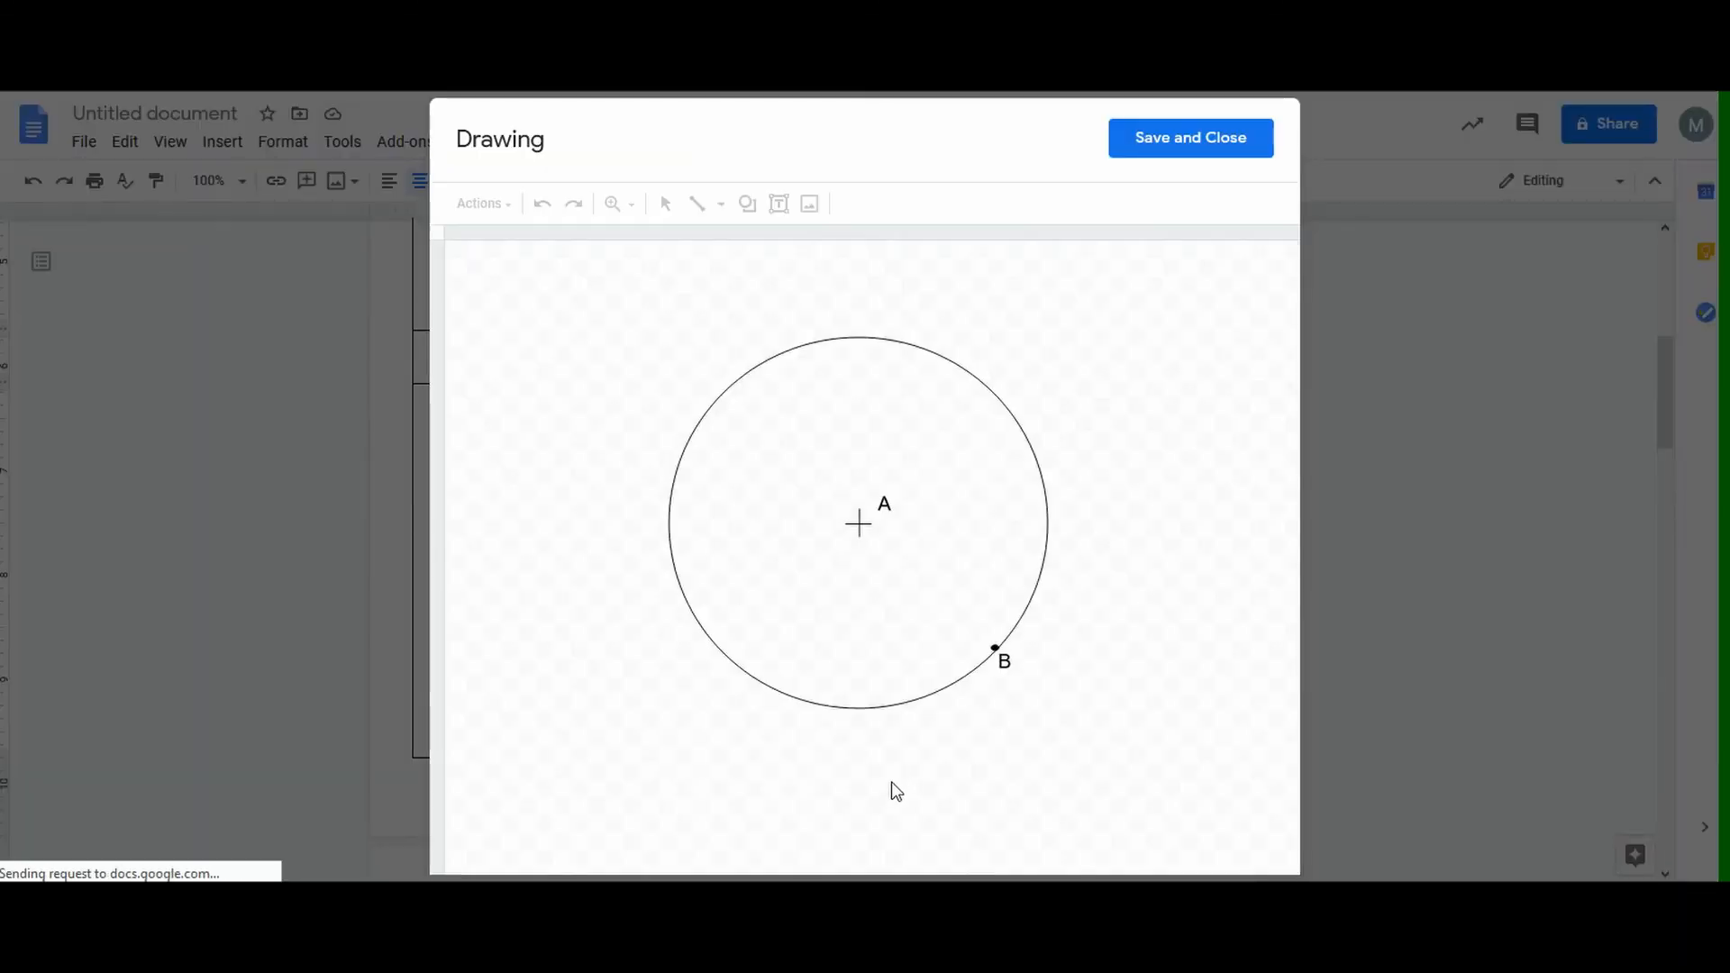
left_click(887, 502)
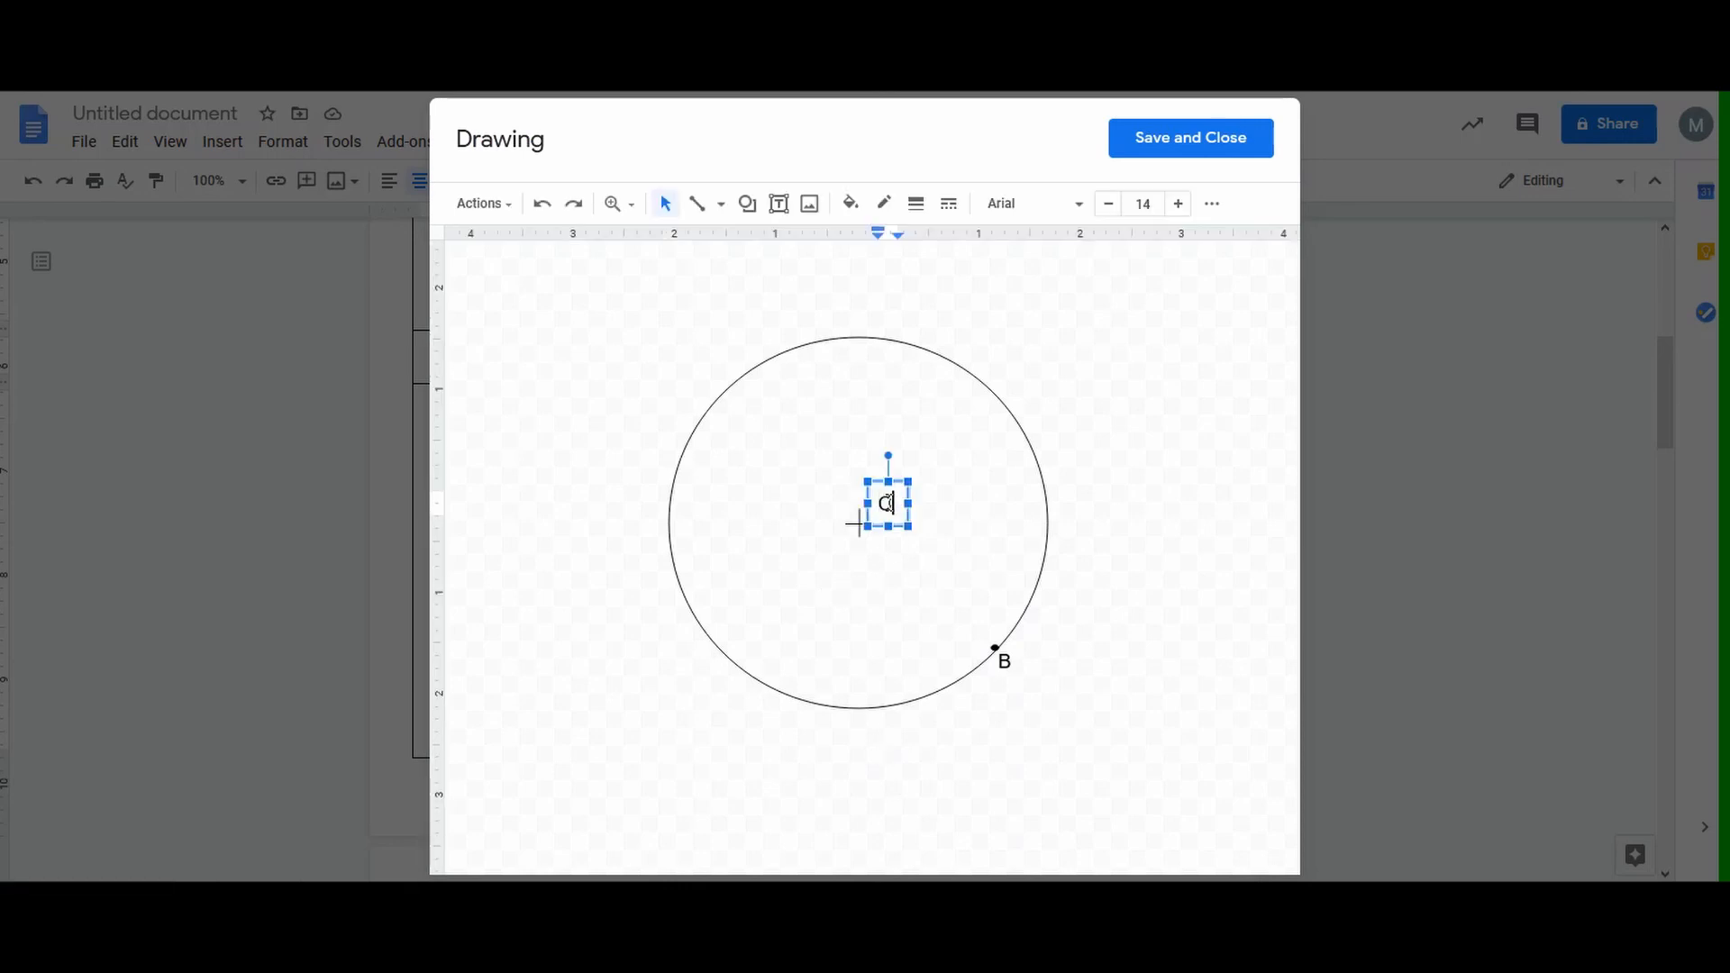
left_click(1084, 610)
Move the label B away from the circle to an empty spot outside its lower-right edge
left_click(1005, 662)
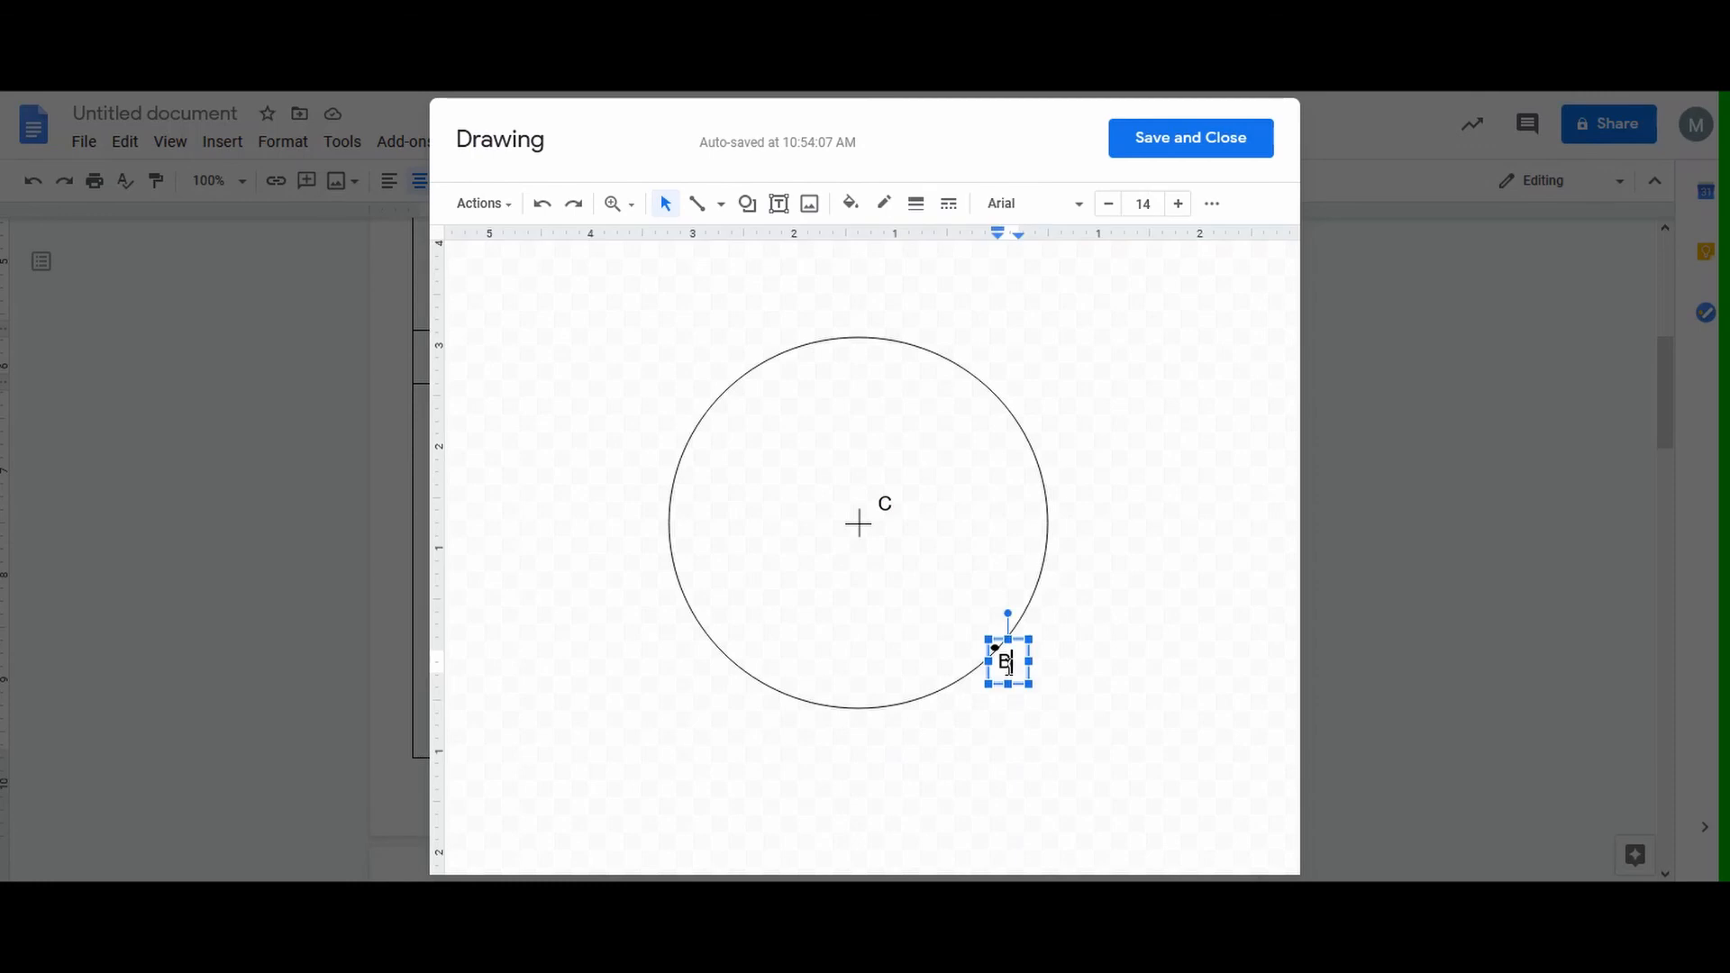
left_click(1058, 728)
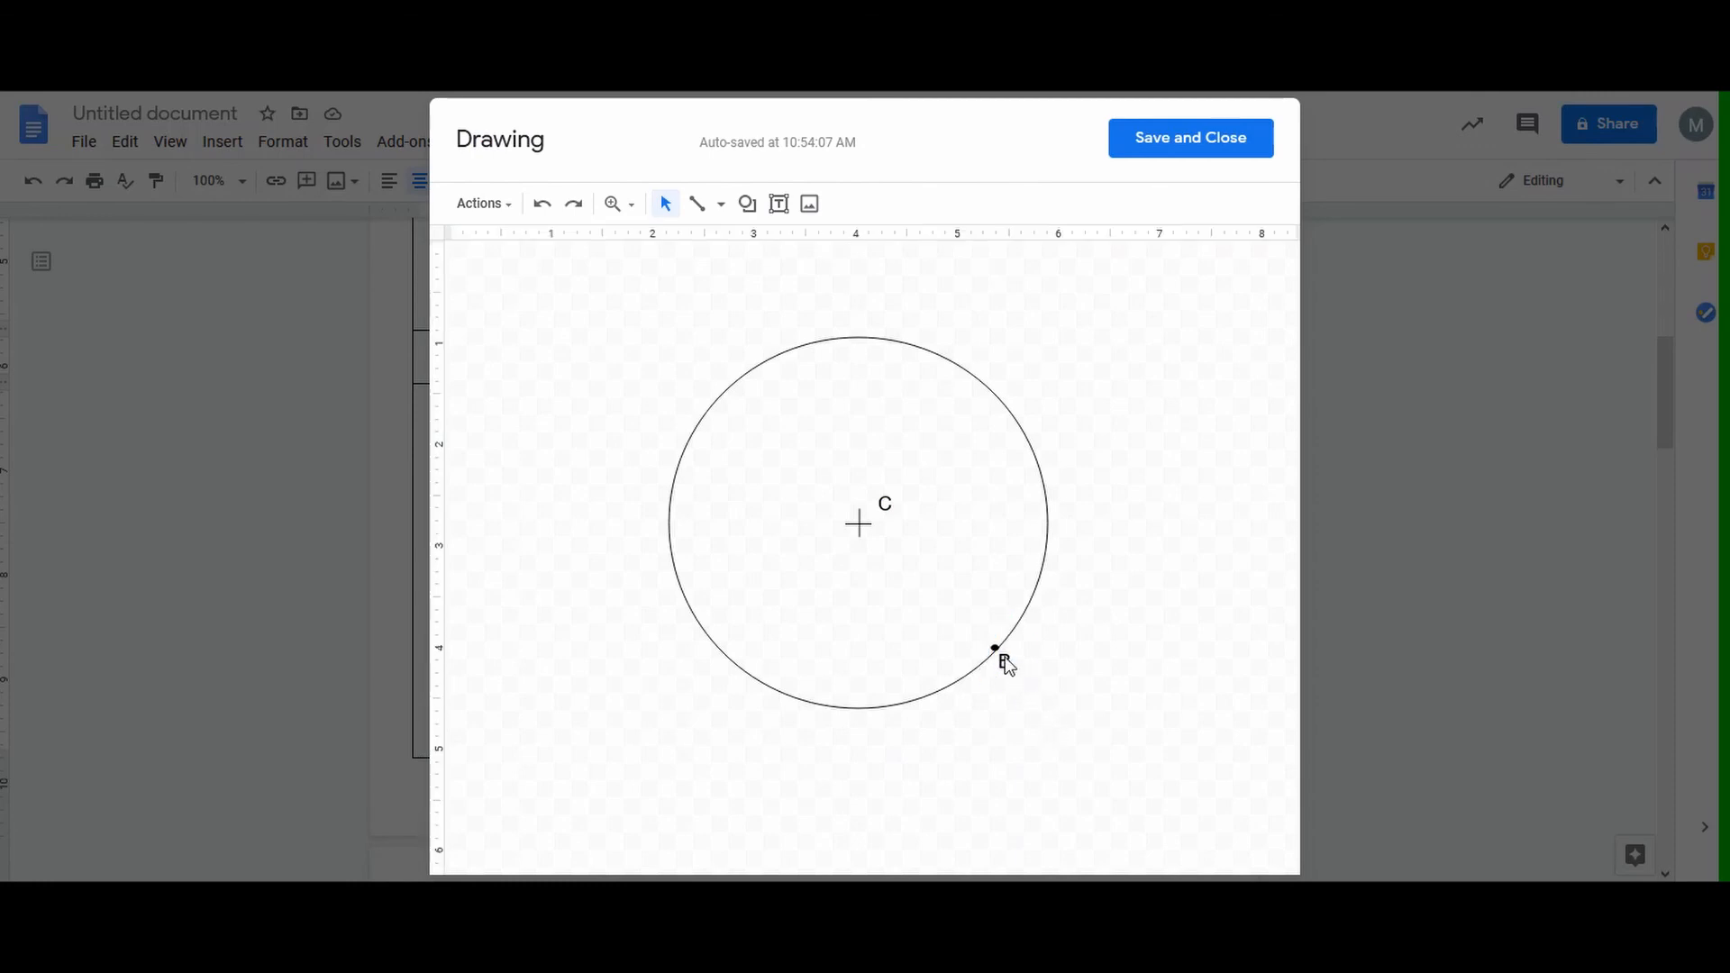
left_click_drag(996, 646, 1064, 716)
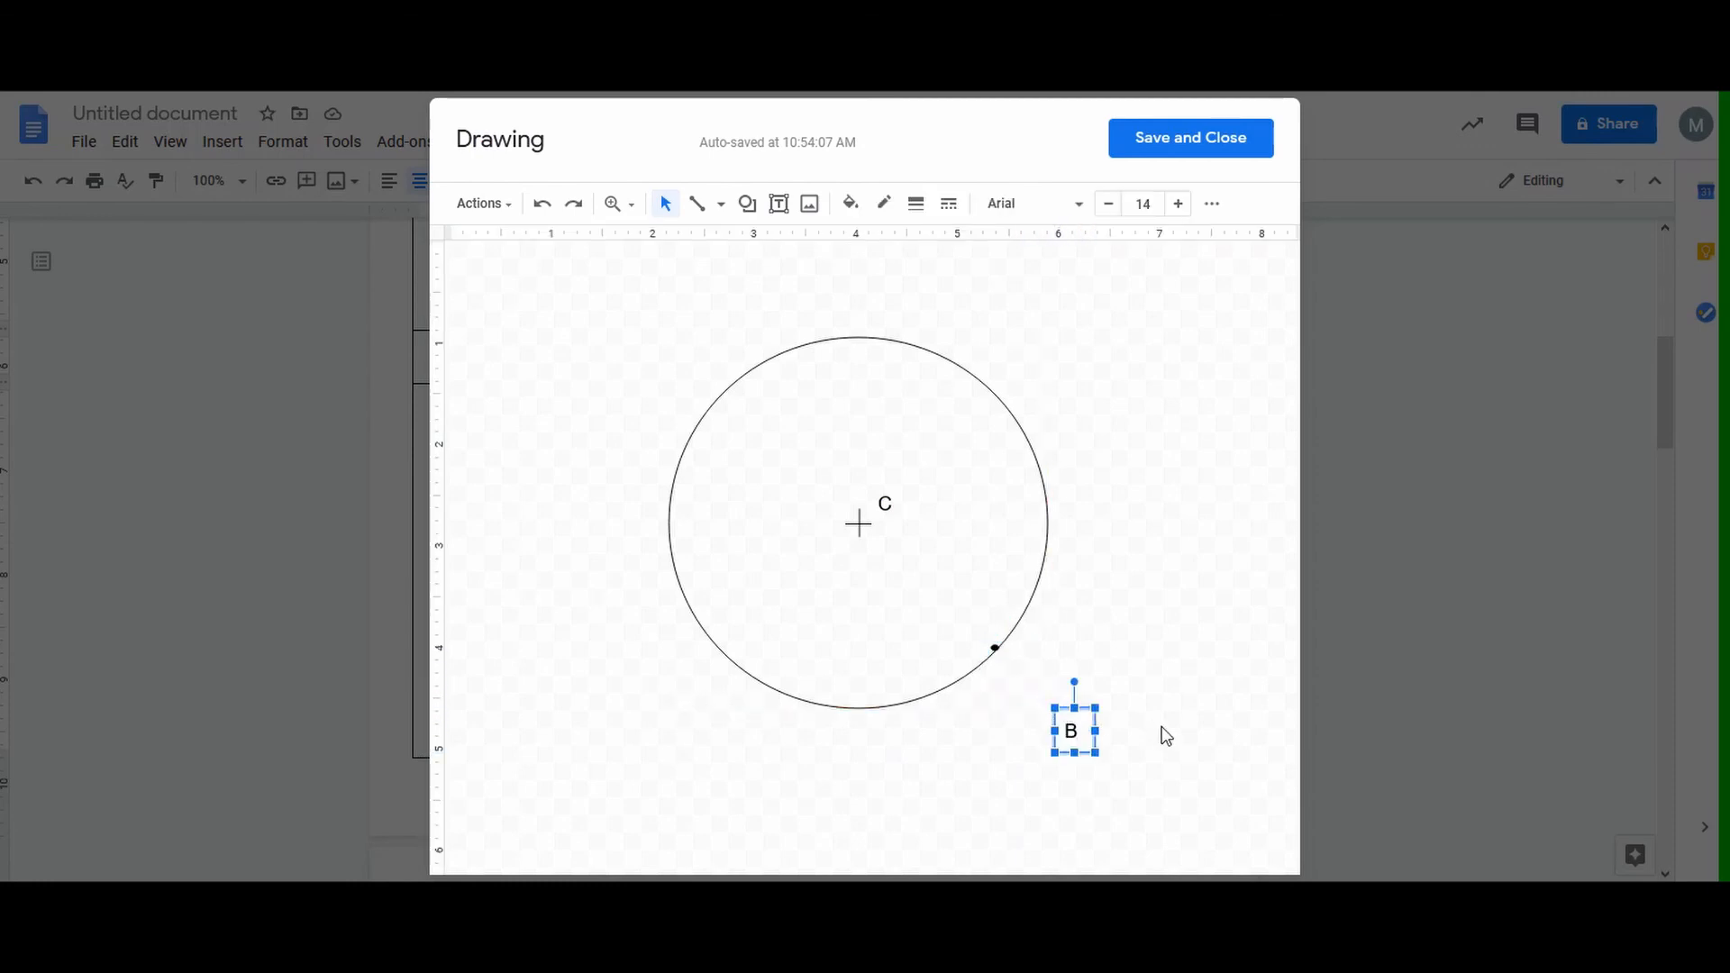
Move the small dot off the circle's edge toward the label B, working at 200% zoom
left_click(994, 647)
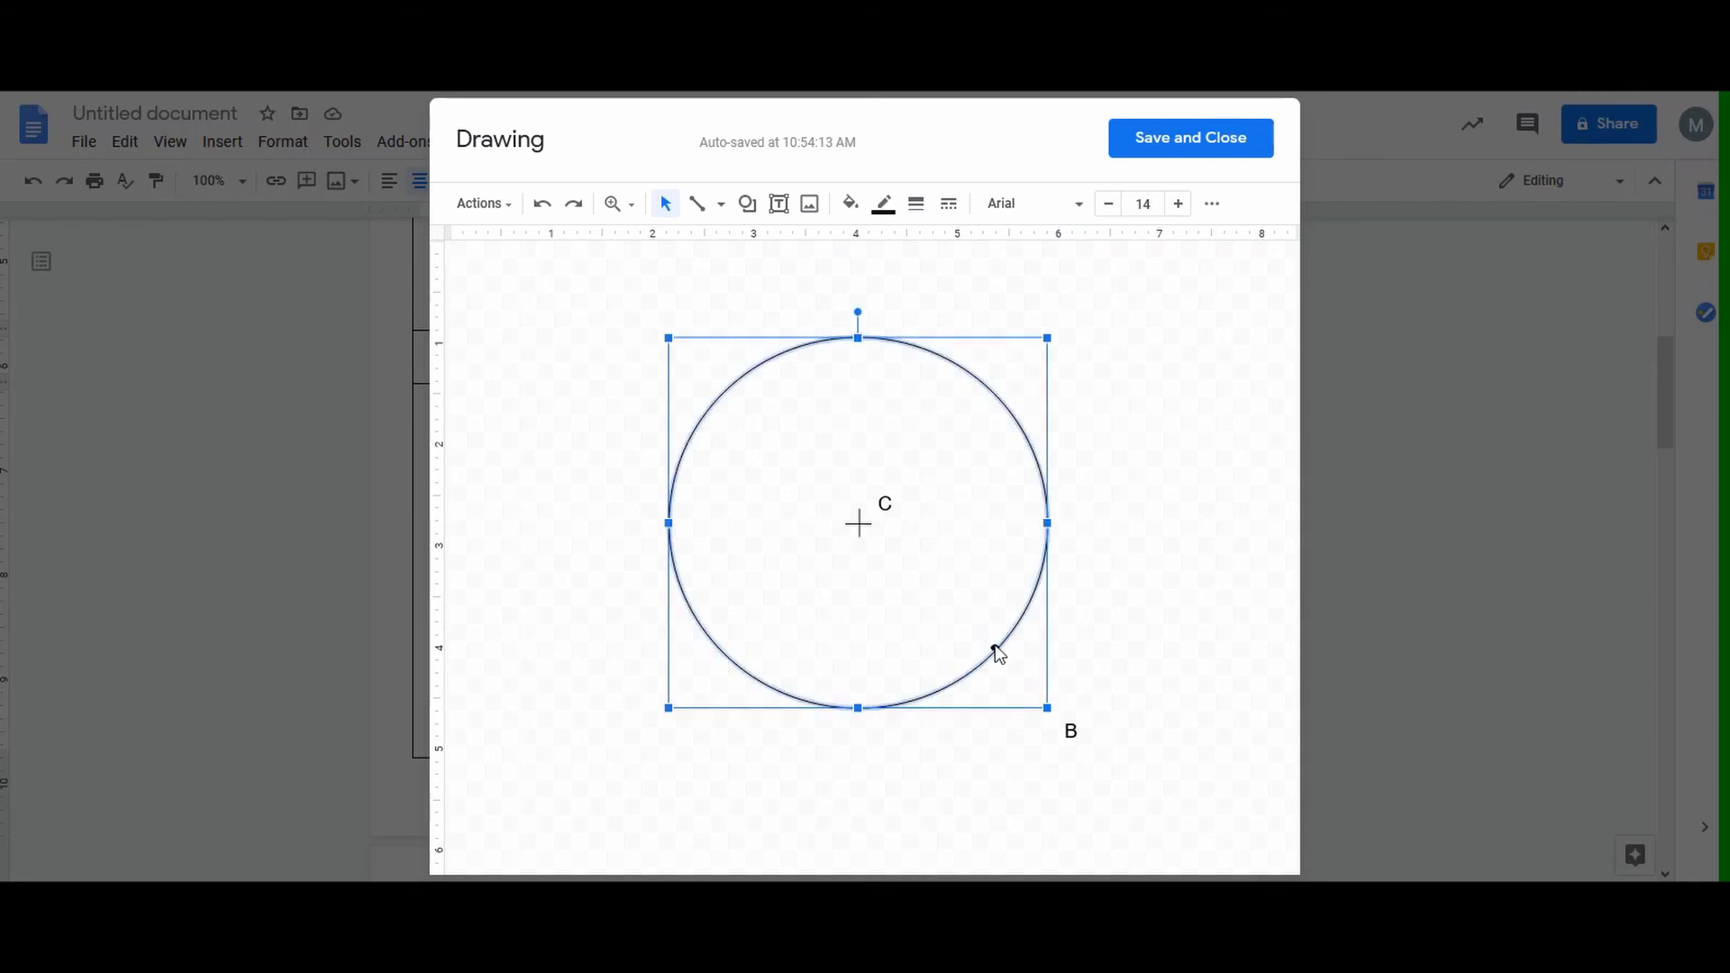
double_click(1002, 651)
left_click(1002, 650)
left_click(619, 204)
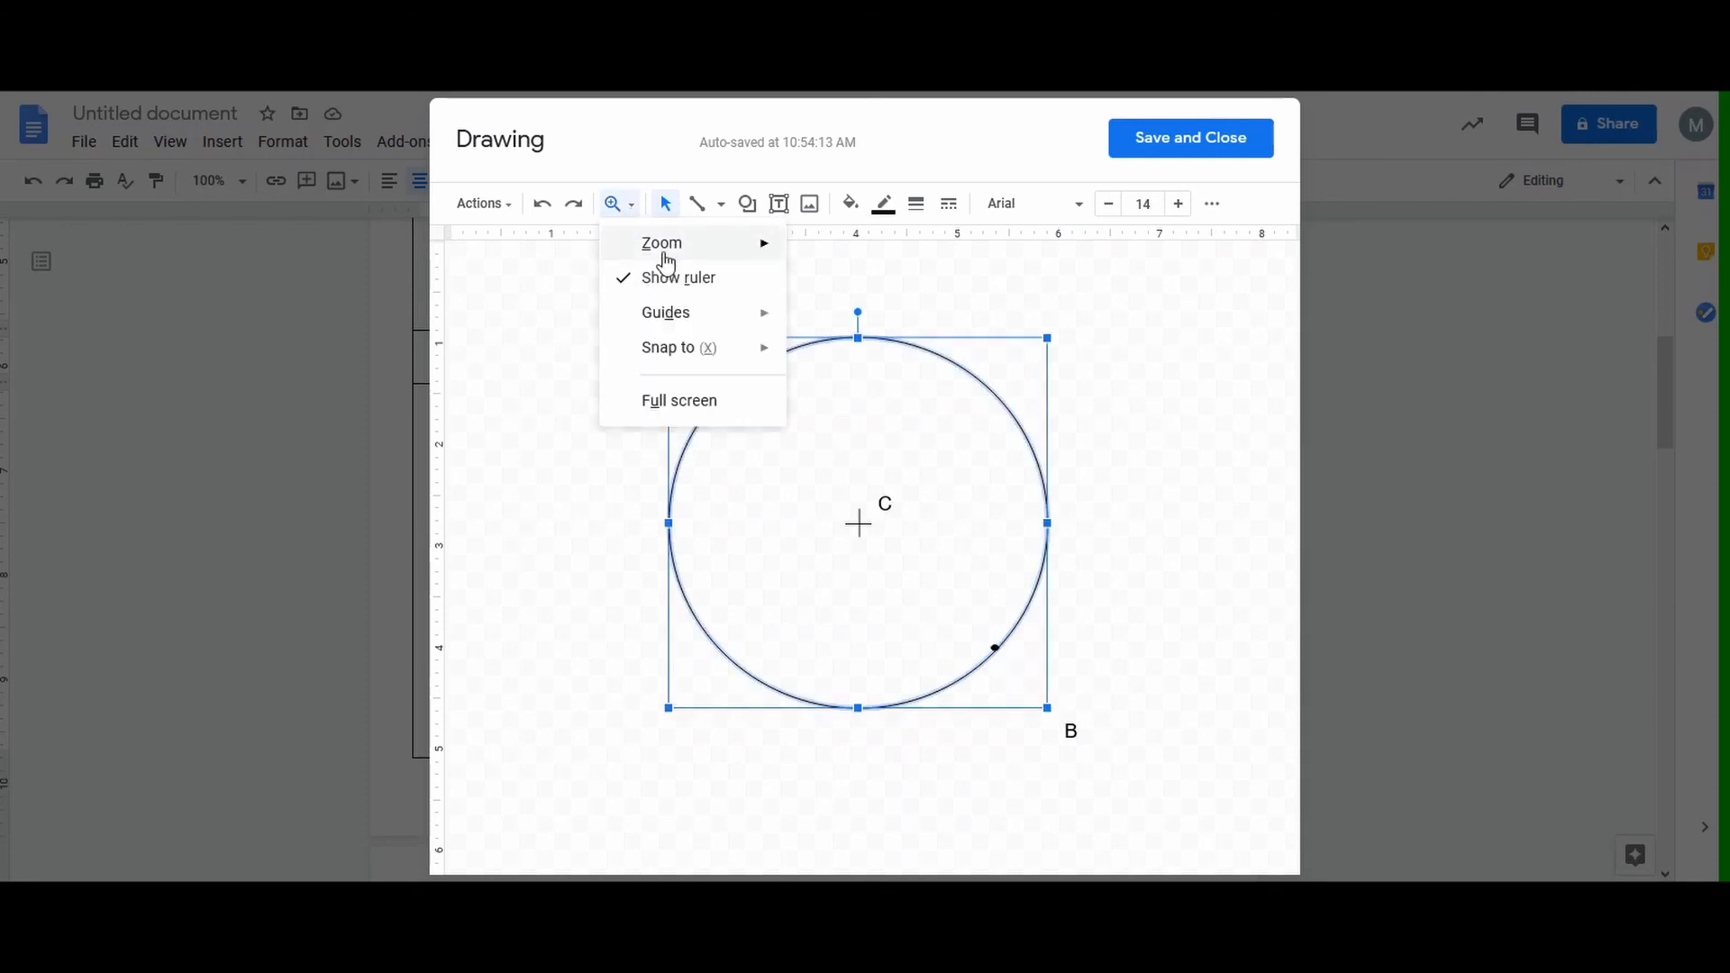
mouse_move(663, 248)
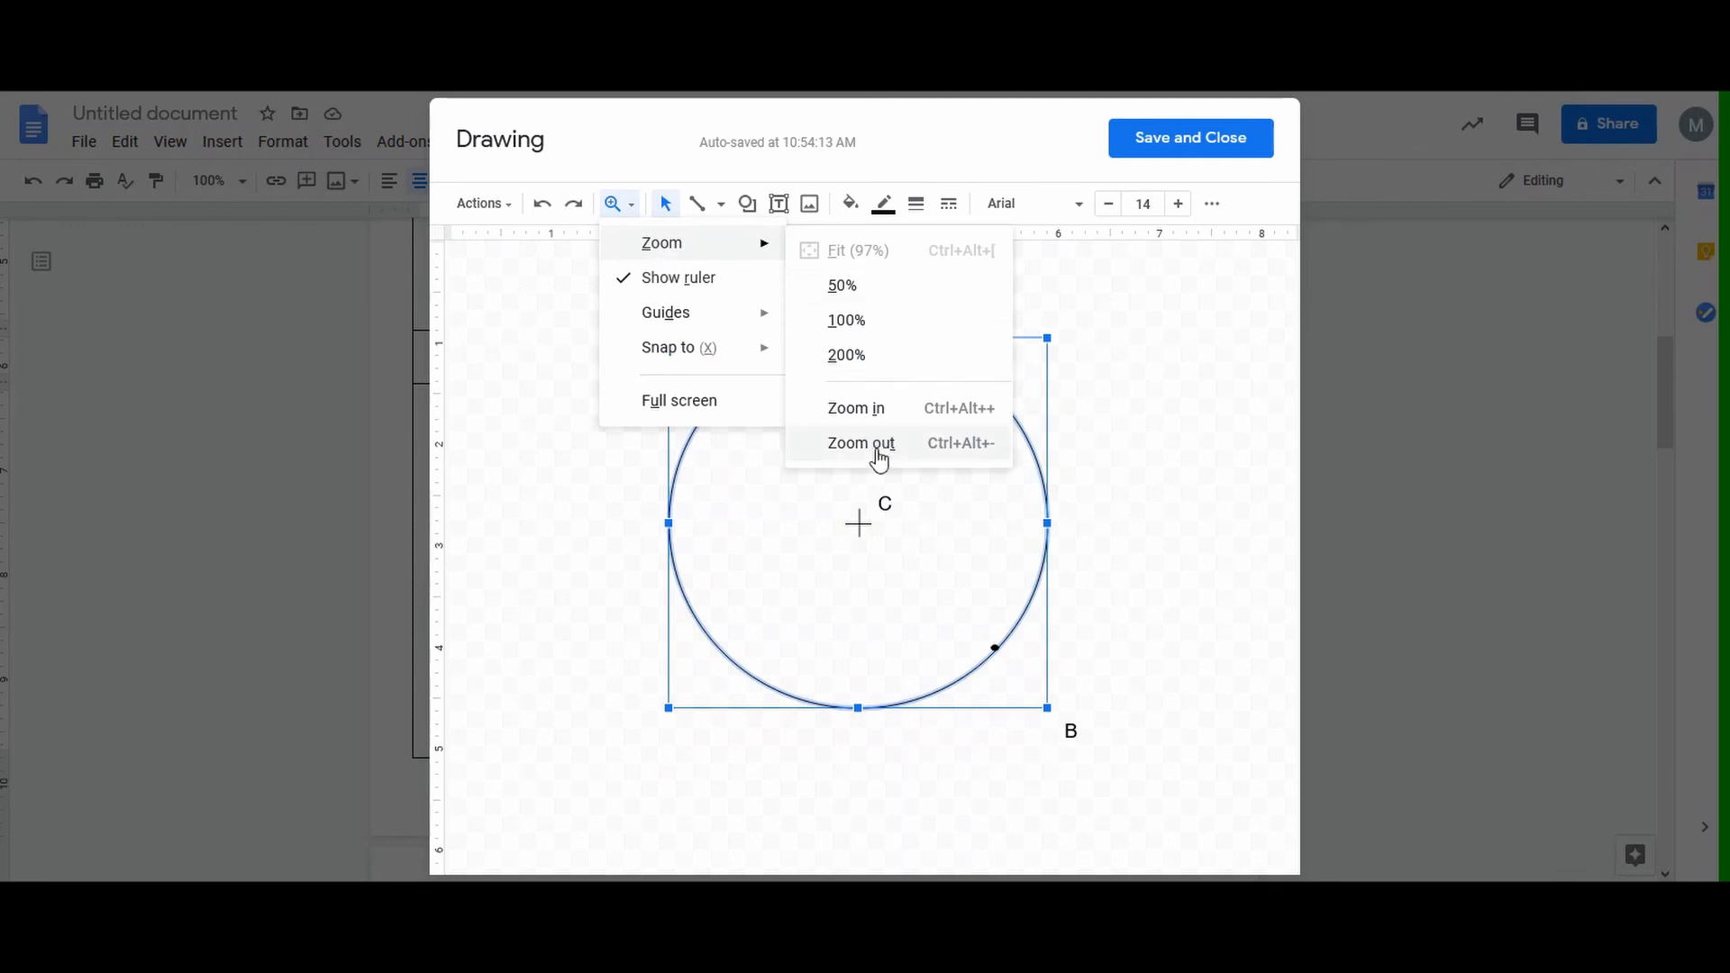
left_click(869, 365)
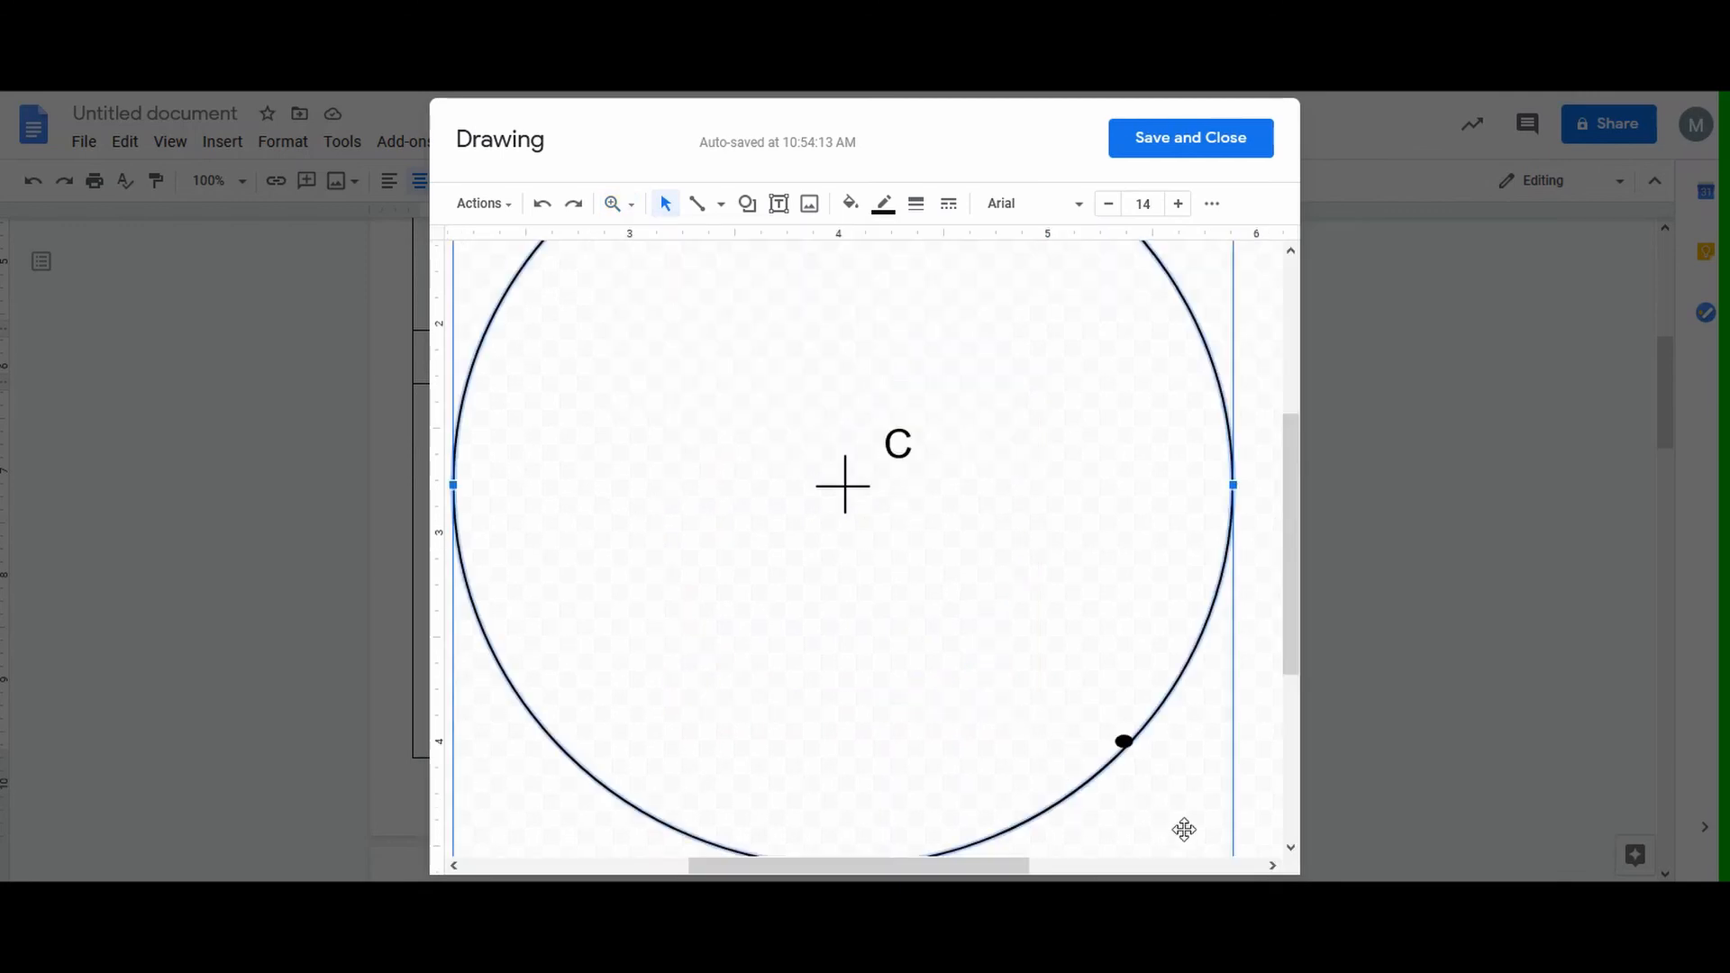
left_click_drag(1123, 741, 1218, 830)
Return to 100% zoom, place the dot just above and left of the label B, and save the drawing
left_click(613, 205)
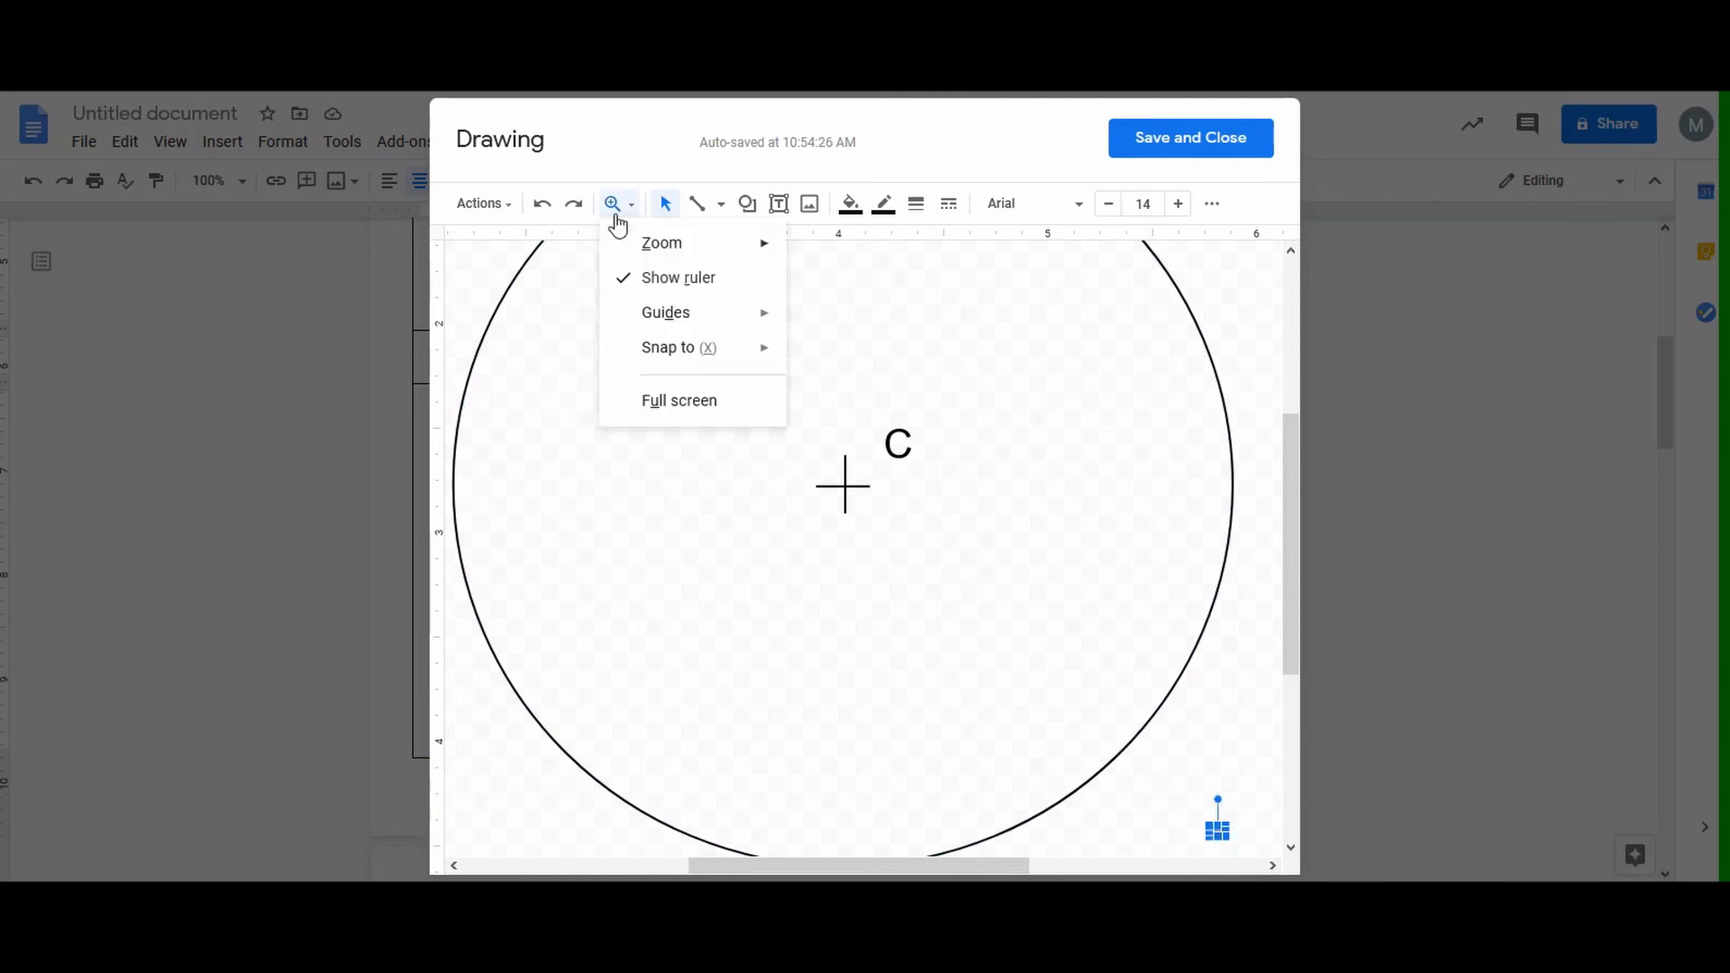
mouse_move(694, 243)
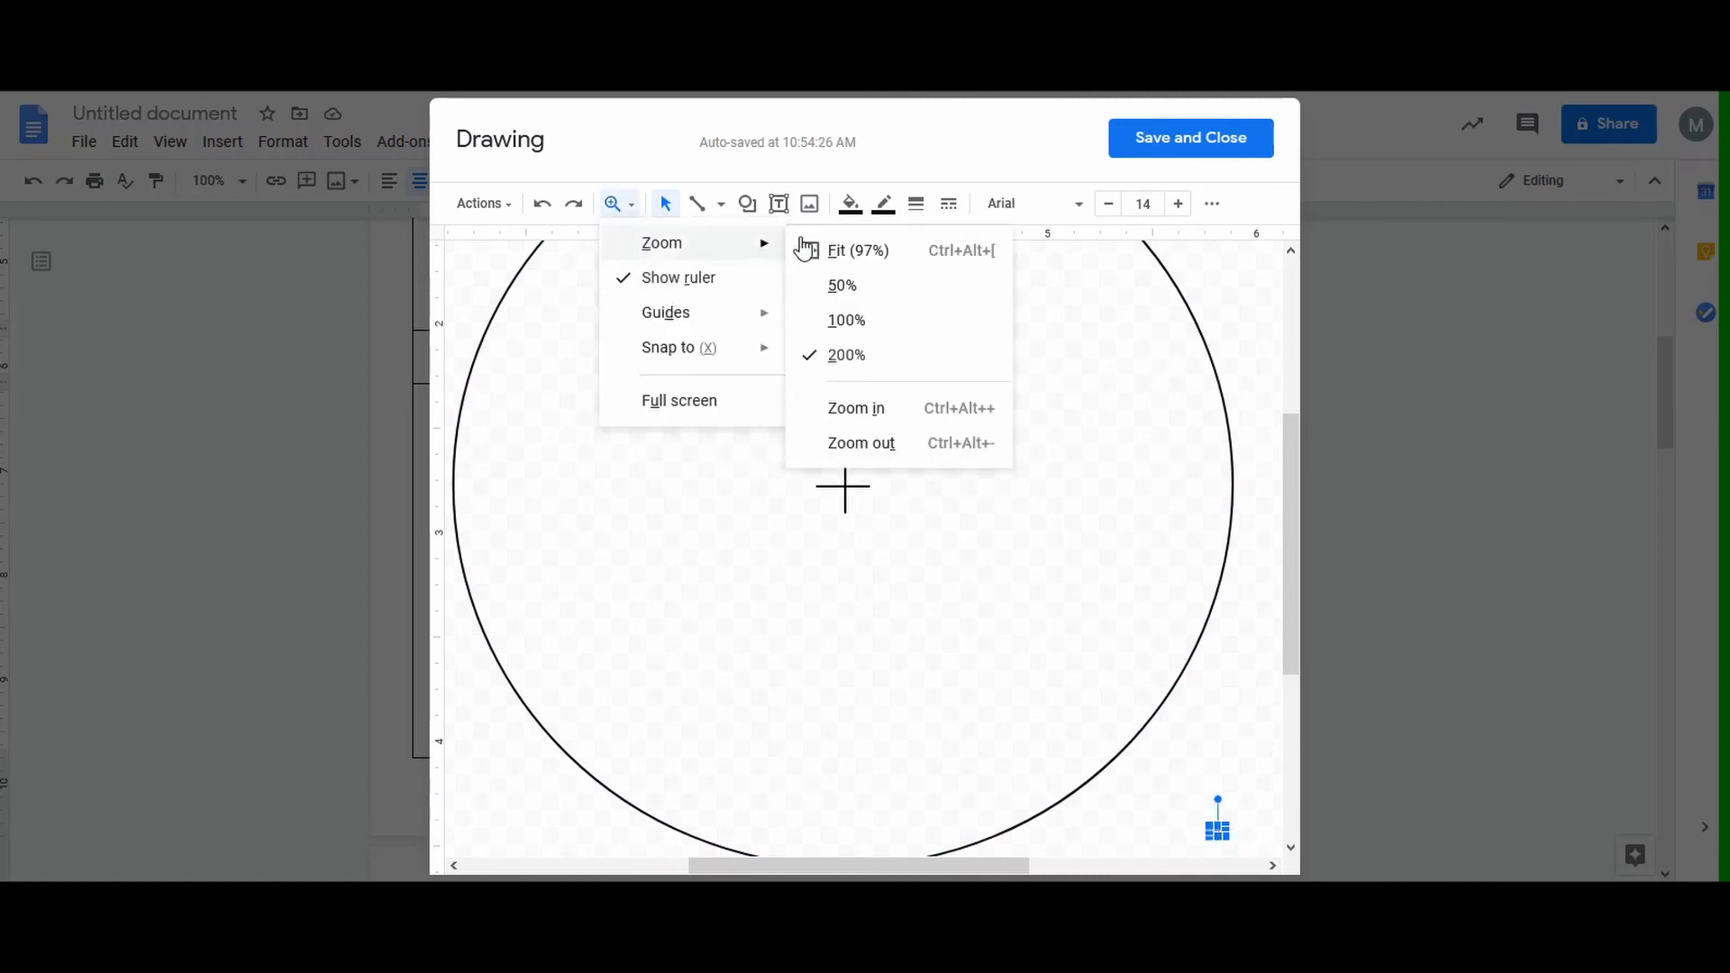
left_click(847, 322)
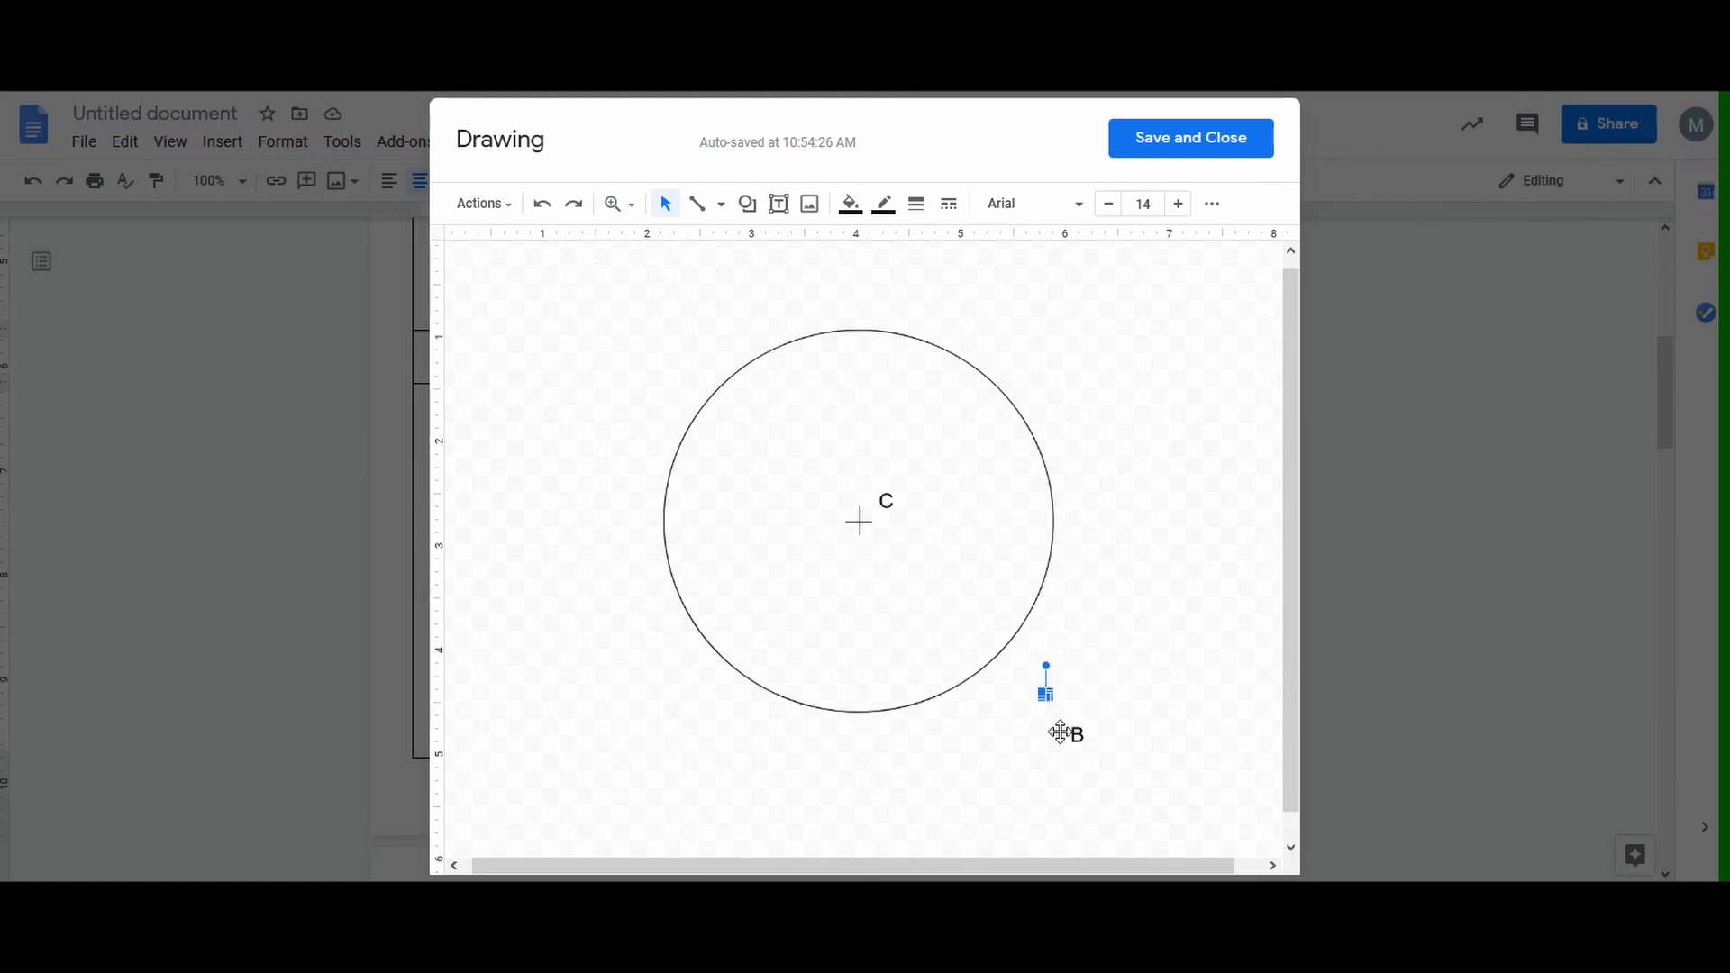
left_click(1020, 732)
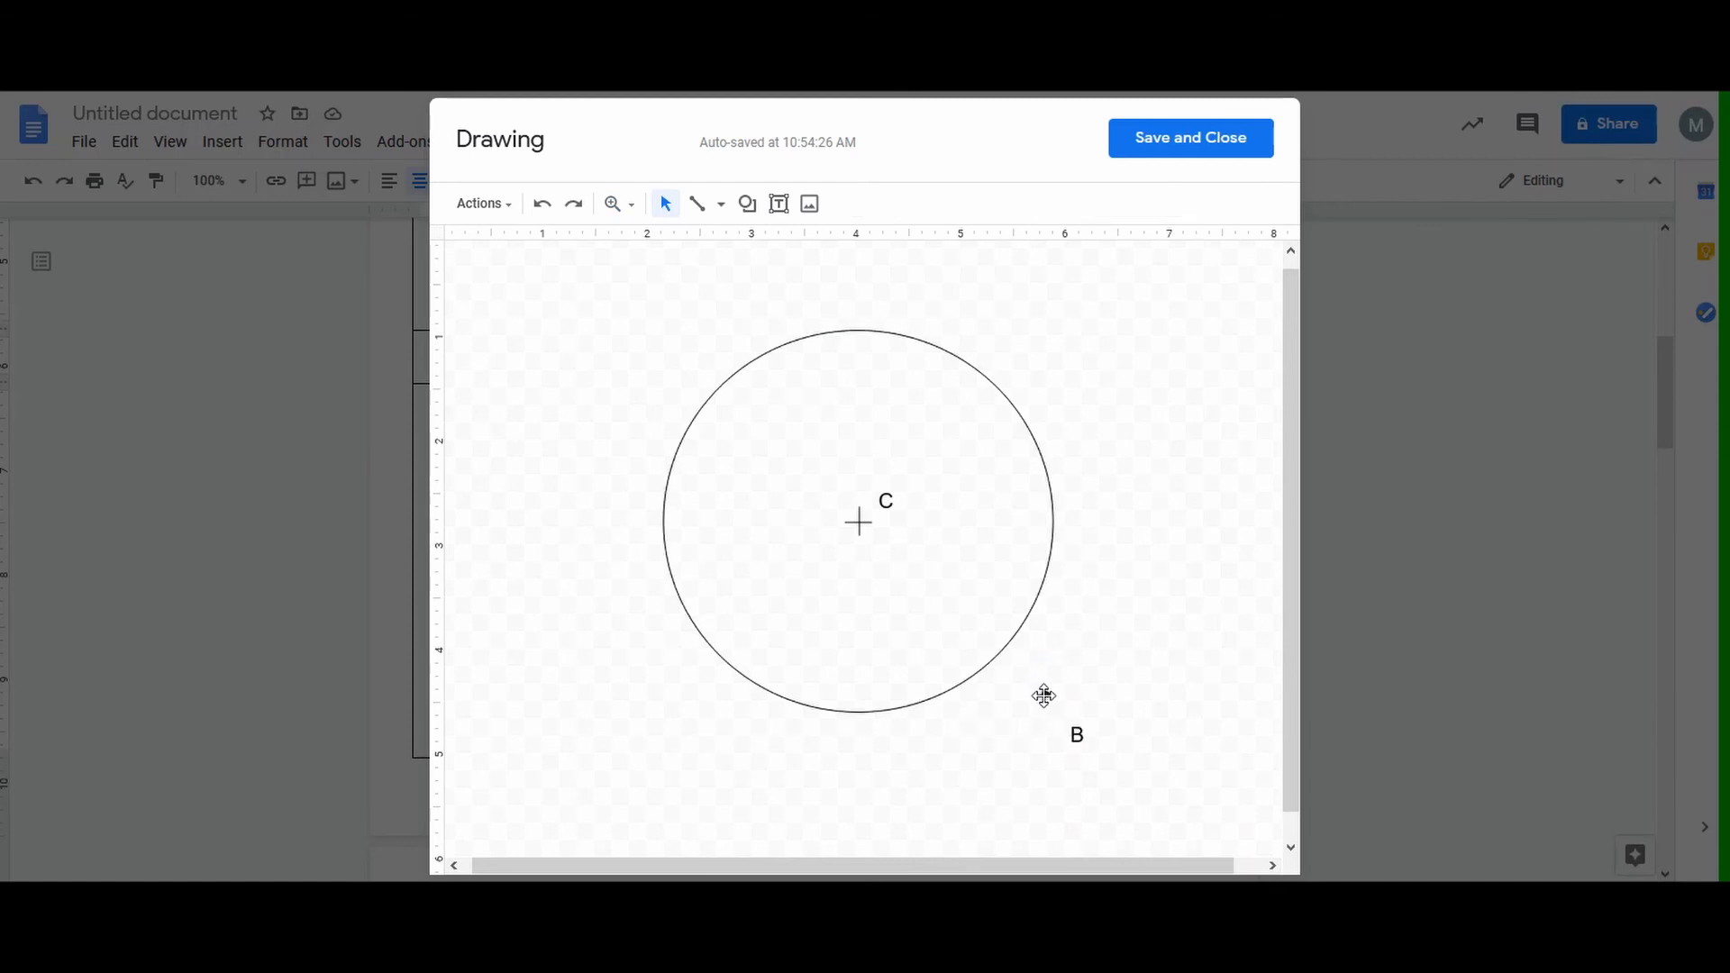
left_click_drag(1042, 695, 1066, 716)
left_click(1094, 732)
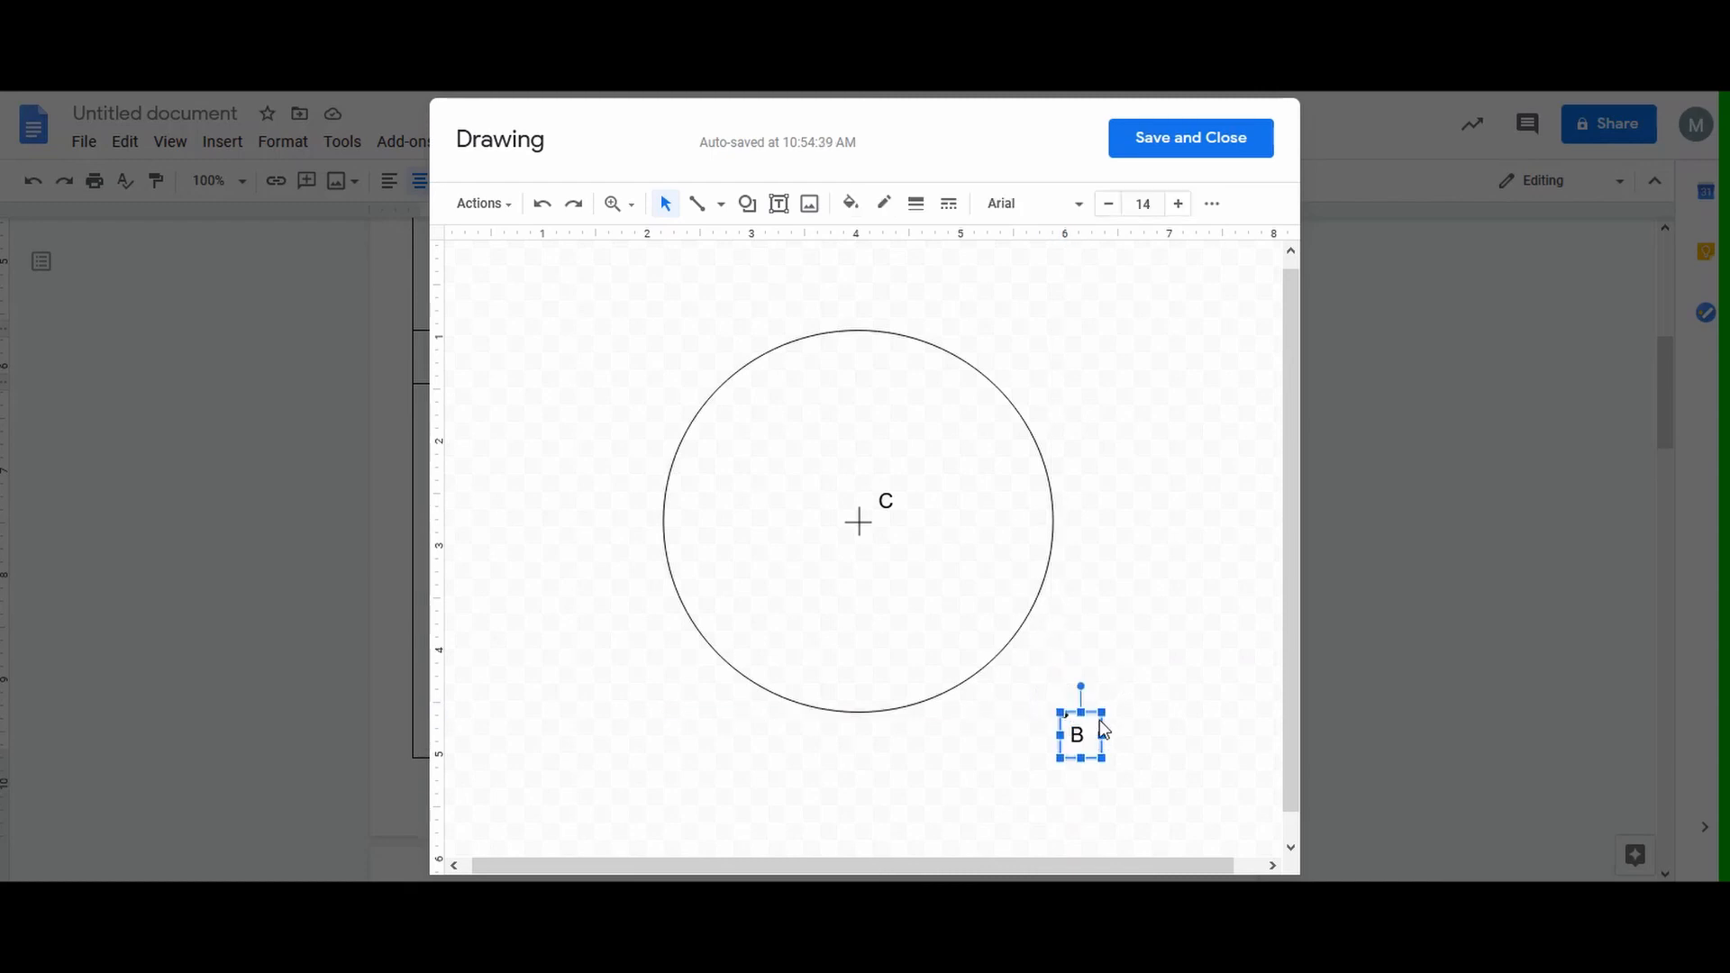
left_click(1179, 139)
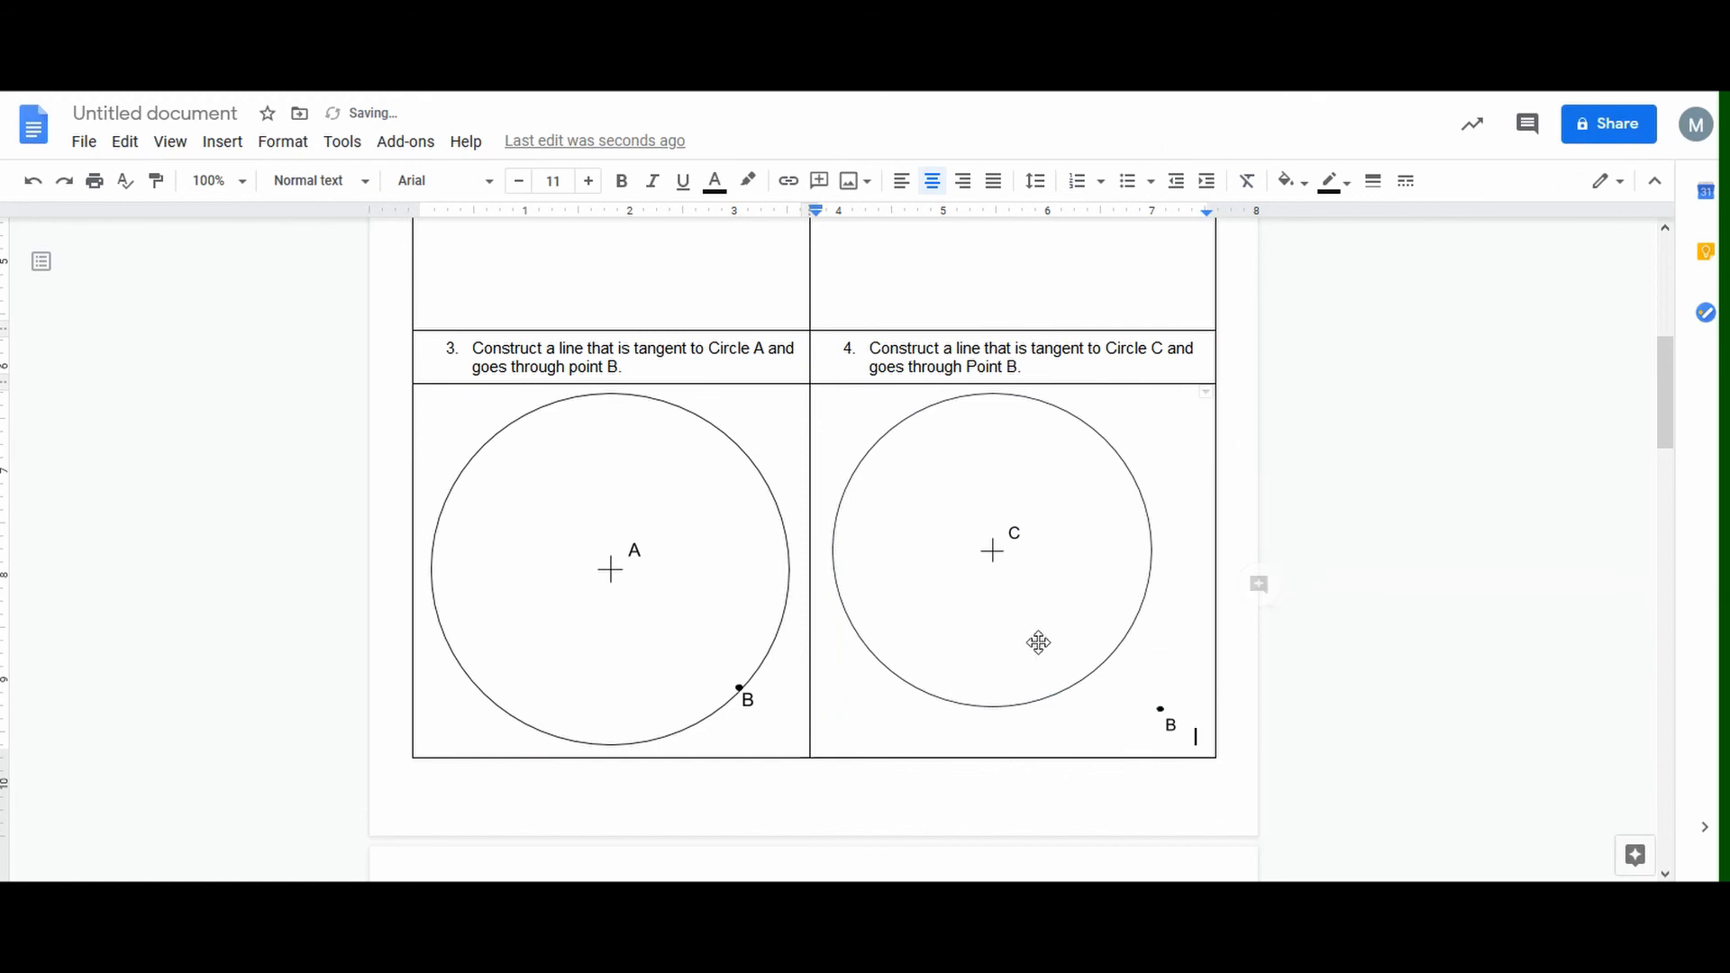
Examine the edited drawing under item 4 and the page layout from the header down to the circles
left_click(1025, 648)
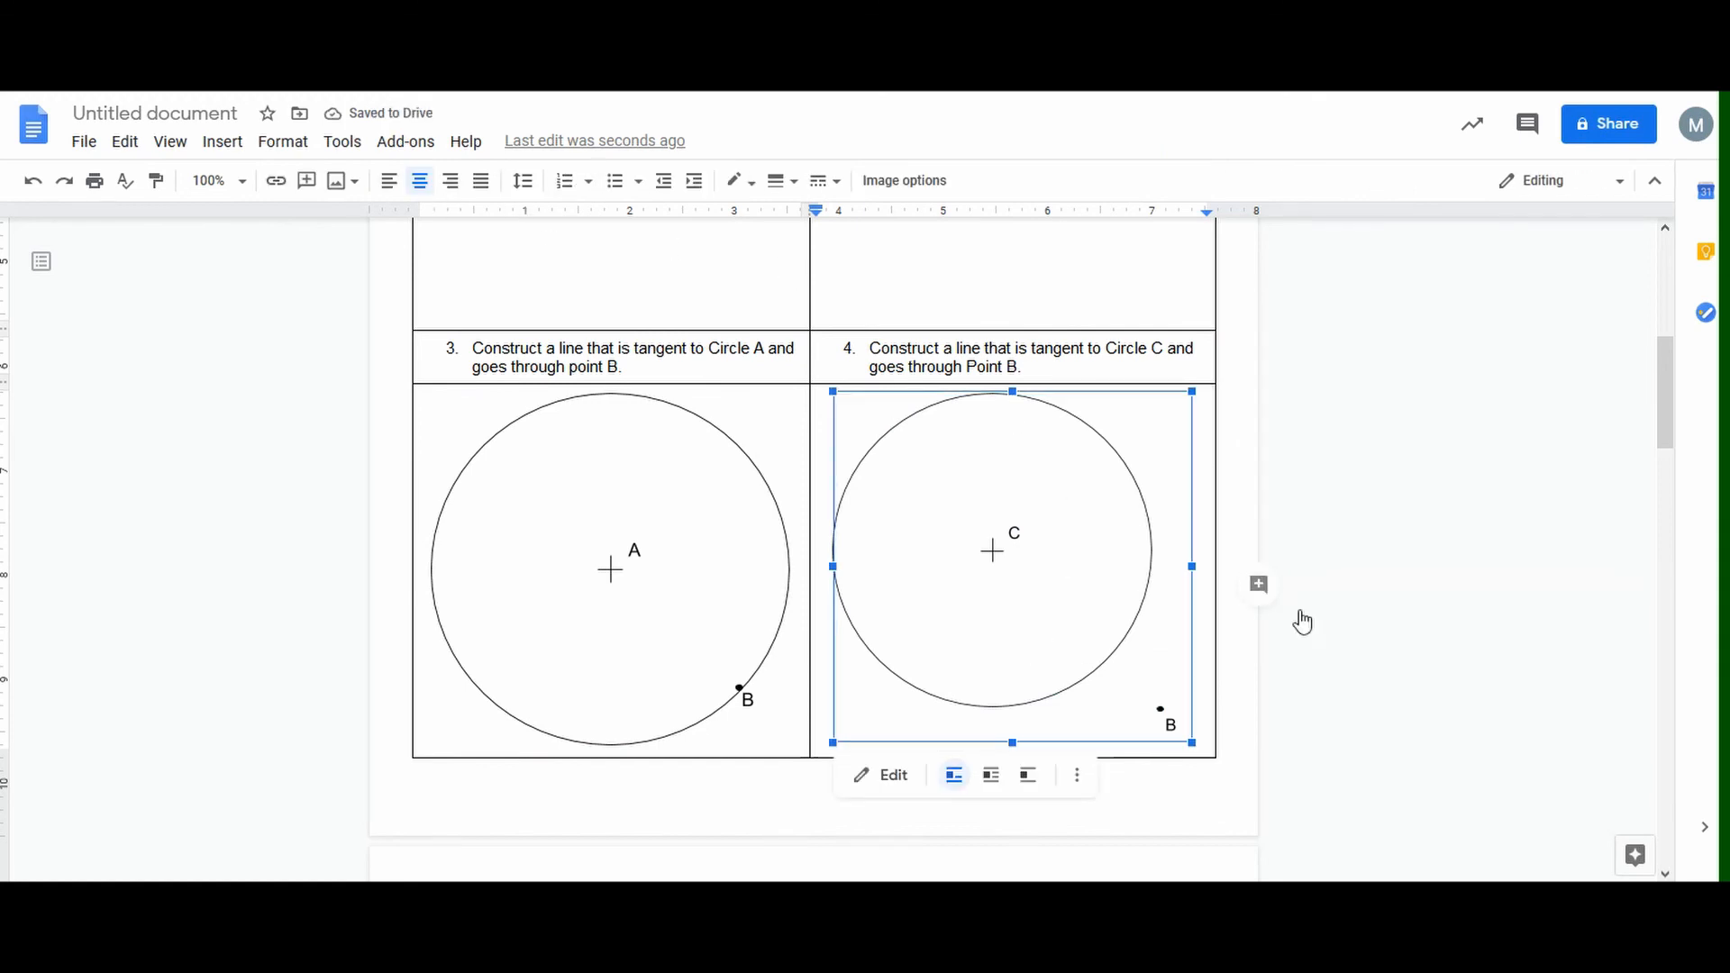
left_click(1403, 621)
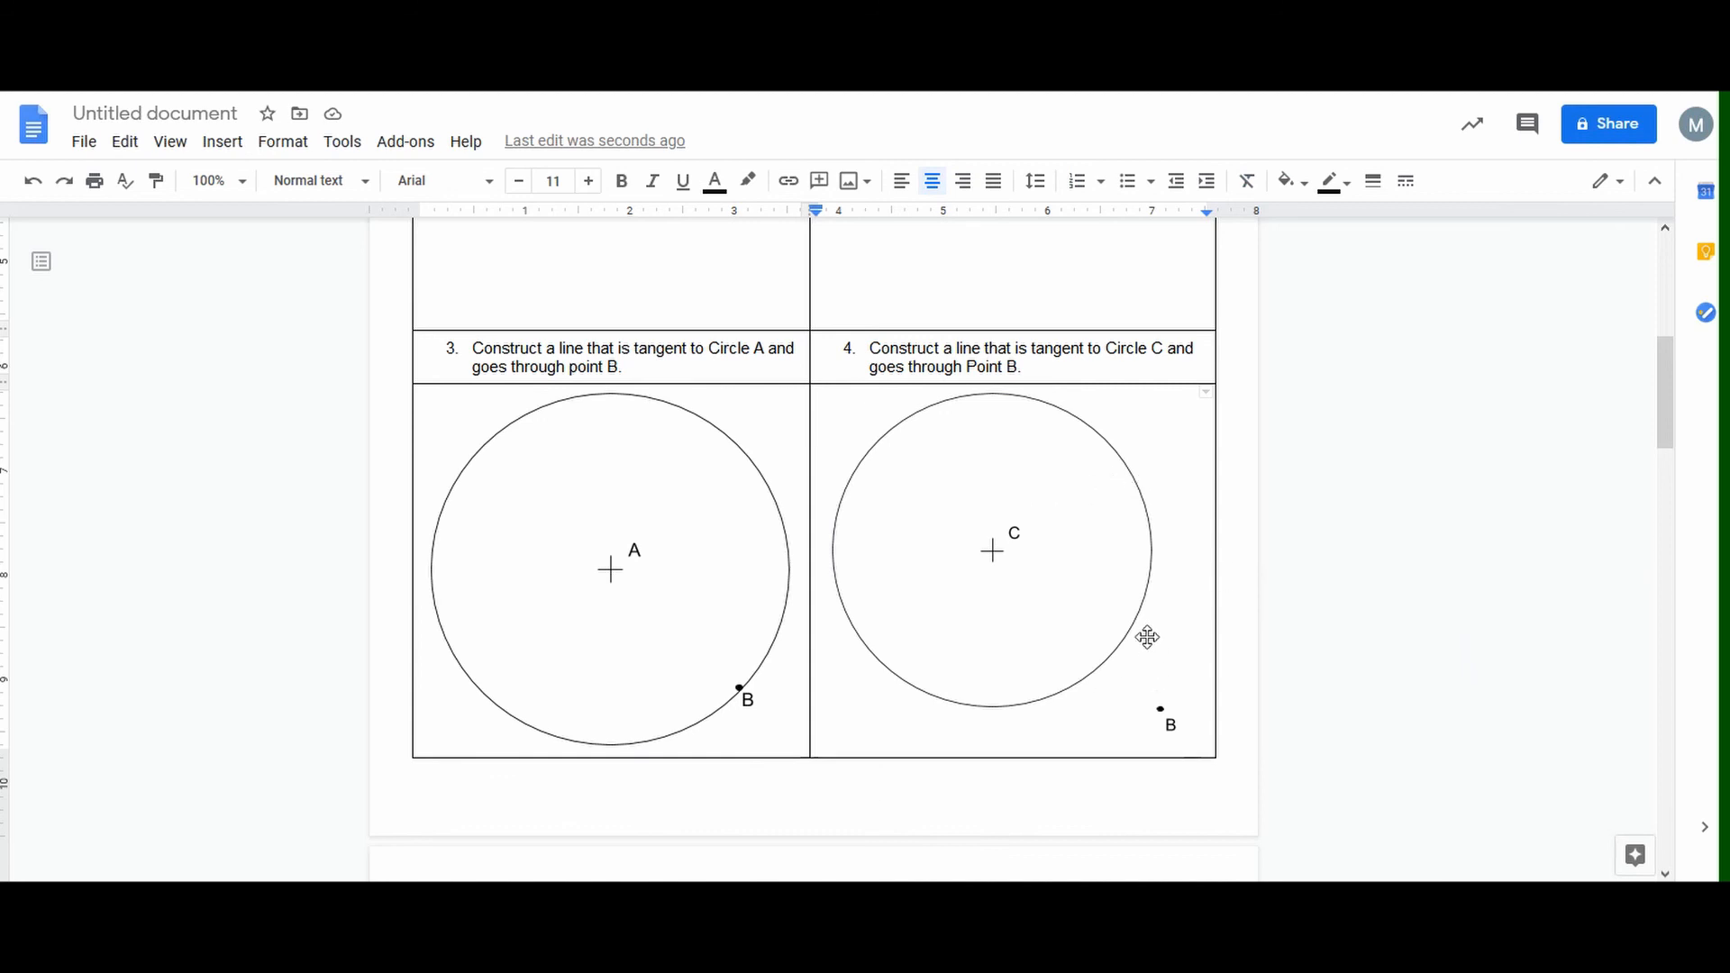
double_click(1437, 614)
left_click(1270, 763)
scroll(282, 312, "up", 3)
left_click(466, 412)
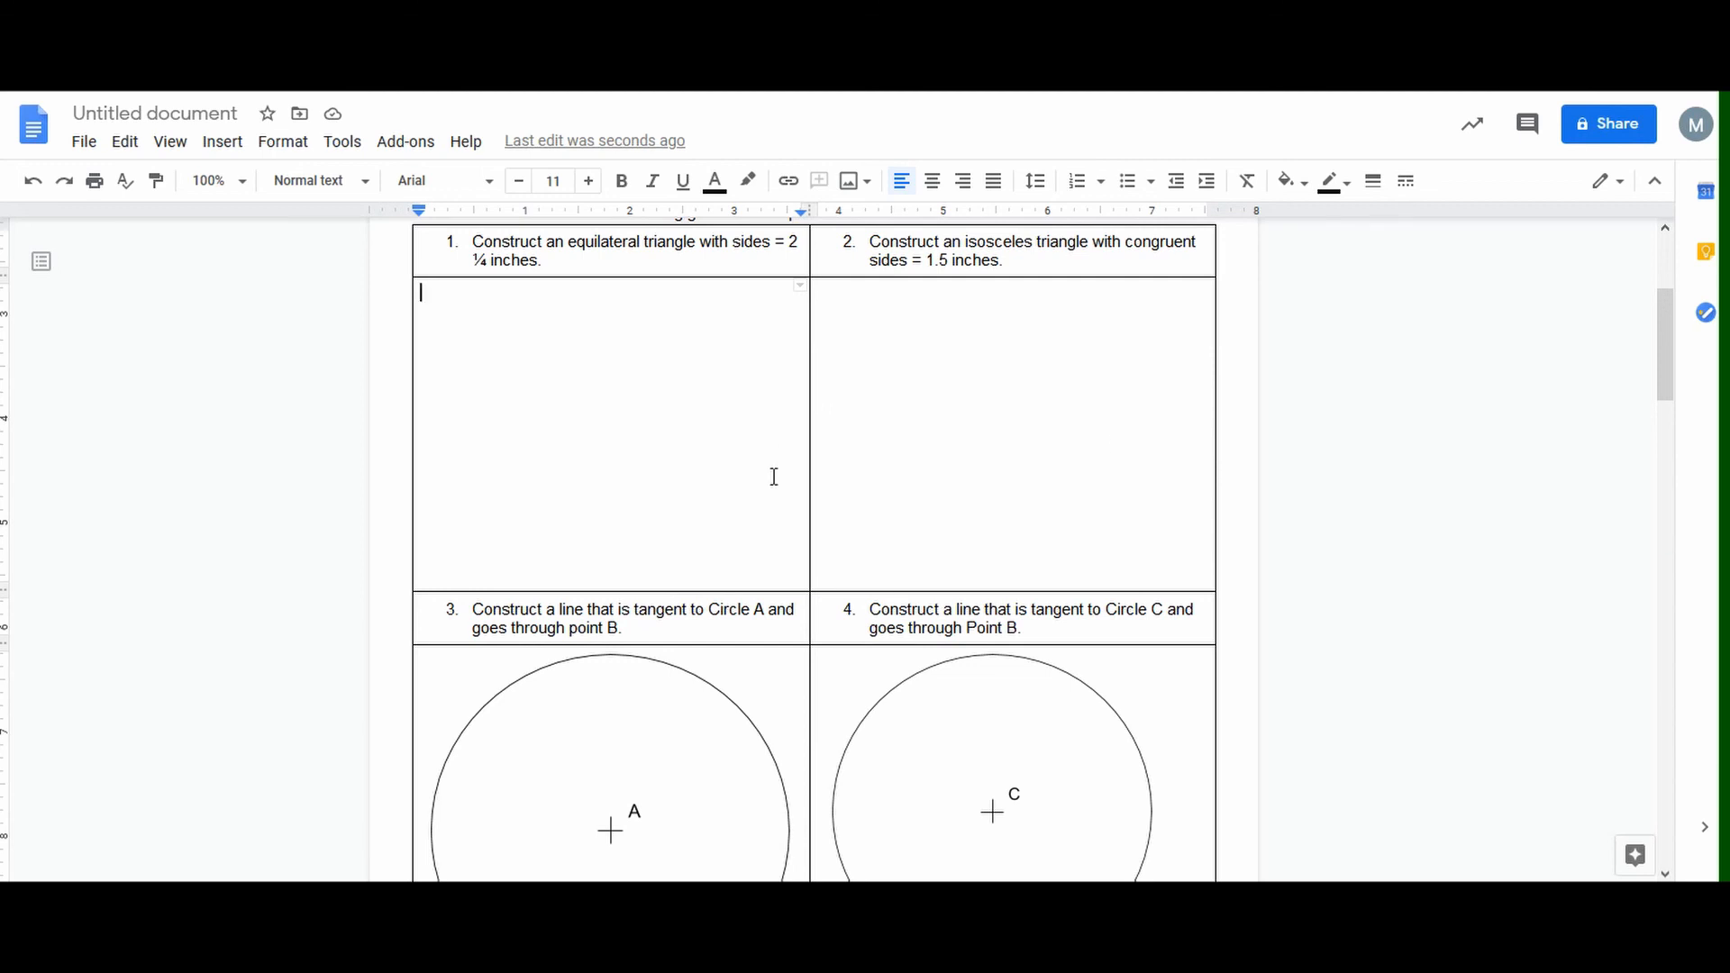
scroll(1106, 571, "up", 3)
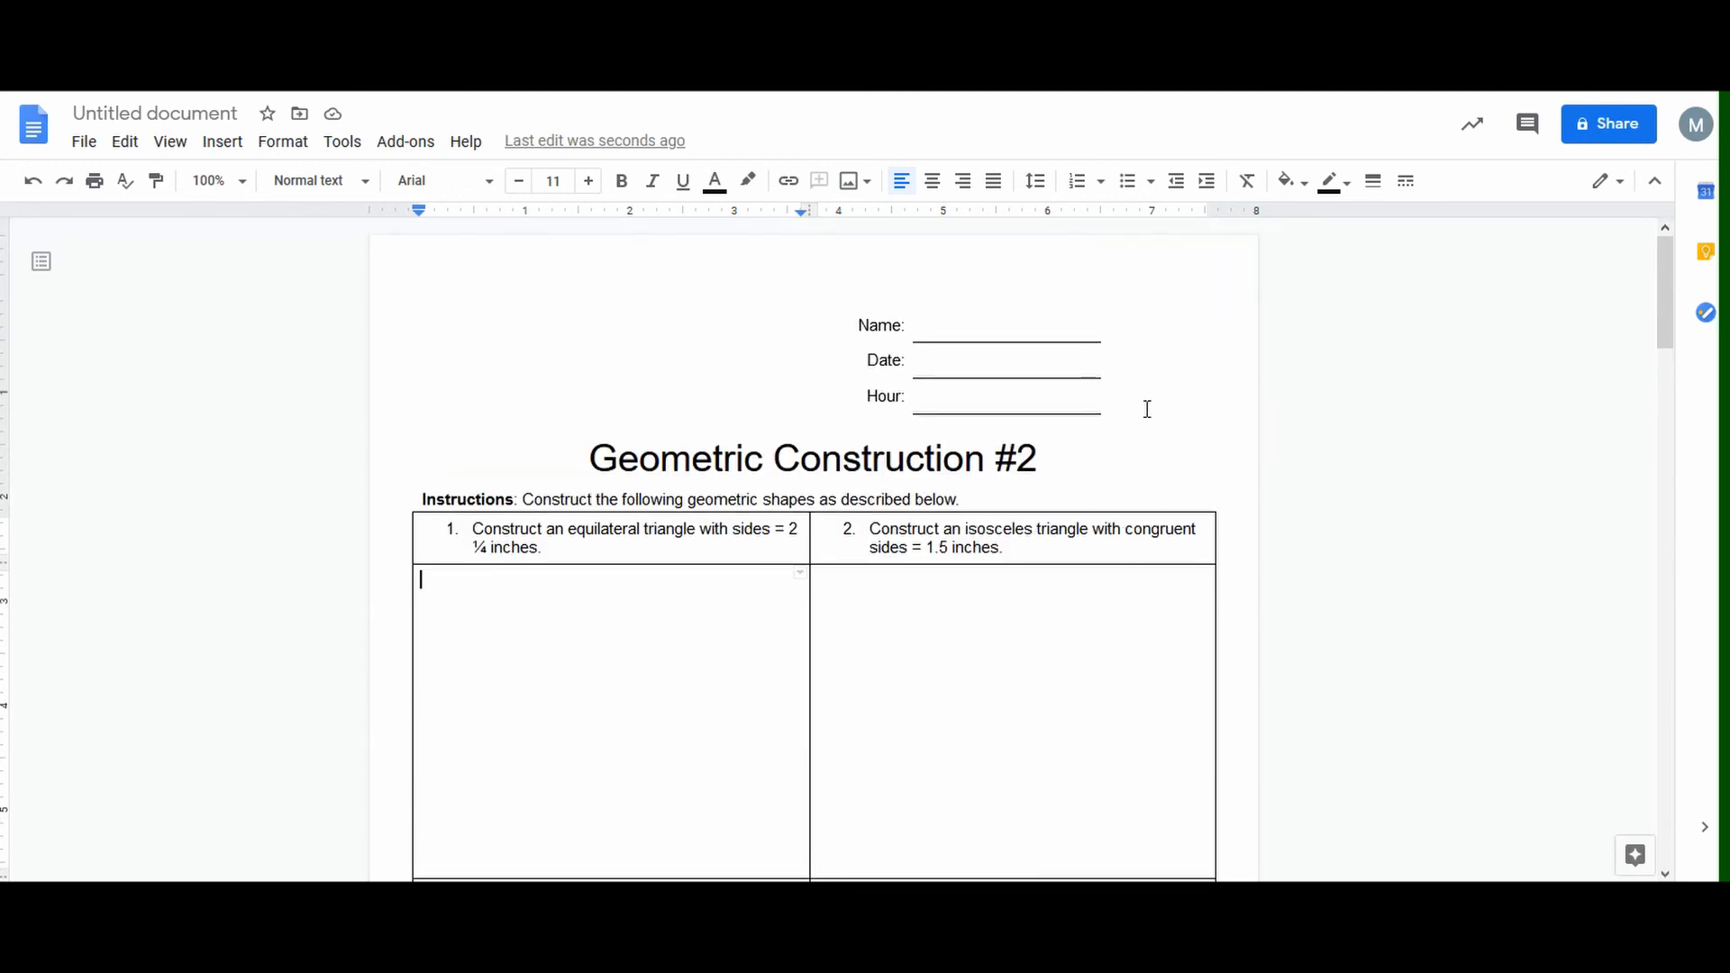
scroll(1197, 537, "down", 8)
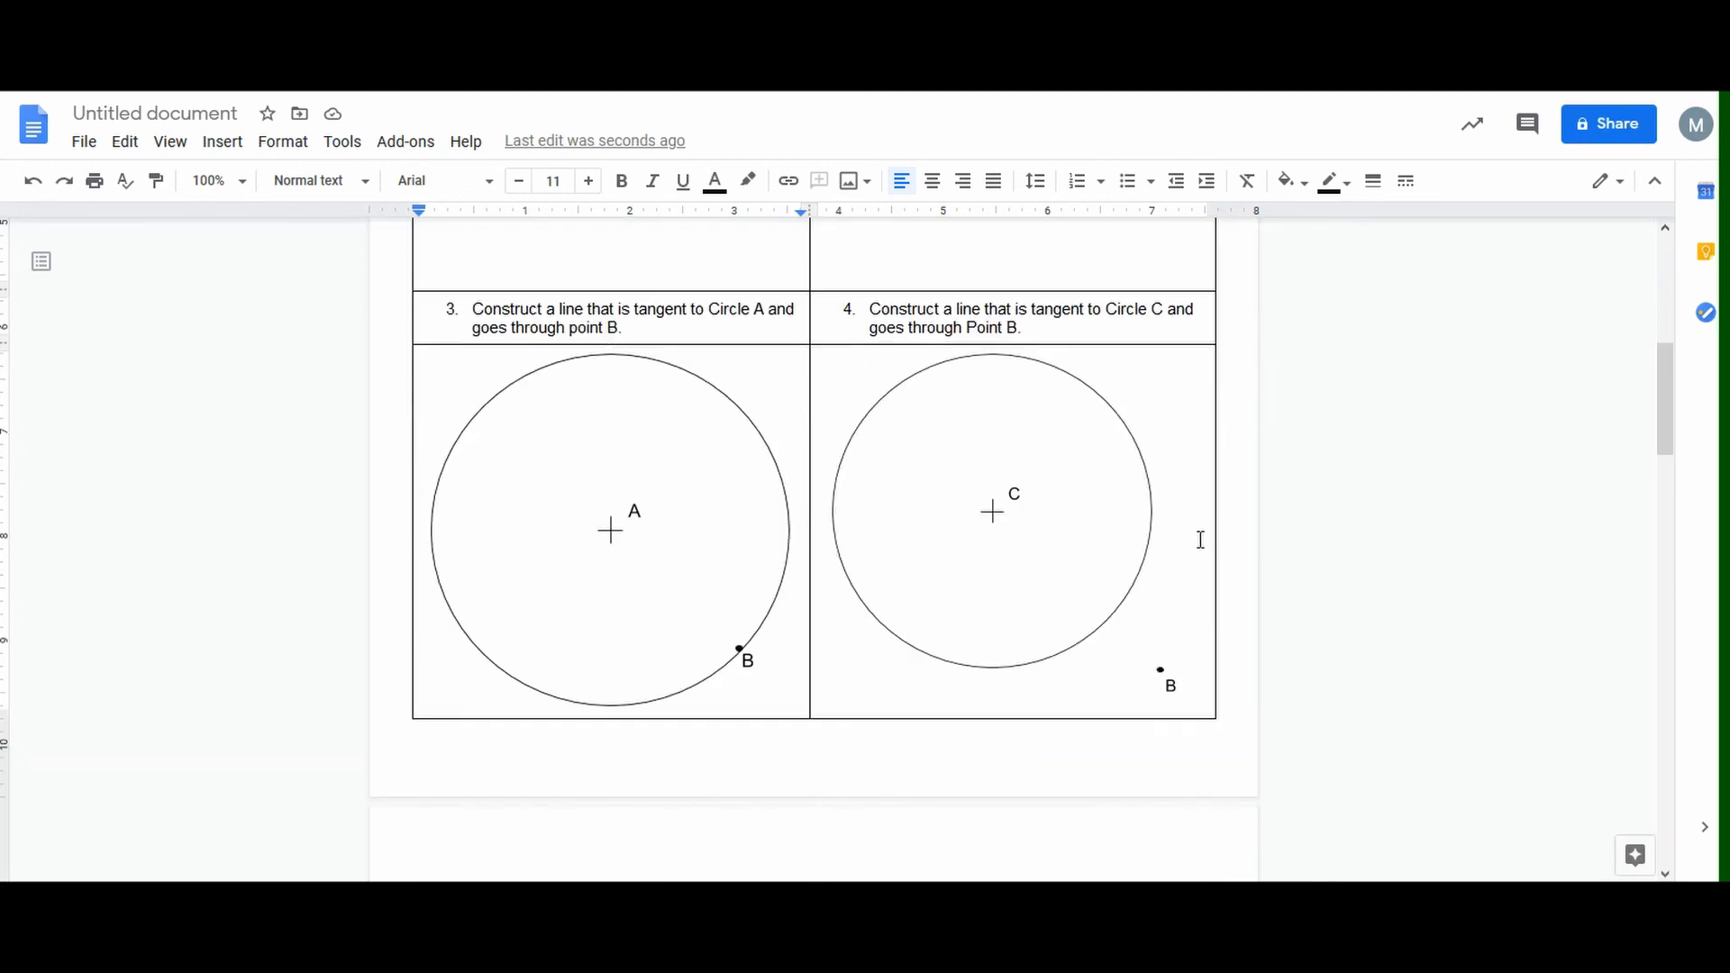
scroll(1154, 585, "up", 8)
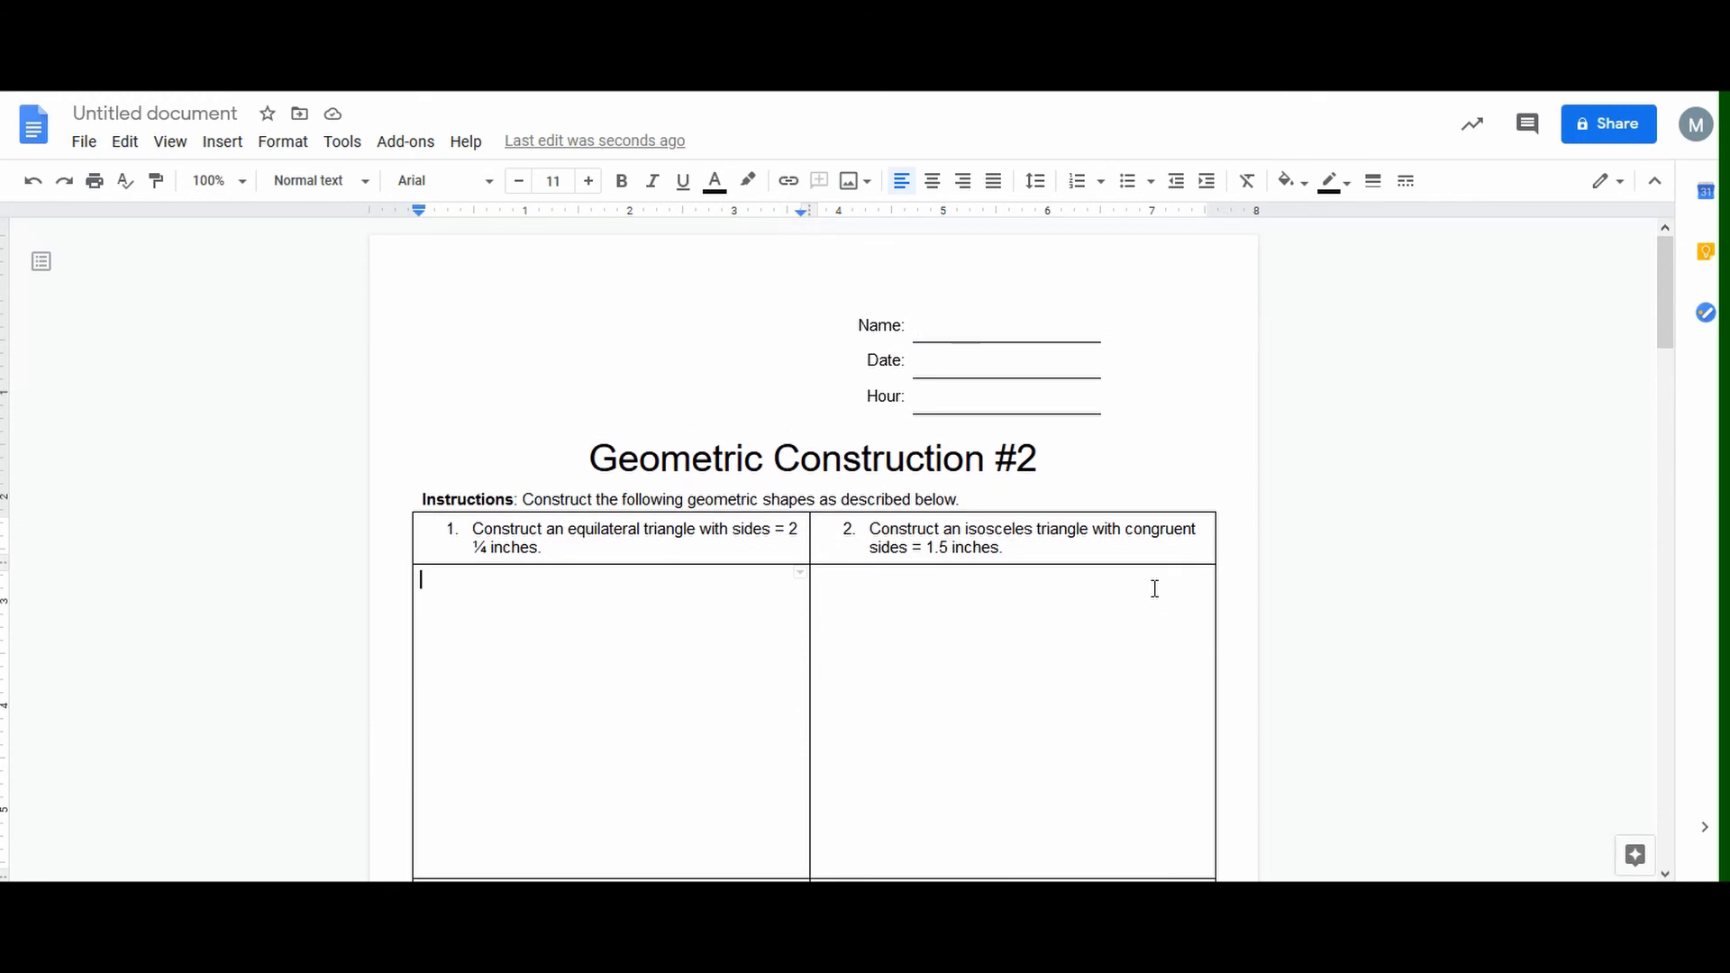
In the first-page header, shift the Name, Date and Hour labels to the right and extend their blank lines toward the right margin
double_click(1005, 333)
left_click(1092, 358)
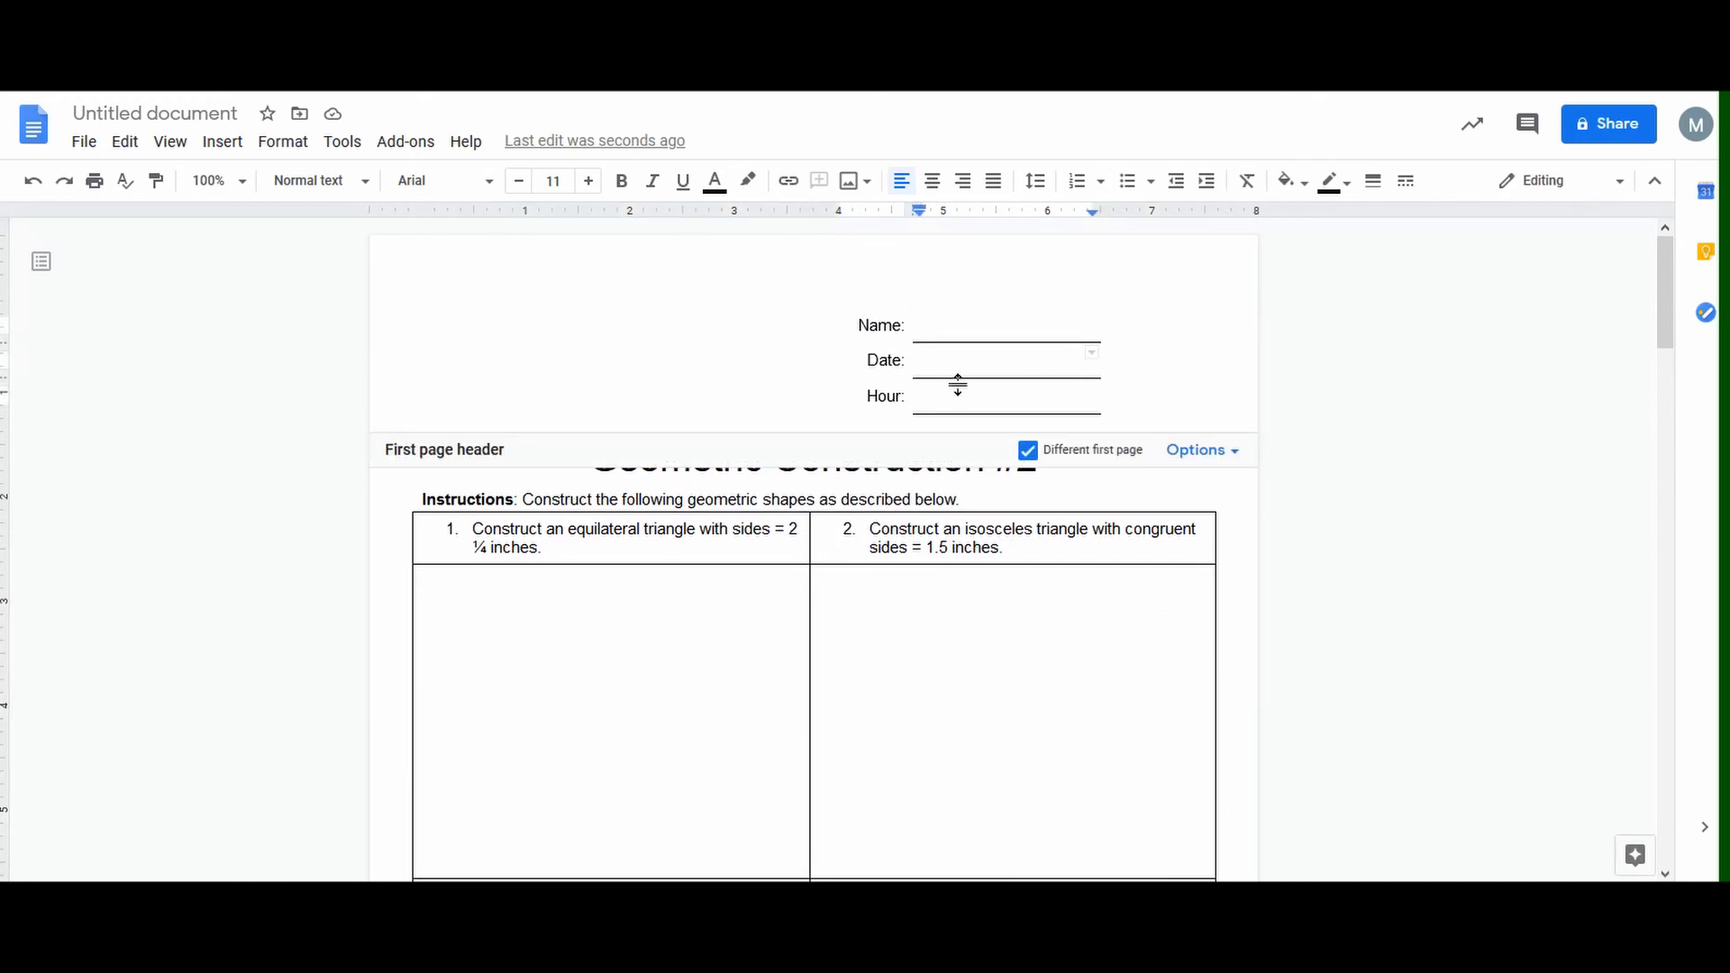
left_click(848, 374)
double_click(847, 373)
left_click(846, 368)
triple_click(812, 325)
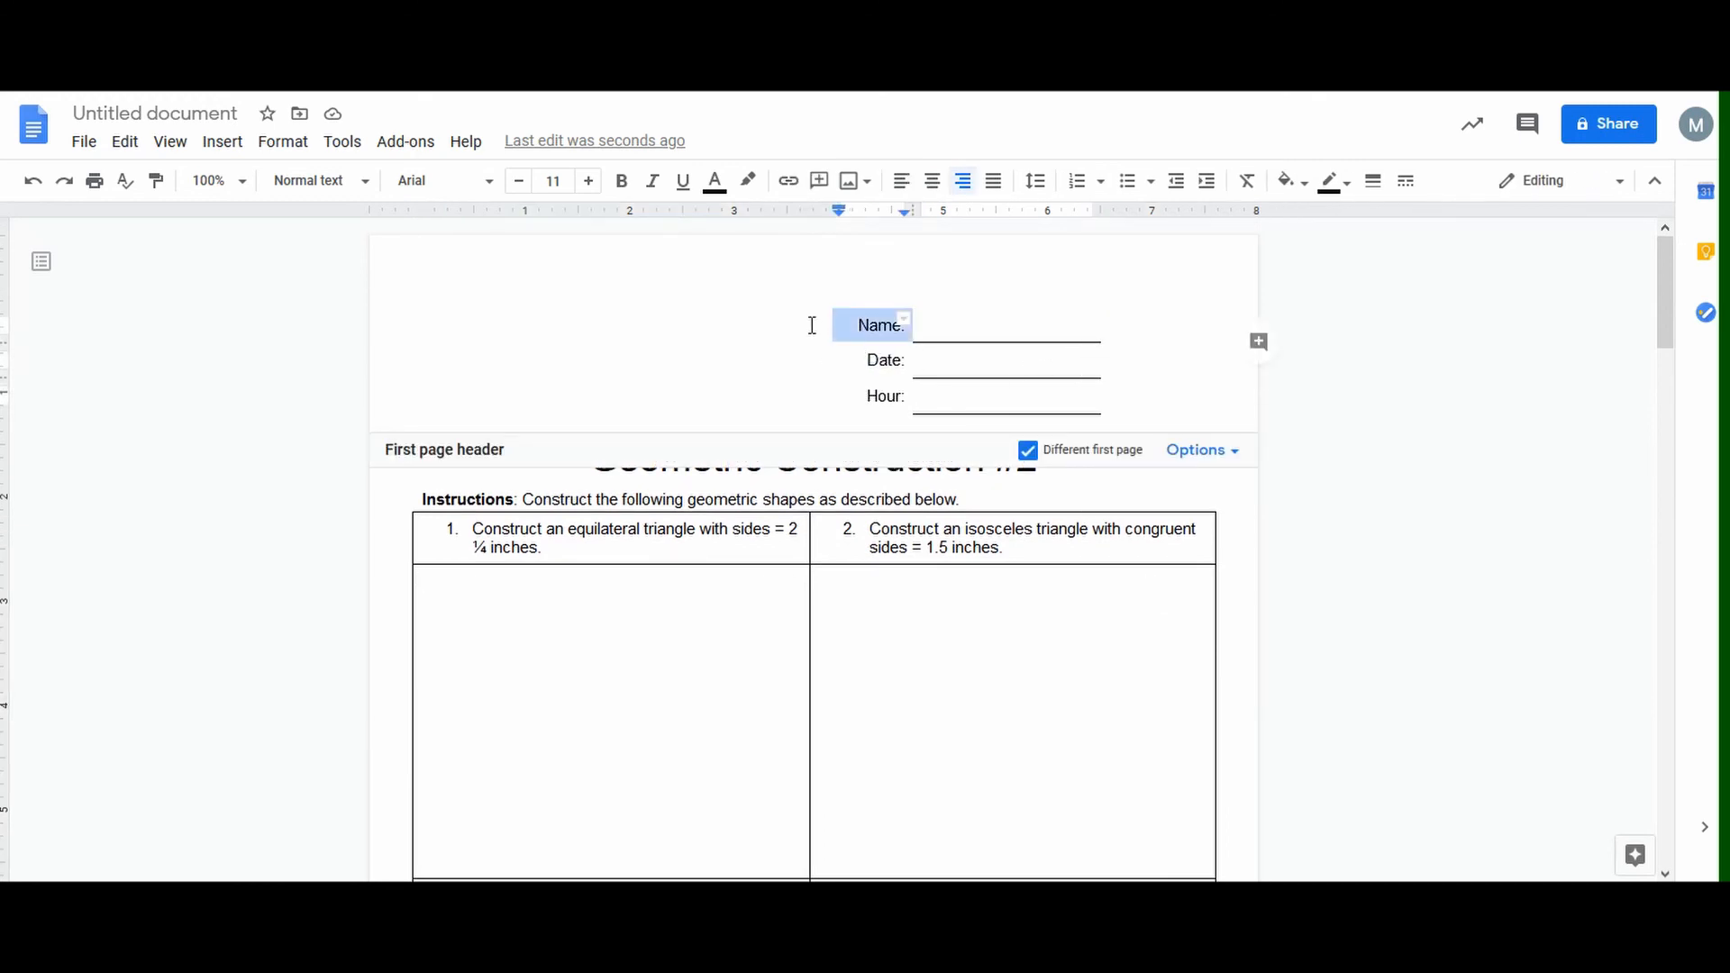
left_click(813, 325)
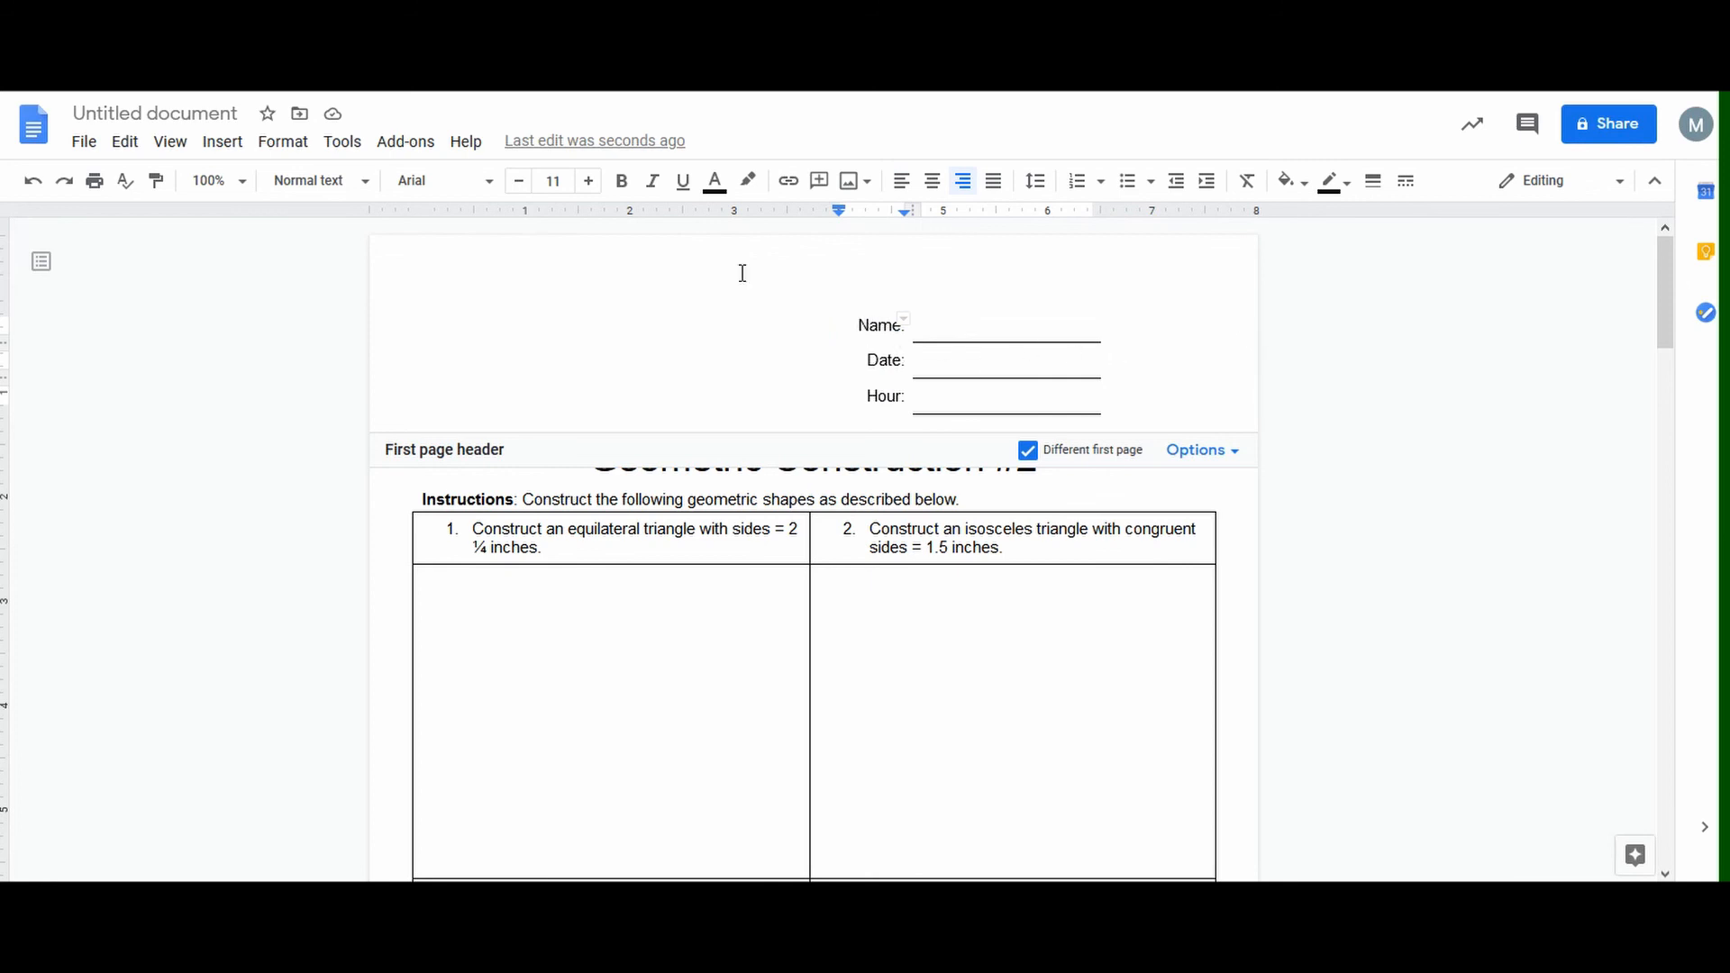
left_click(1042, 271)
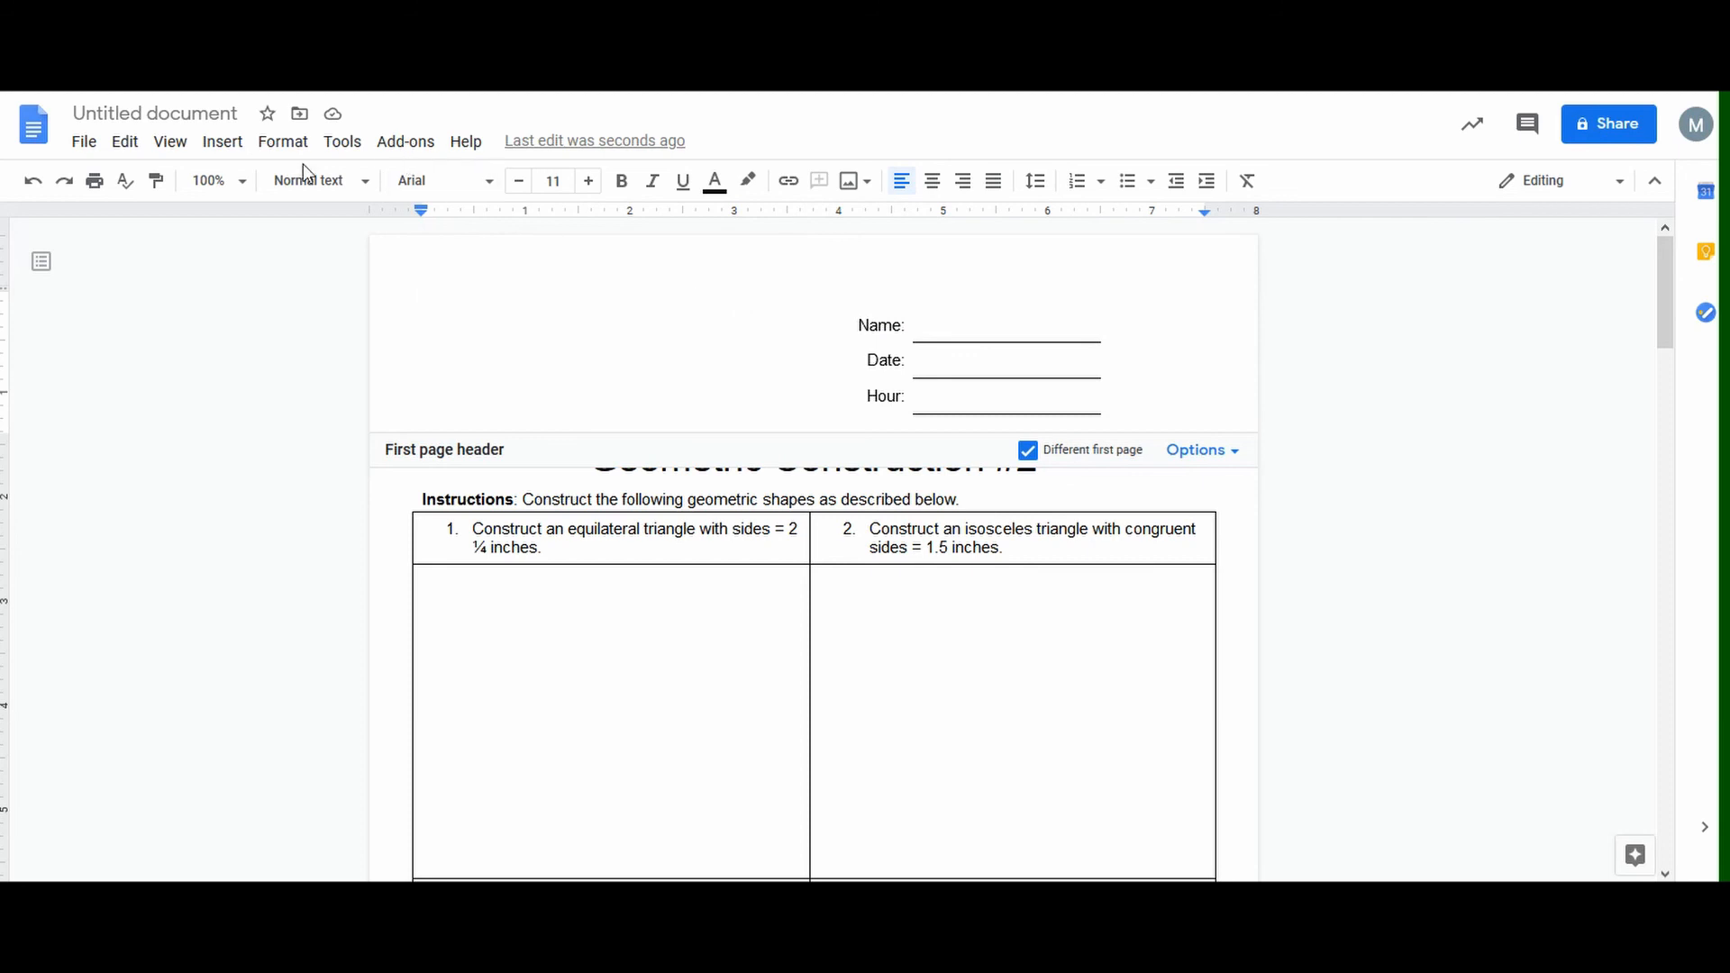
left_click(33, 181)
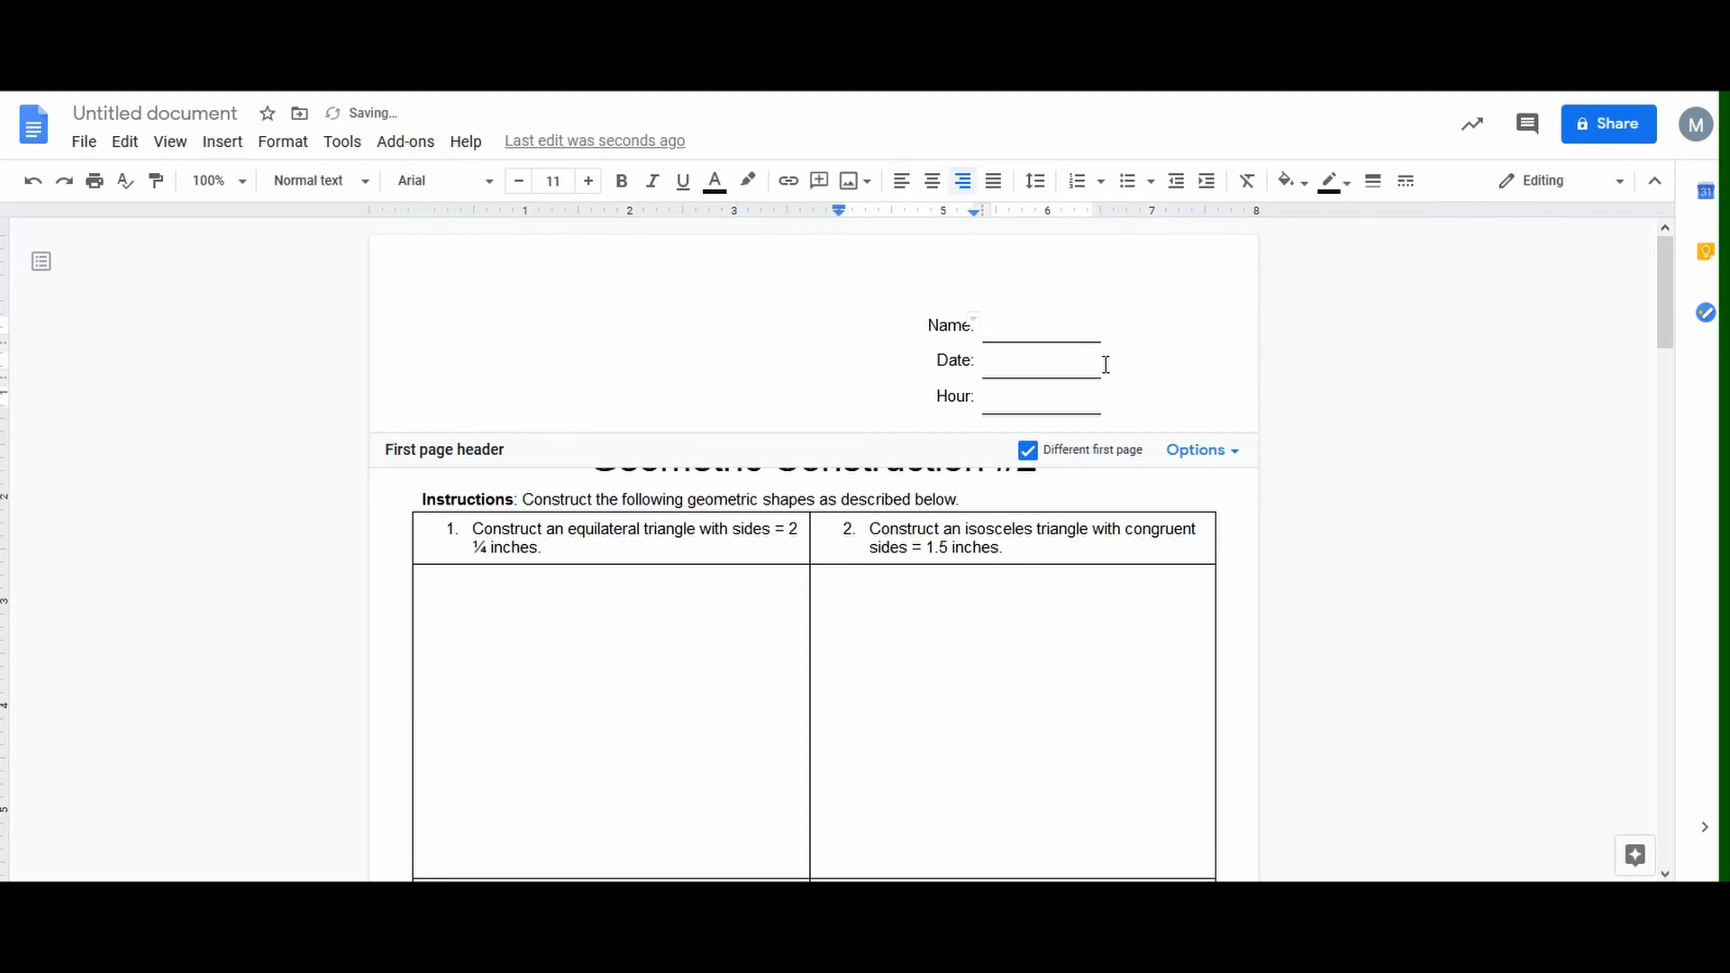
left_click_drag(1097, 364, 1179, 377)
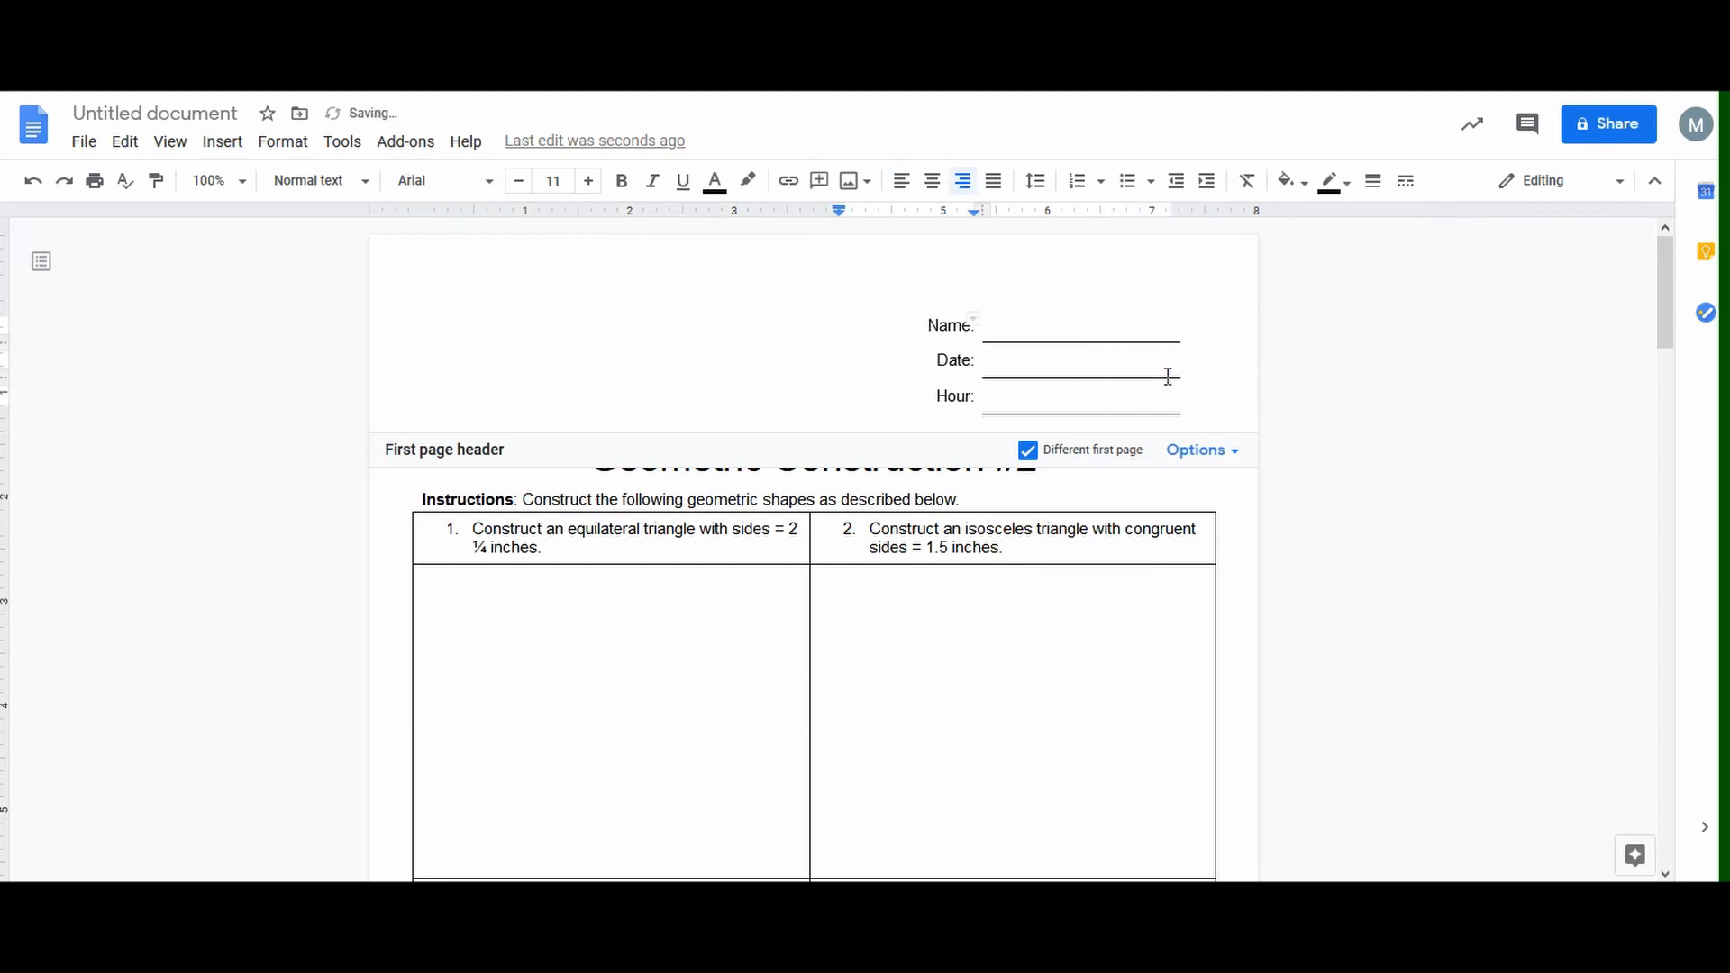
left_click(1084, 359)
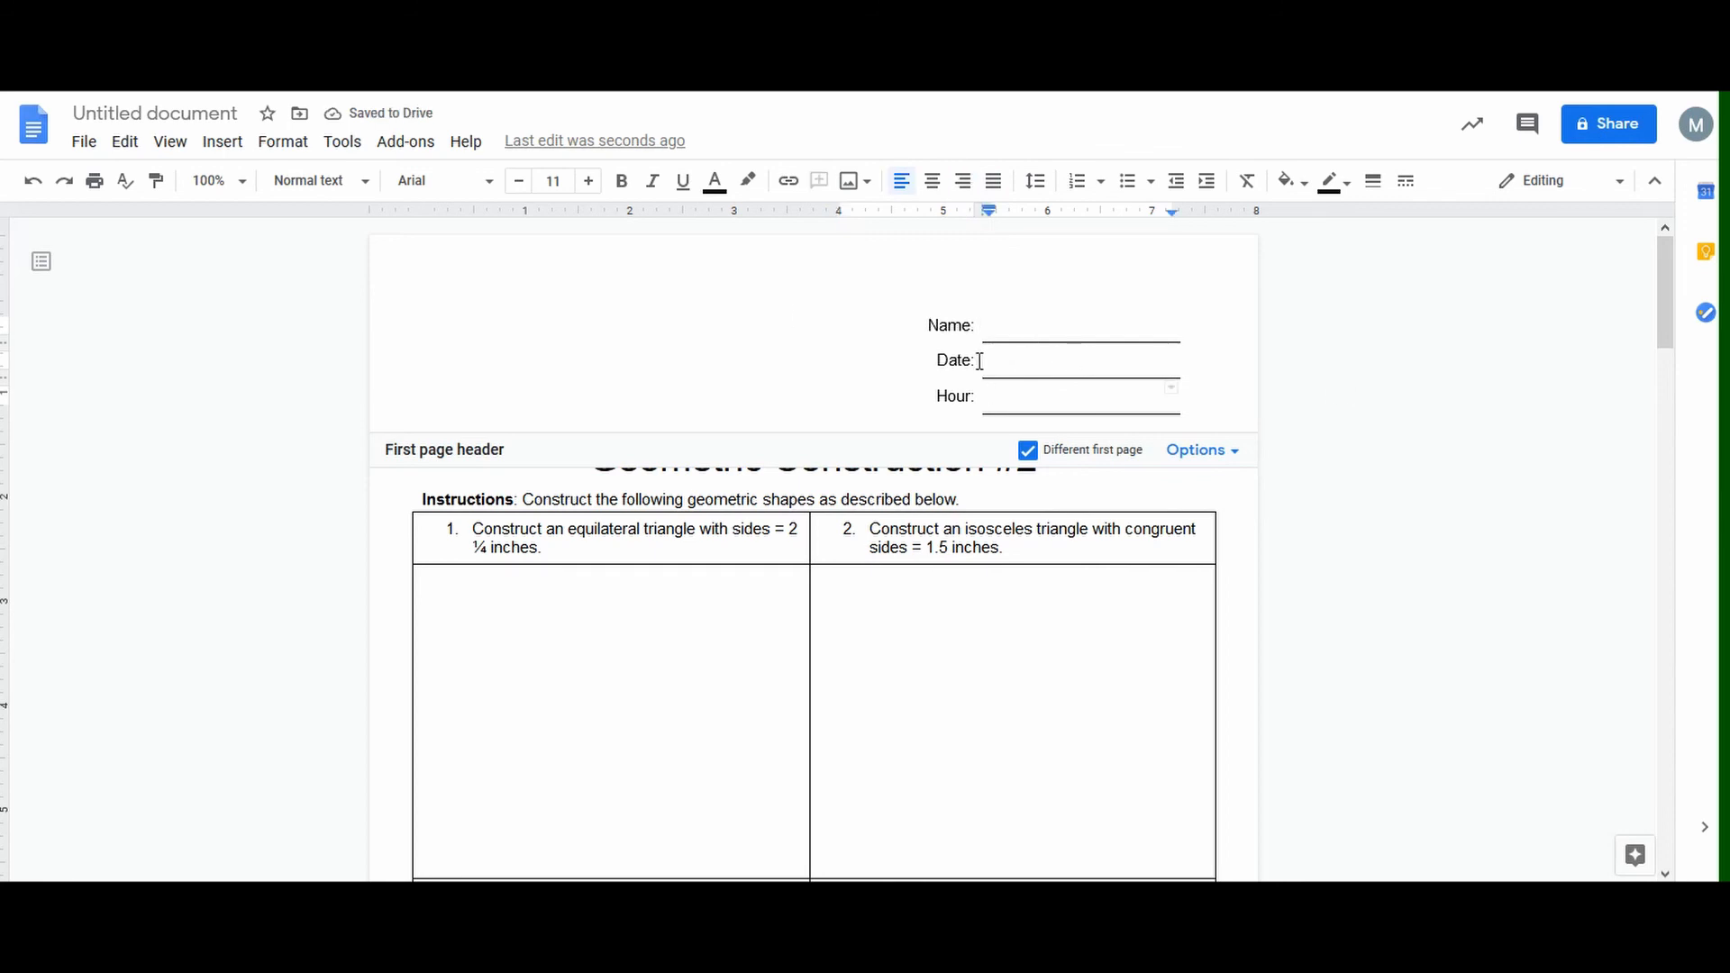
Shift the header labels slightly further right and lengthen the blank lines to meet the right edge of the problem table
left_click_drag(984, 361, 1007, 365)
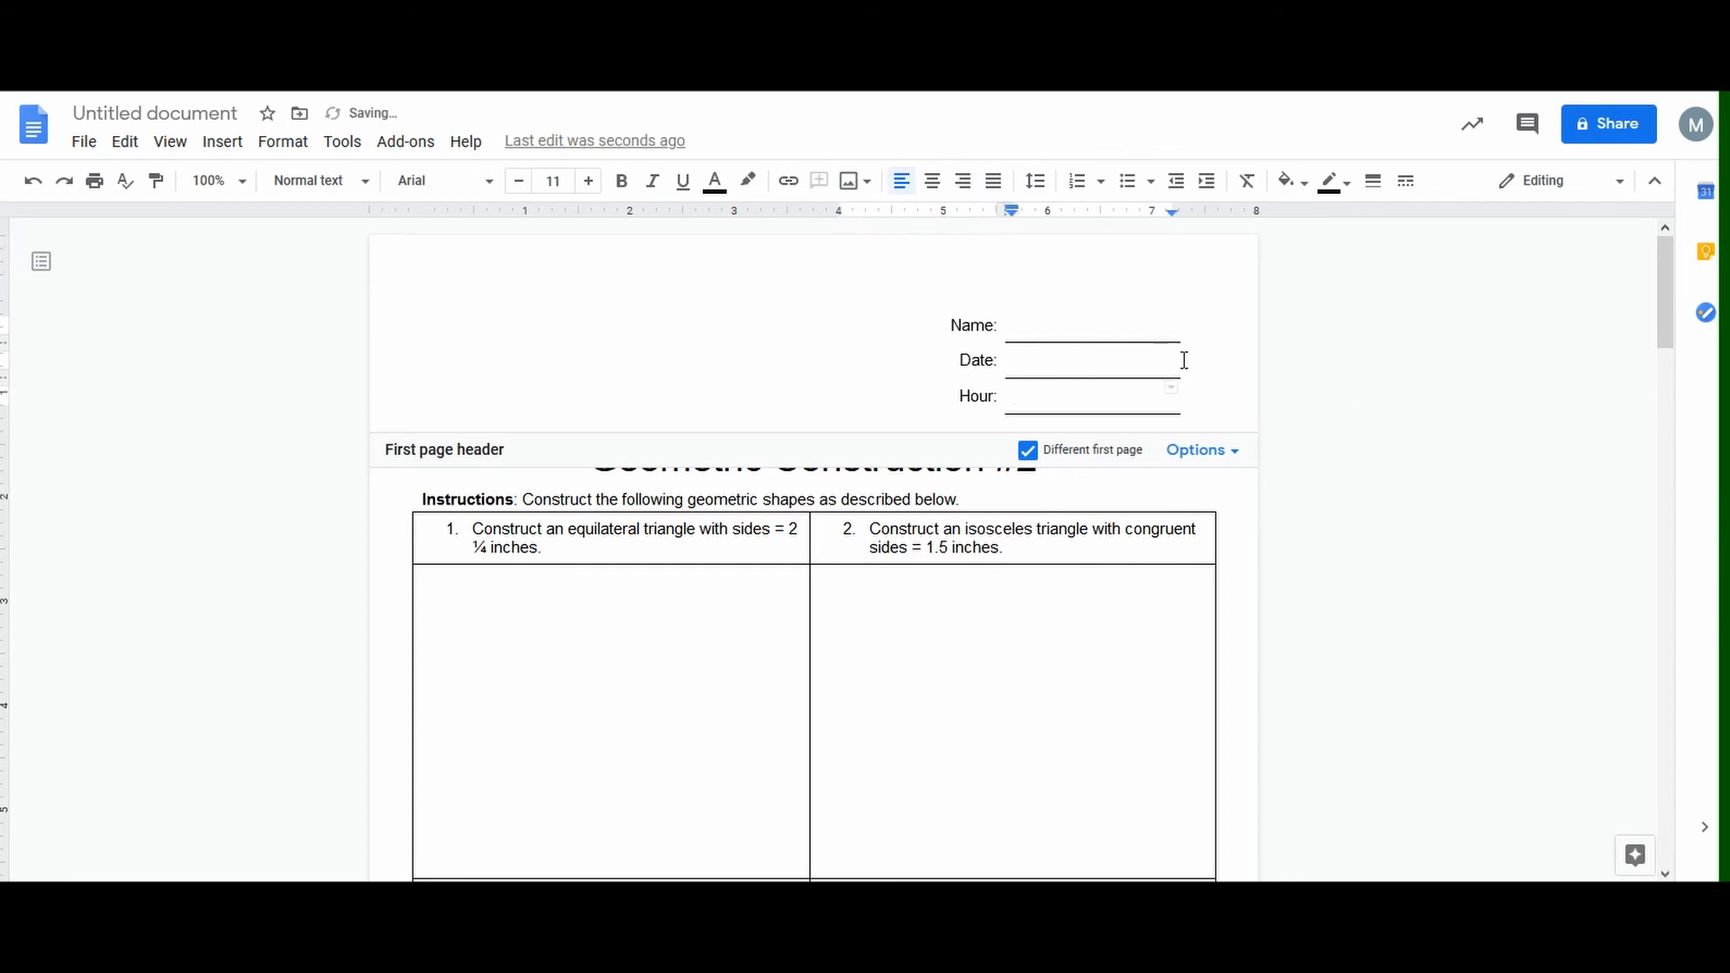
left_click_drag(1179, 363, 1211, 367)
left_click_drag(1349, 388, 1165, 404)
left_click(1310, 377)
Review the worksheet from the adjusted header through the four problems and their drawings
scroll(1313, 487, "down", 4)
left_click(1312, 498)
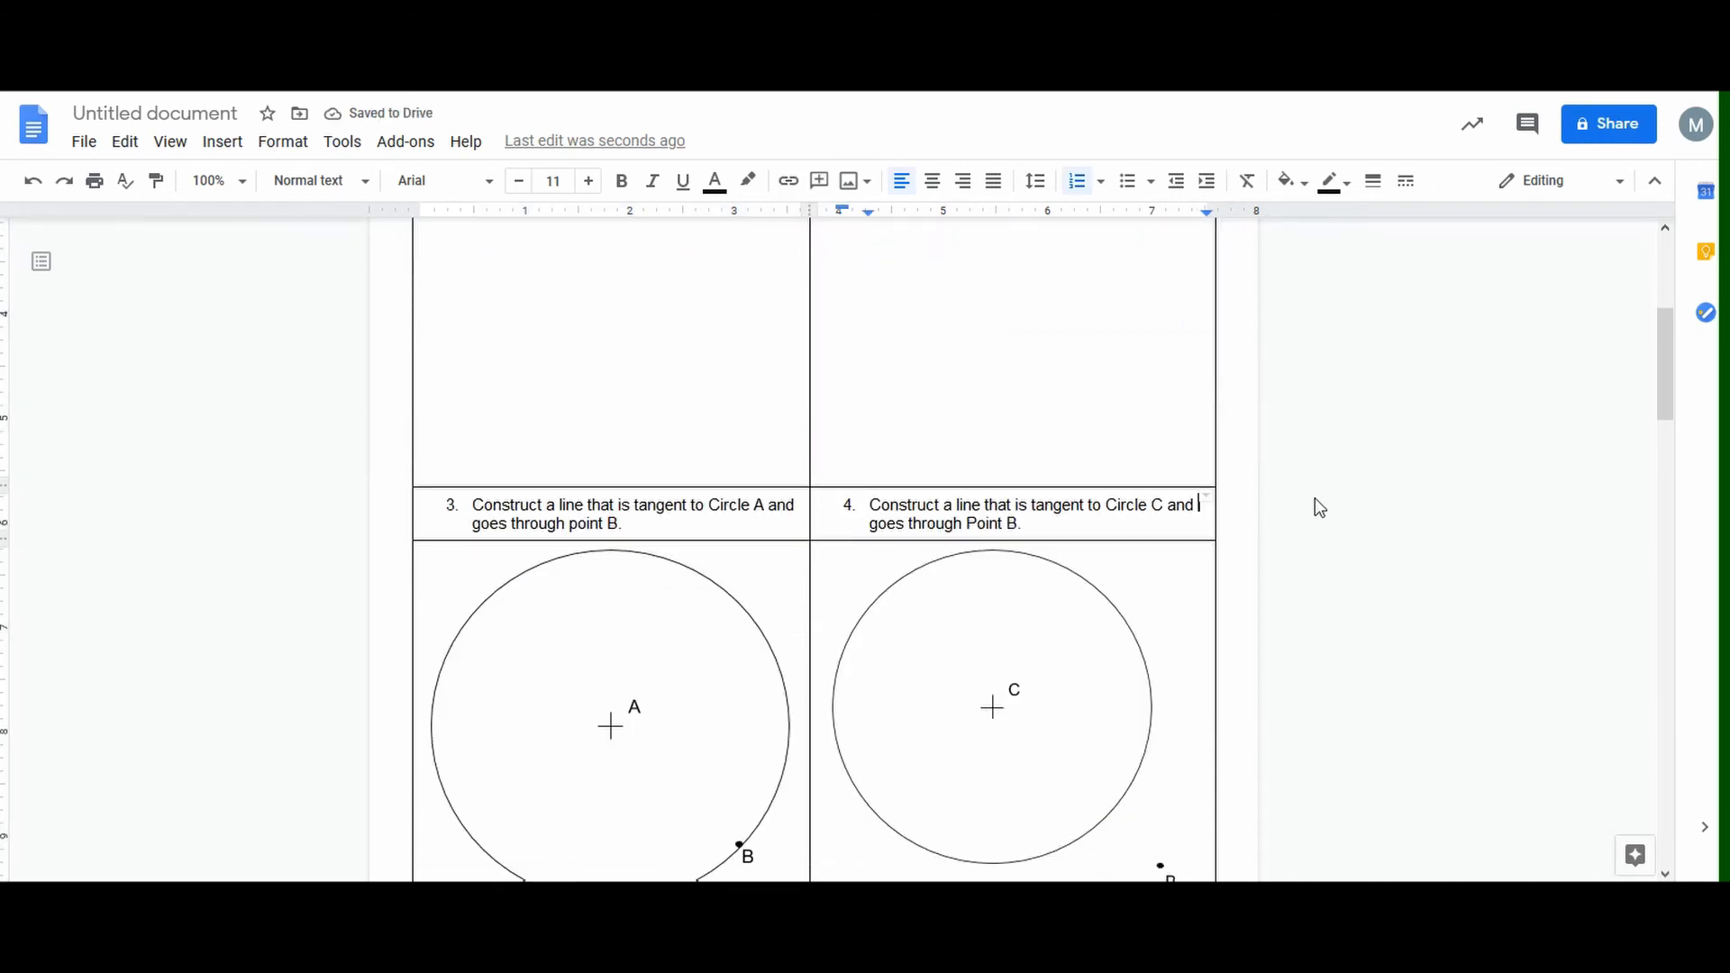
scroll(1319, 514, "up", 4)
left_click(1393, 650)
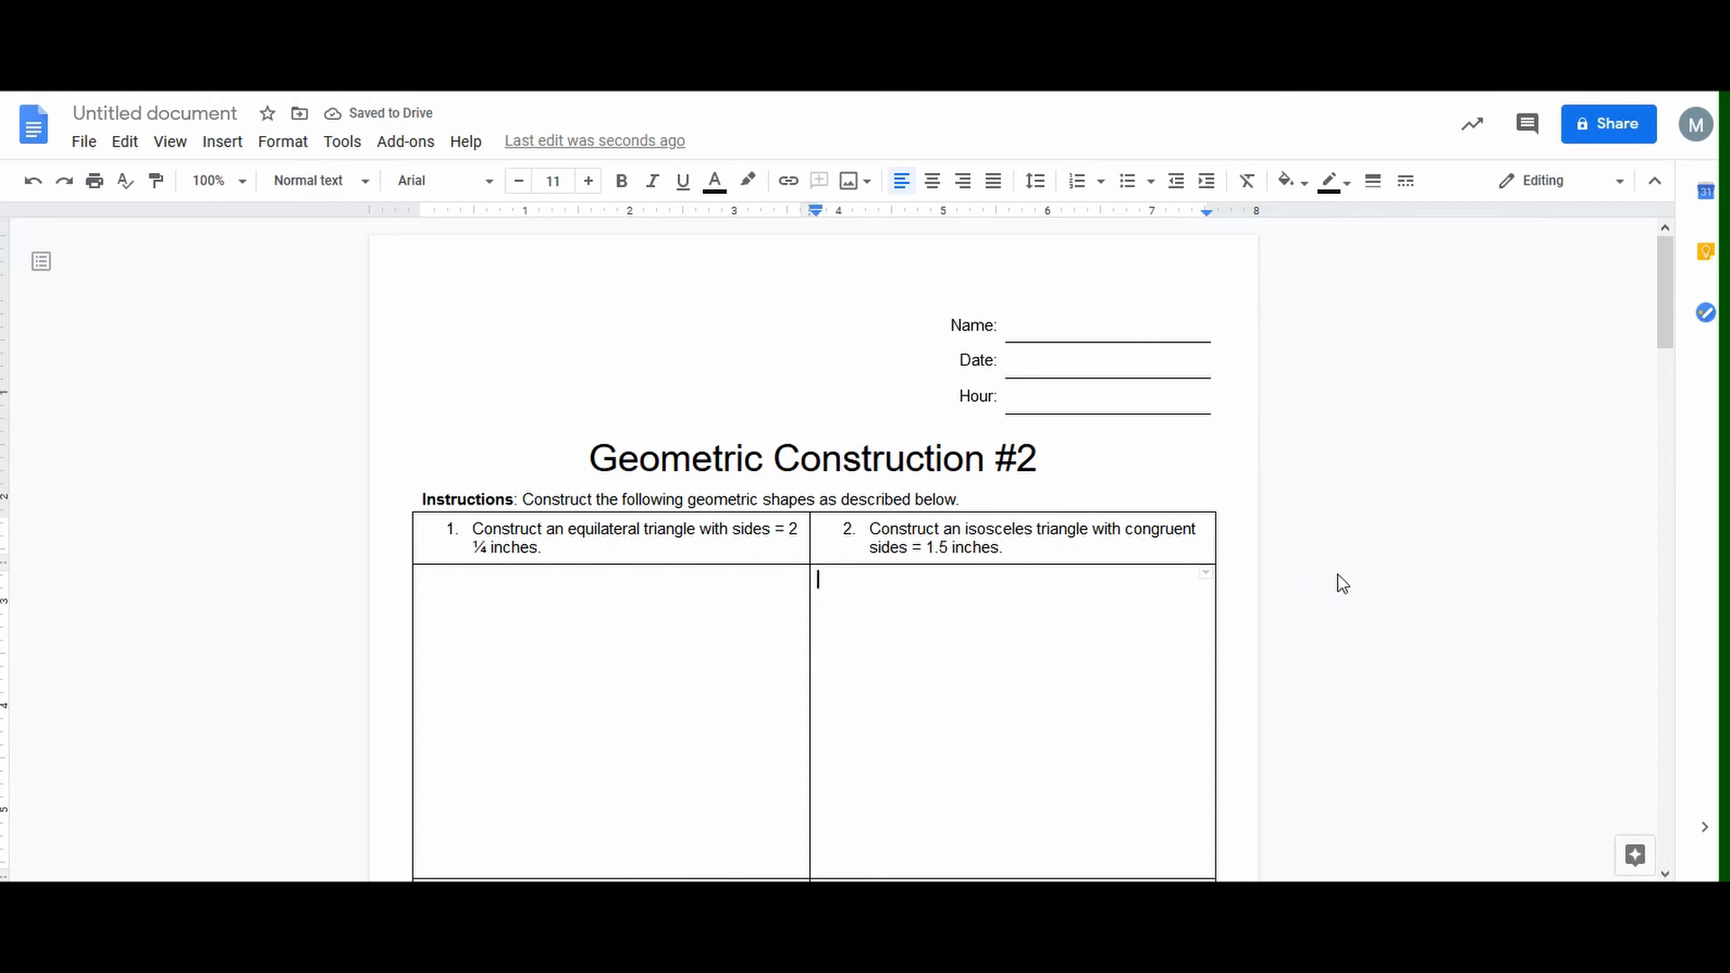
scroll(1340, 584, "down", 10)
scroll(1336, 657, "up", 6)
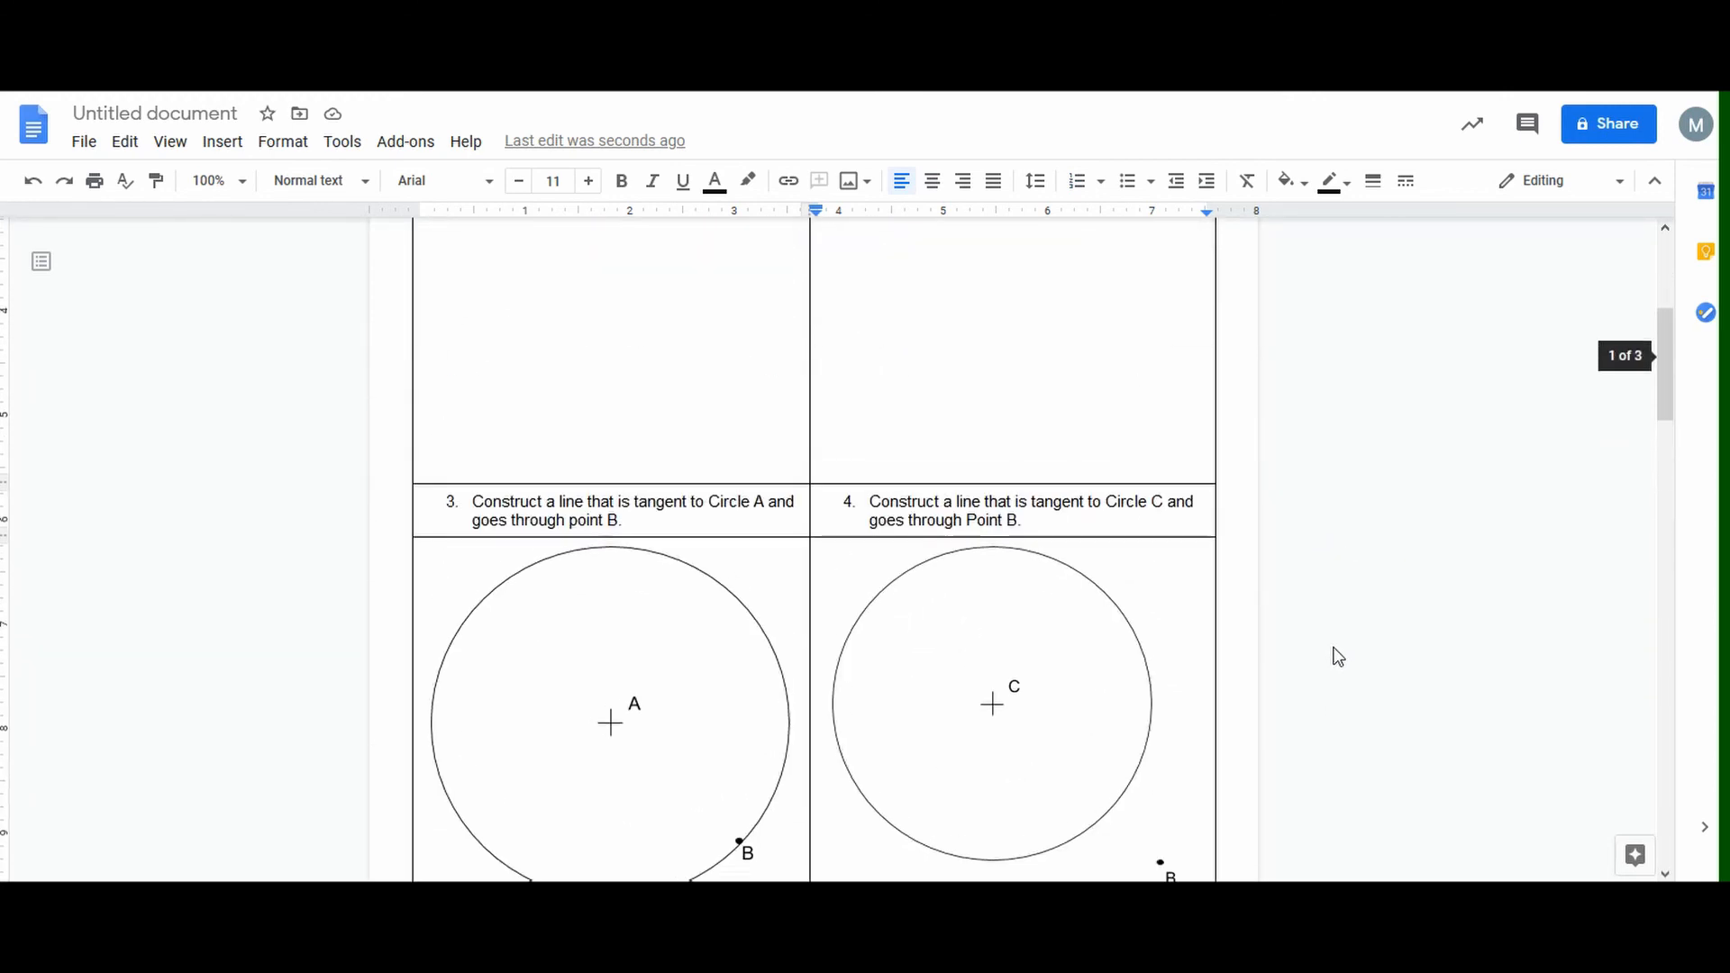
scroll(1336, 648, "up", 5)
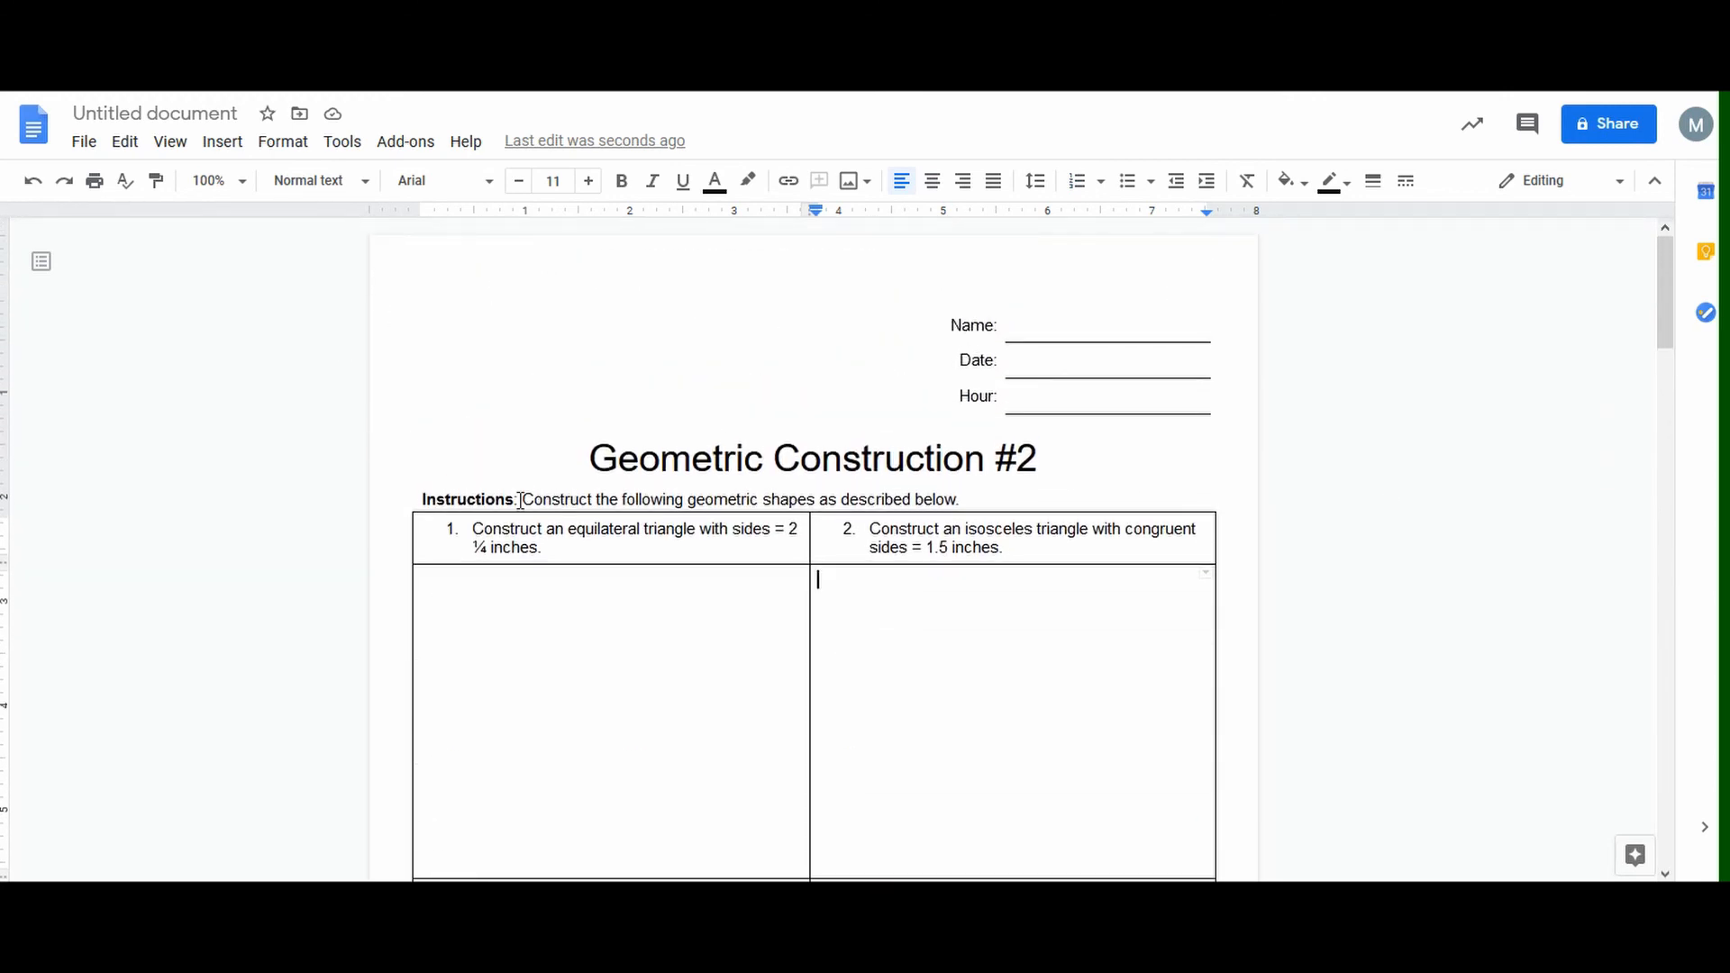